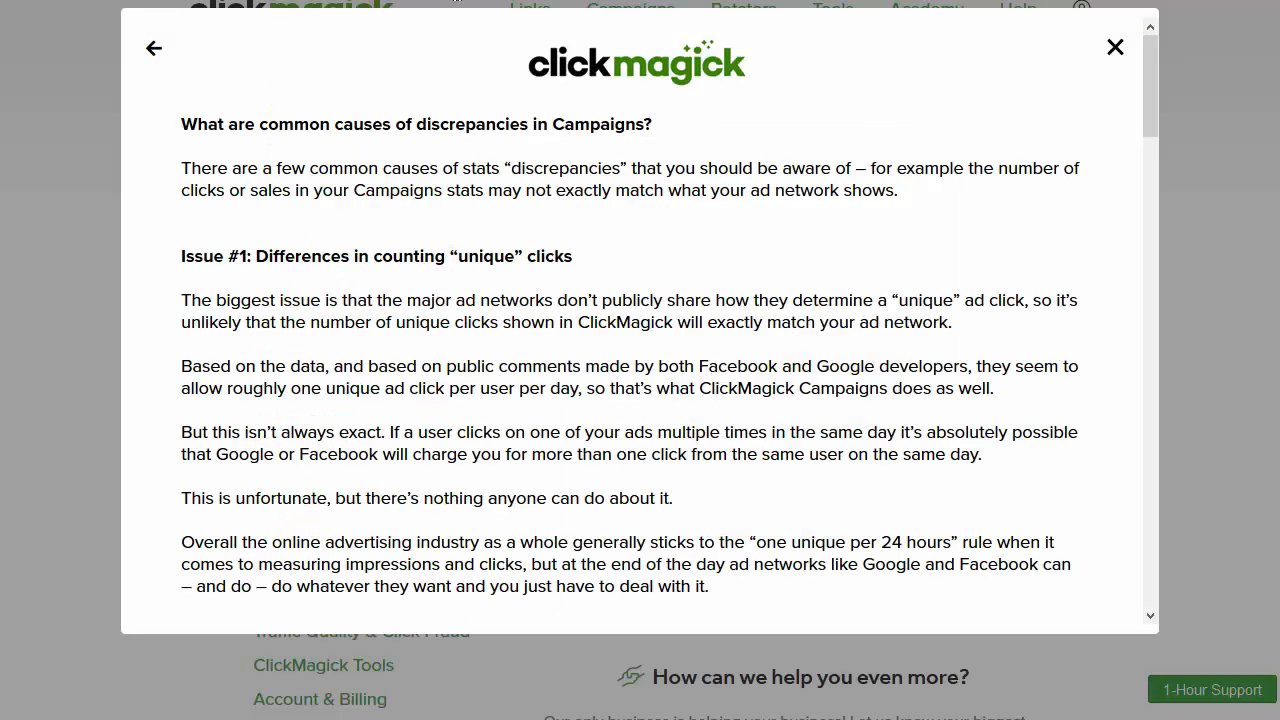
Step: Open the ClickMagick FAQ article 'What are common causes of discrepancies in Campaigns?'
left_click(666, 251)
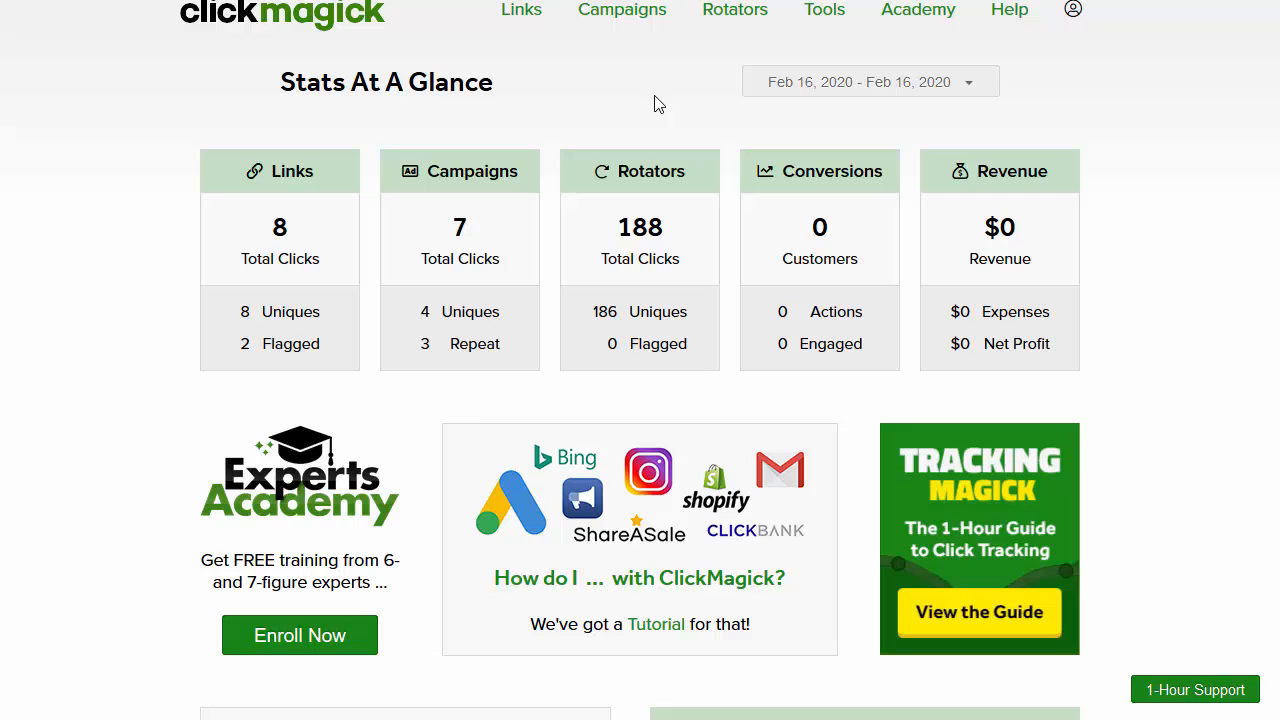
Step: Go to the bootstrappingstrategies.com Campaigns report and bring up the wrench tracking-tools menu
left_click(624, 14)
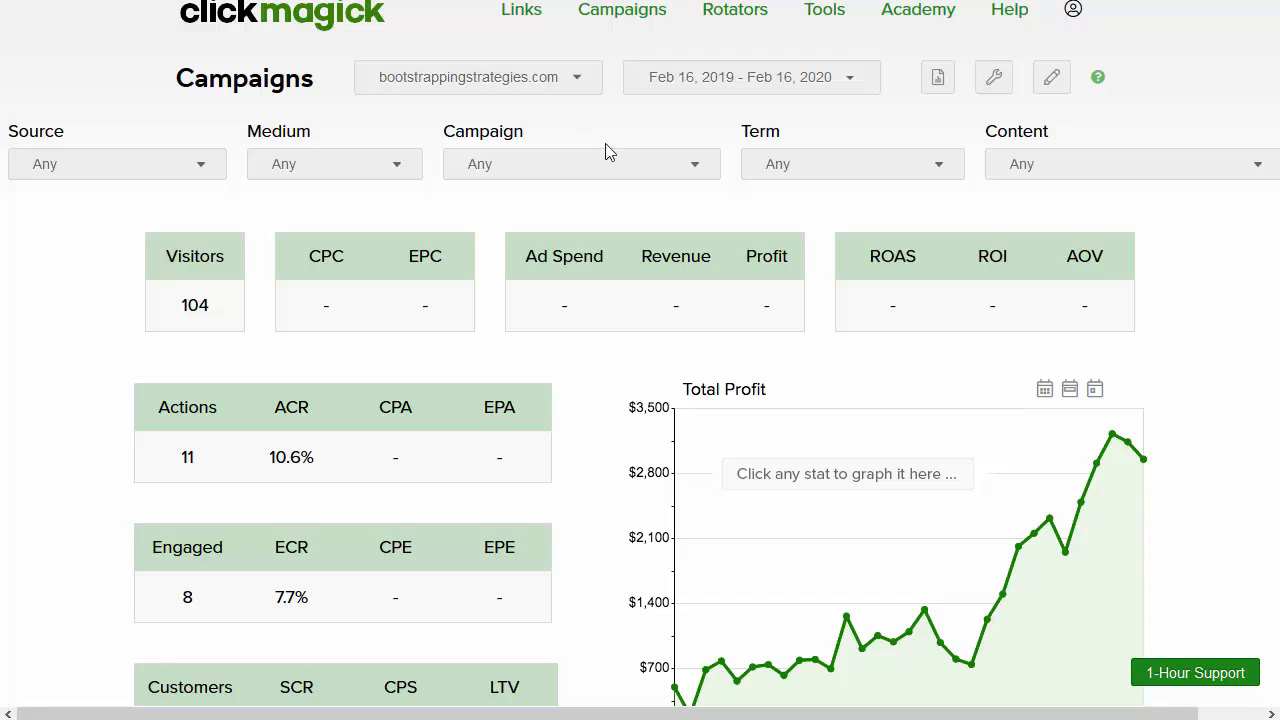
left_click(940, 80)
left_click(994, 92)
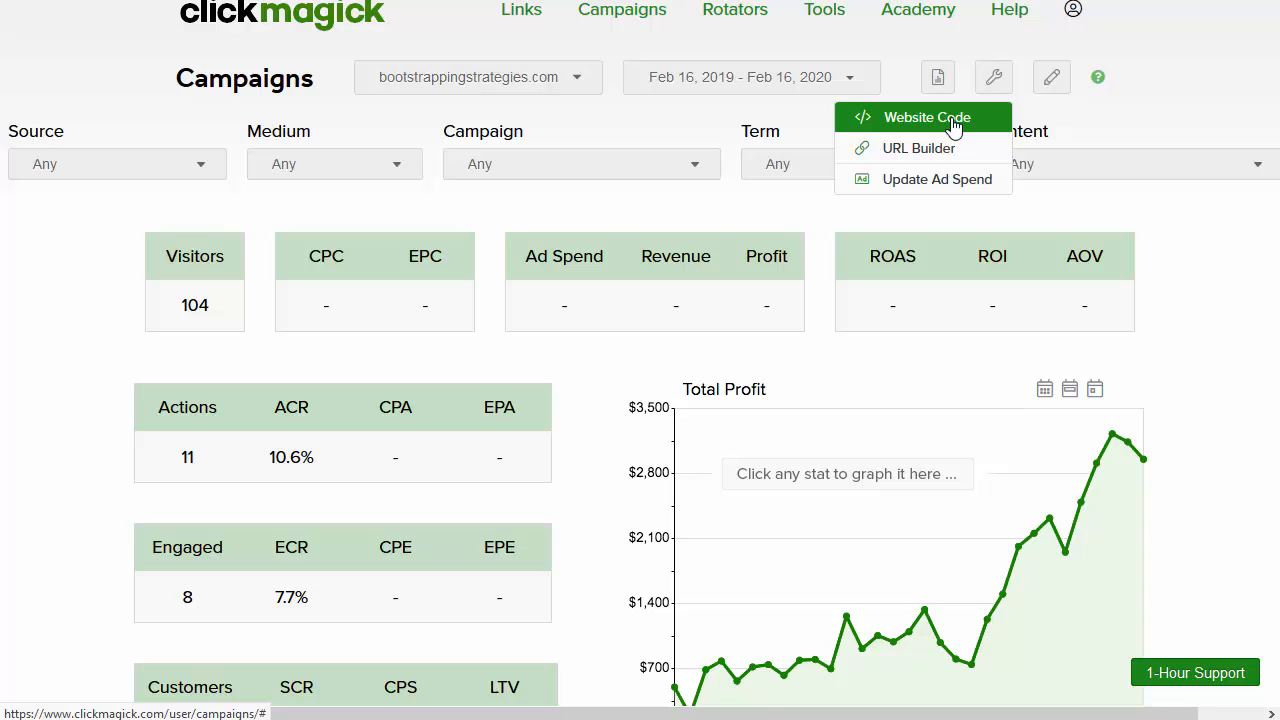
Step: Show the Campaigns Website Code dialog with the Click Tracking Code script for landing pages
left_click(953, 122)
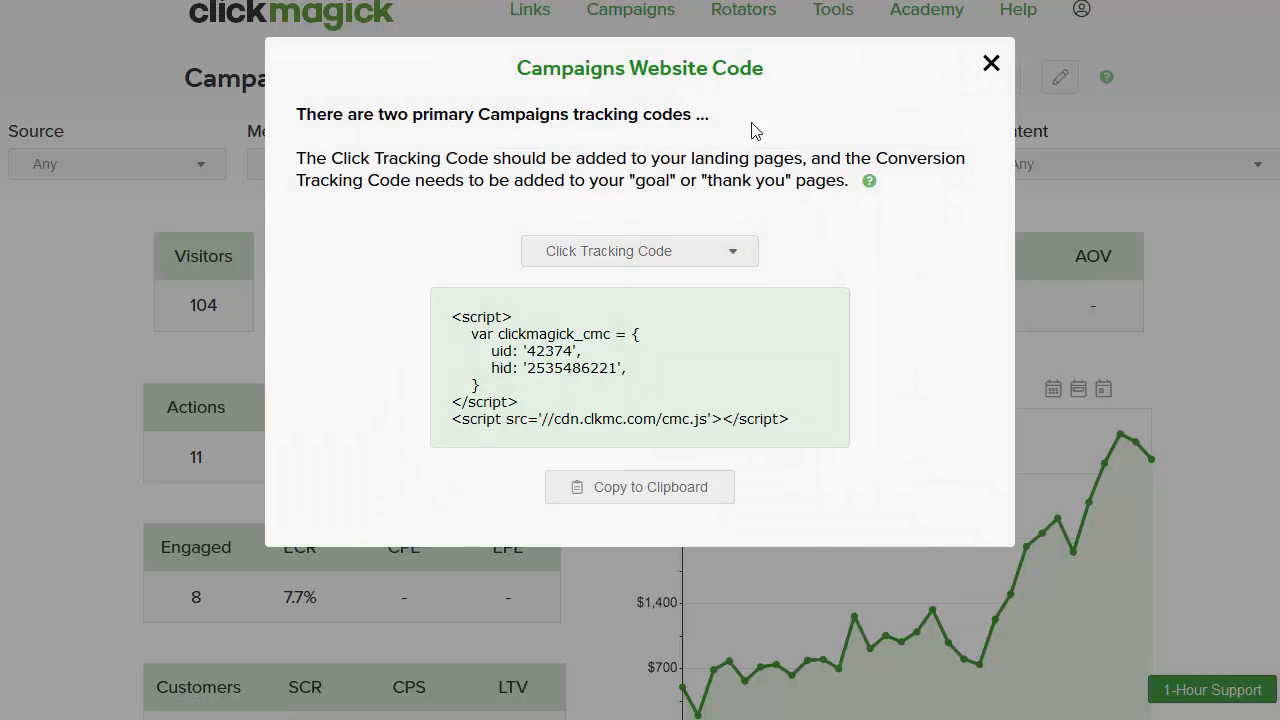
left_click(988, 62)
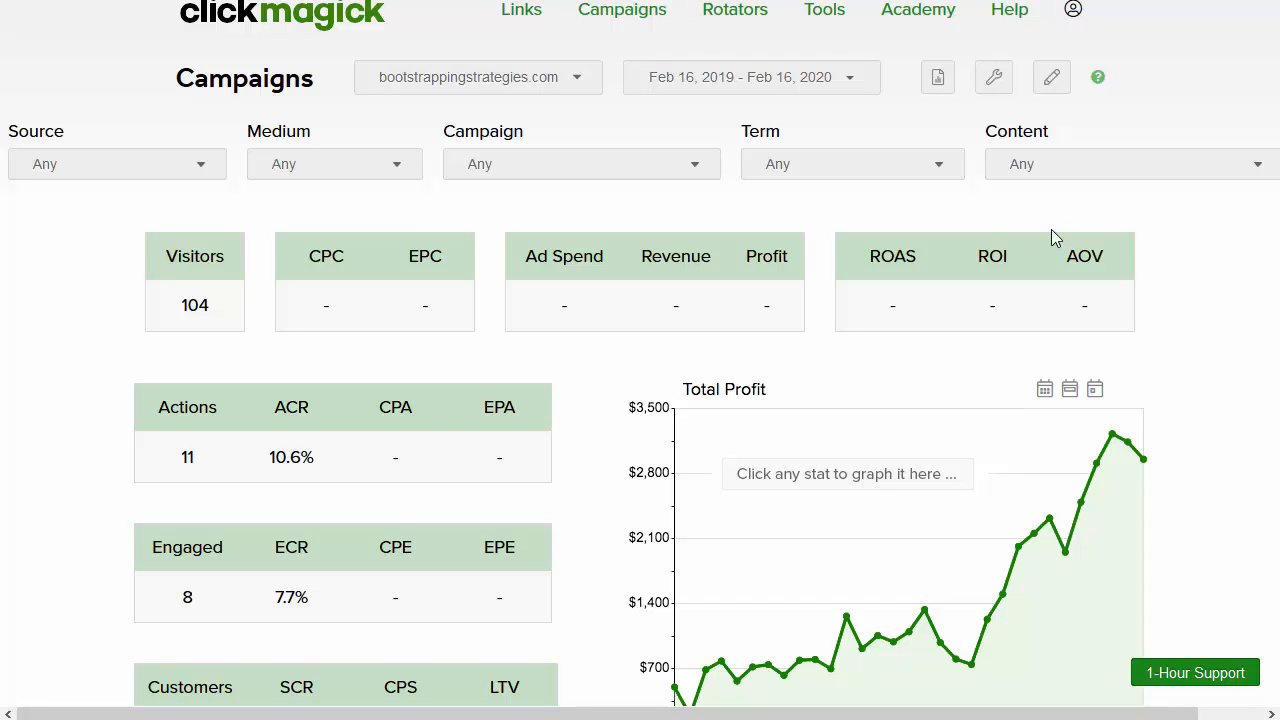
left_click(991, 88)
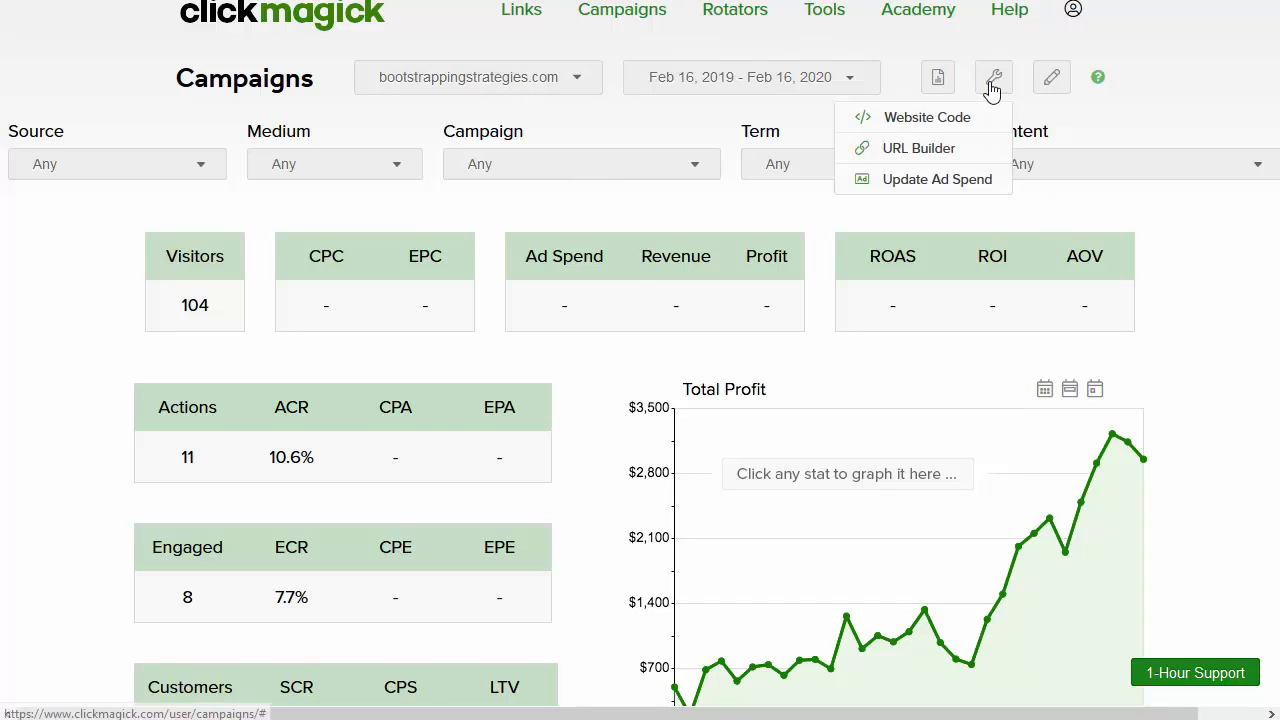
left_click(940, 80)
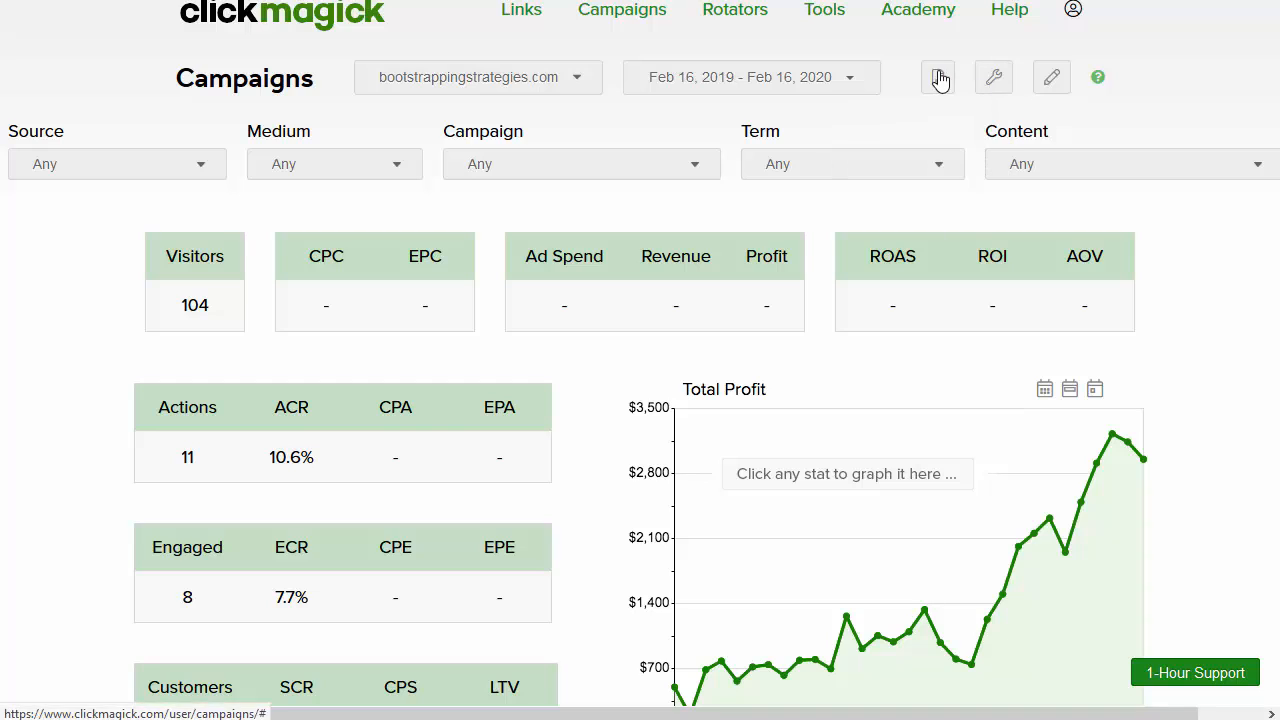
left_click(1060, 88)
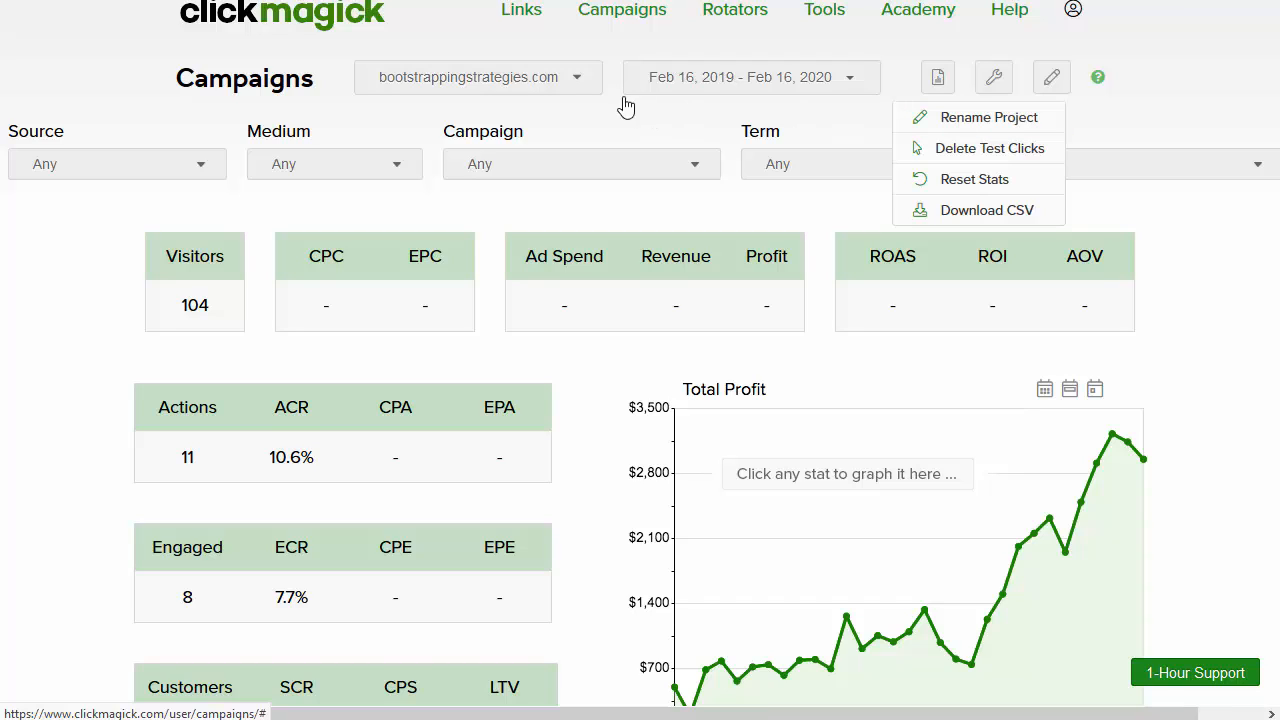
left_click(686, 116)
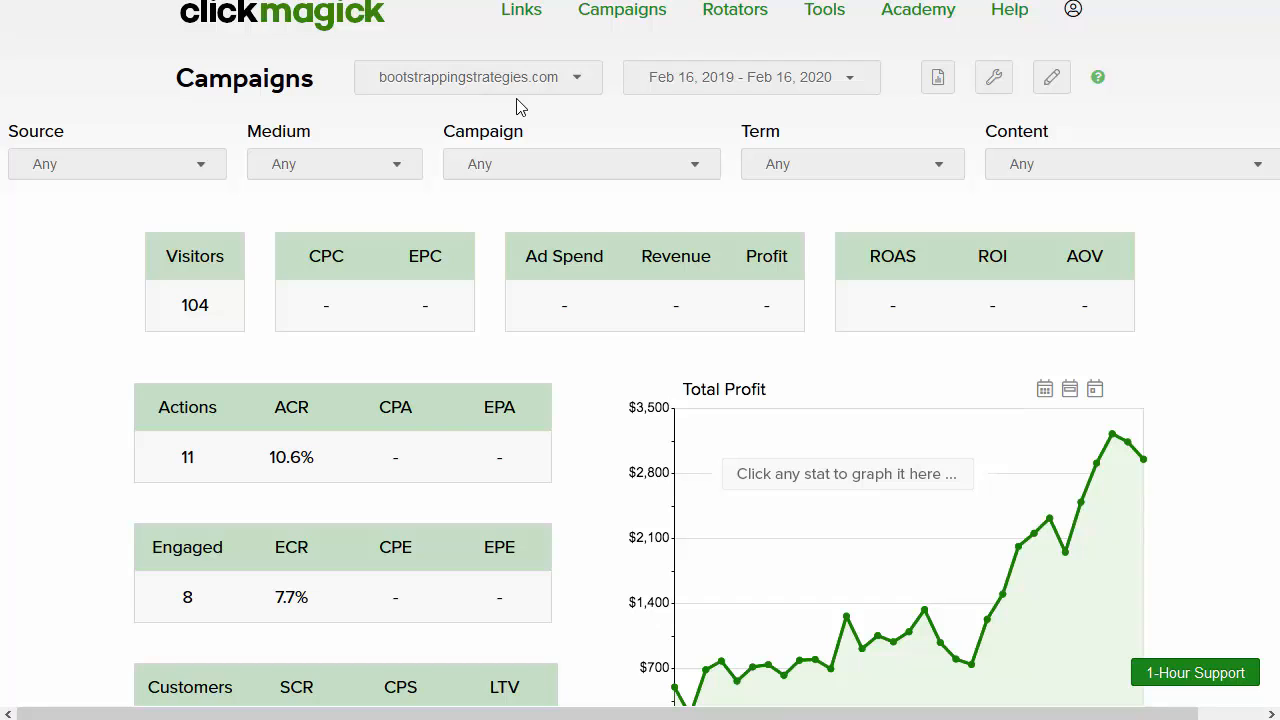
left_click(996, 84)
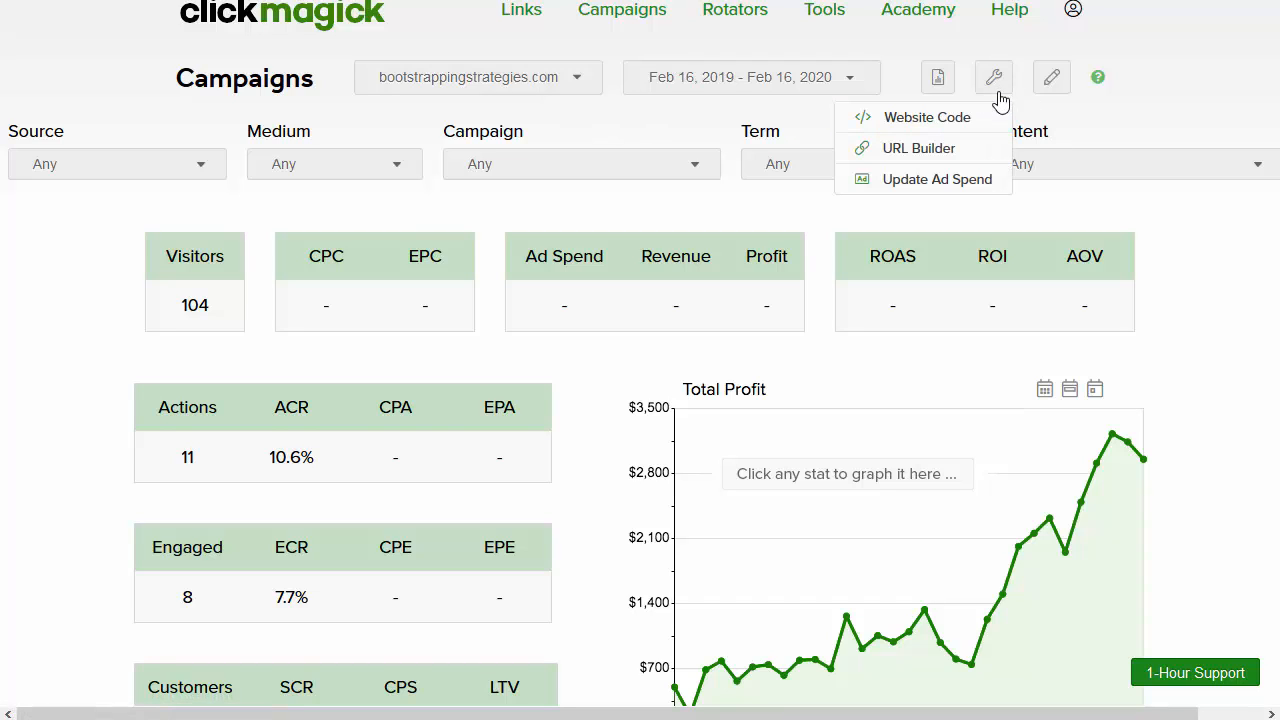
left_click(944, 122)
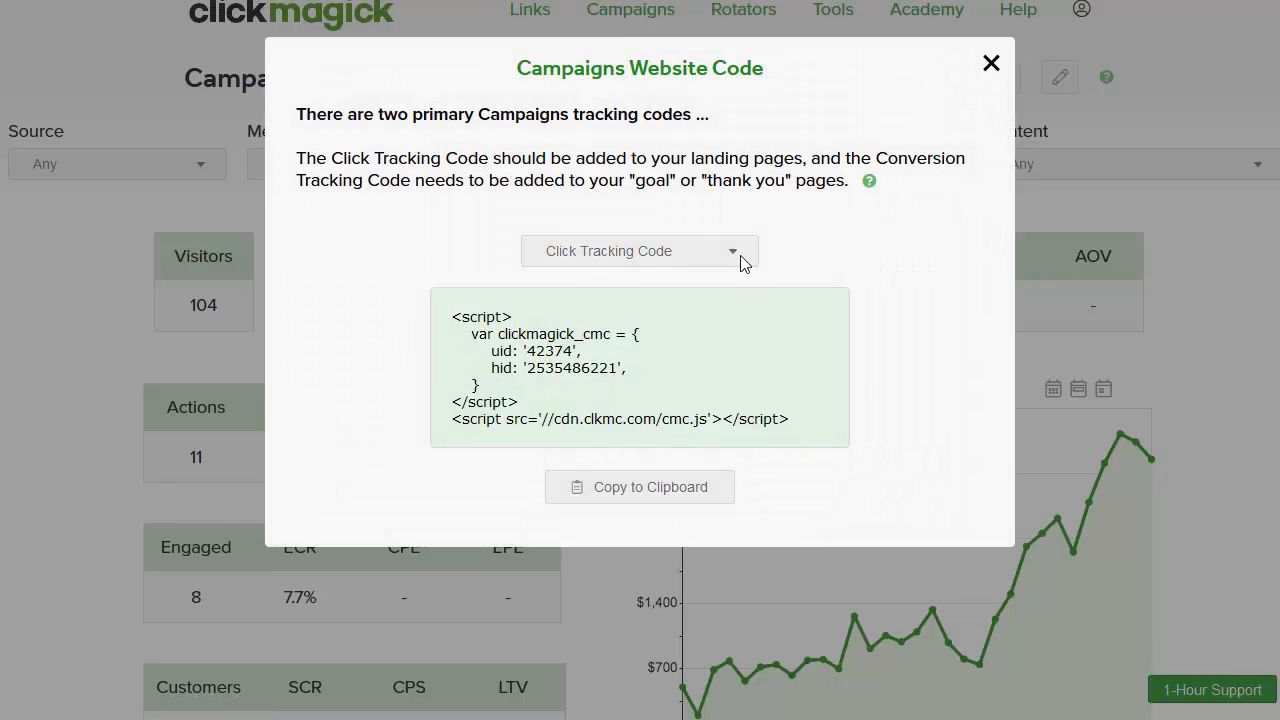
Step: Select the Click Tracking Code script and copy it to the clipboard
left_click_drag(452, 318, 930, 443)
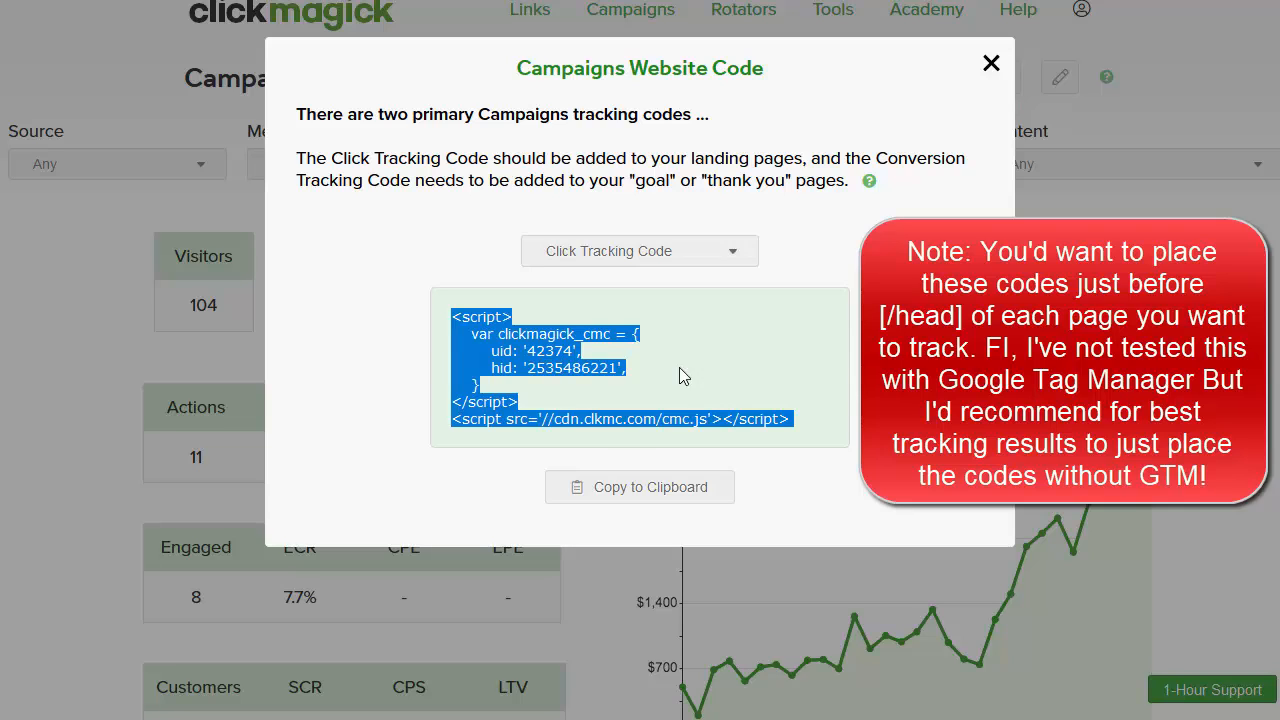
left_click(613, 486)
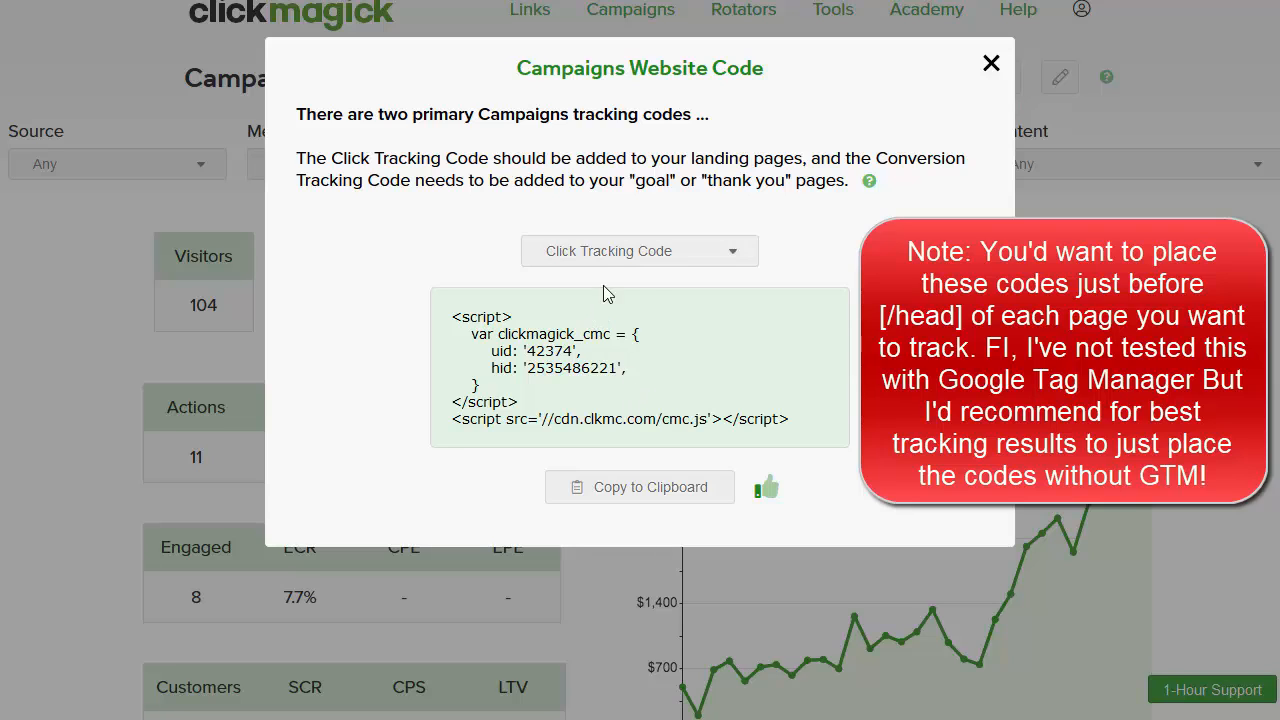
left_click(643, 260)
Step: Switch to Conversion Tracking Code with goal type Action, after briefly trying Sale
left_click(655, 305)
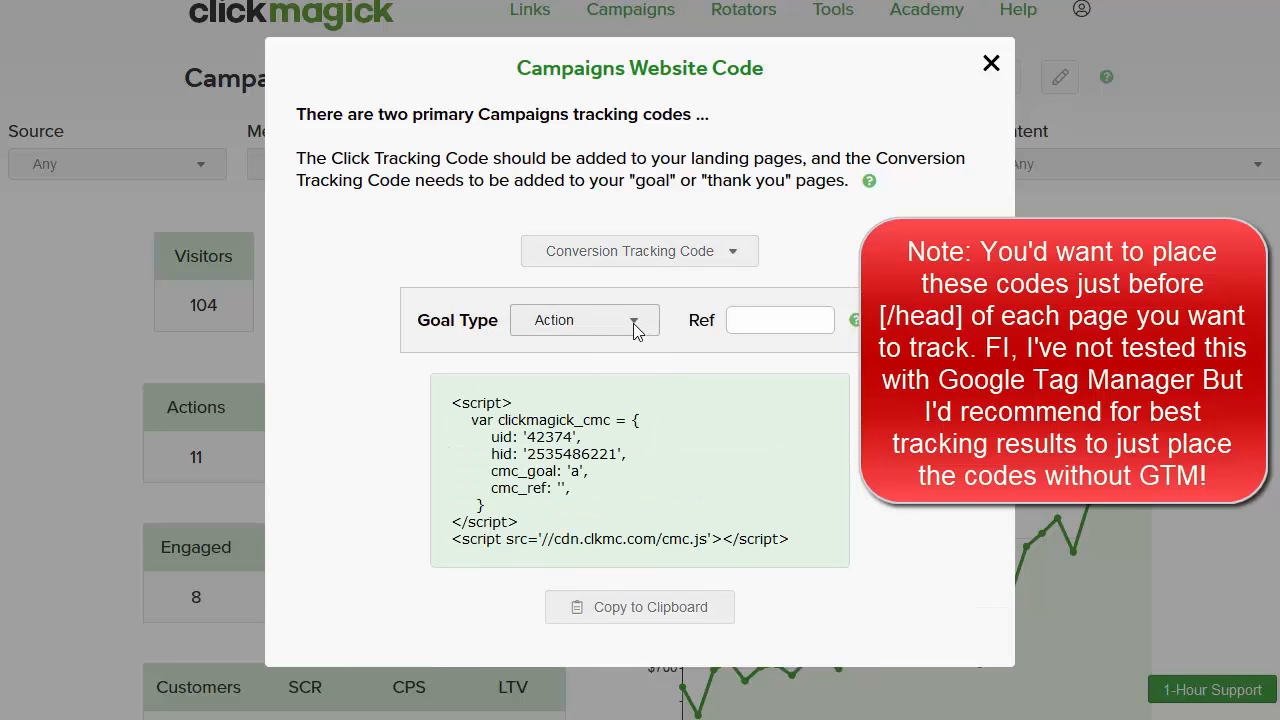
left_click(633, 323)
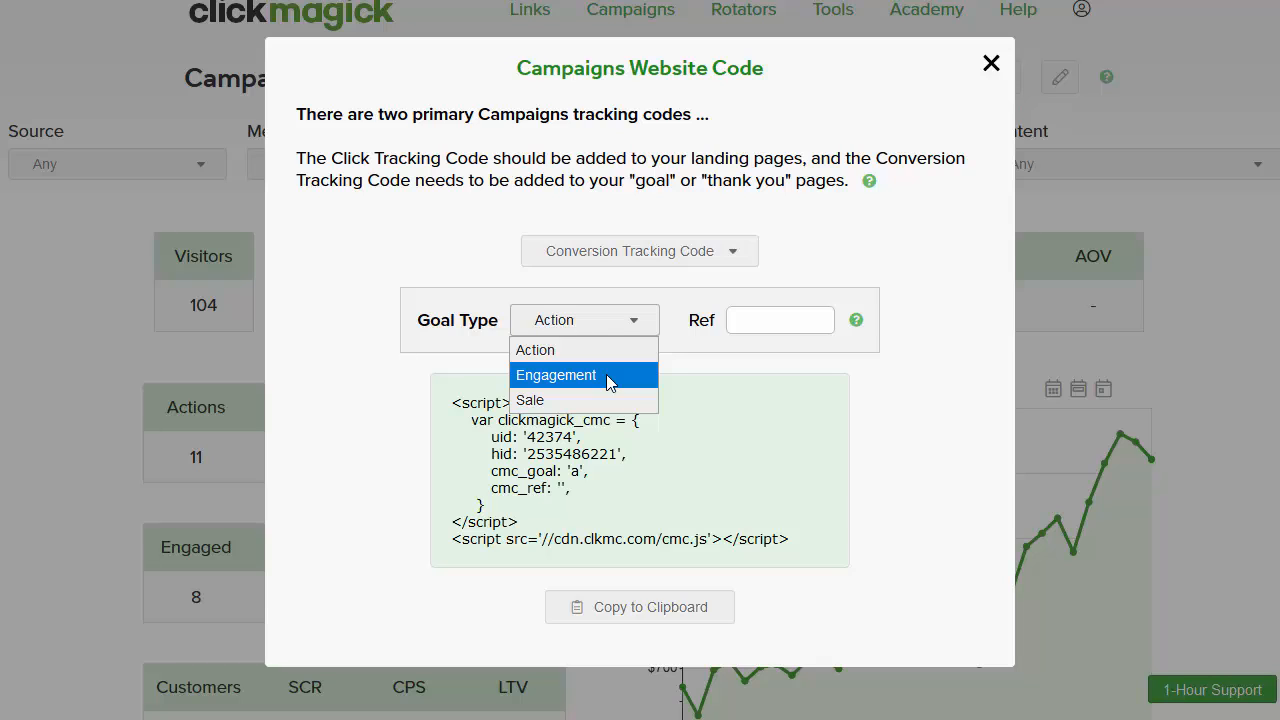
left_click(594, 399)
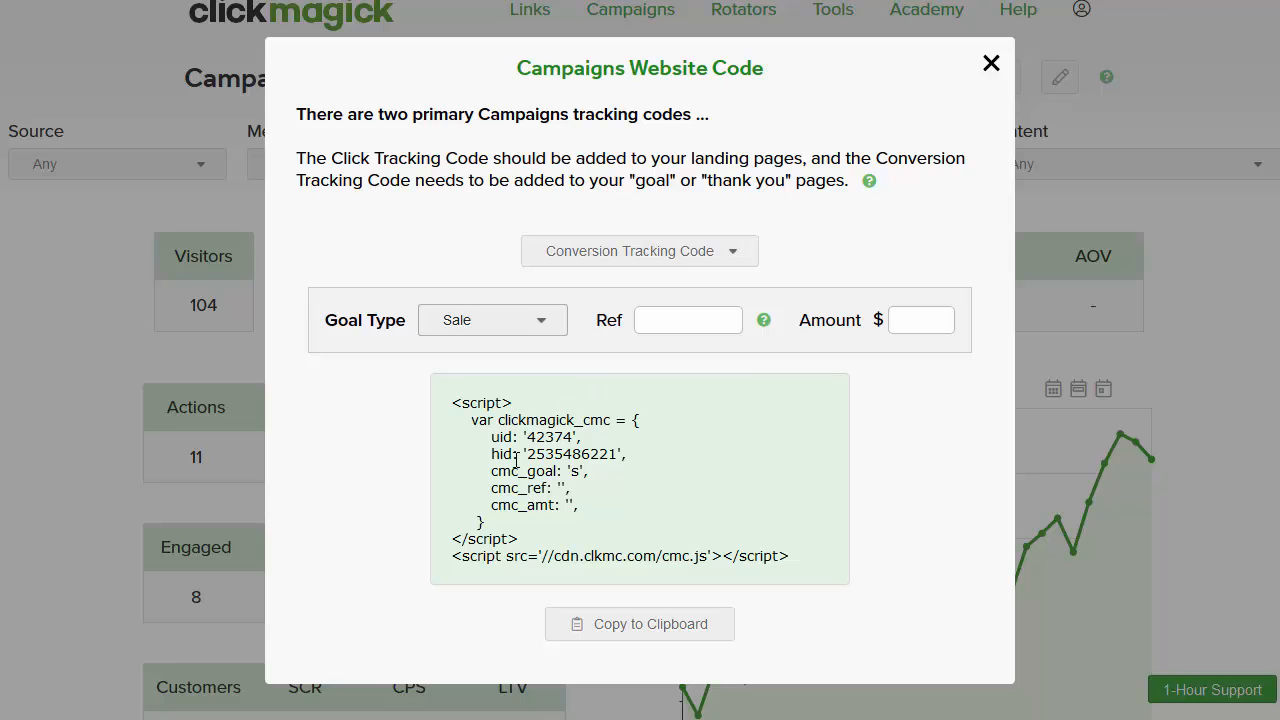
left_click(543, 326)
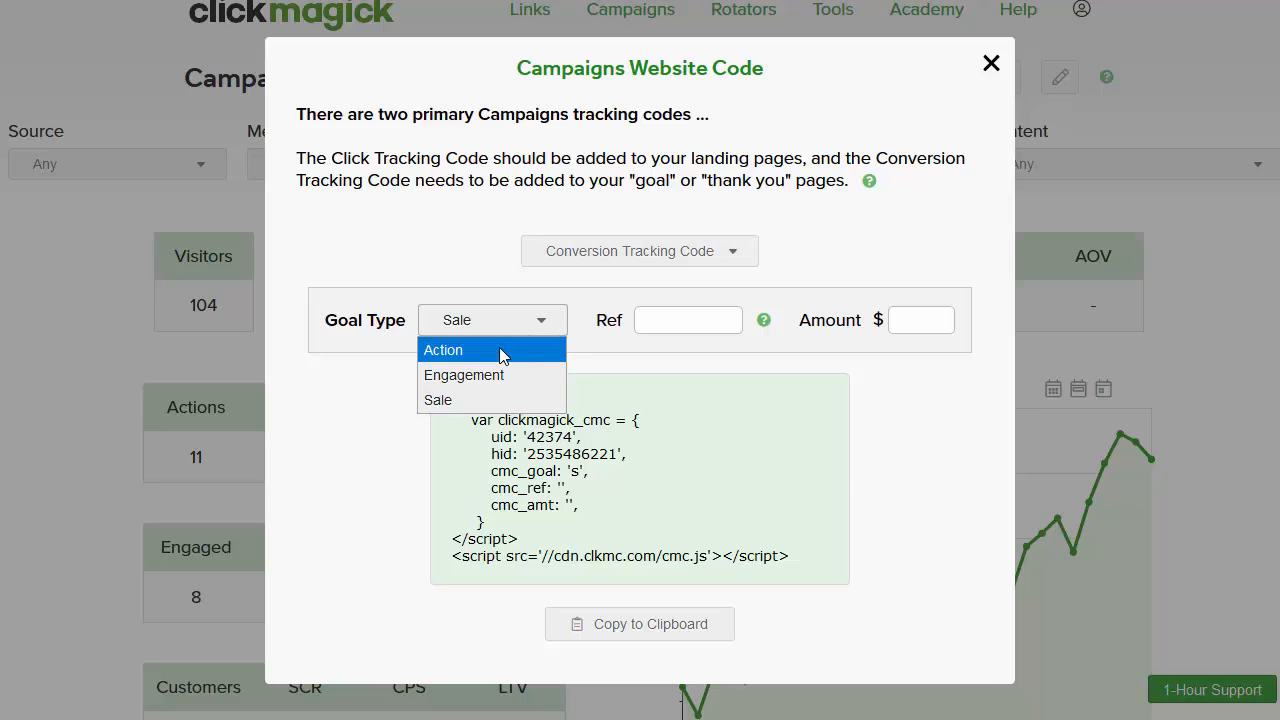
left_click(499, 349)
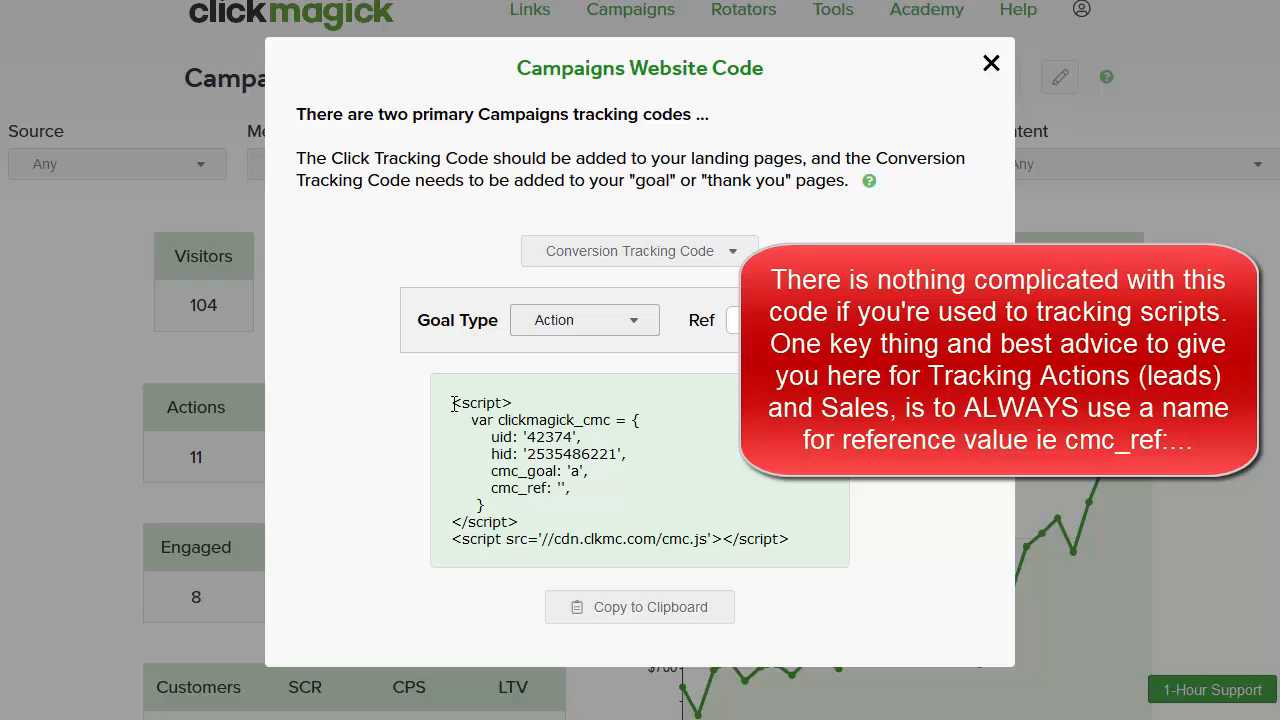
Step: Review the Action conversion script, selecting its code and the hid line
left_click_drag(453, 403, 846, 580)
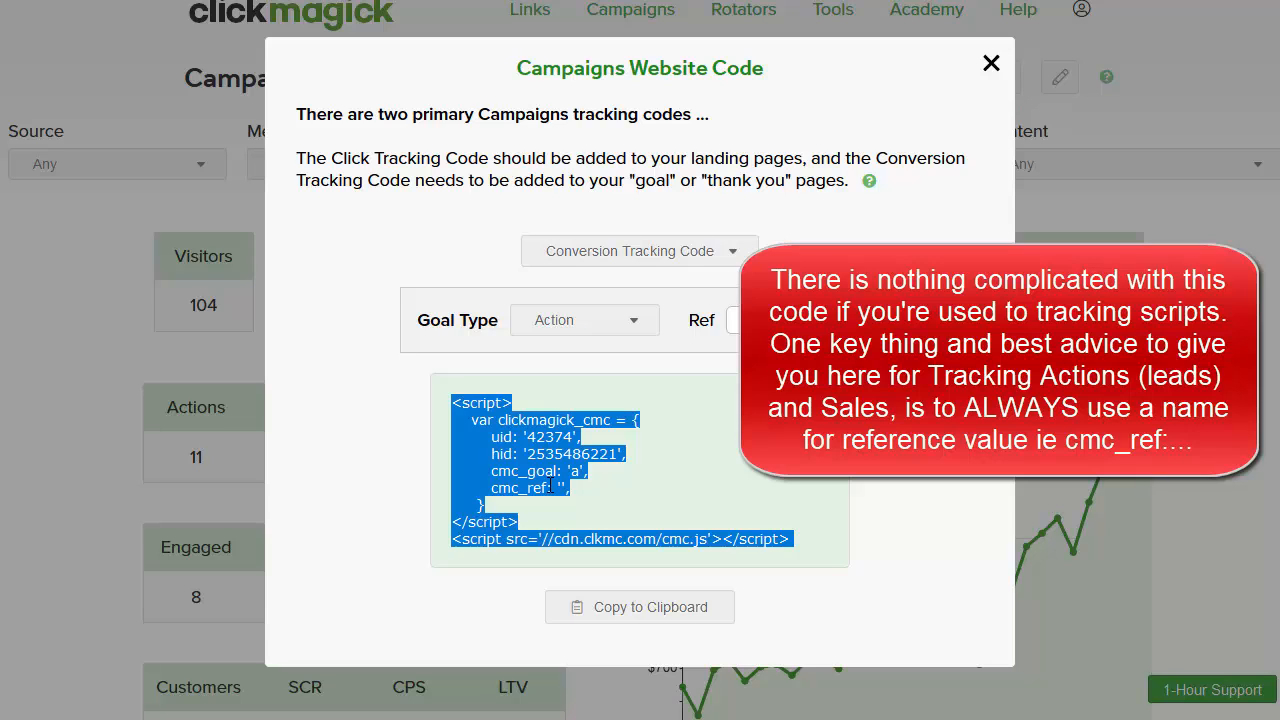
left_click(603, 321)
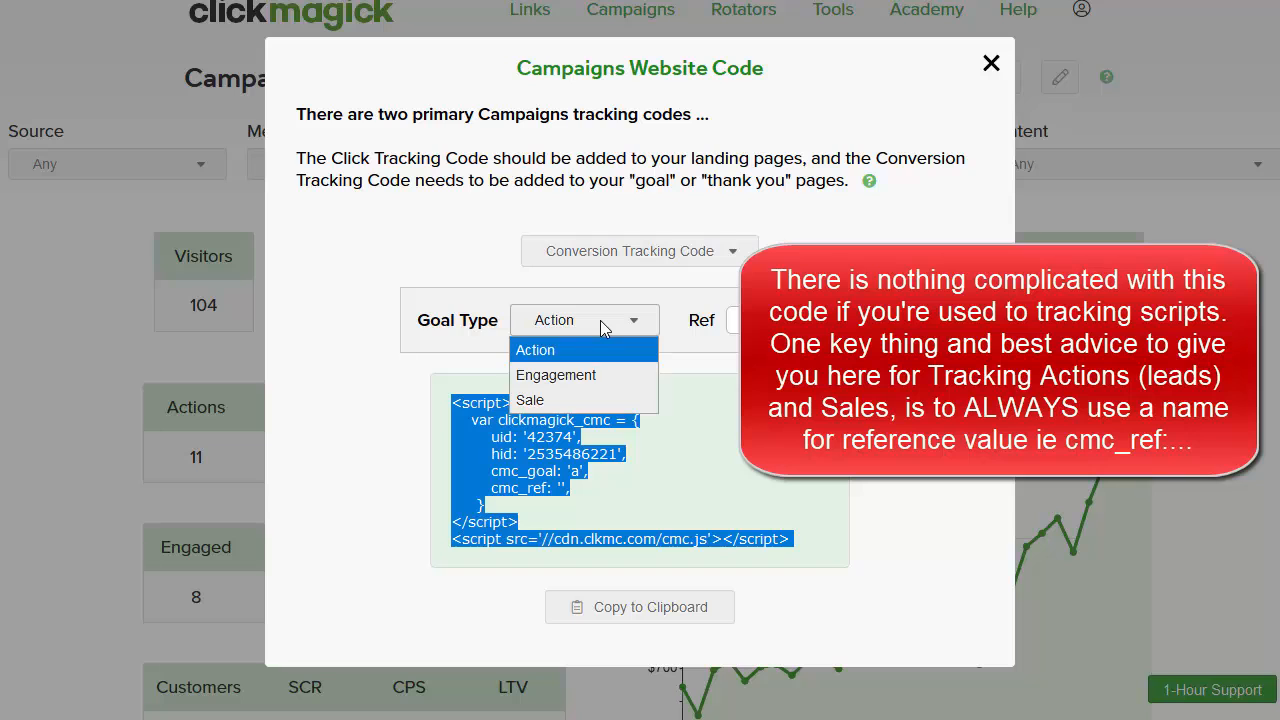
left_click(560, 462)
triple_click(568, 453)
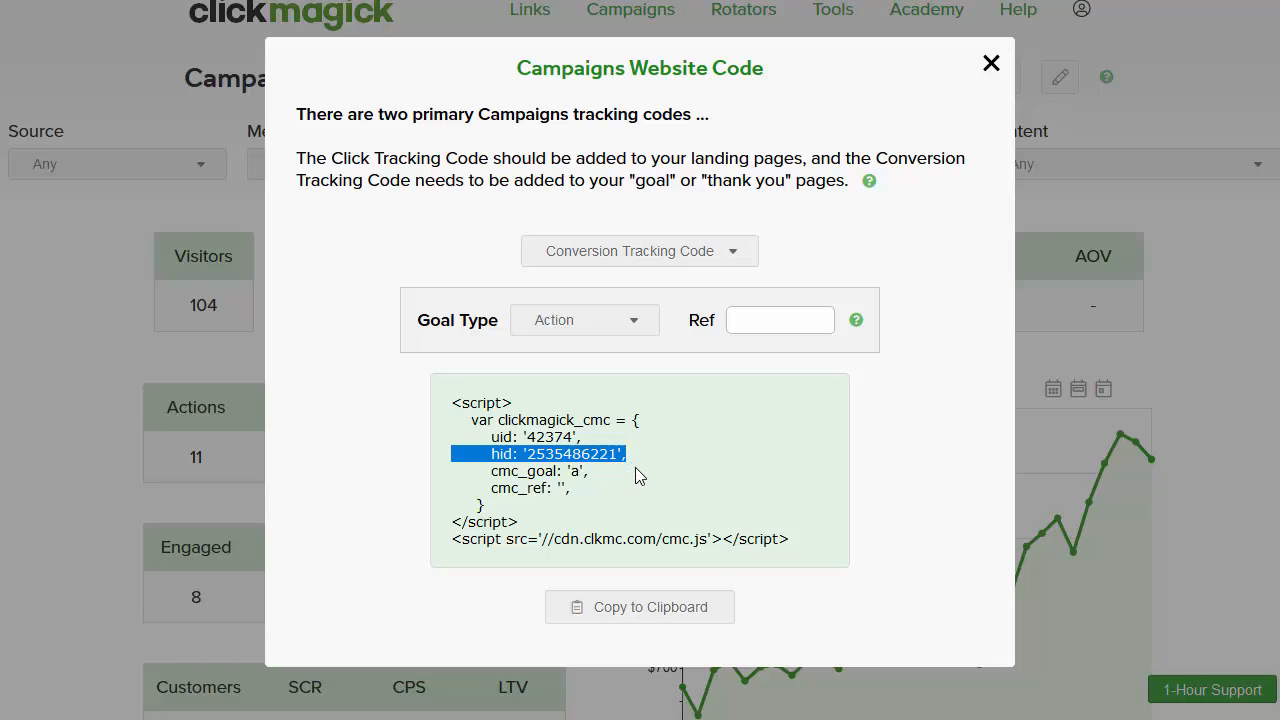
left_click(609, 448)
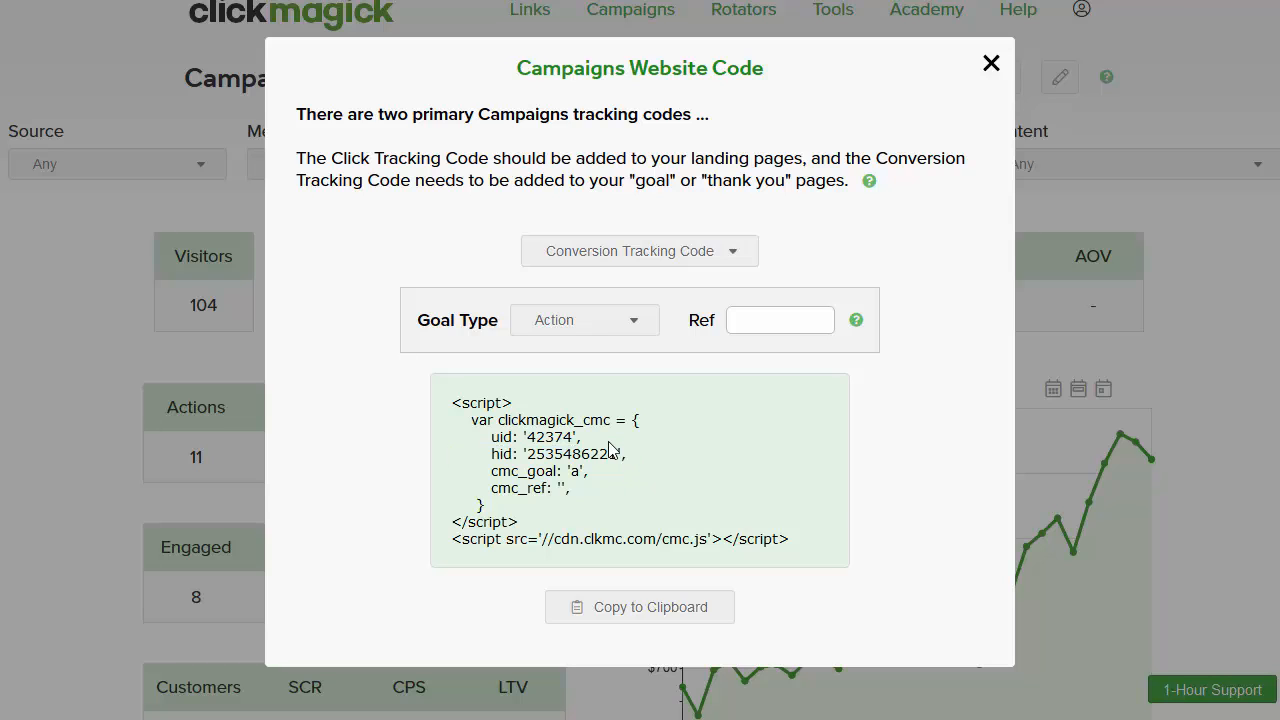
Step: Open the Campaign URL Builder and paste the bootstrappingstrategies.com case-study page URL
left_click(992, 66)
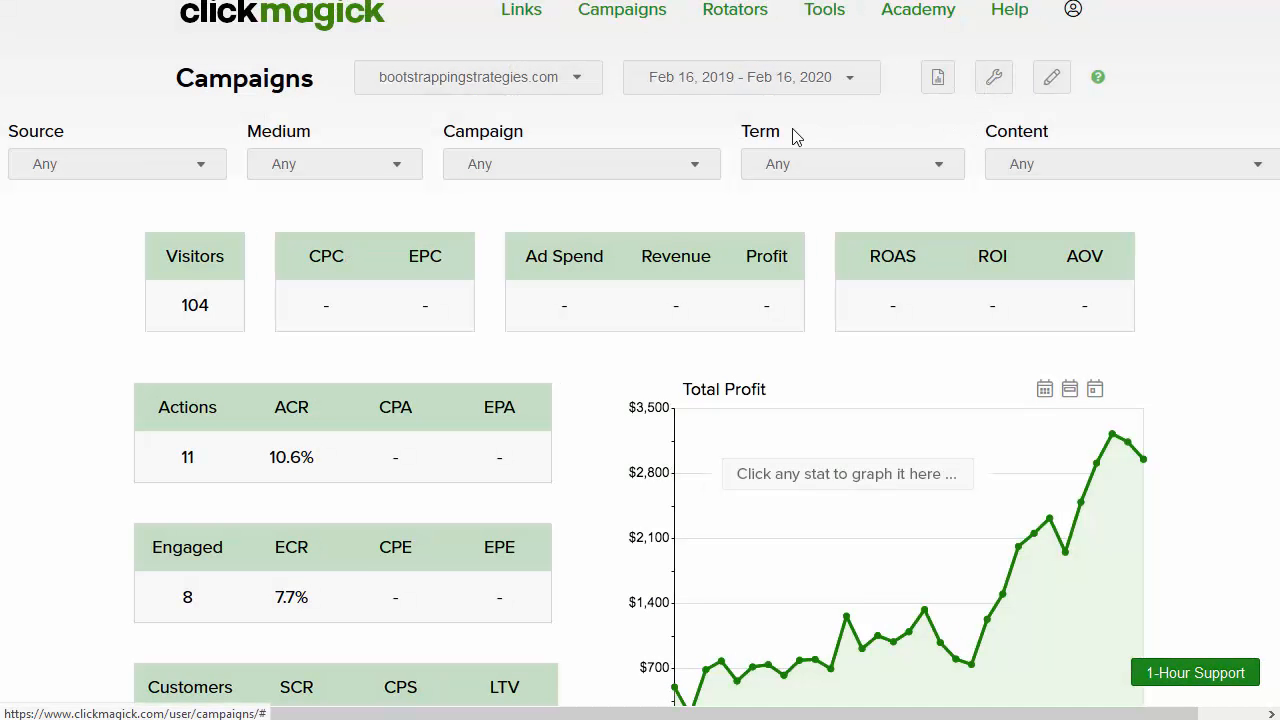
left_click(995, 88)
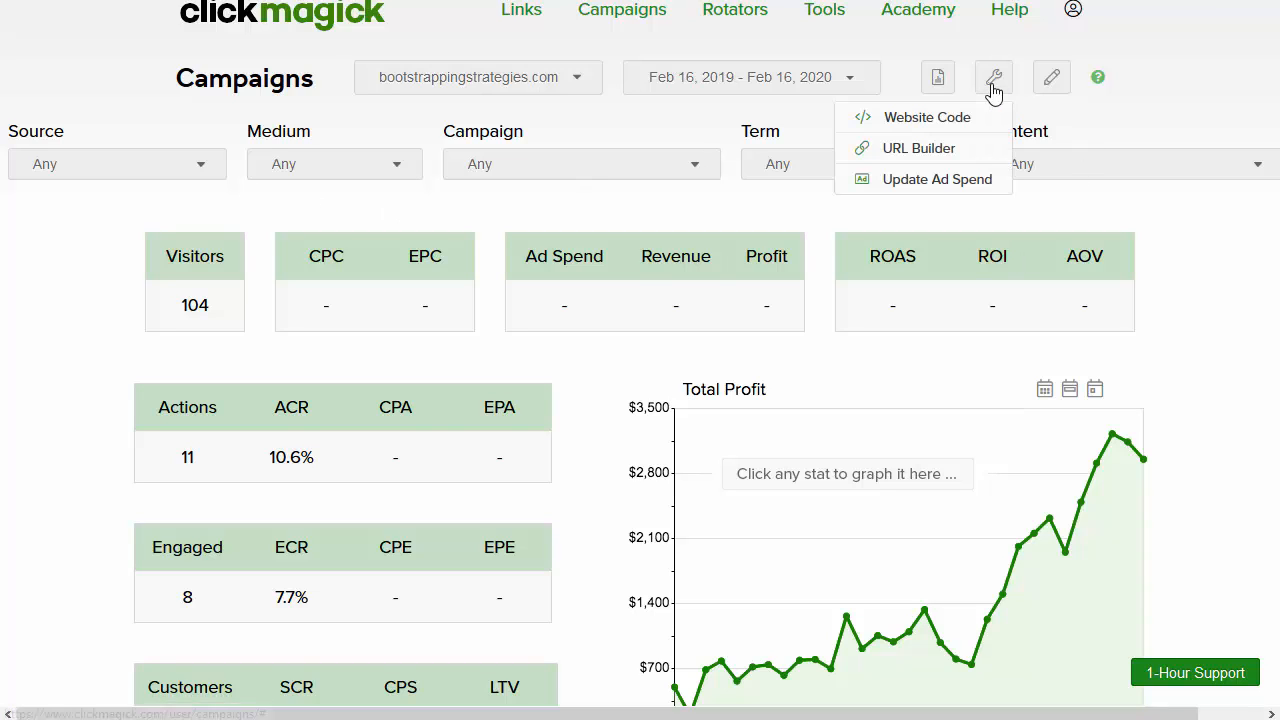
left_click(943, 160)
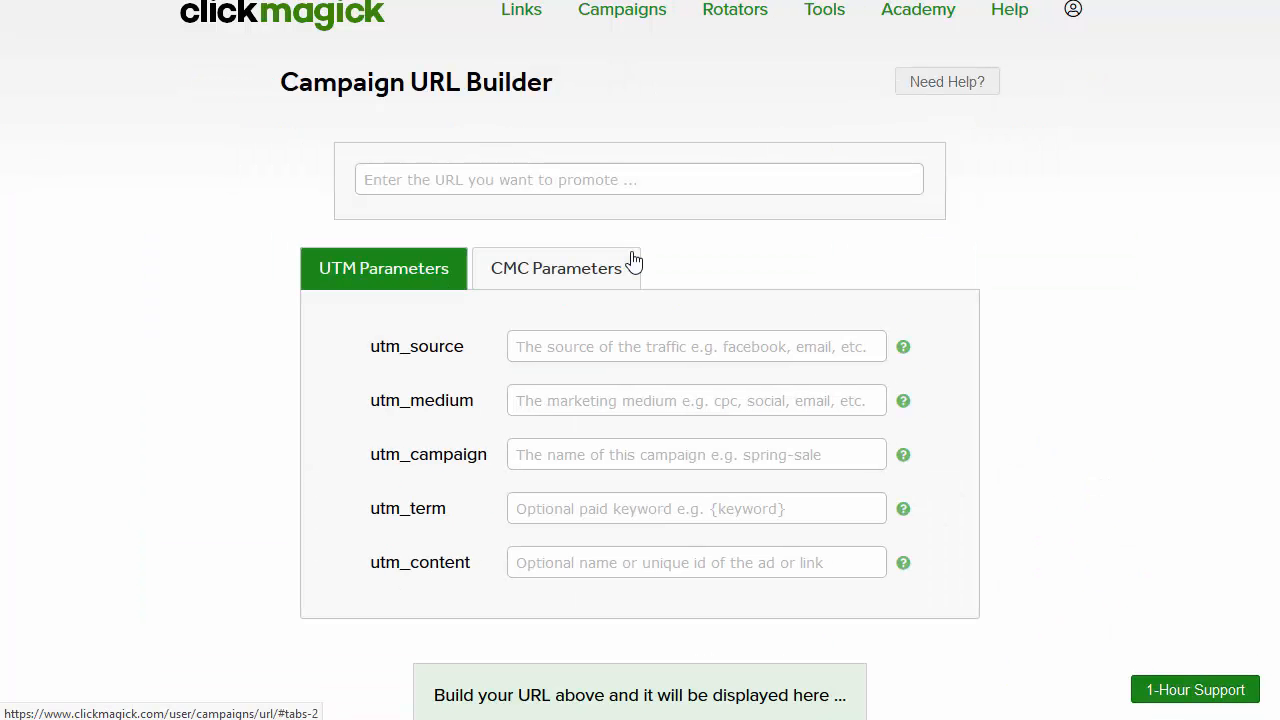
left_click(489, 182)
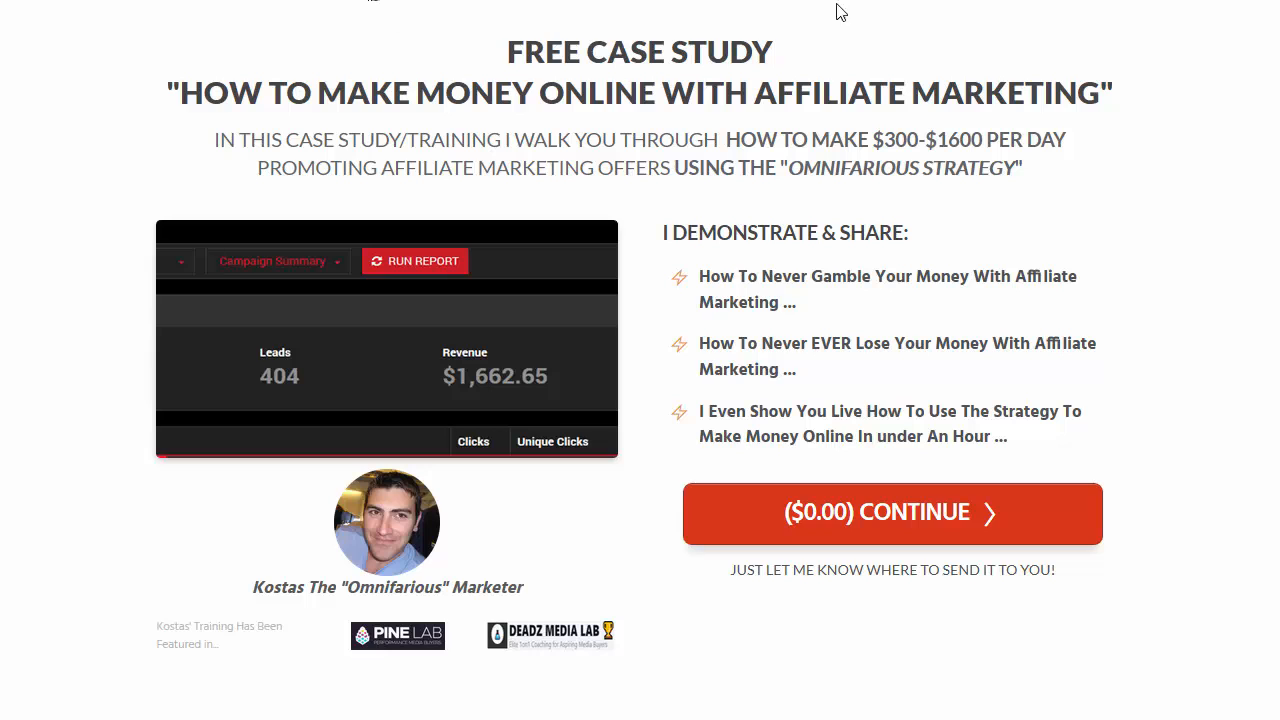
key("ctrl+Tab")
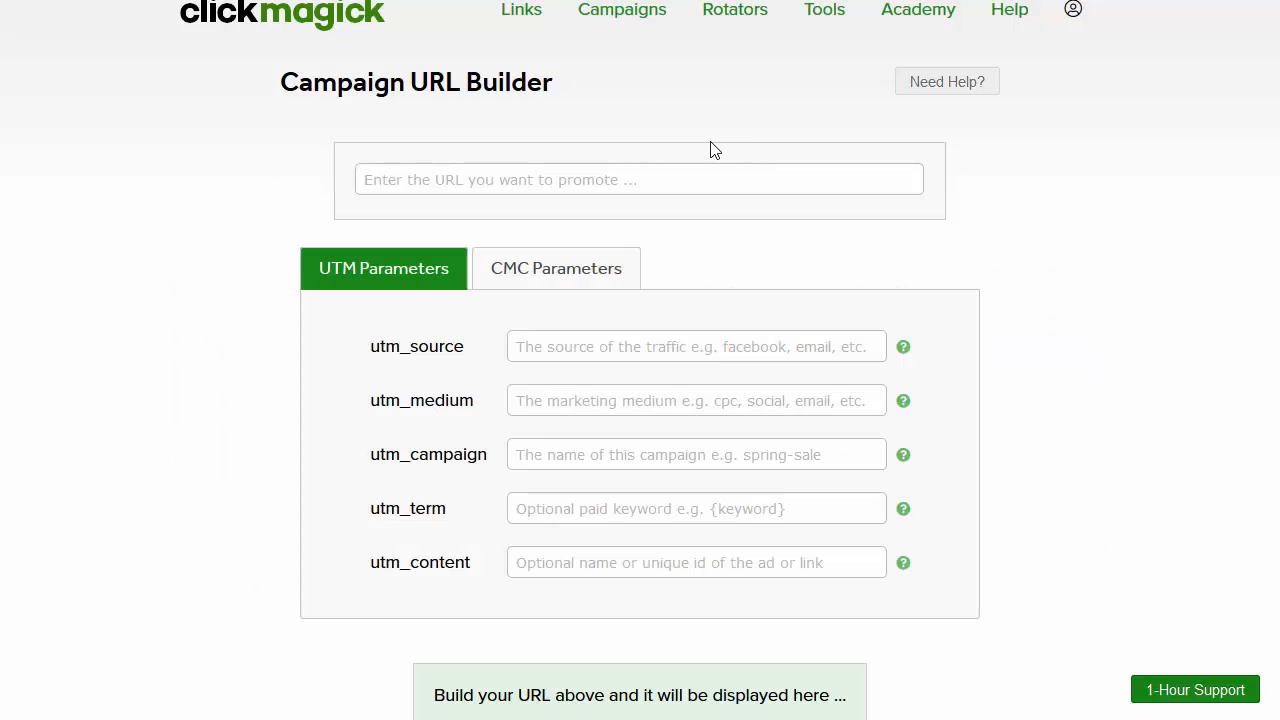
type("https://bootstrappingstrategies.com/cpa-affiliate-marketing-case-study-lpb-ytdemo/")
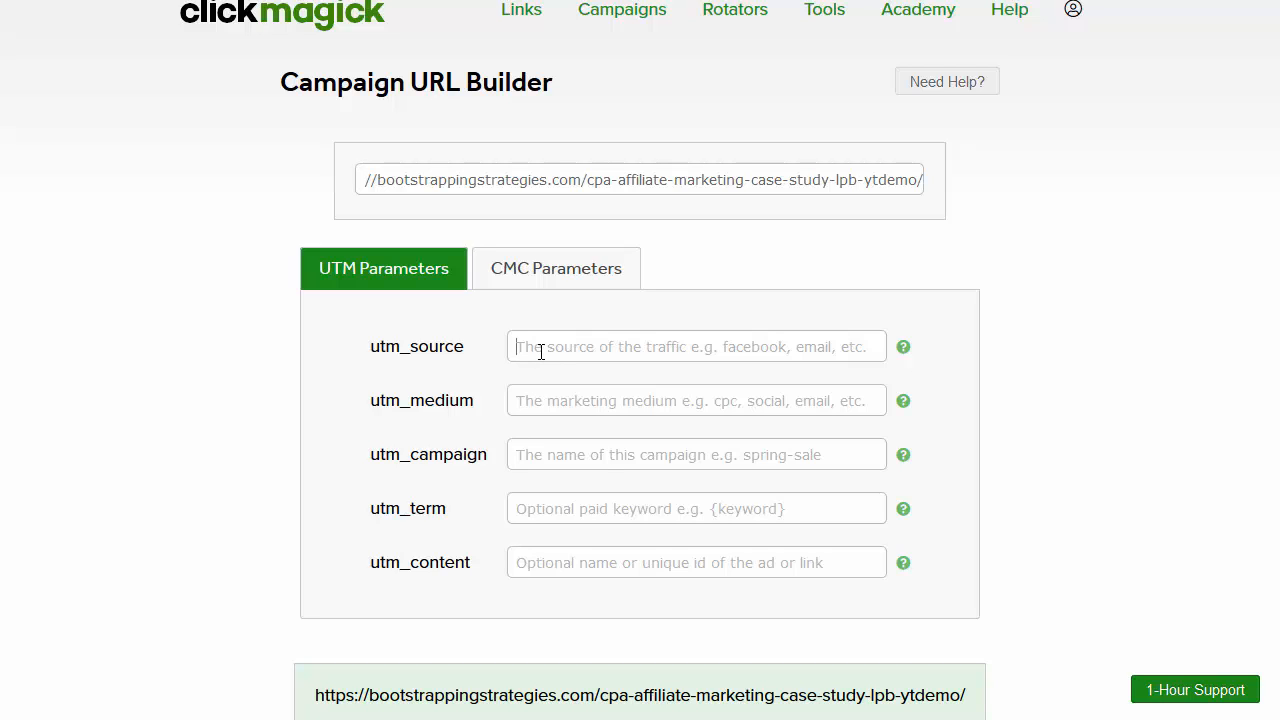
Step: Enter google, ad1 and campaing_name as the utm_source, utm_medium and utm_campaign values
type("{")
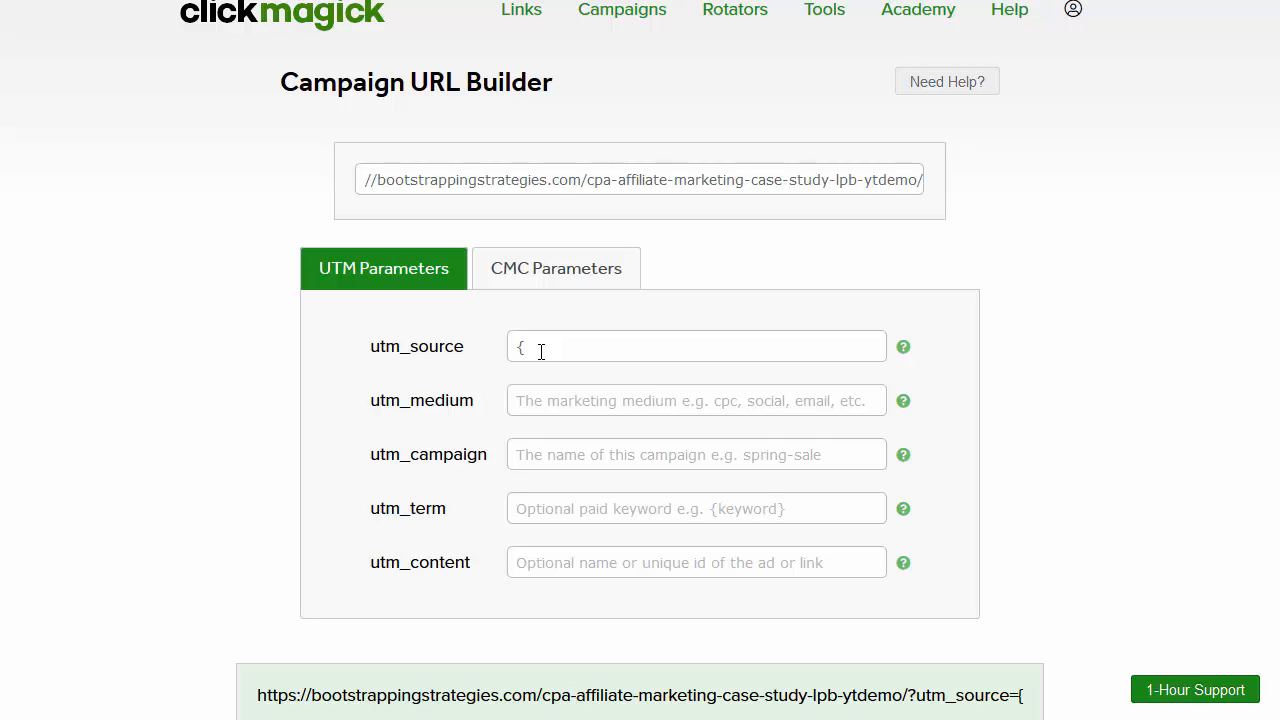
key("BackSpace")
type("google")
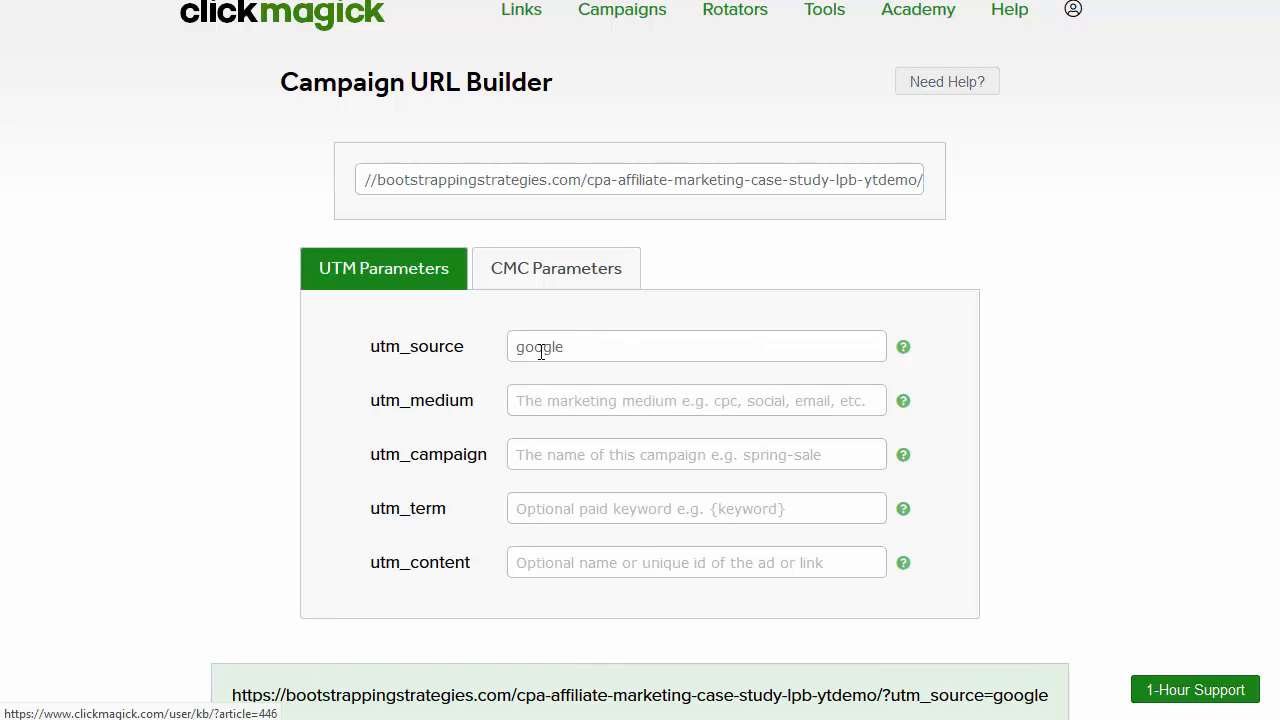
key("Tab")
type("ad1")
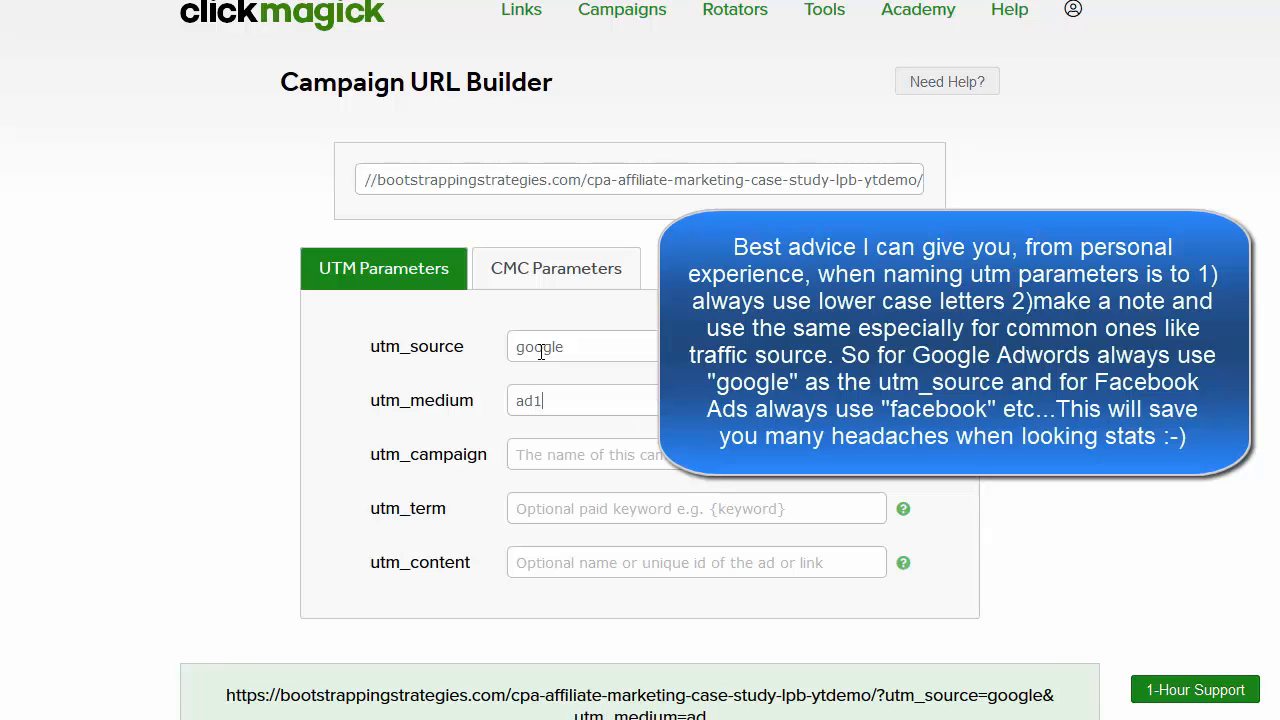
key("Tab")
type("campaing_name")
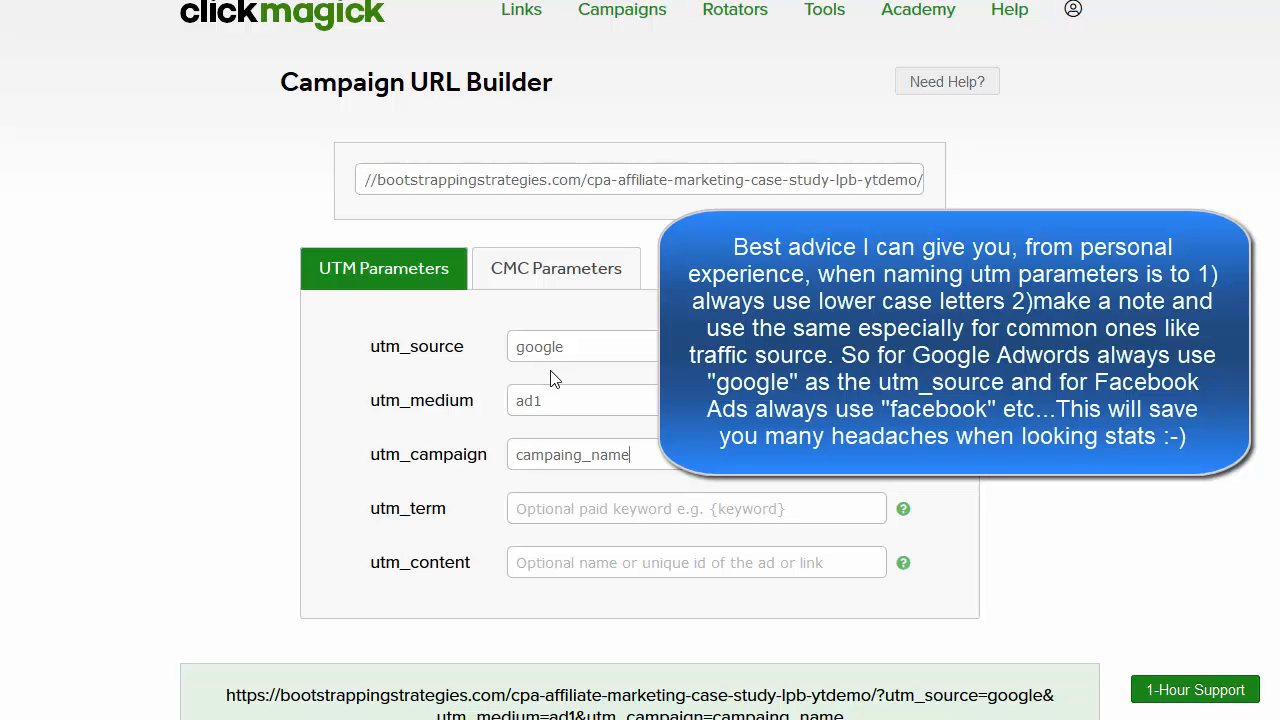
scroll(625, 494, "down", 1)
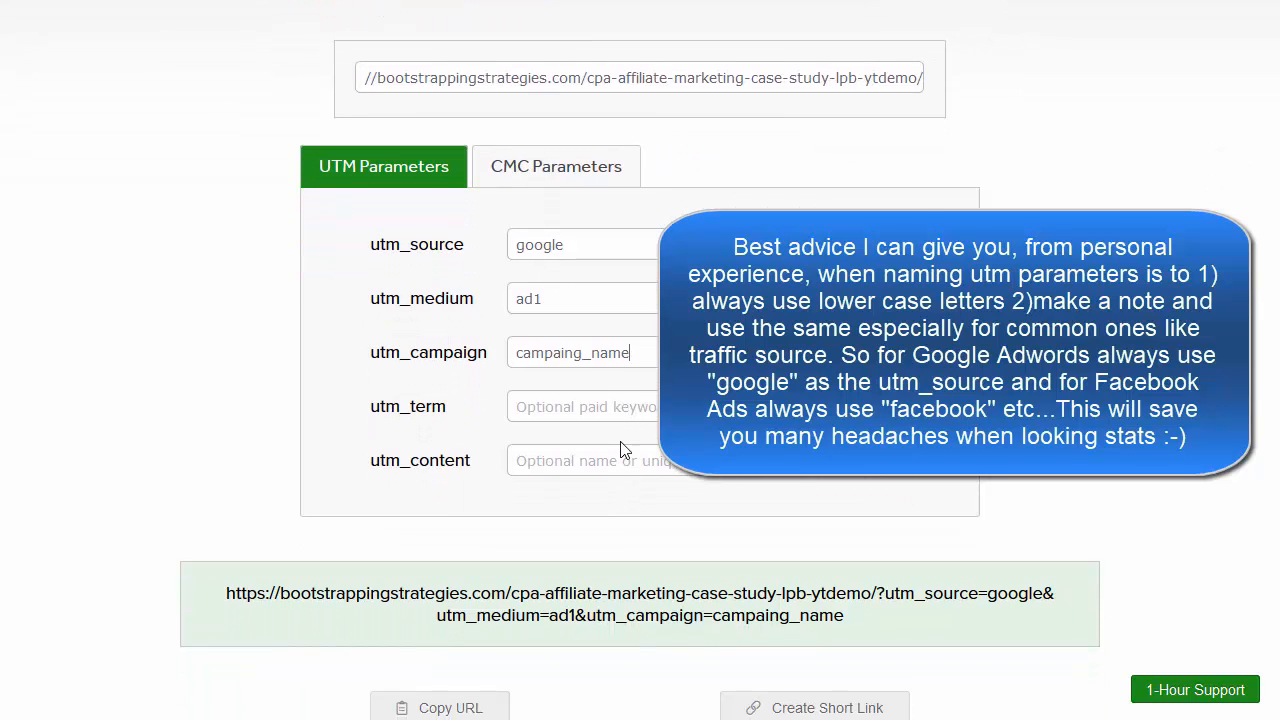
scroll(620, 447, "down", 2)
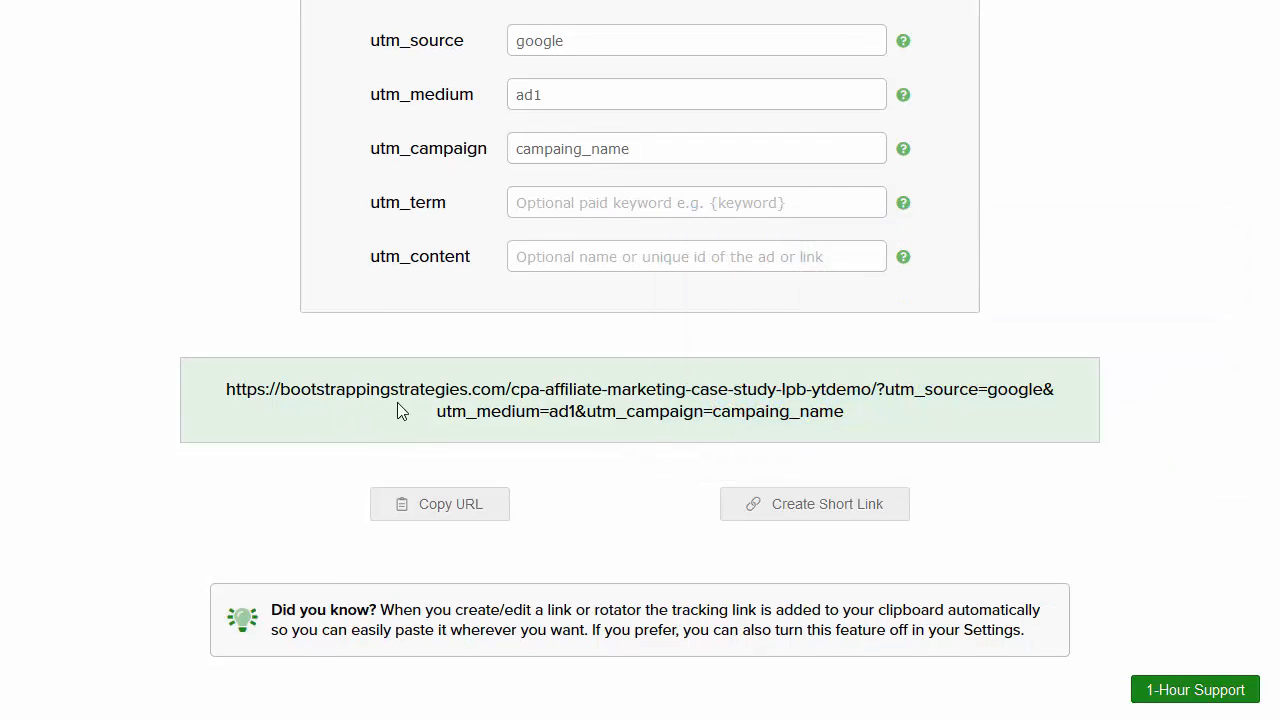
left_click_drag(876, 427, 209, 404)
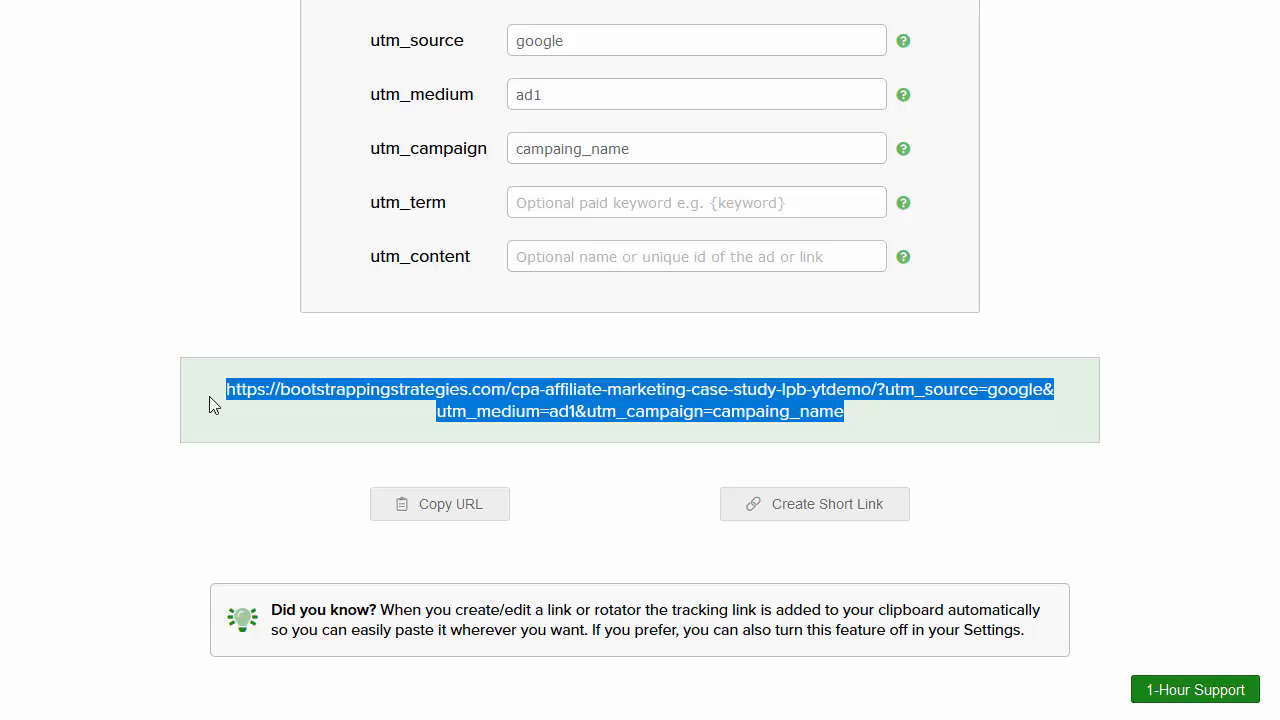
right_click(612, 404)
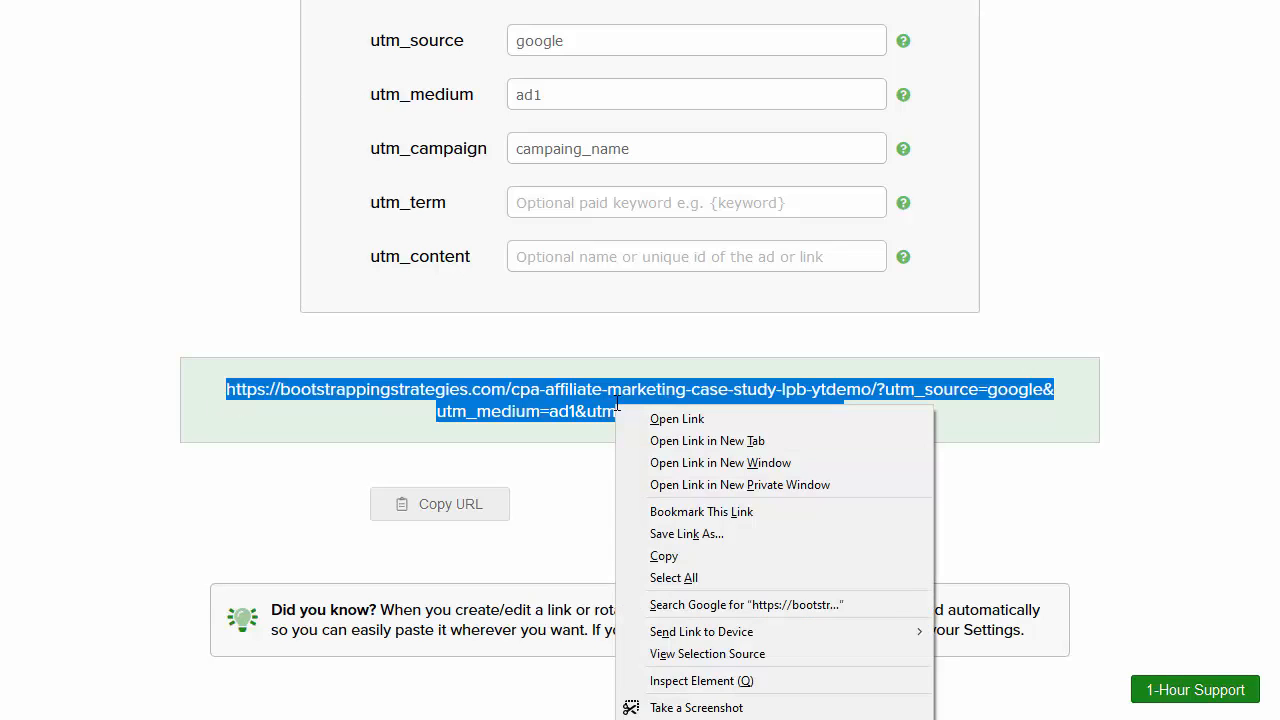
key("Escape")
left_click(575, 408)
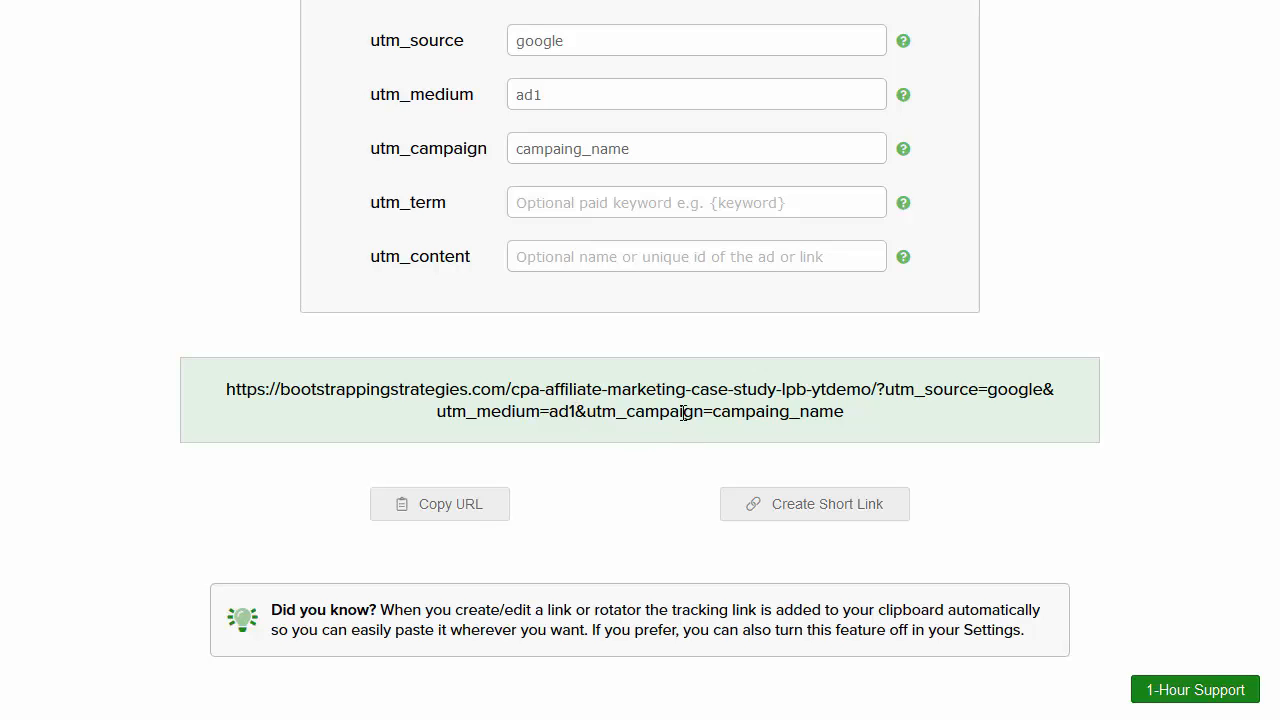
scroll(681, 420, "up", 2)
scroll(681, 420, "up", 1)
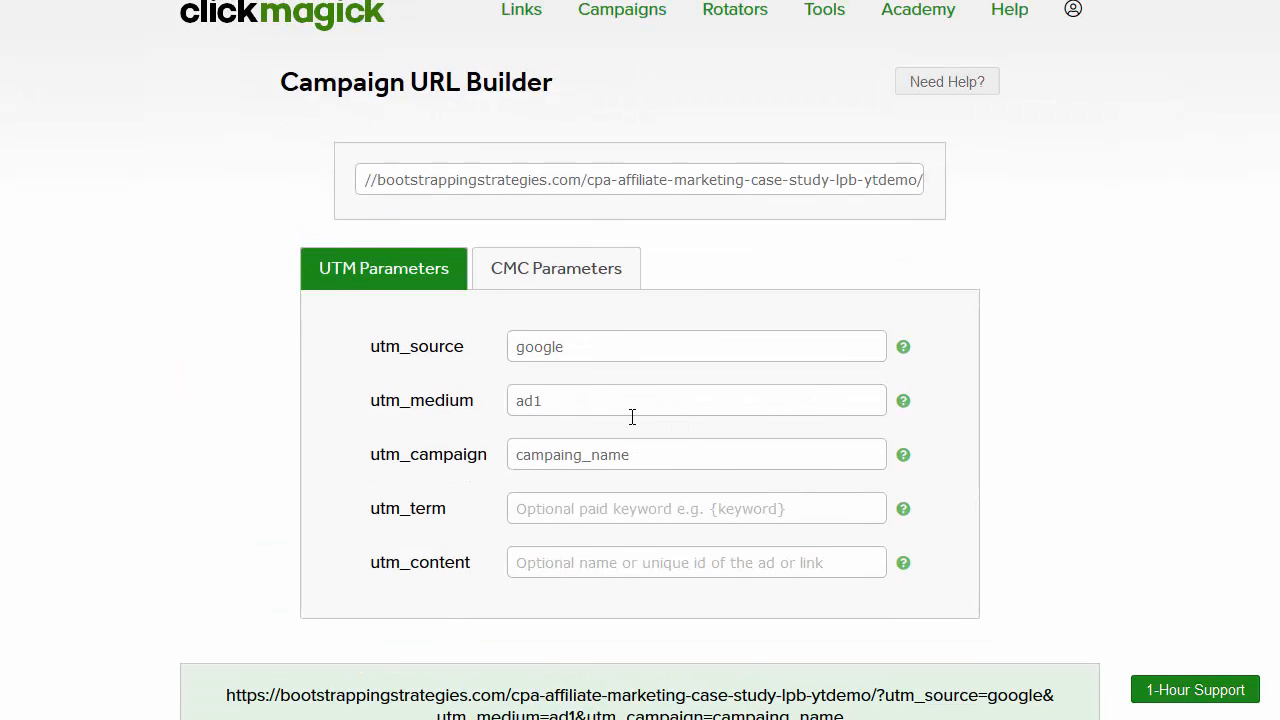
scroll(632, 417, "down", 1)
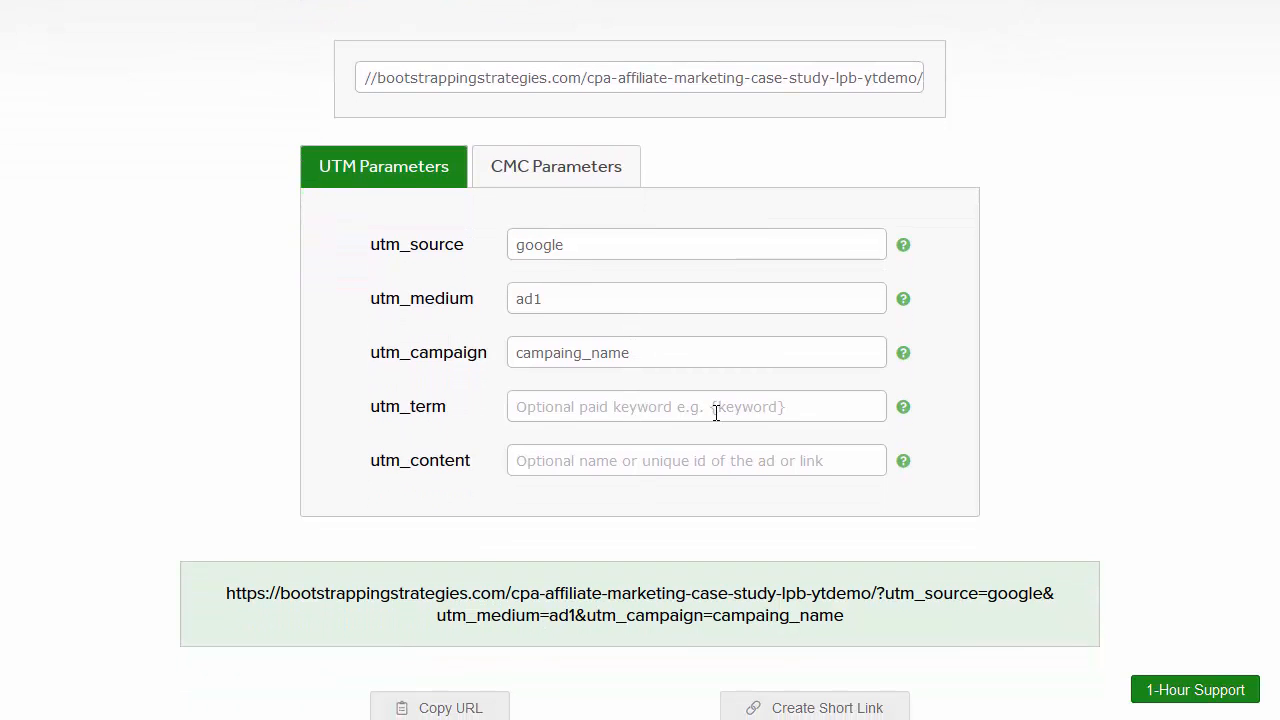
left_click(710, 400)
type("{keyowrd")
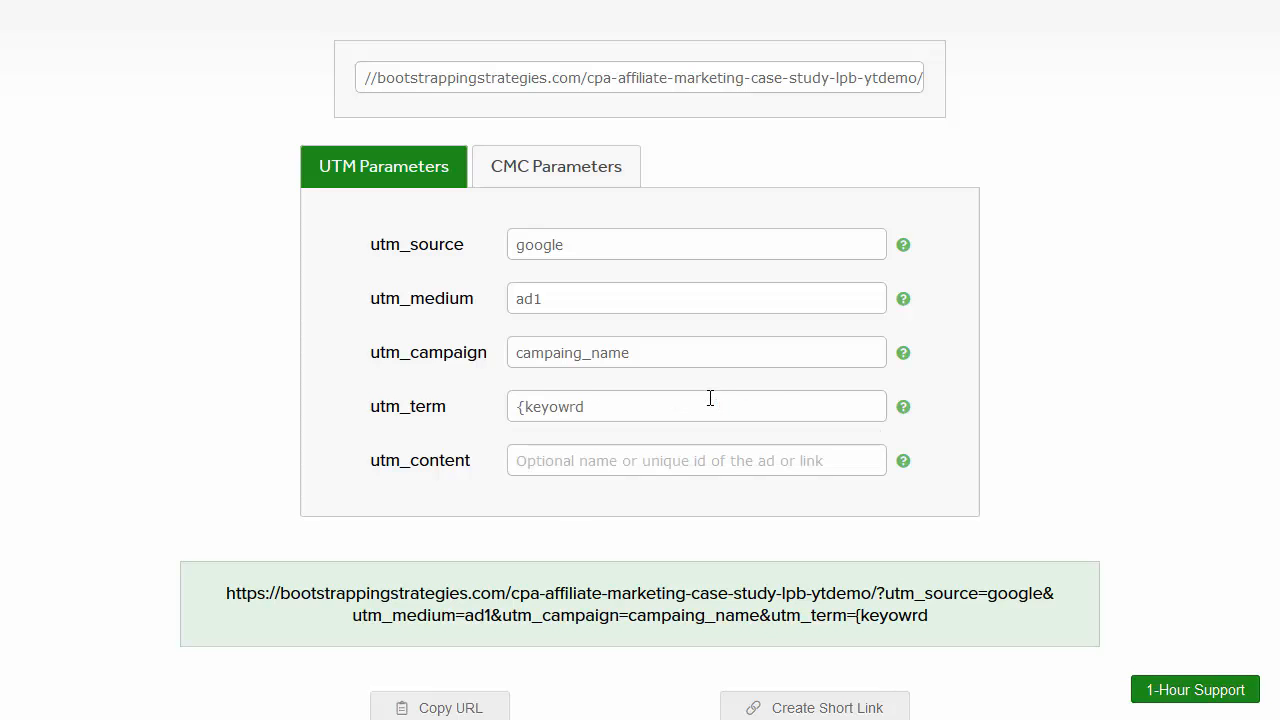
Step: Fix the misspelled utm_term so it reads {keyword}
key("BackSpace")
key("BackSpace")
key("BackSpace")
key("BackSpace")
type("word")
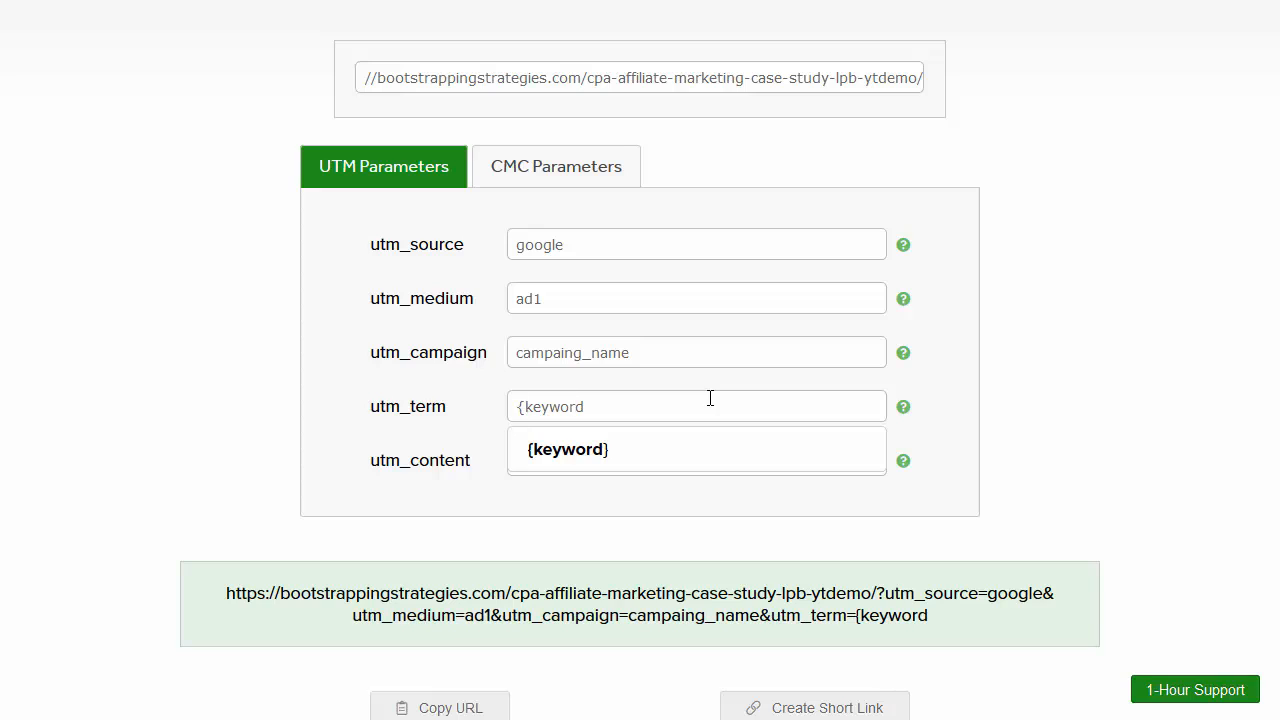
type("}")
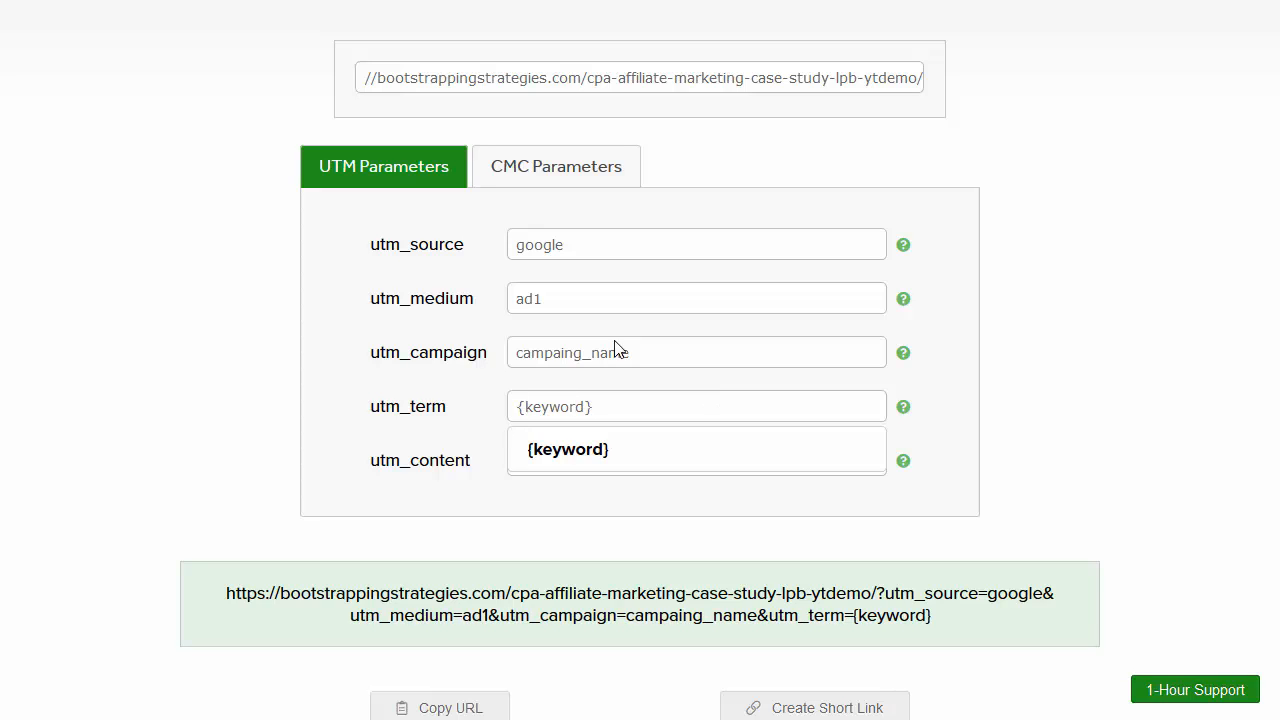
left_click(317, 397)
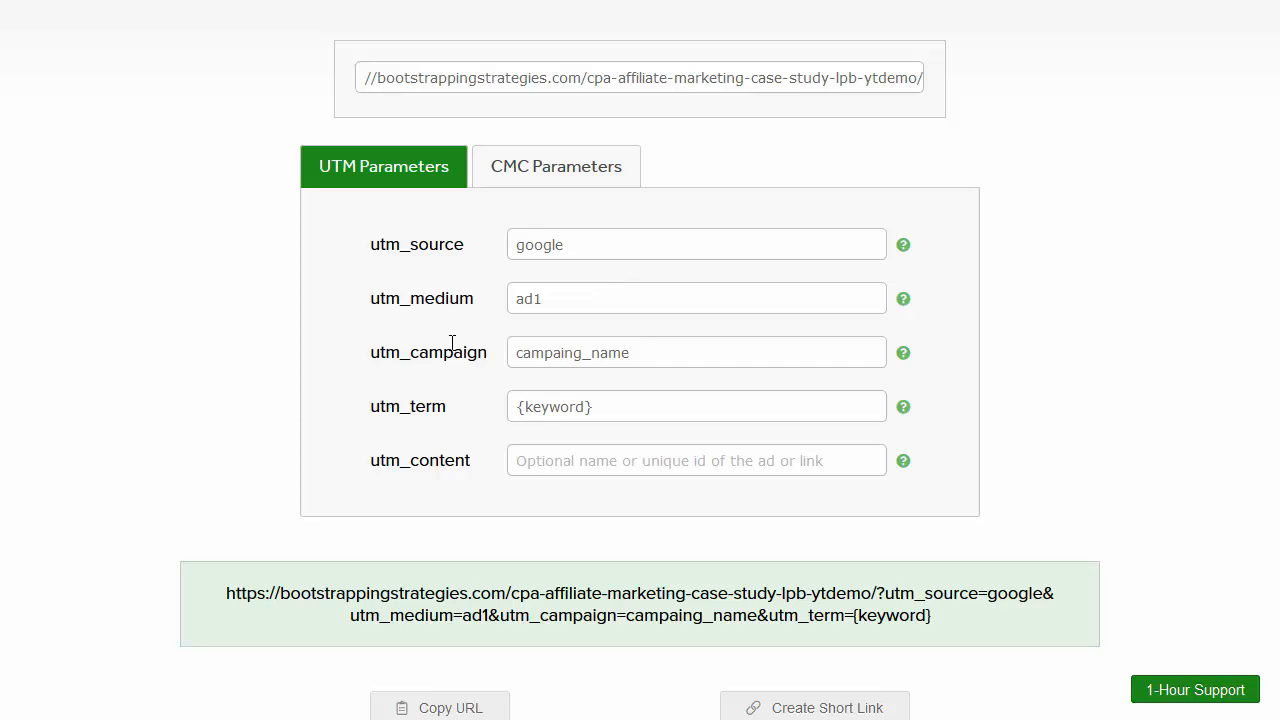
scroll(694, 309, "down", 2)
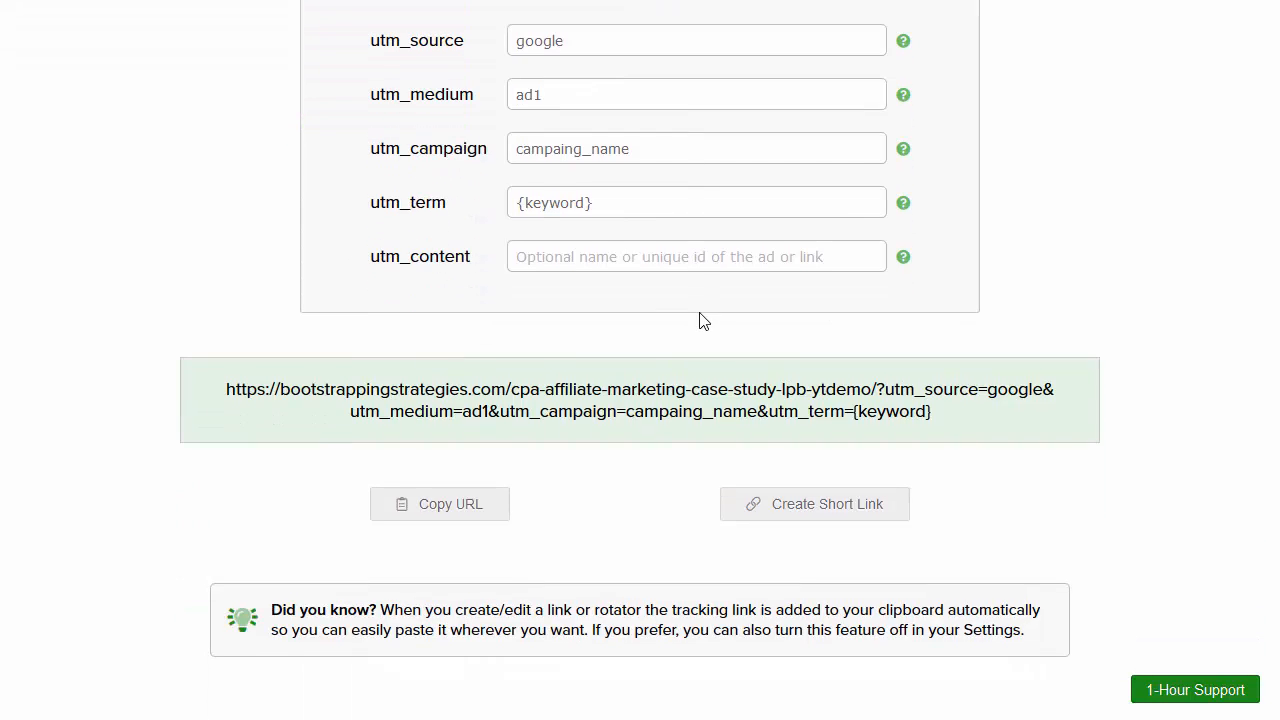
scroll(703, 345, "up", 3)
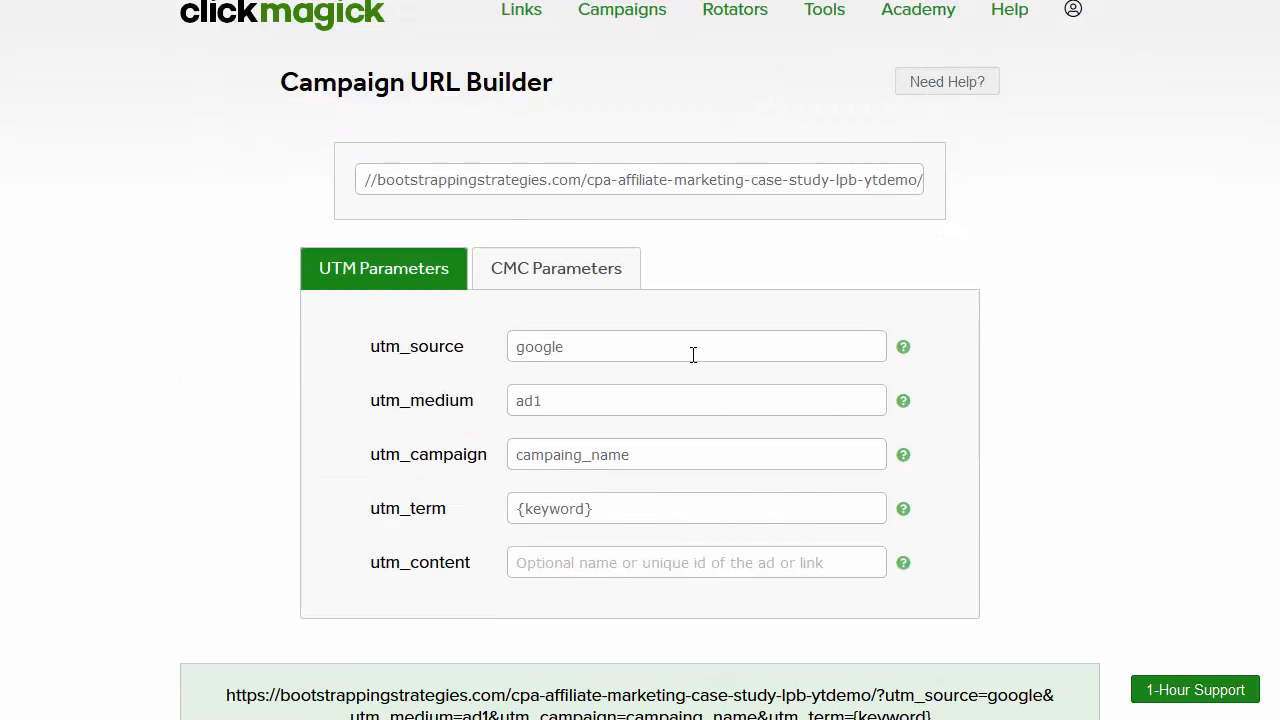
Step: Return to the bootstrappingstrategies.com Campaigns report and scroll through its 104-visitor, 11-action stats
left_click(638, 28)
scroll(634, 303, "down", 2)
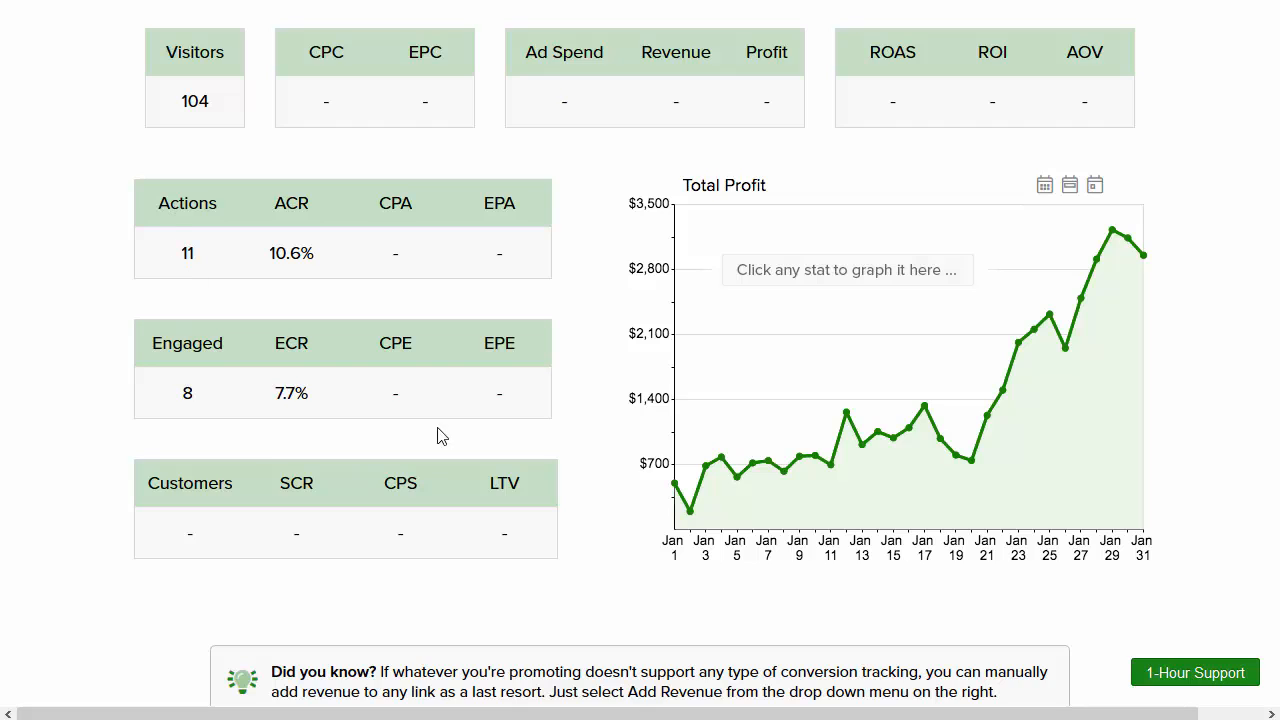
scroll(400, 510, "up", 2)
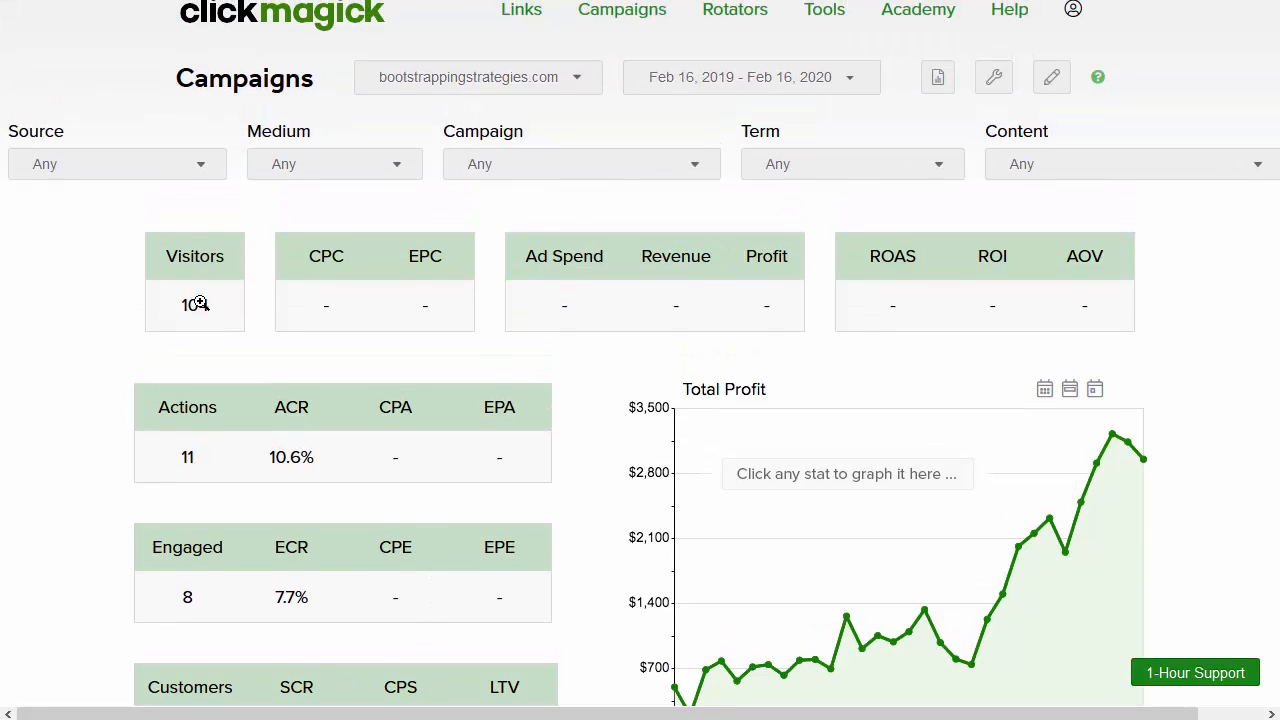
scroll(200, 303, "down", 2)
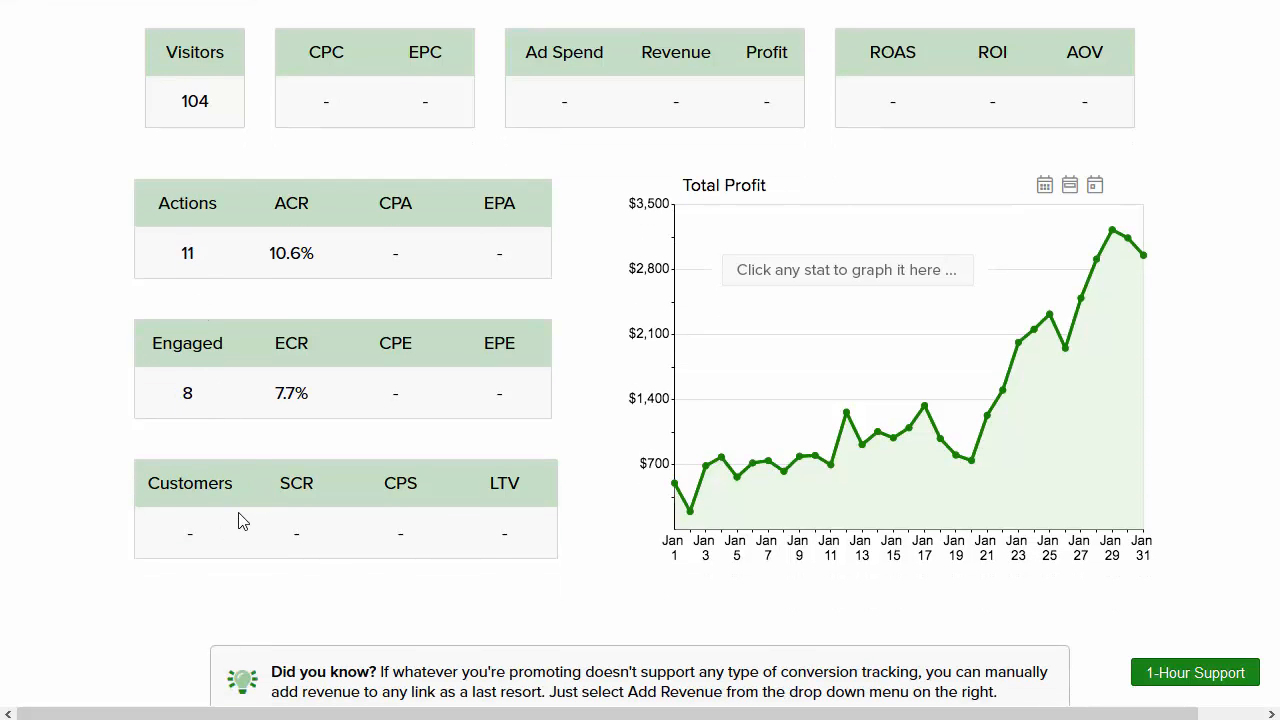
scroll(240, 520, "up", 2)
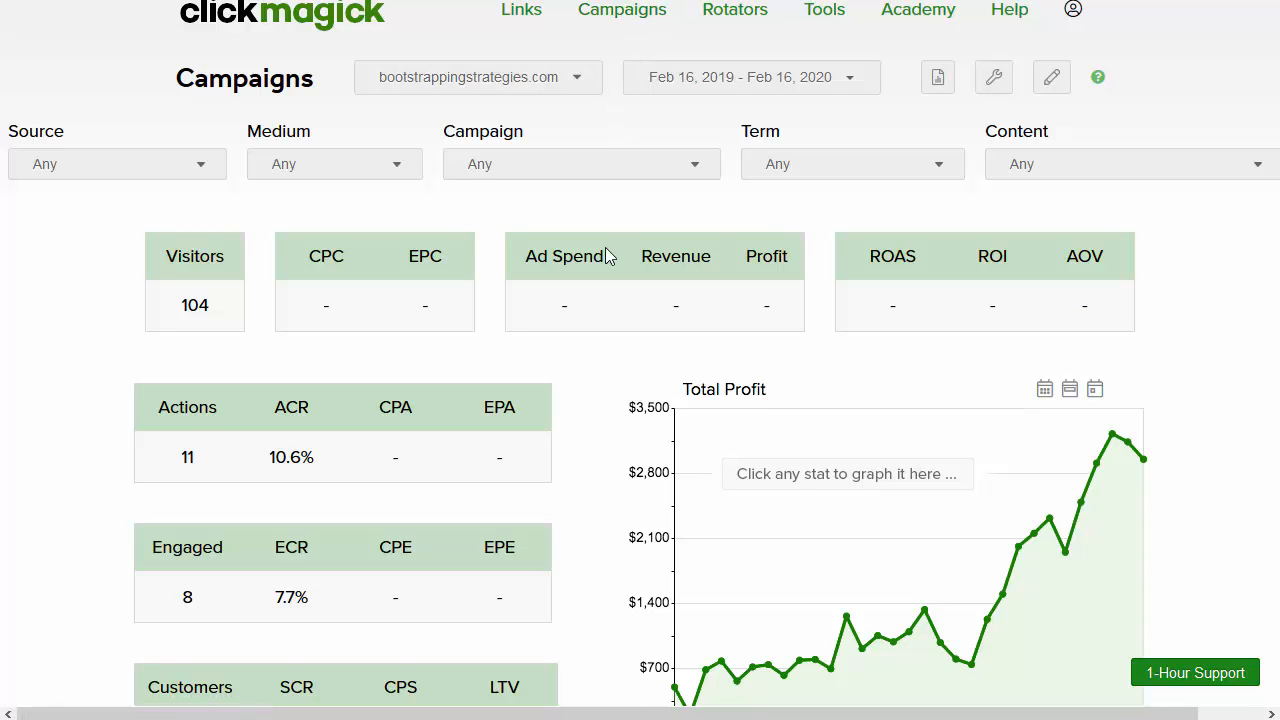
scroll(605, 247, "down", 1)
scroll(605, 247, "up", 1)
scroll(605, 247, "down", 3)
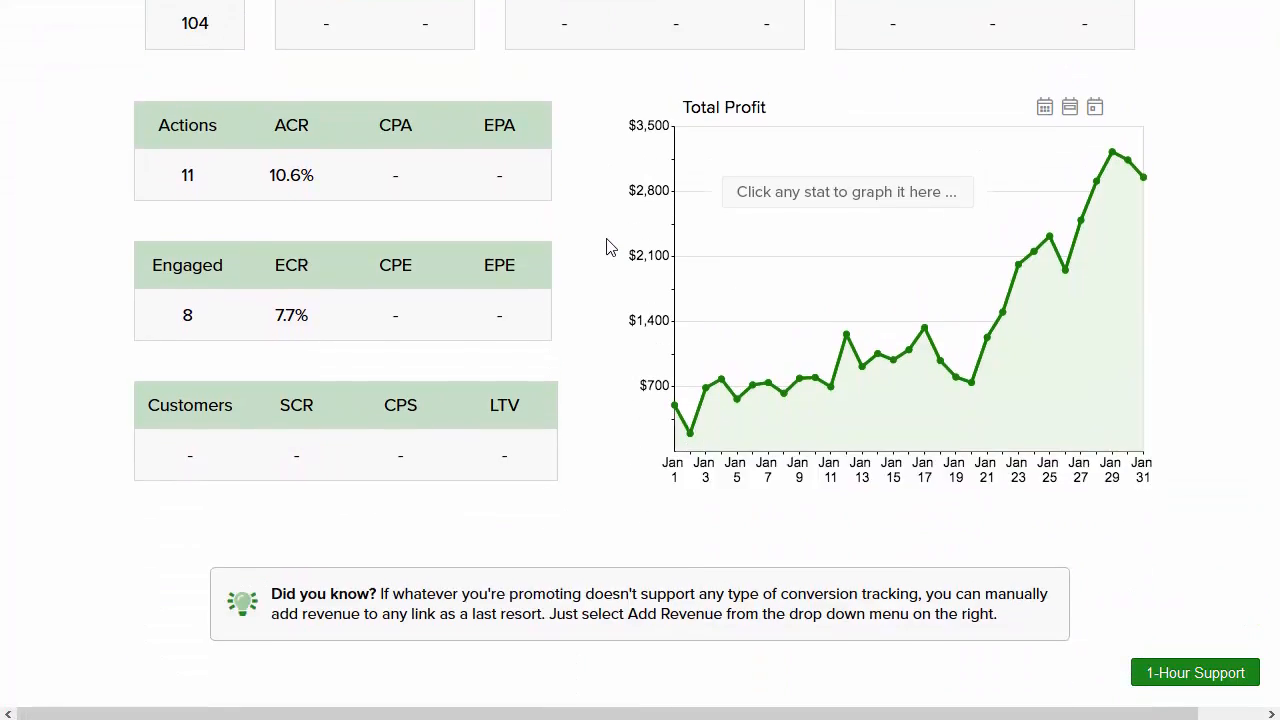
scroll(606, 247, "up", 3)
Step: Reopen the Campaign URL Builder holding the case-study landing page URL
left_click(998, 86)
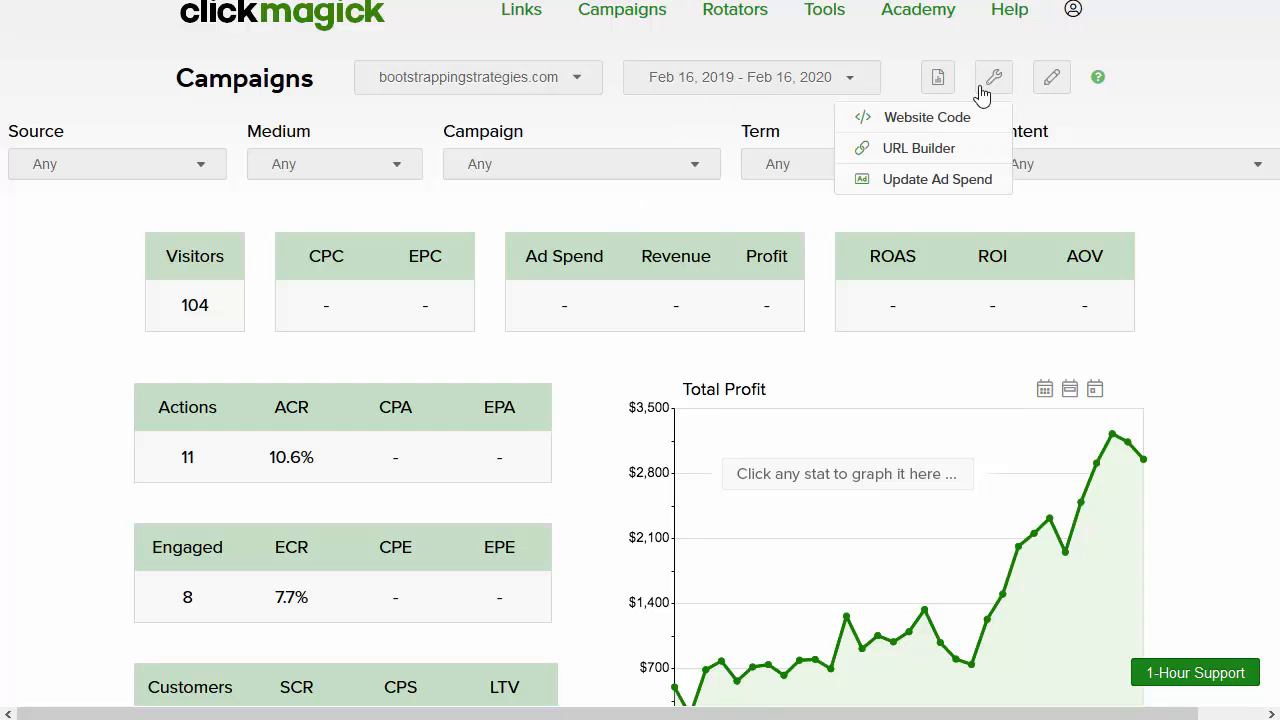
left_click(918, 148)
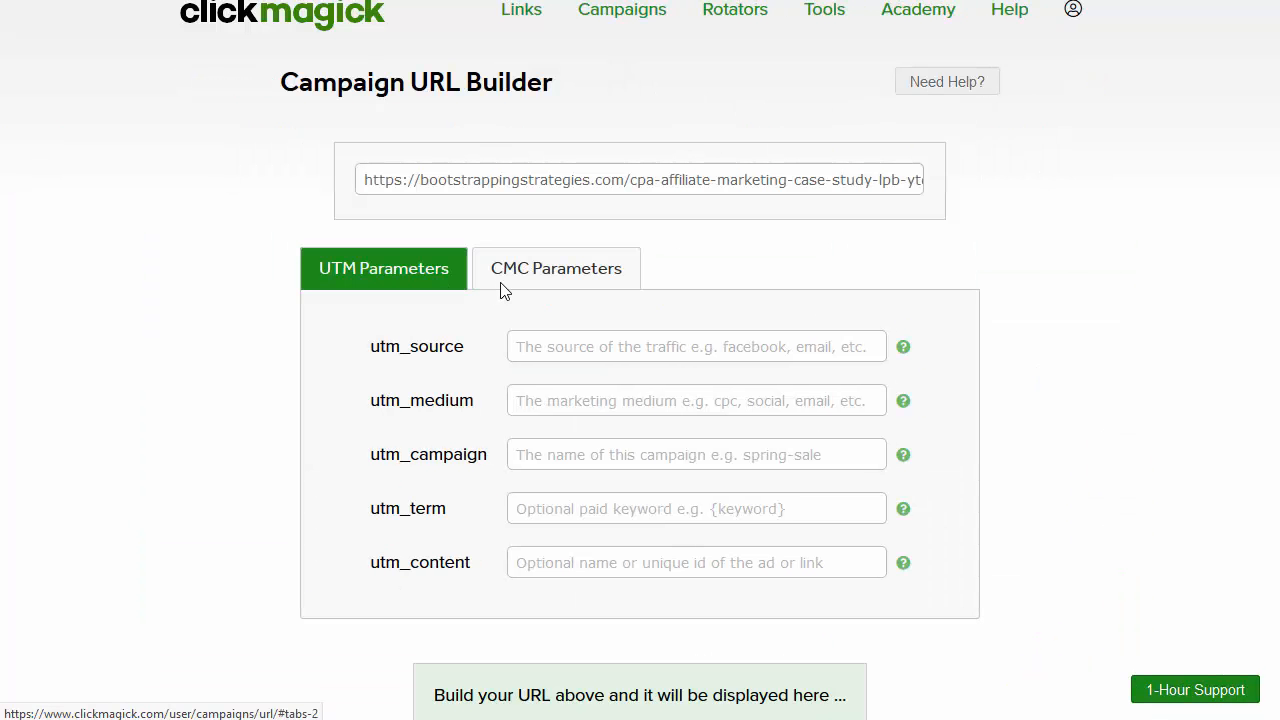
scroll(571, 246, "down", 2)
scroll(634, 286, "up", 2)
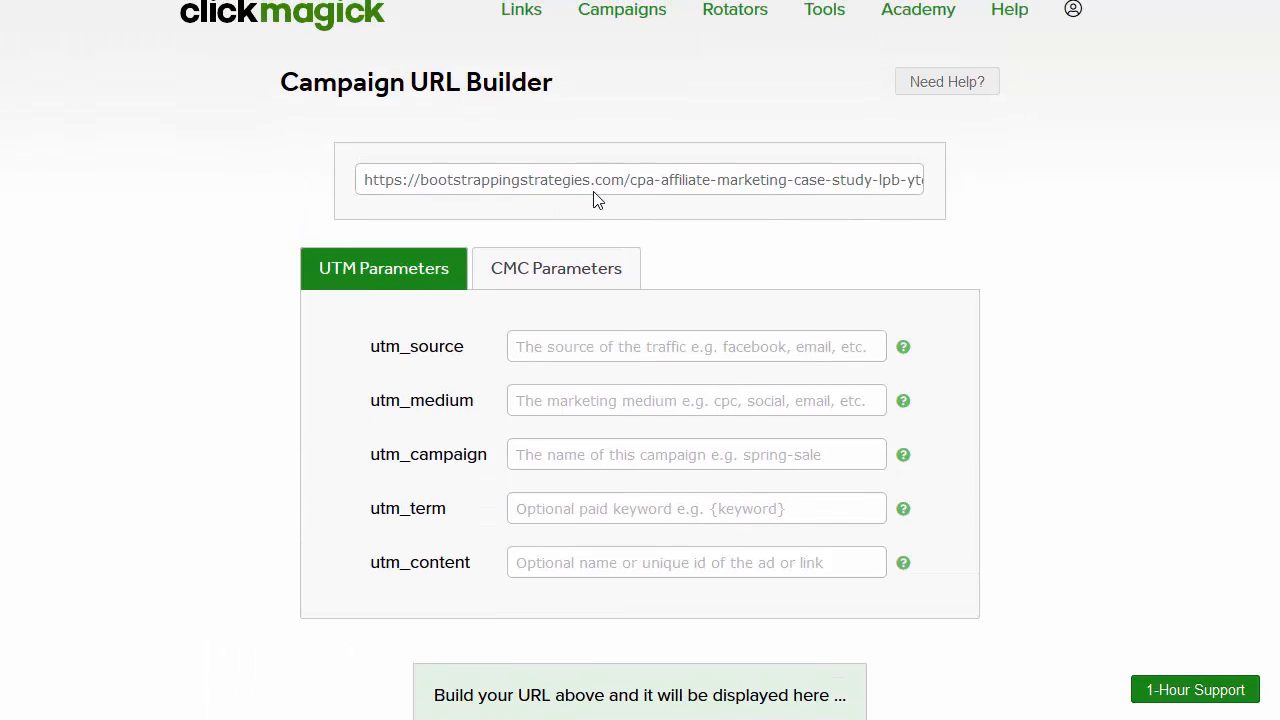
left_click_drag(862, 180, 1034, 180)
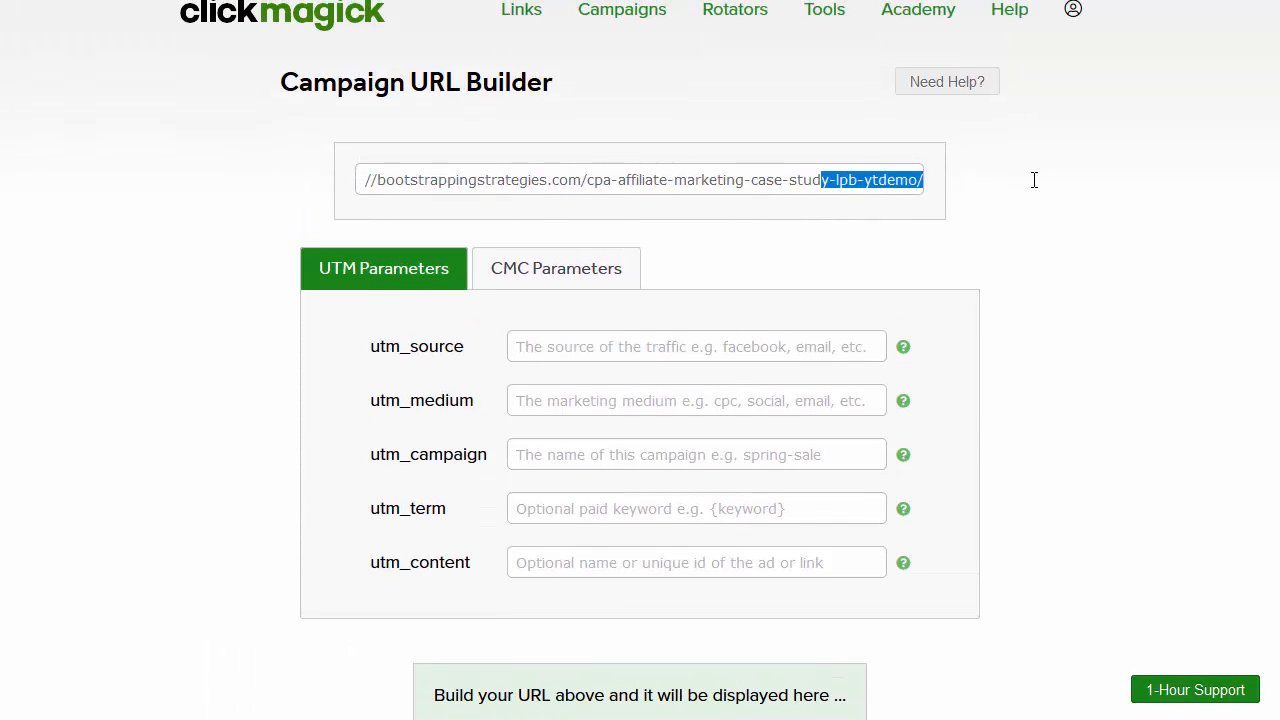
Step: Set utm_source to facebook and utm_content to my_content
left_click(664, 346)
type("facebook")
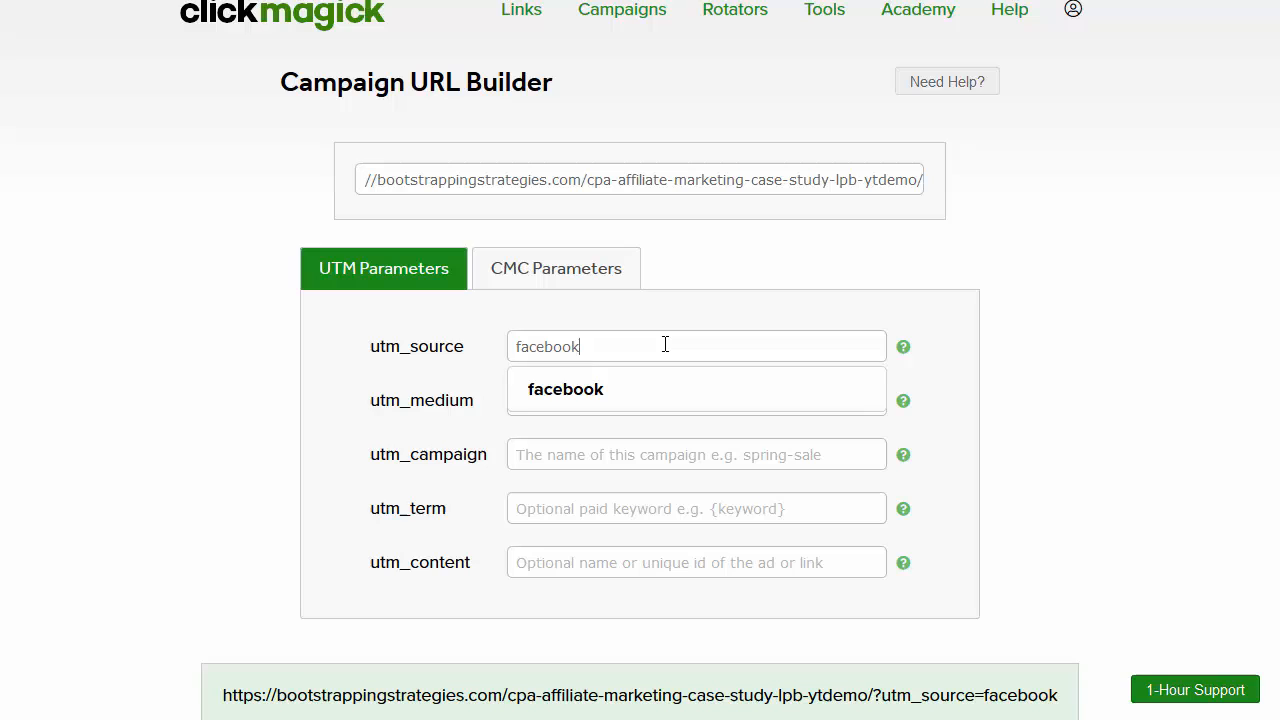
key("Tab")
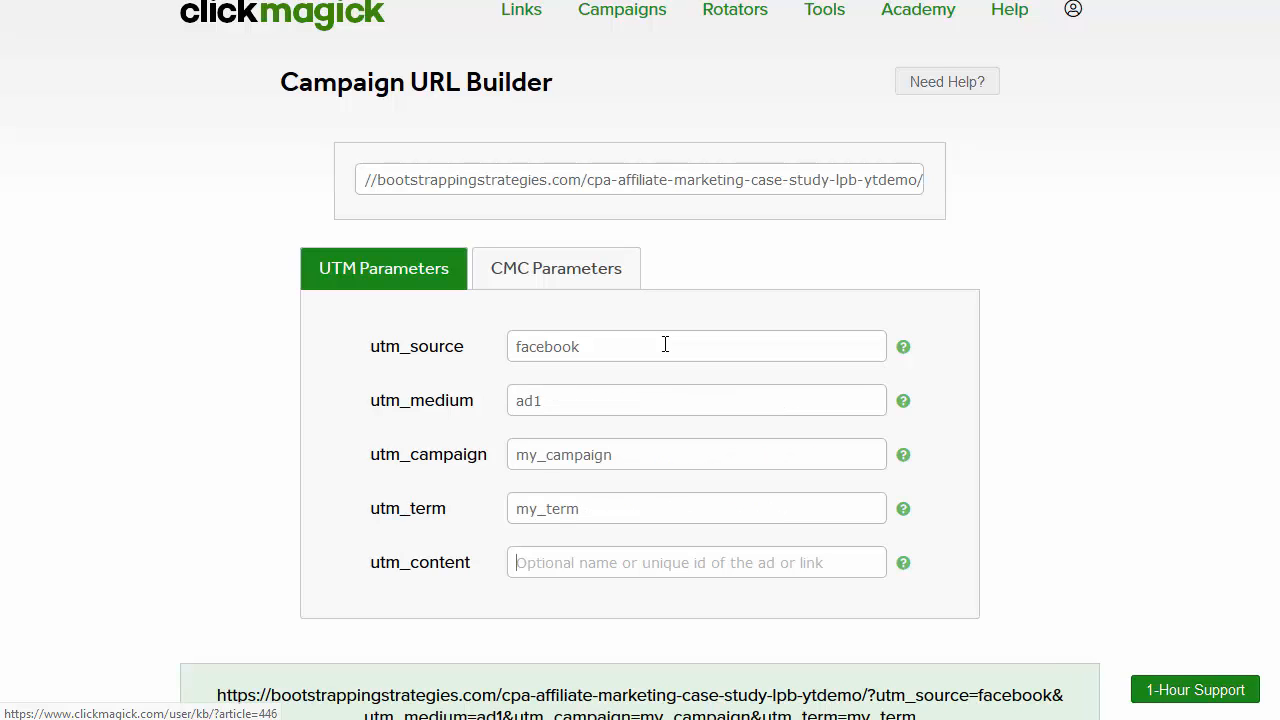
type("_my_")
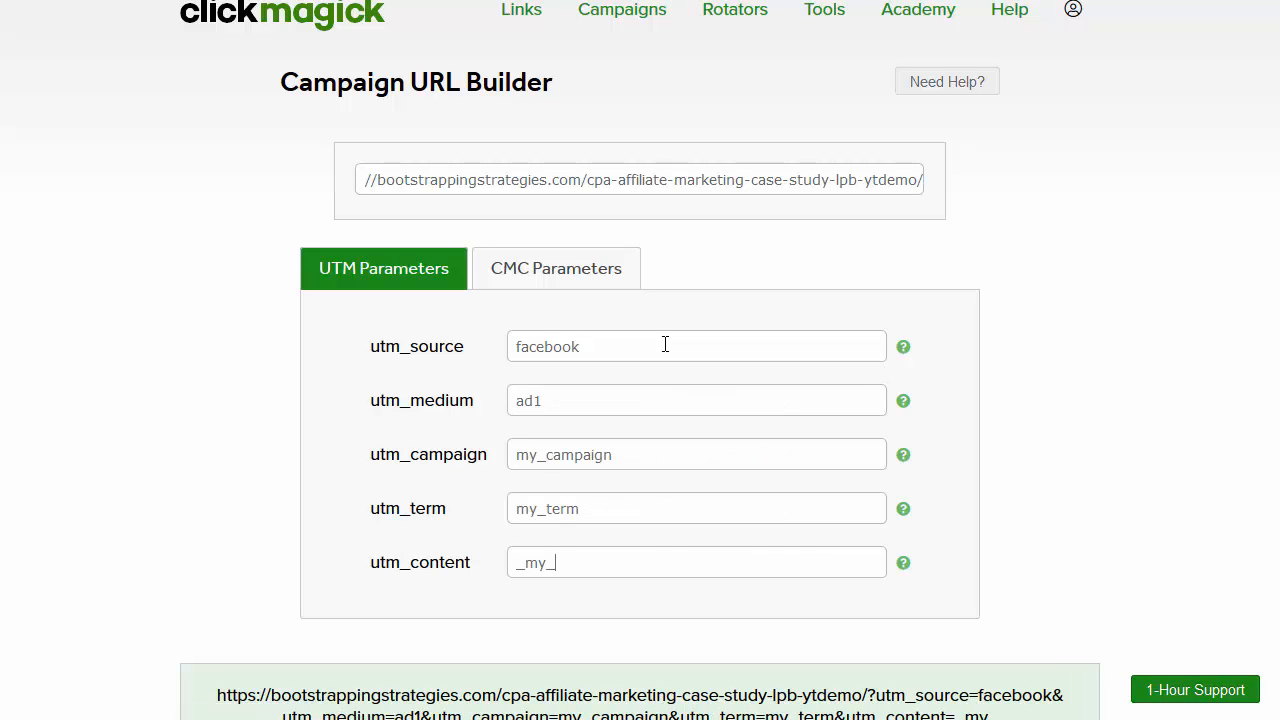
key("BackSpace")
key("BackSpace")
key("BackSpace")
type("my_co")
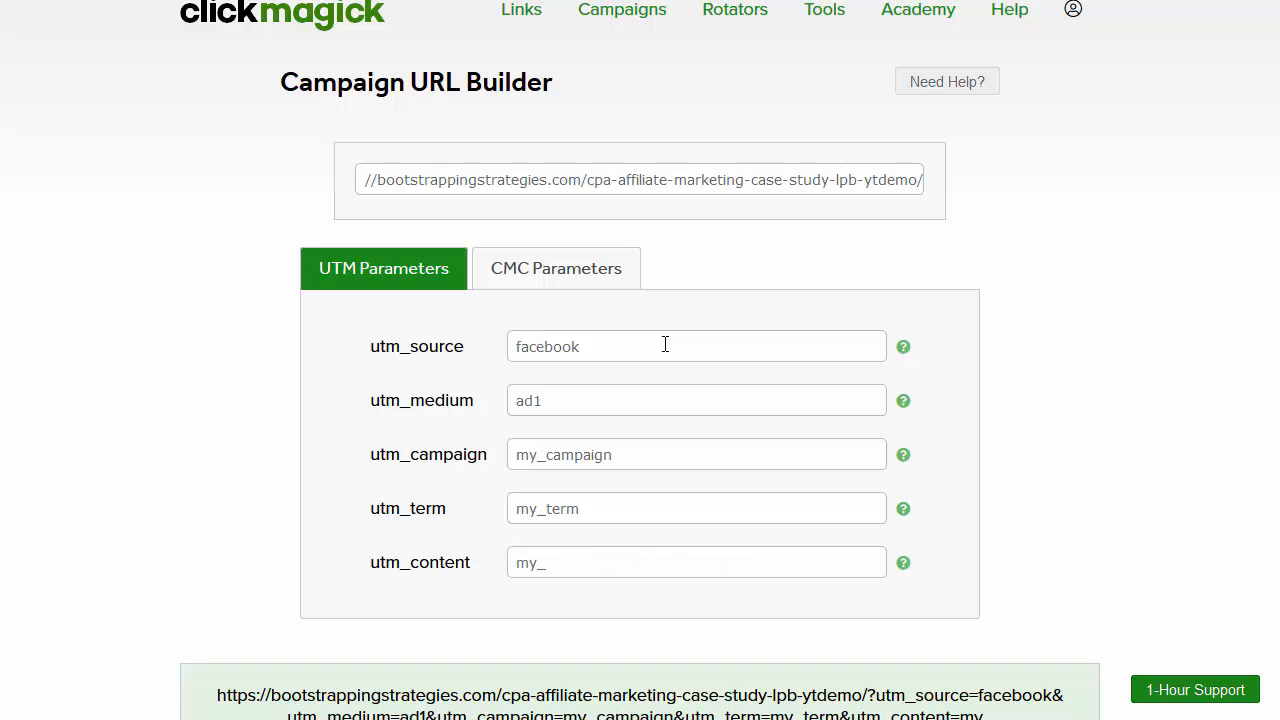
type("ntent")
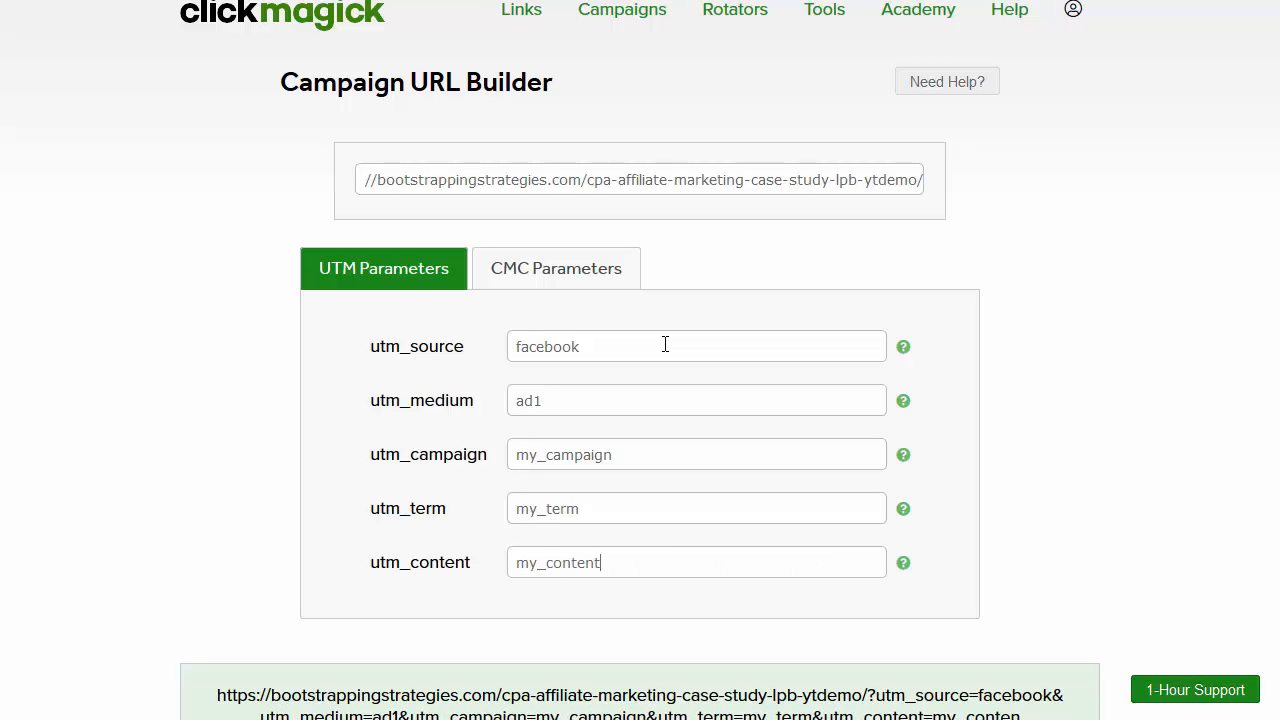
Step: Select the generated URL tagged facebook, ad1, my_campaign, my_term and my_content
scroll(677, 420, "down", 1)
scroll(706, 674, "up", 1)
scroll(600, 500, "down", 1)
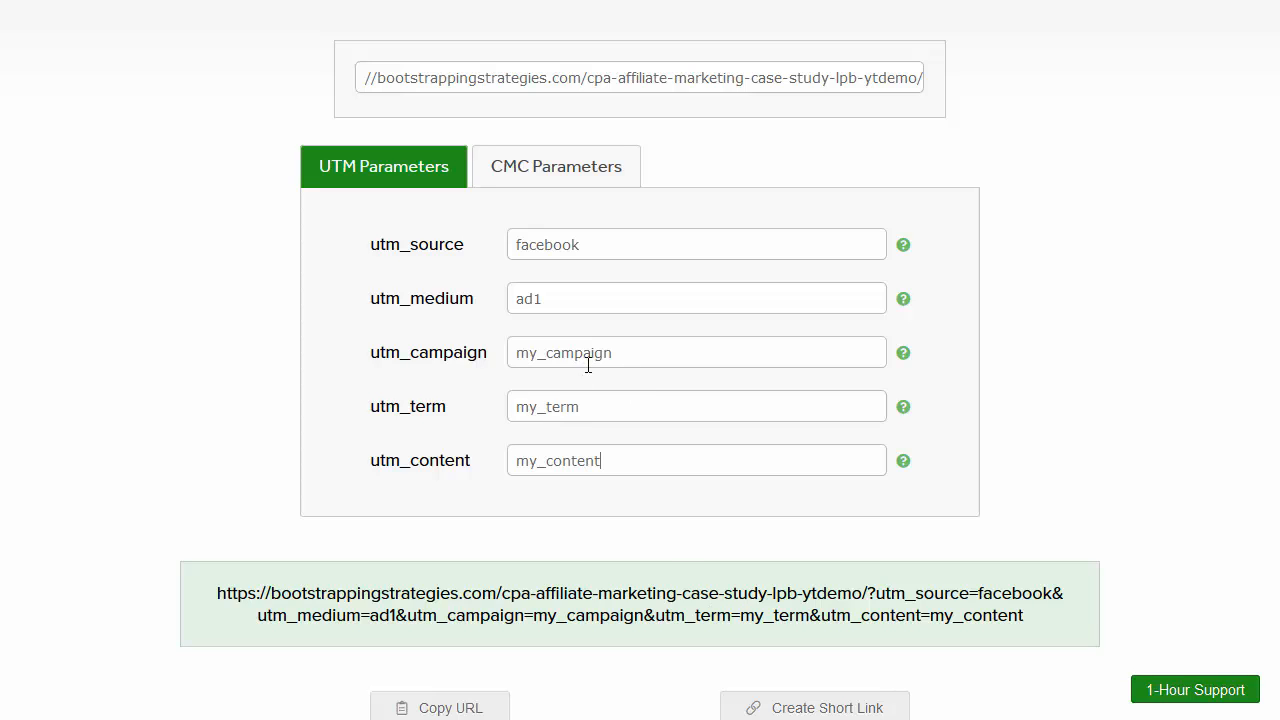
left_click(693, 589)
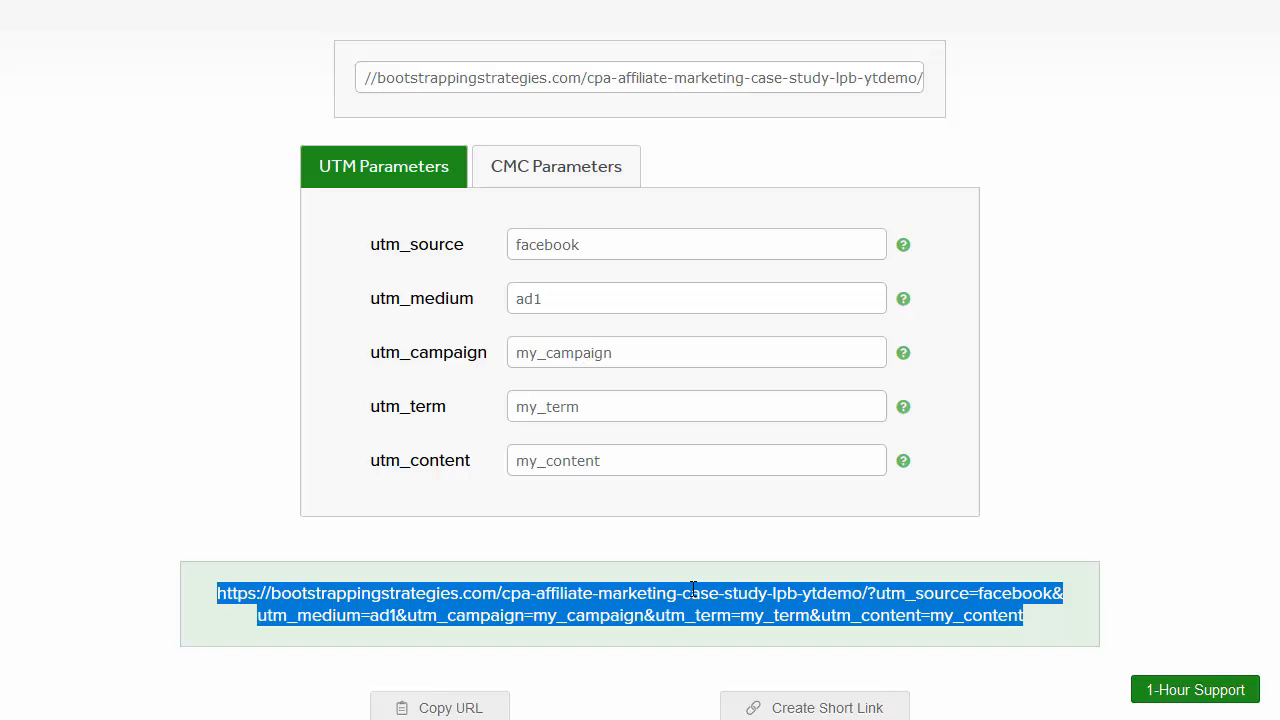
scroll(693, 589, "up", 1)
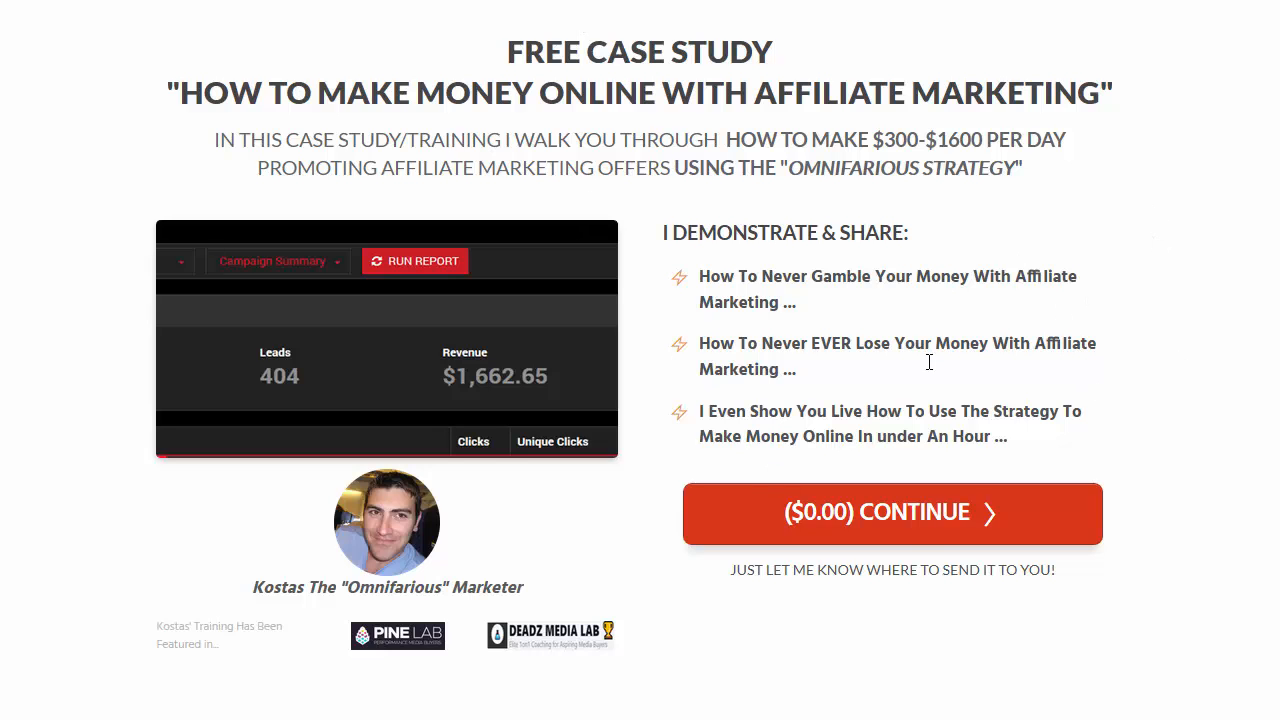
left_click(905, 535)
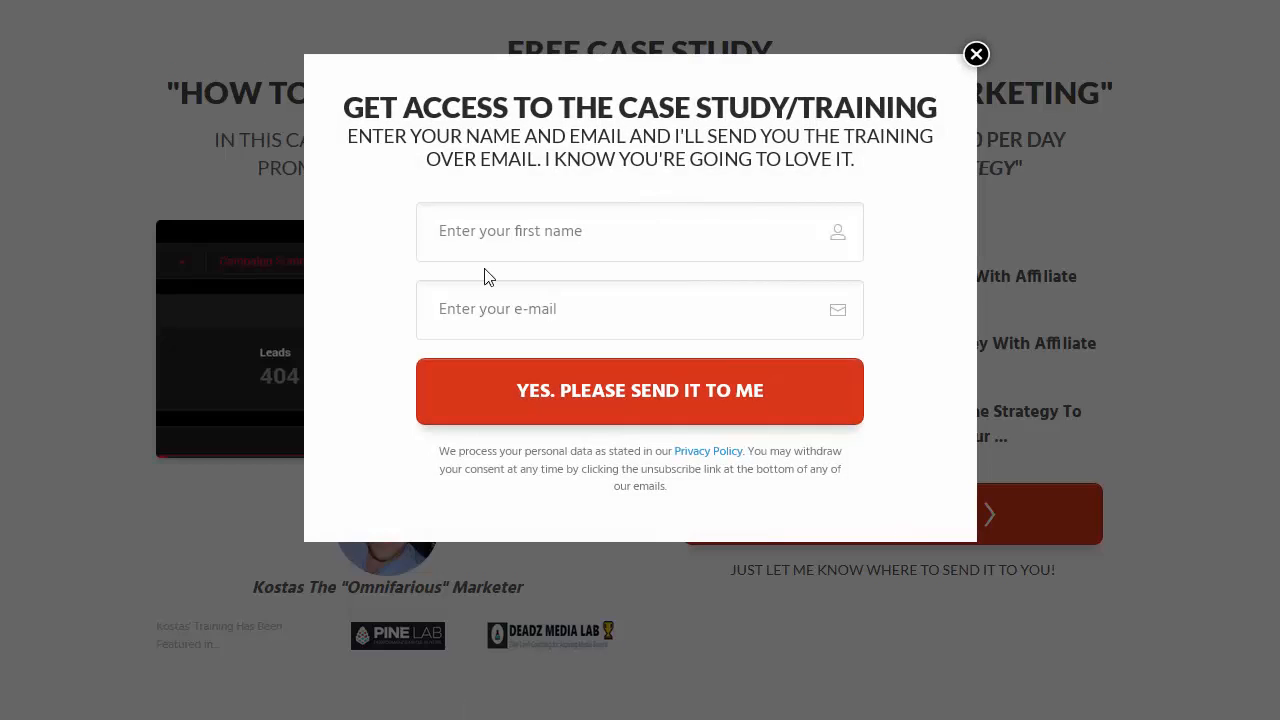
left_click(976, 54)
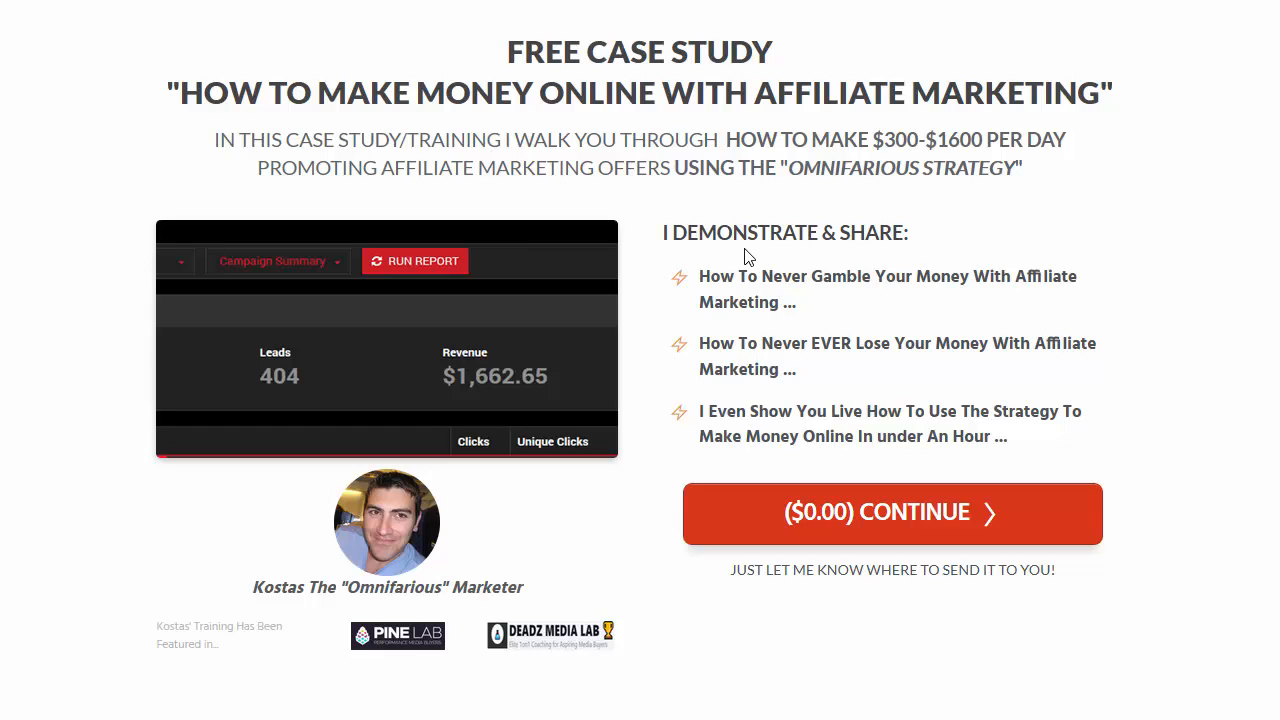
Step: Reopen the case study's name and e-mail popup, then close it again
left_click(810, 528)
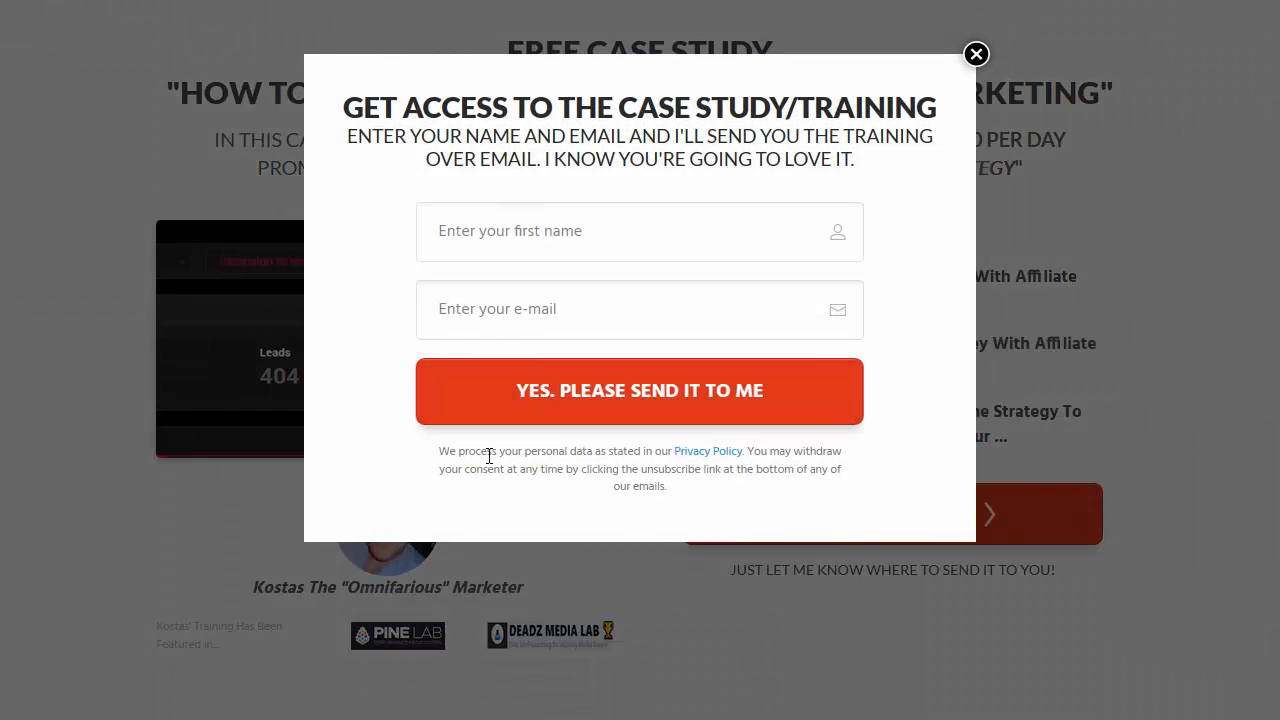
left_click(977, 58)
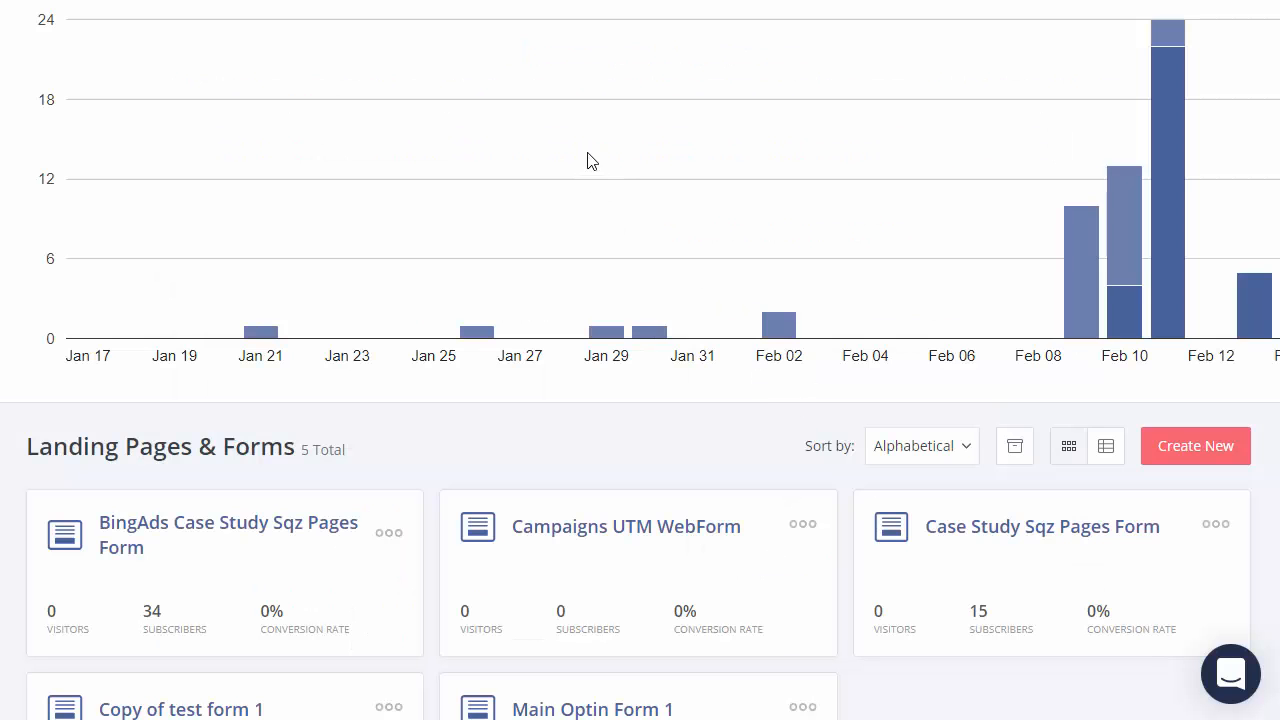
Step: Create a new ConvertKit Form with the Inline display format to reach the templates
scroll(380, 297, "up", 2)
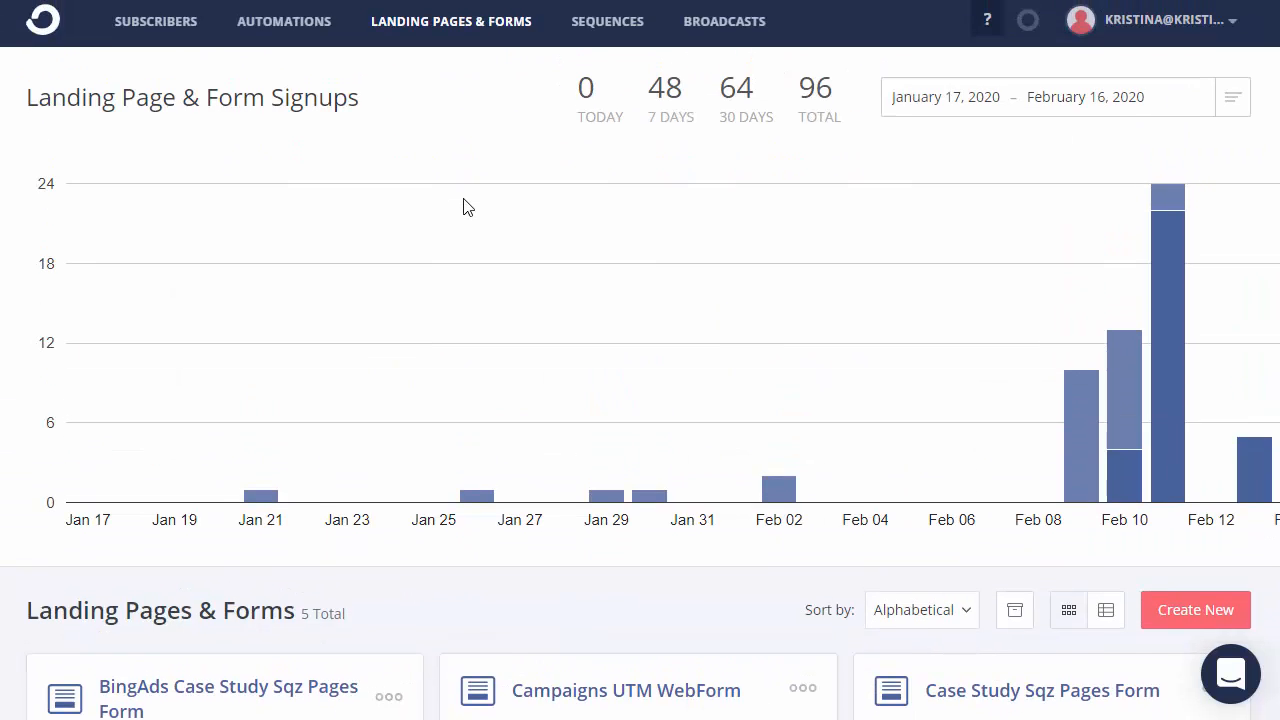
scroll(463, 207, "down", 3)
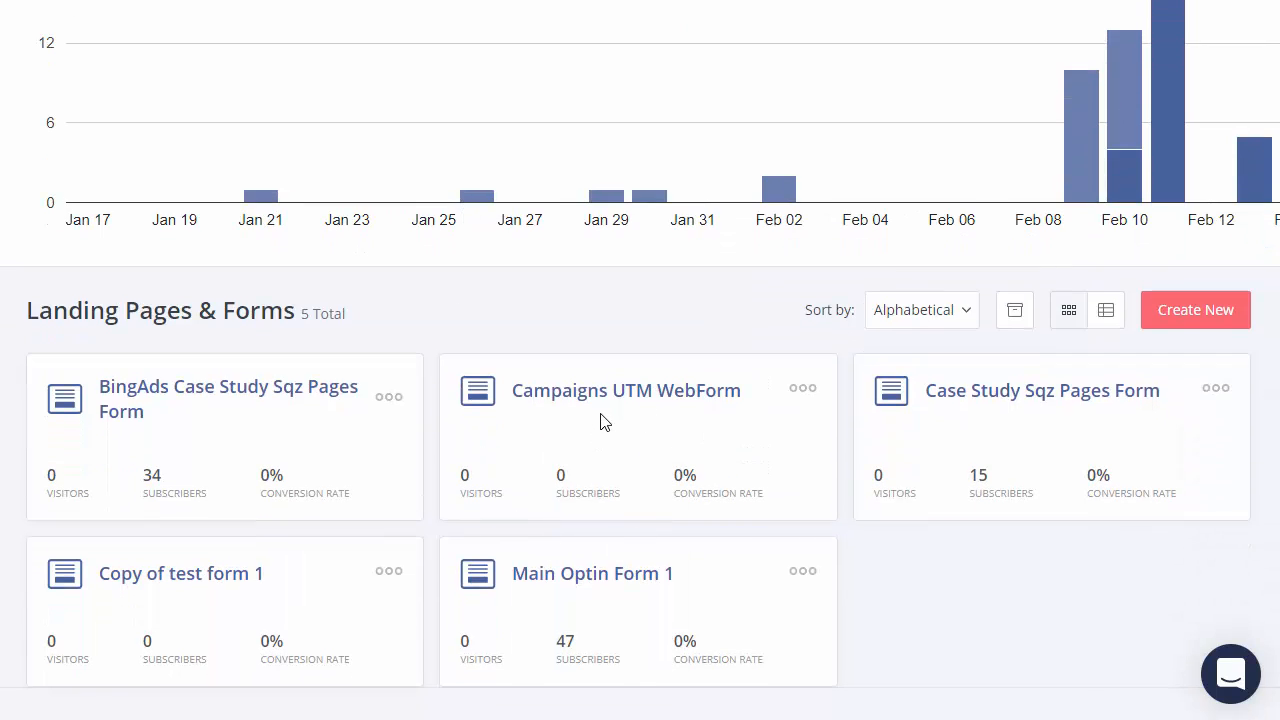
left_click(1195, 327)
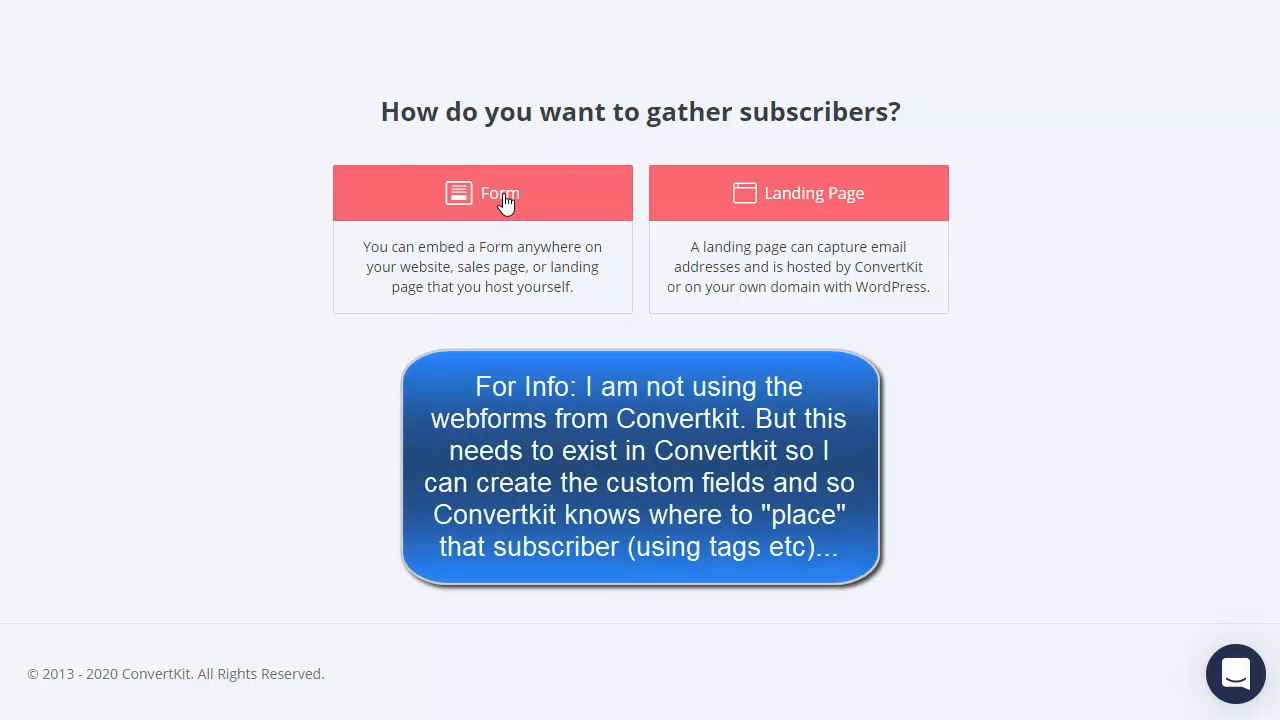
left_click(506, 204)
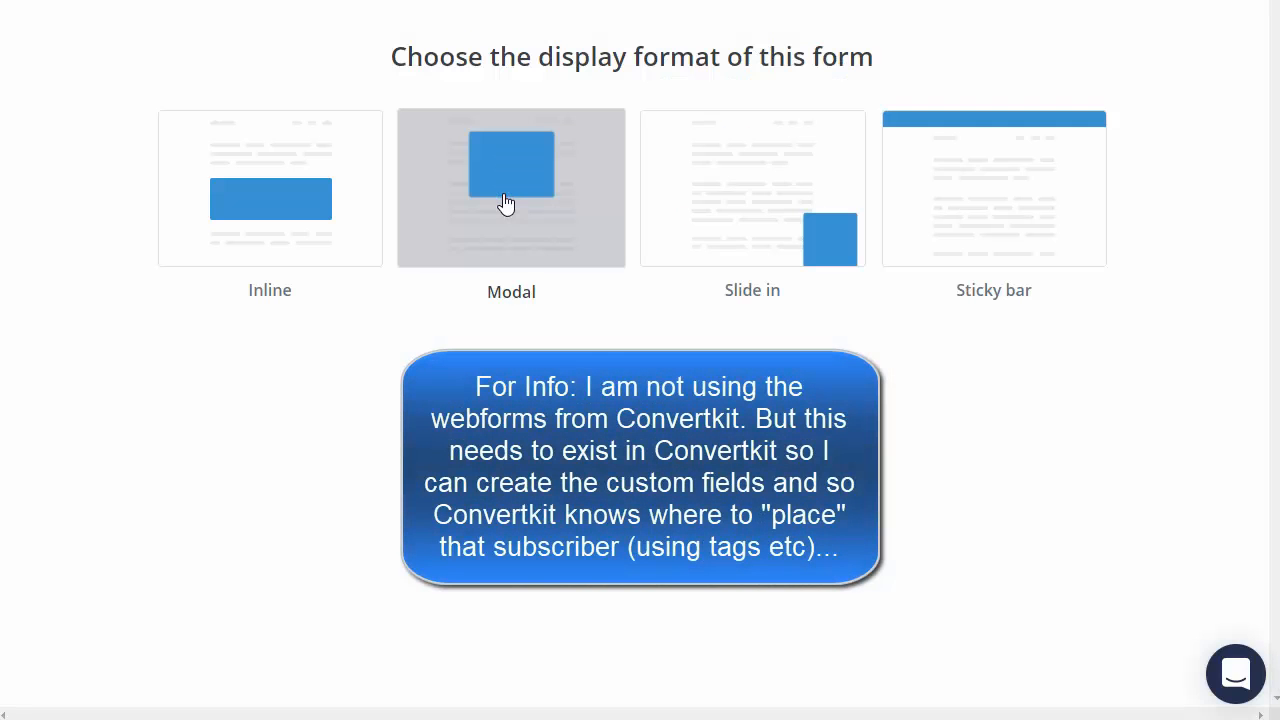
left_click(288, 212)
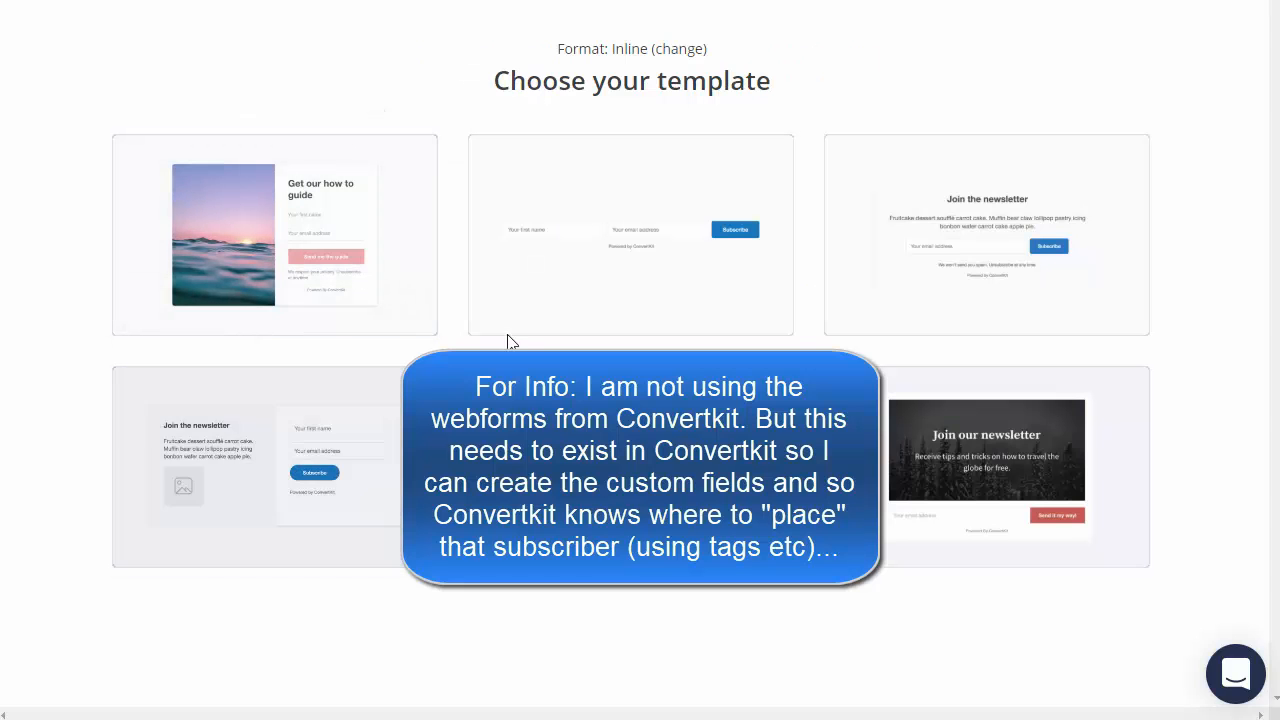
mouse_move(363, 276)
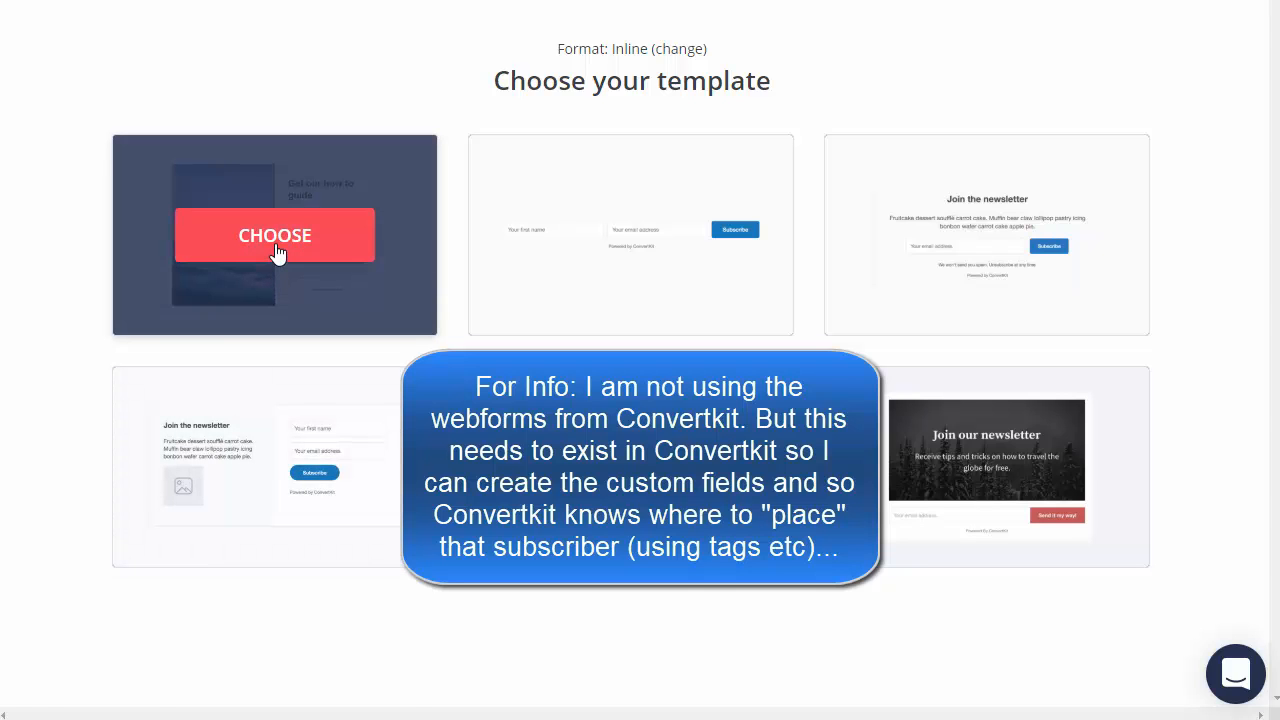
Step: Choose the Charlotte template and add a new field below the email field
left_click(277, 258)
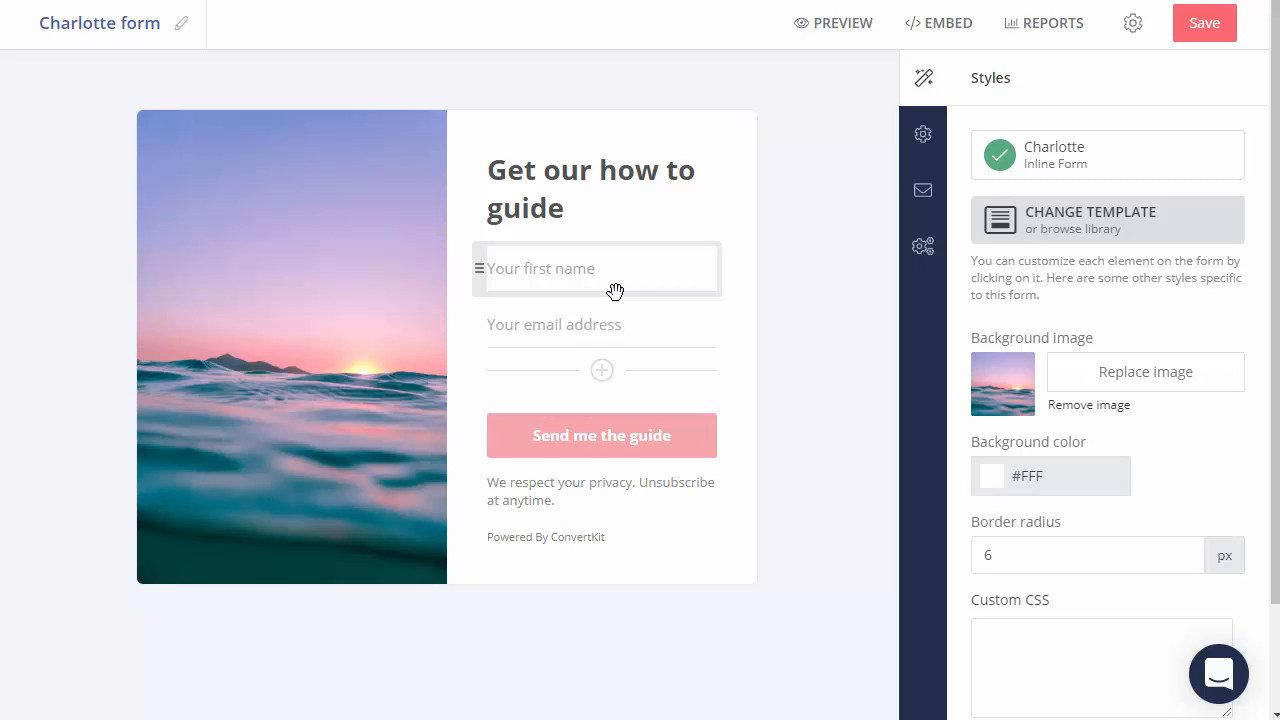
left_click(602, 371)
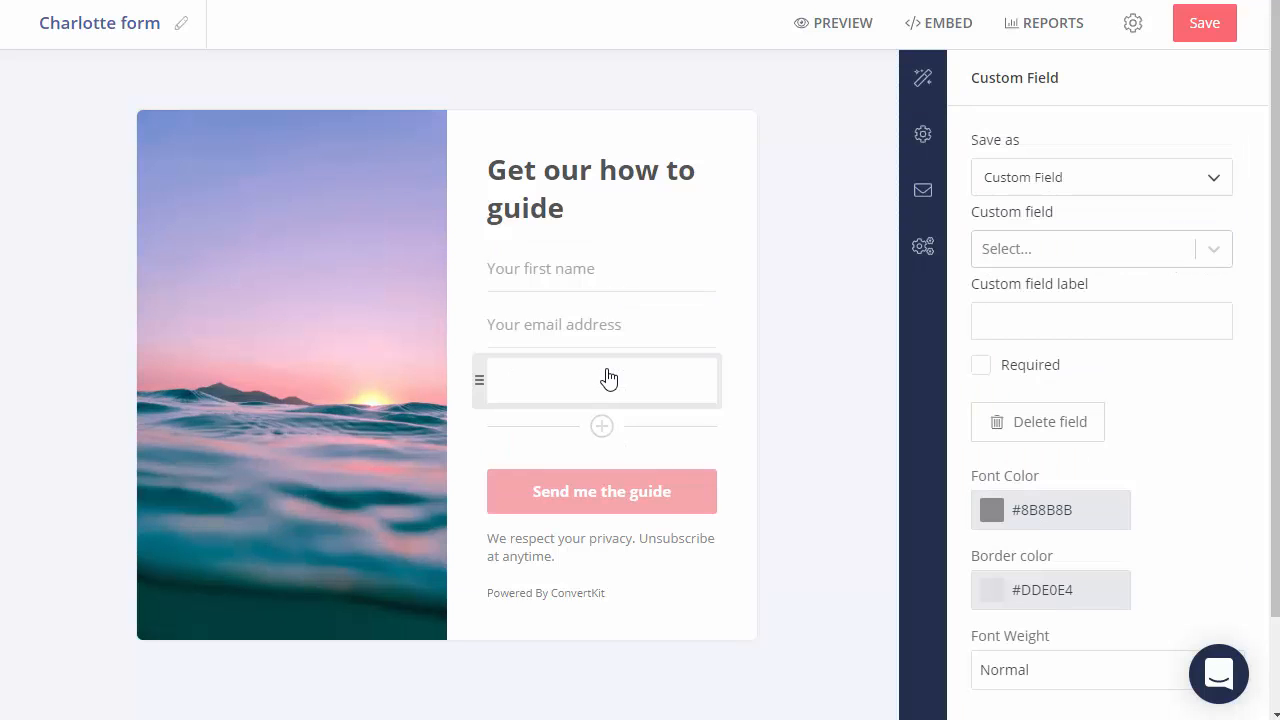
left_click(558, 390)
type("utm_so")
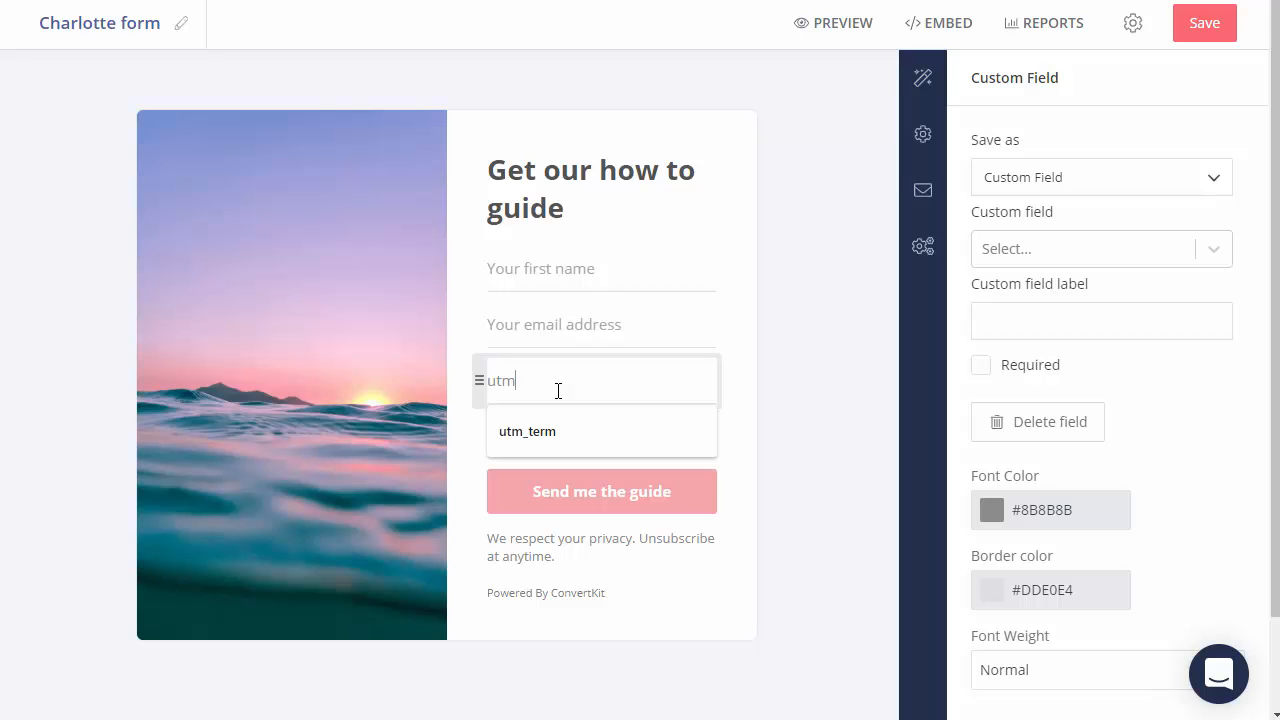
key("BackSpace")
key("BackSpace")
key("BackSpace")
key("BackSpace")
key("BackSpace")
key("BackSpace")
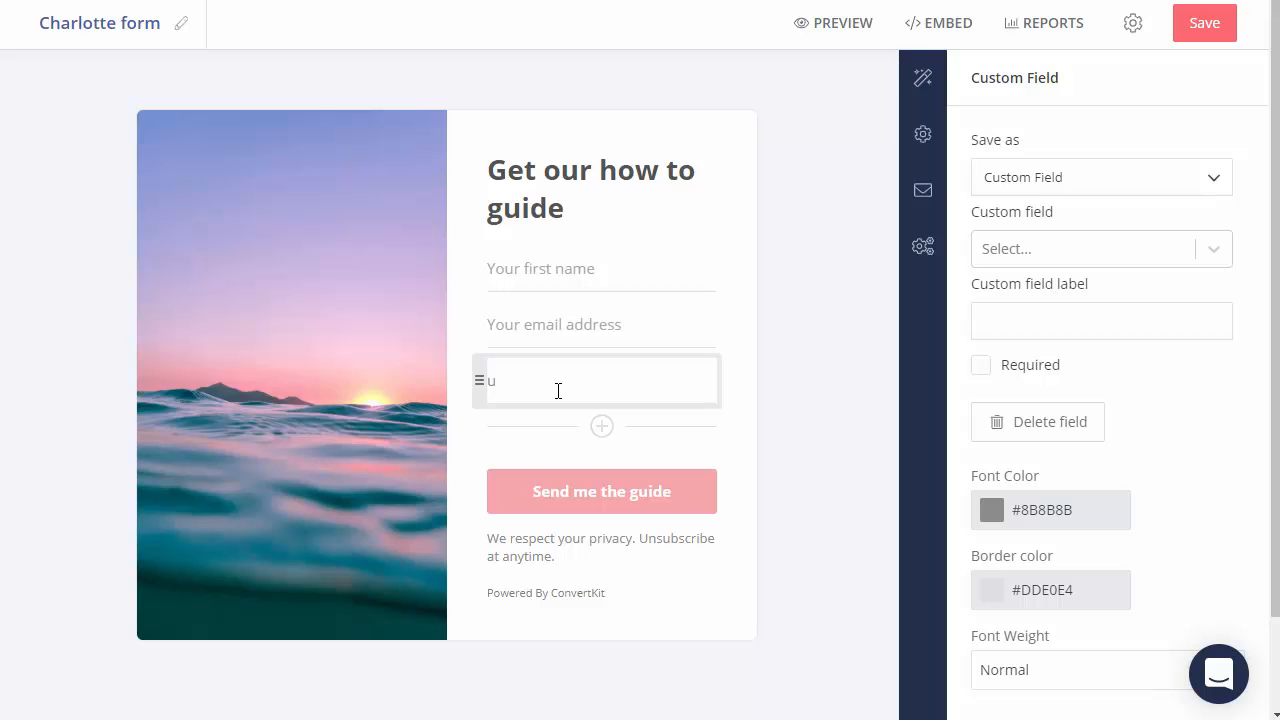
Step: Save the new field to the utm_source custom field
left_click(1062, 249)
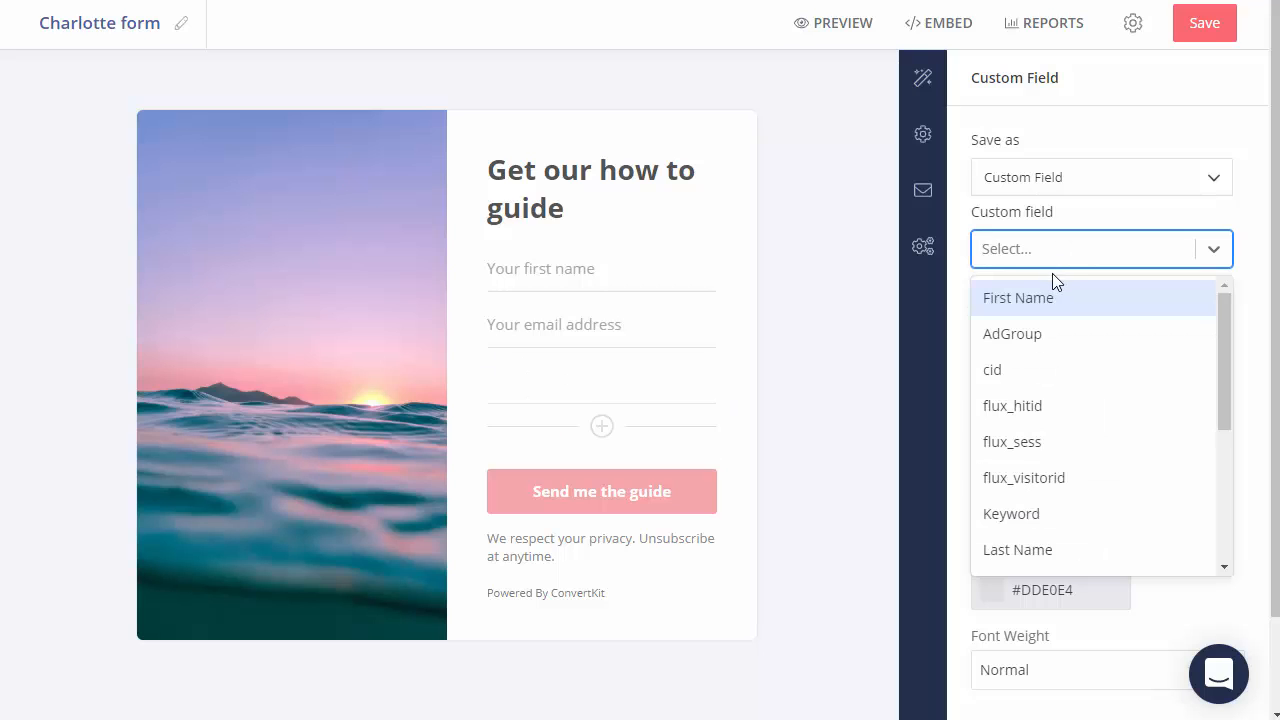
left_click(1047, 249)
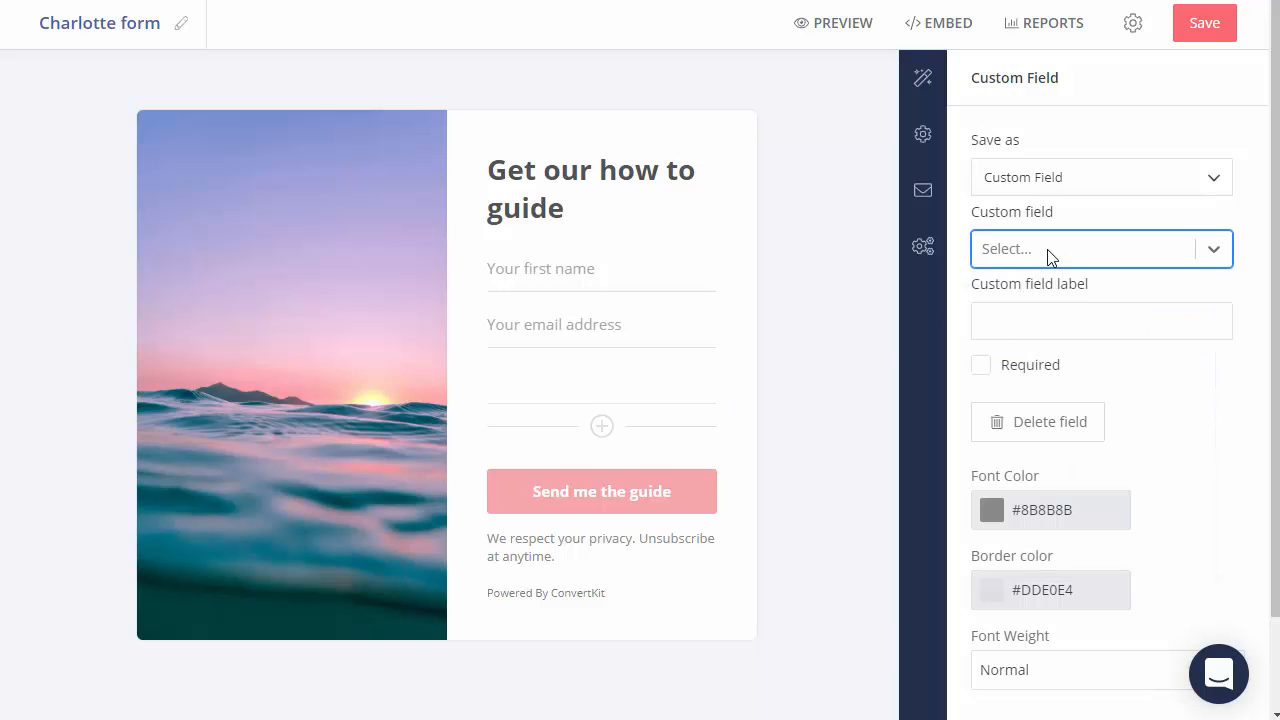
left_click(1047, 249)
type("ut")
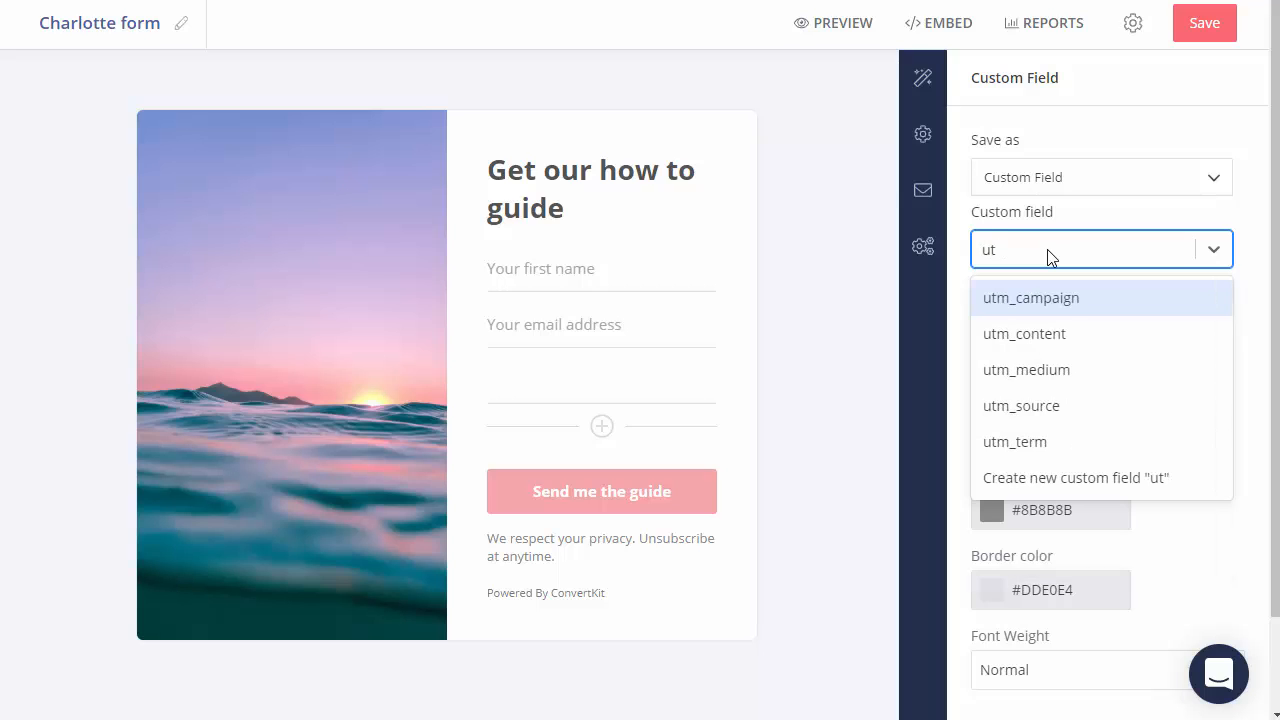
type("m_so")
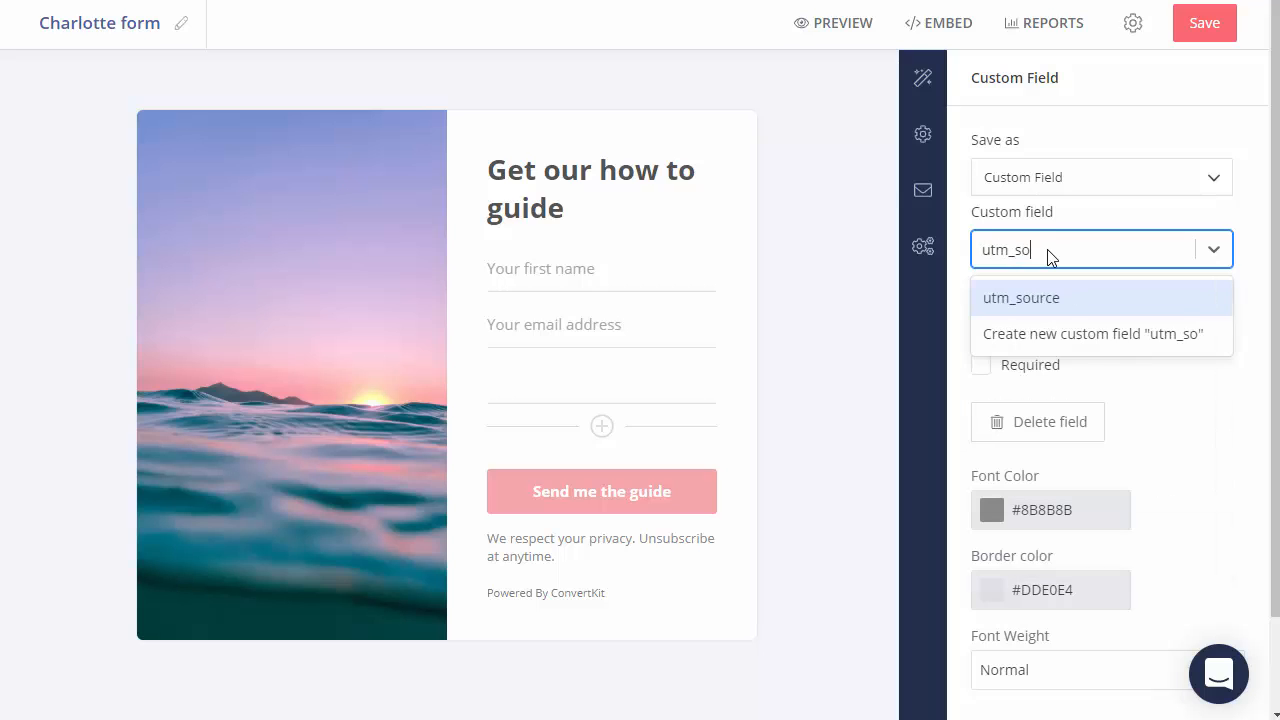
type("ur")
key("BackSpace")
type("urce")
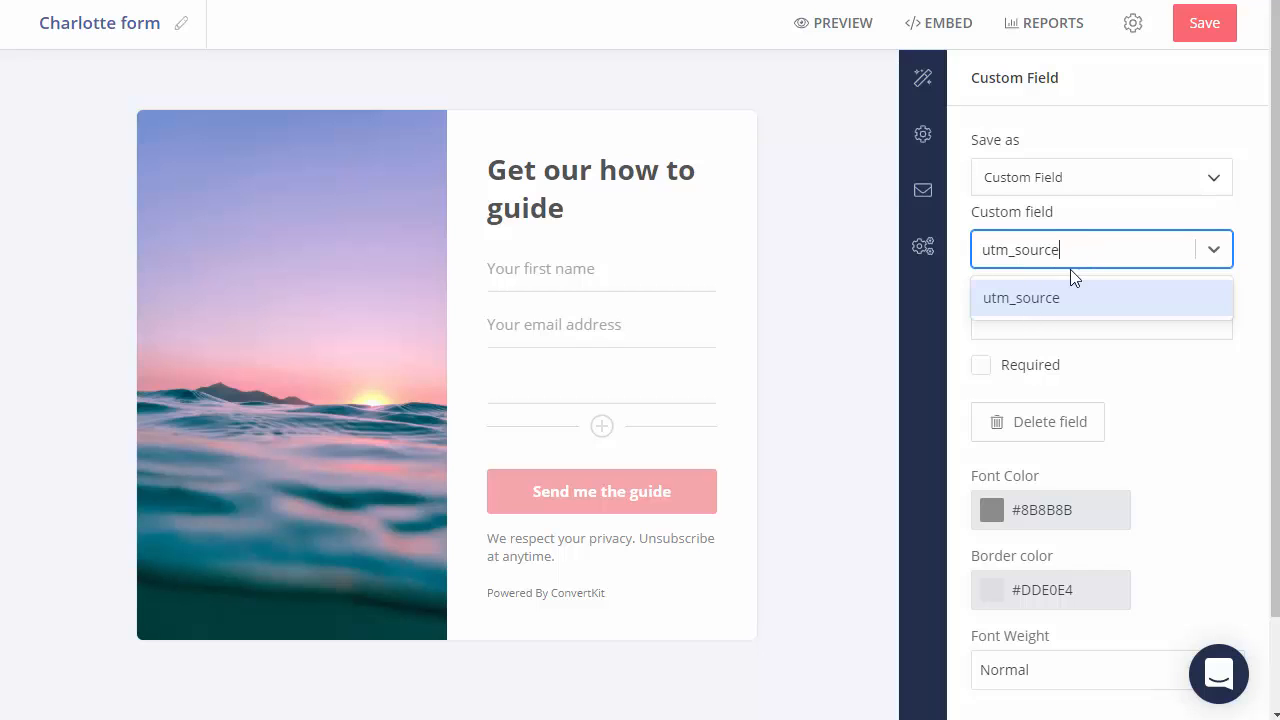
left_click(1026, 296)
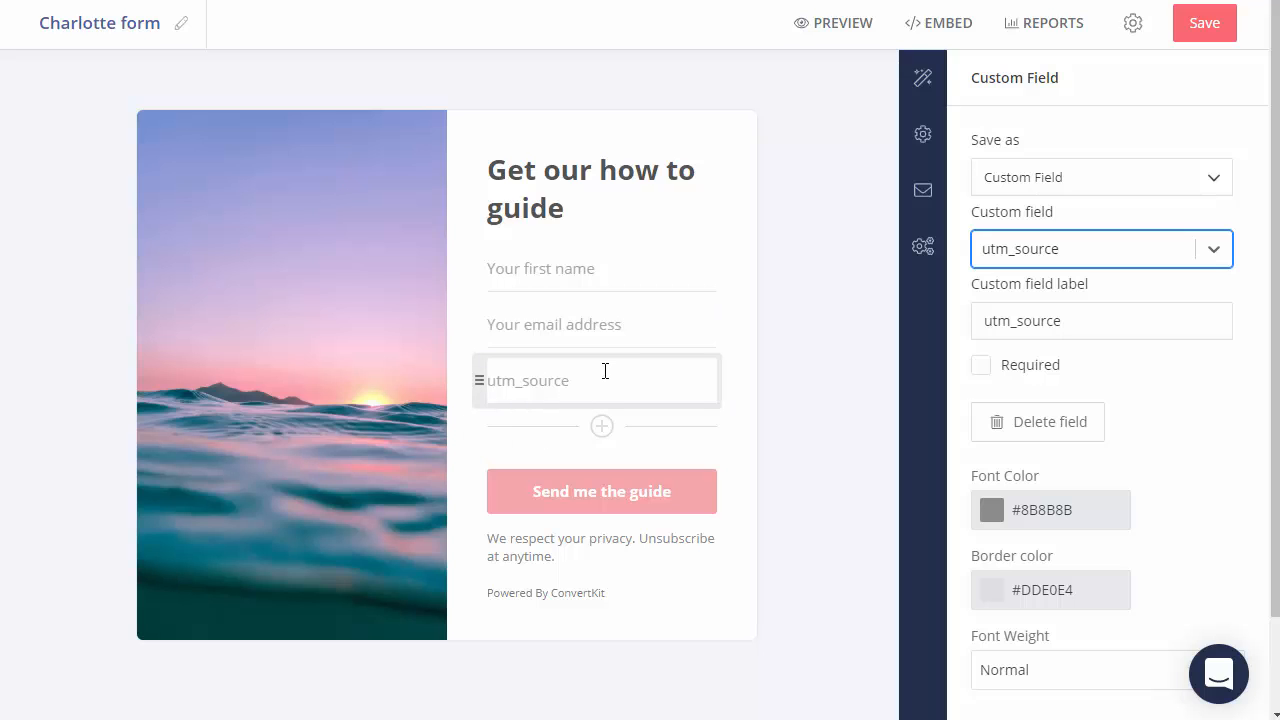
Step: Add another field mapped to the utm_medium custom field
left_click(601, 426)
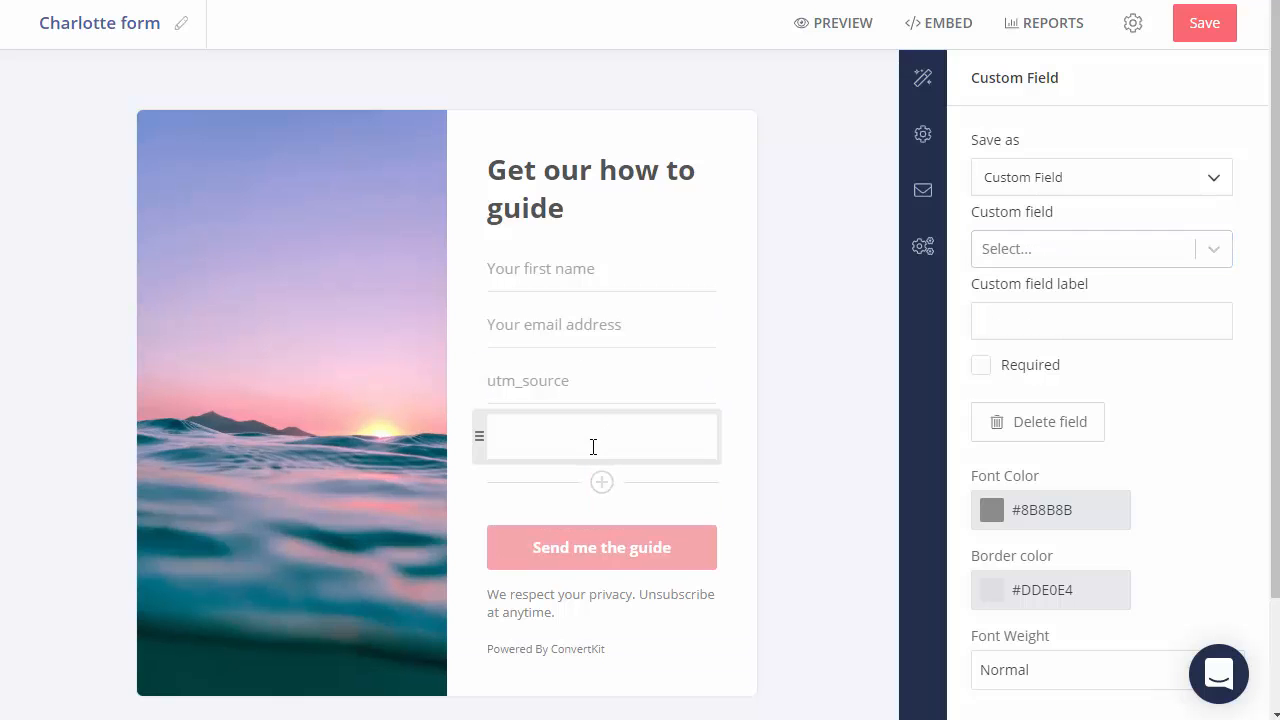
left_click(592, 445)
type("utm_")
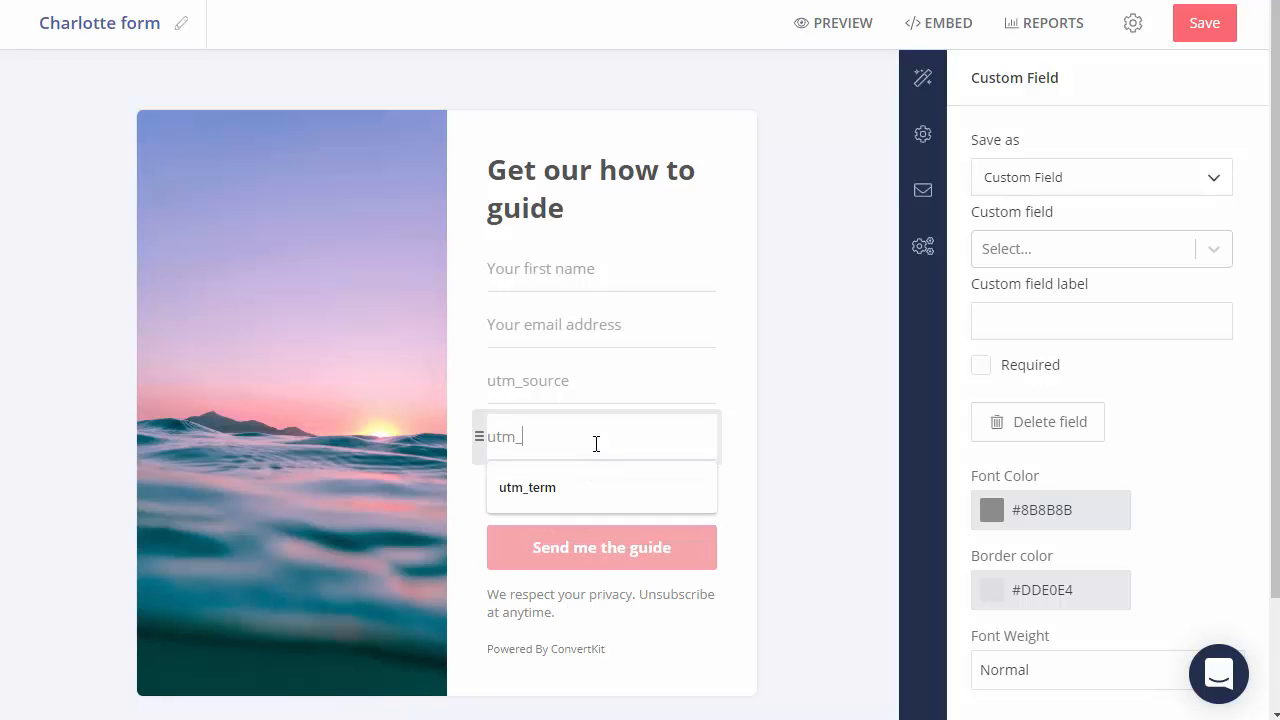
type("medium")
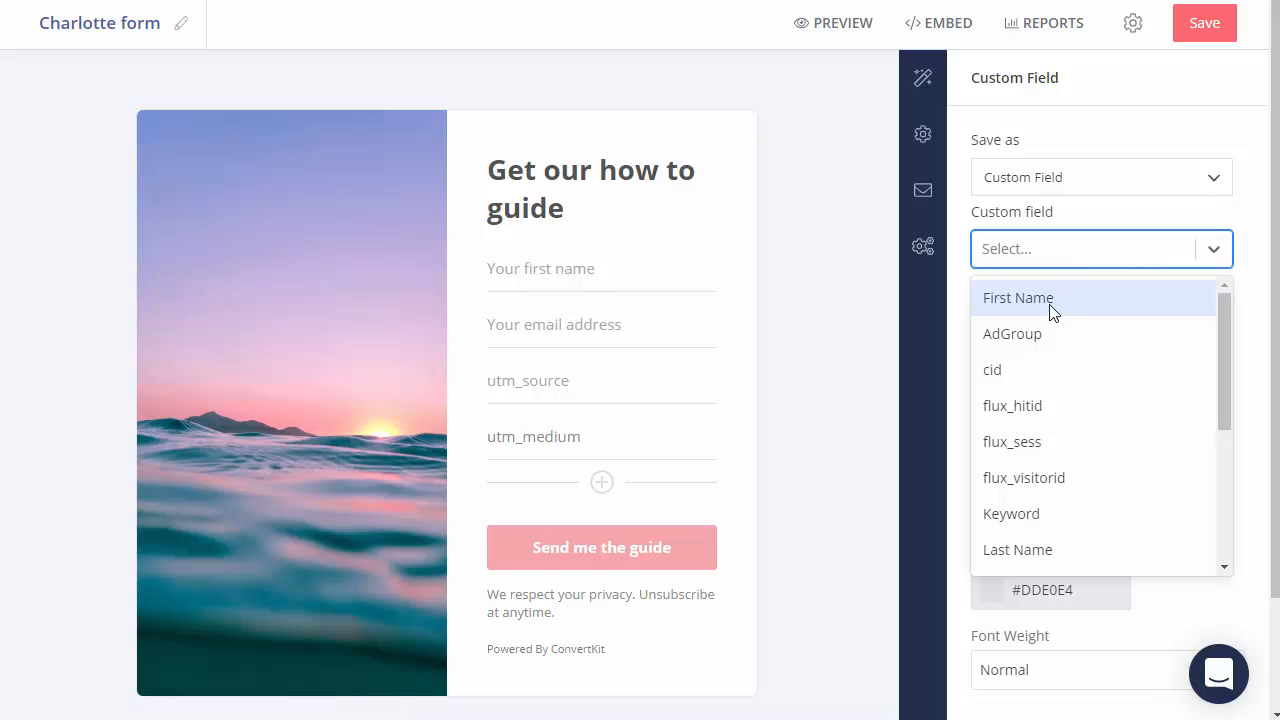
type("utm")
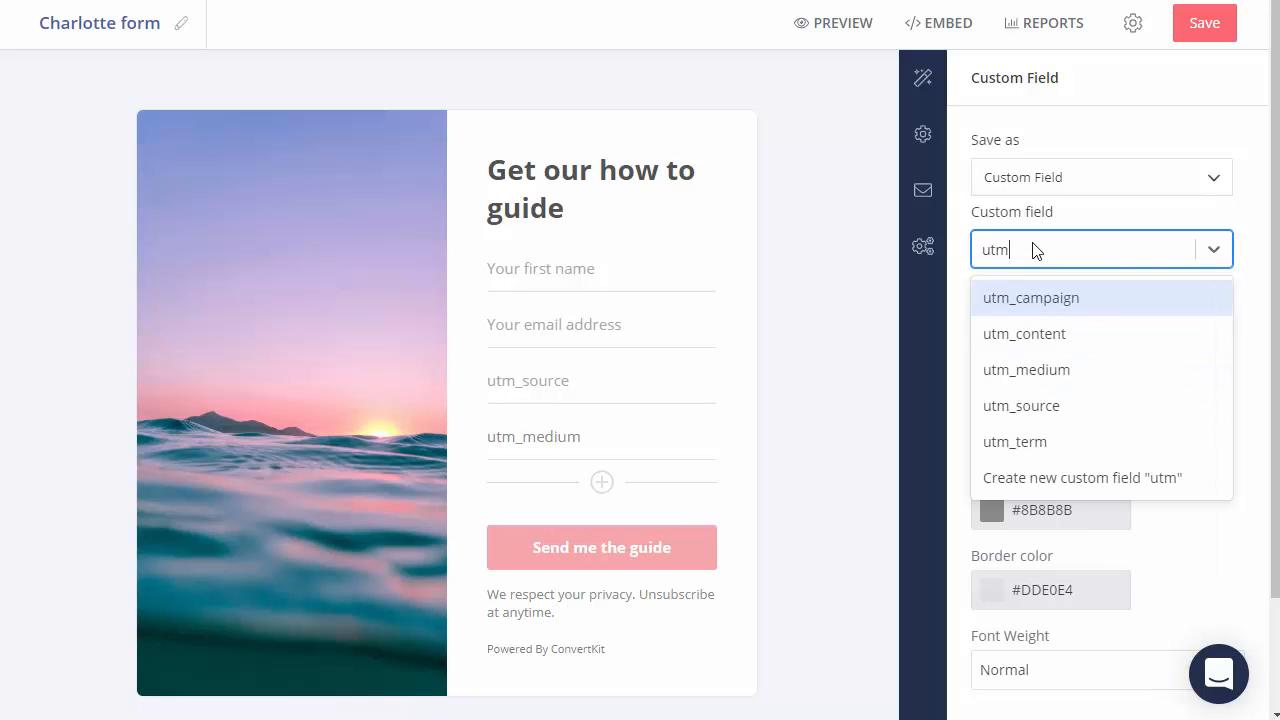
type("_medi")
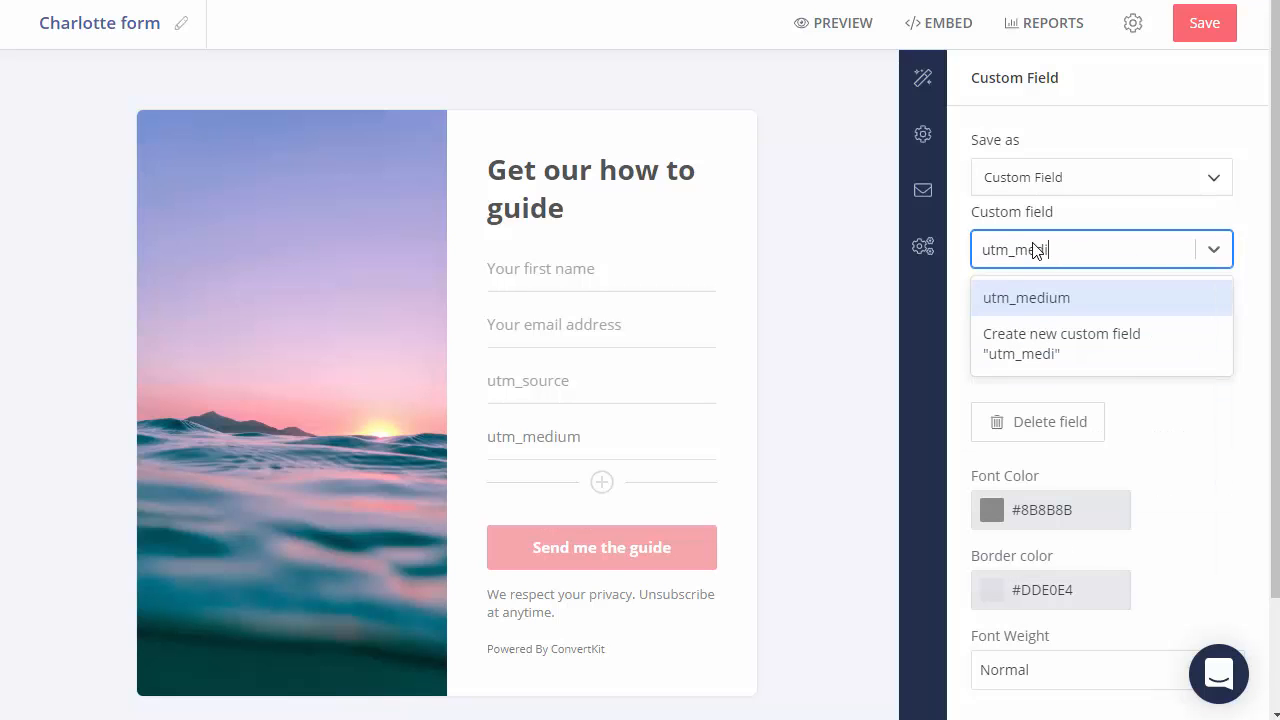
type("um")
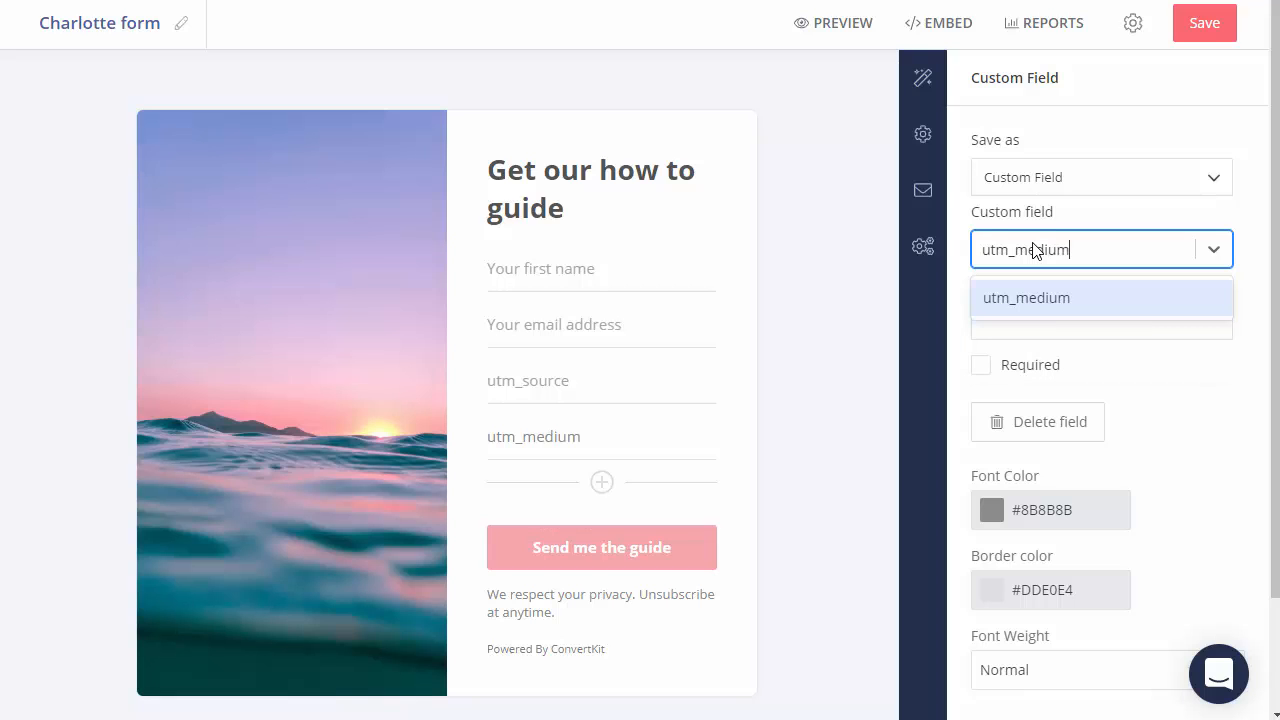
left_click(1030, 298)
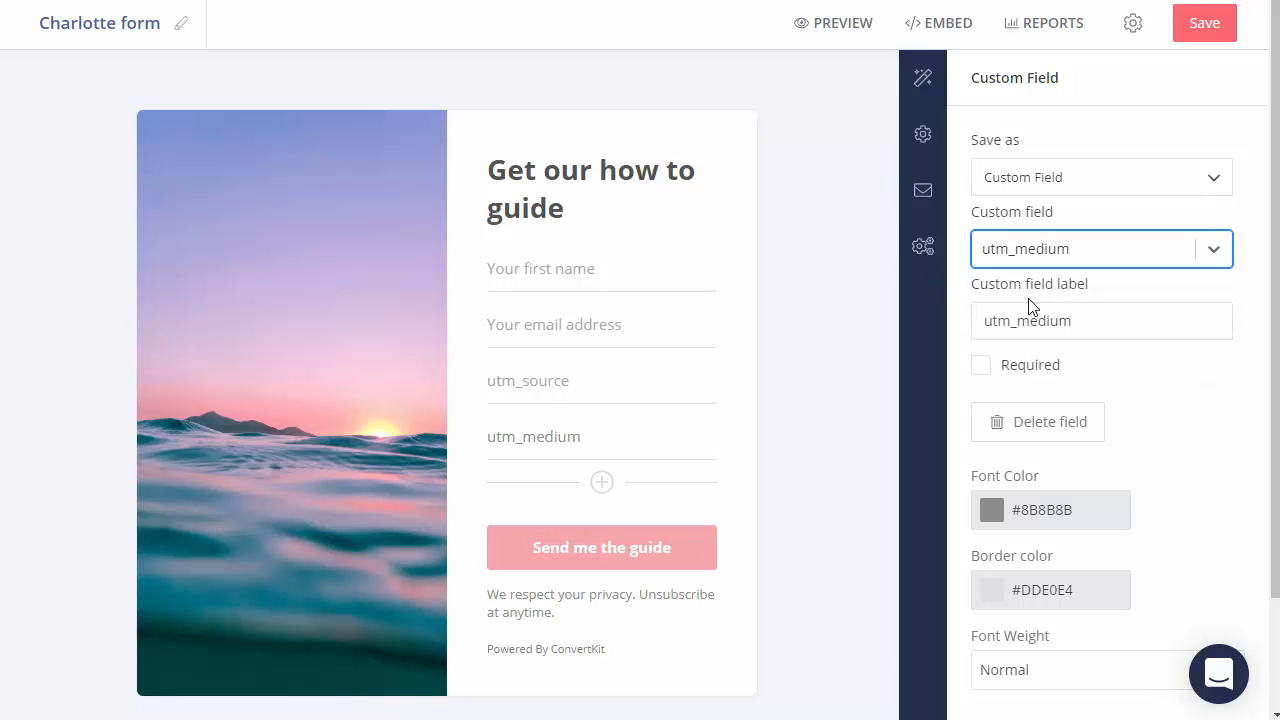
Step: Add another field mapped to the utm_campaign custom field
left_click(601, 487)
left_click(1077, 262)
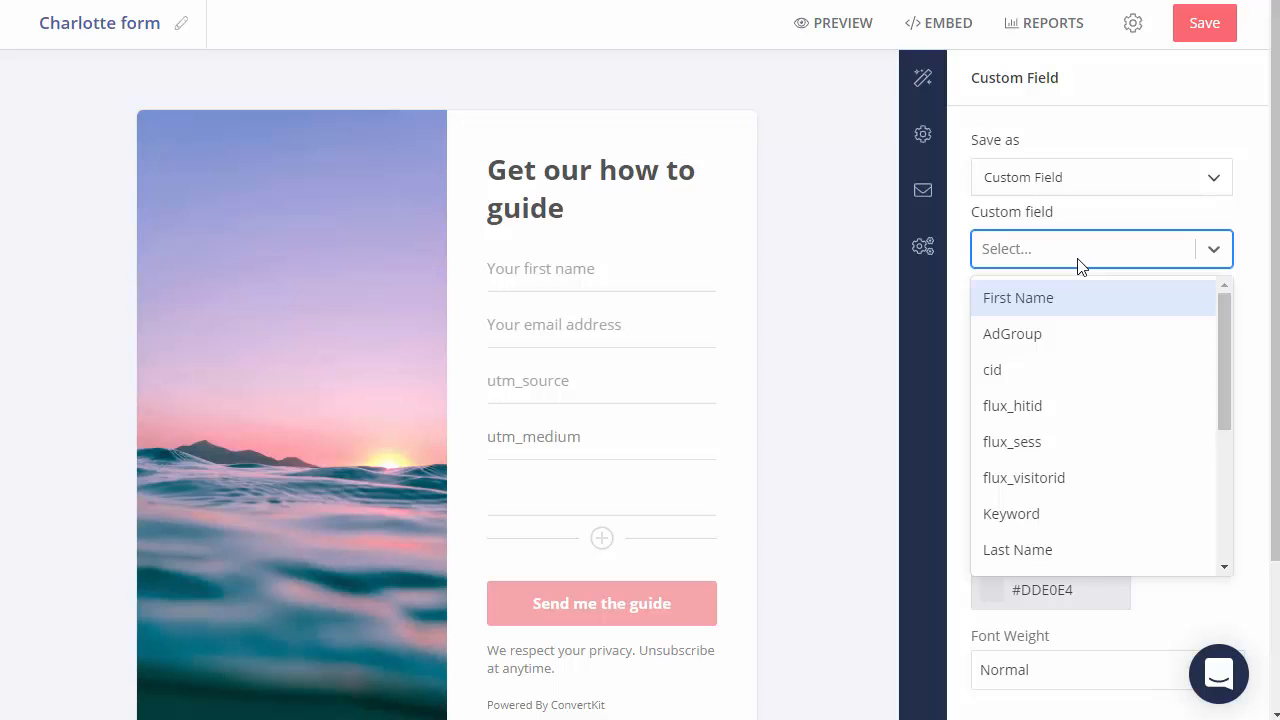
type("utm_campaigbn")
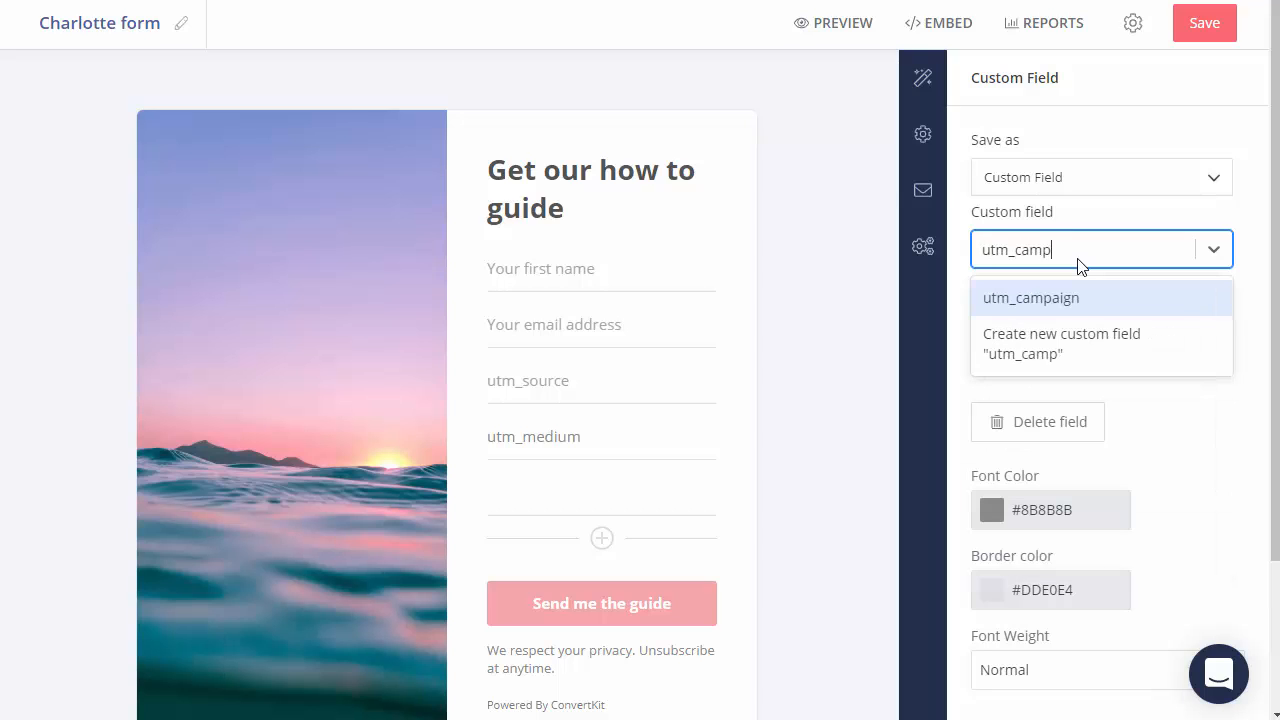
key("BackSpace")
type("n")
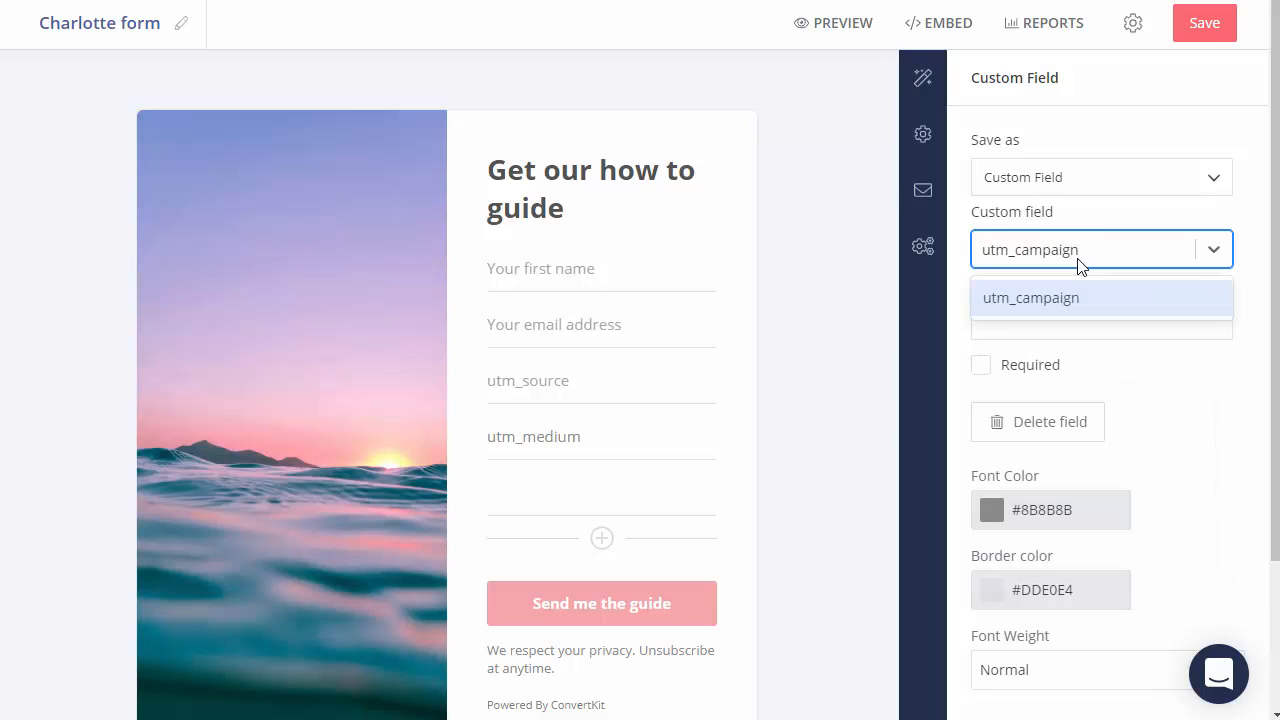
left_click(1009, 300)
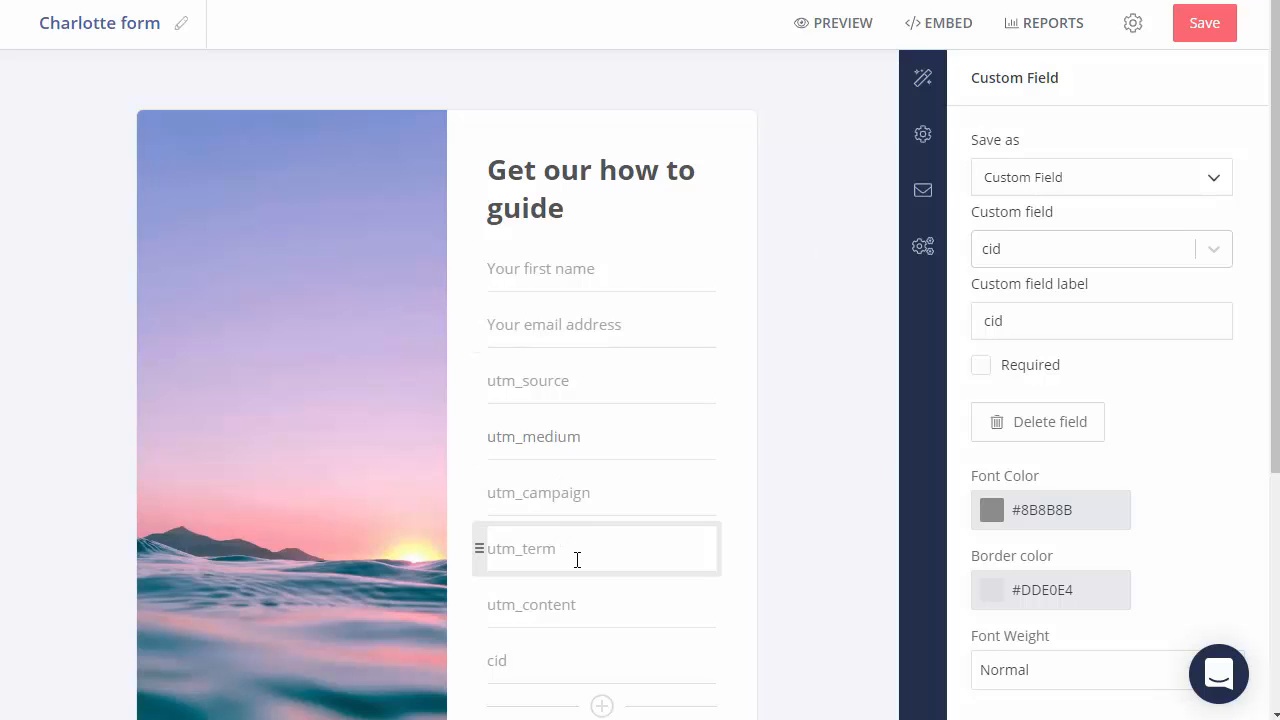
Step: Review the form's fields and save the Charlotte form
scroll(549, 609, "down", 1)
scroll(548, 612, "down", 1)
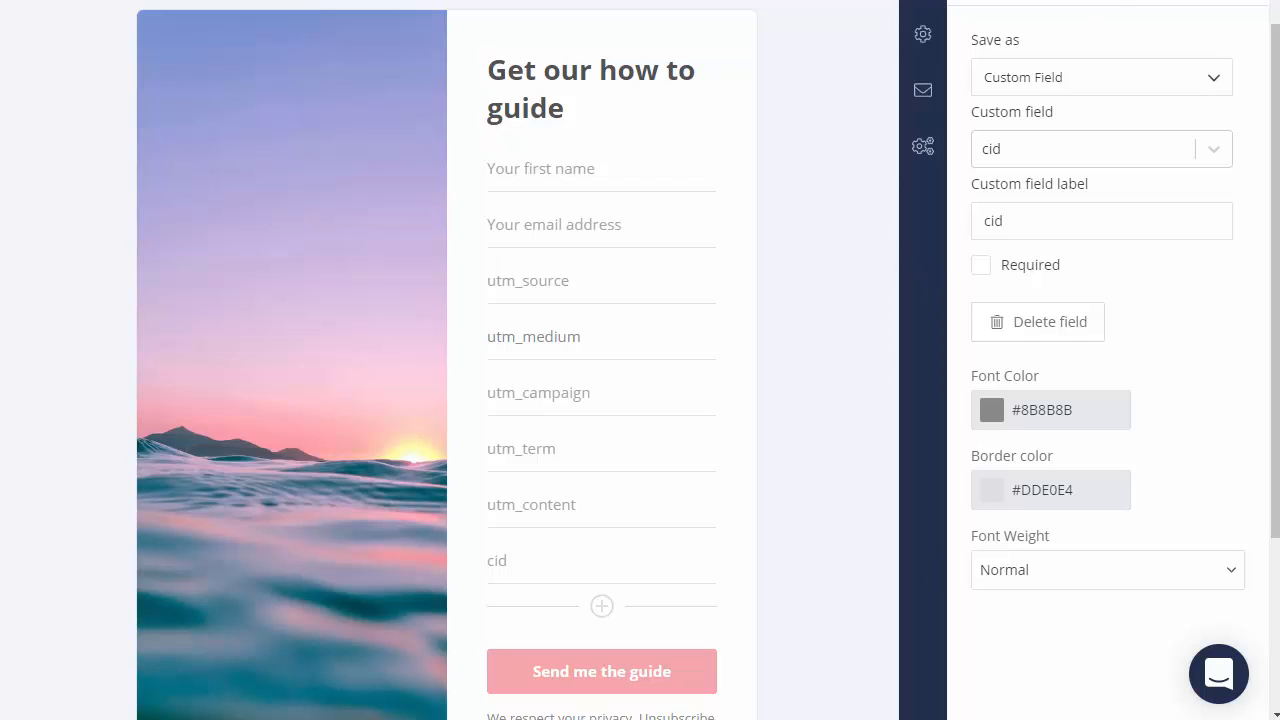
scroll(1100, 400, "up", 2)
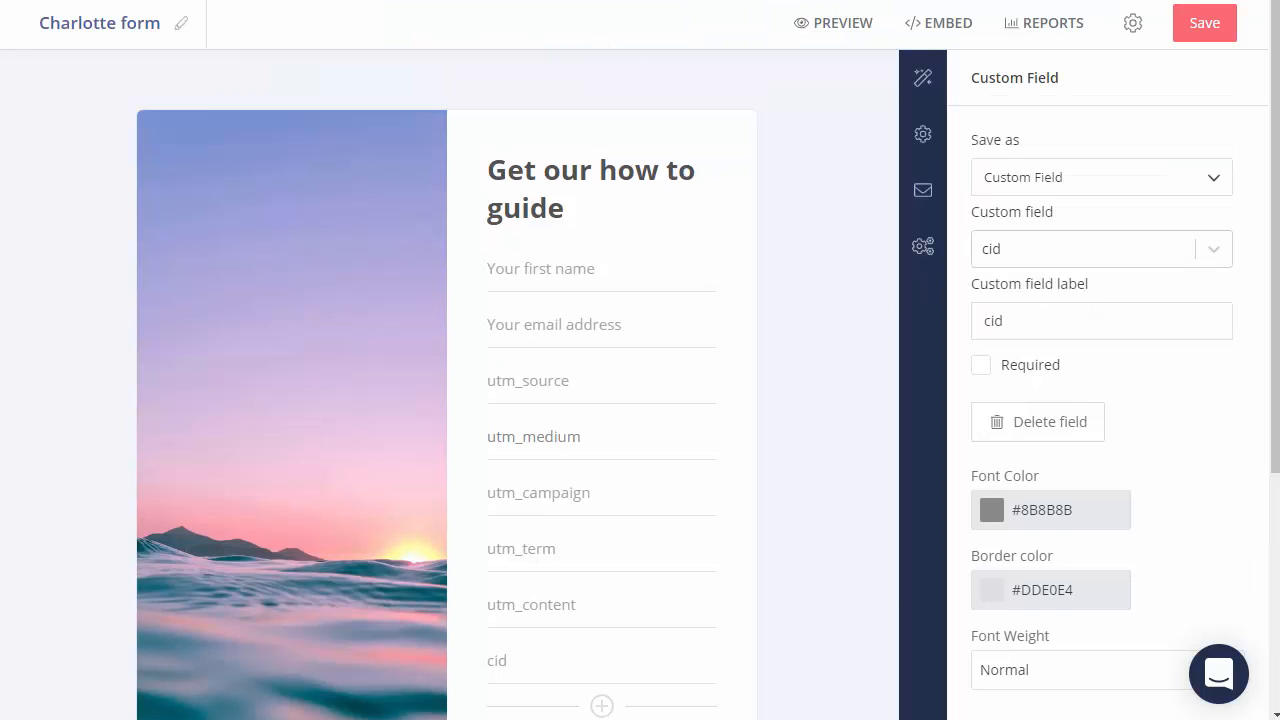
left_click(1195, 30)
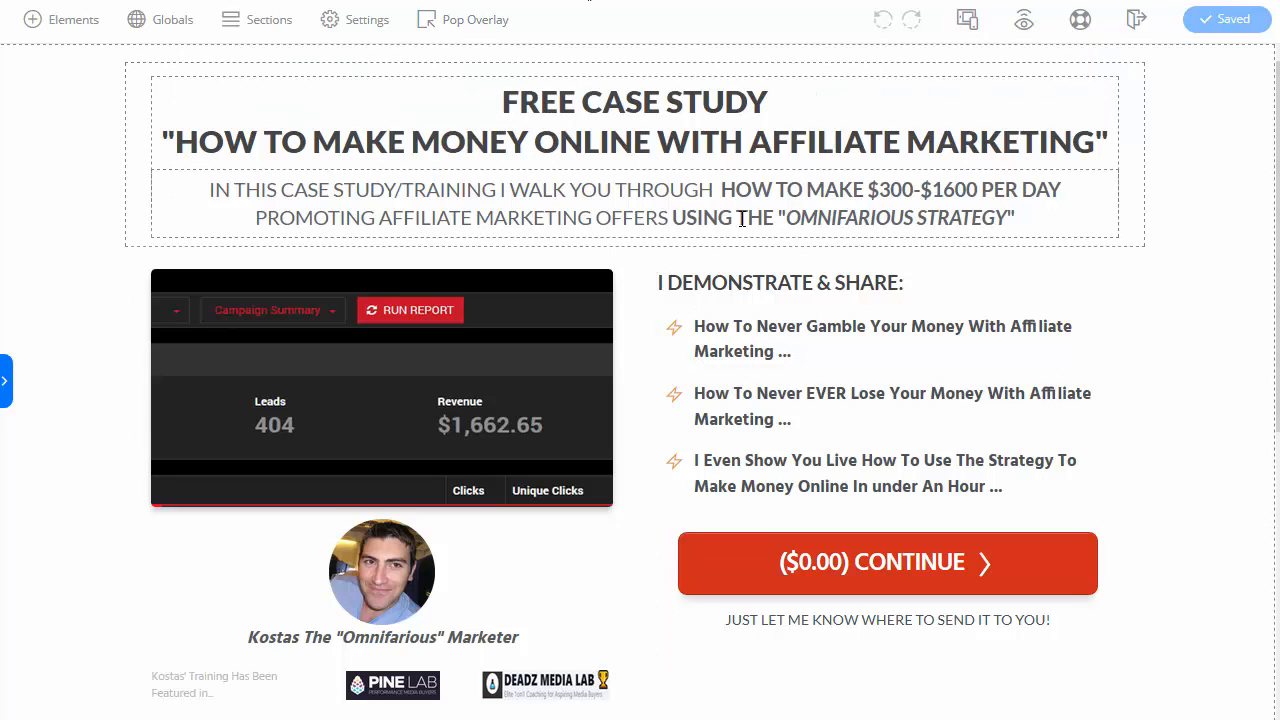
Step: Edit Overlay 1 from the Pop Overlay menu to open the case-study signup popup
mouse_move(470, 19)
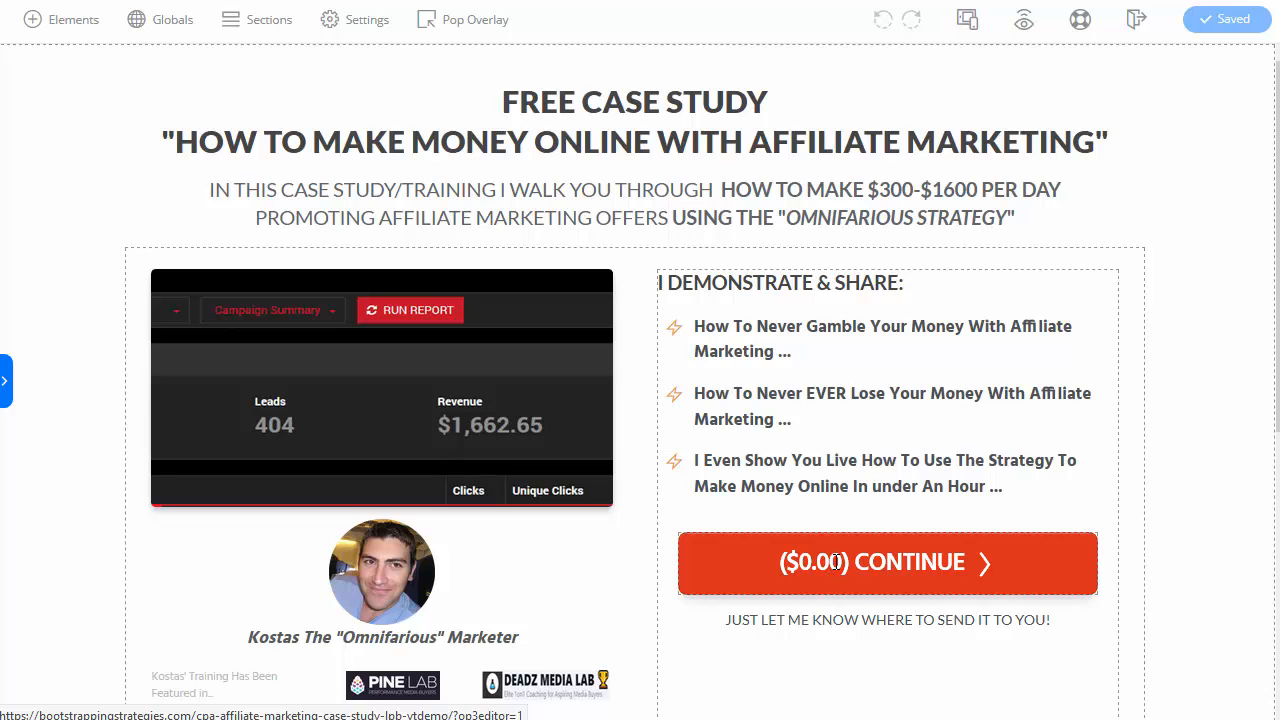
mouse_move(428, 24)
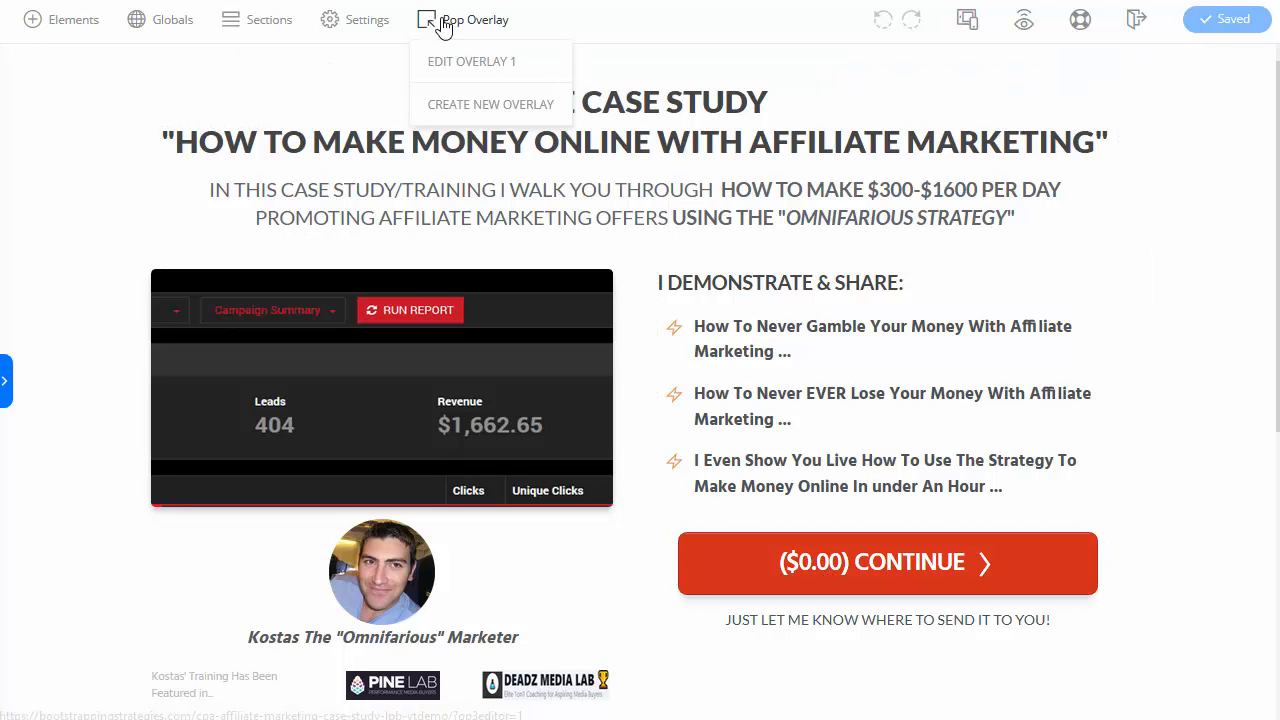
left_click(469, 61)
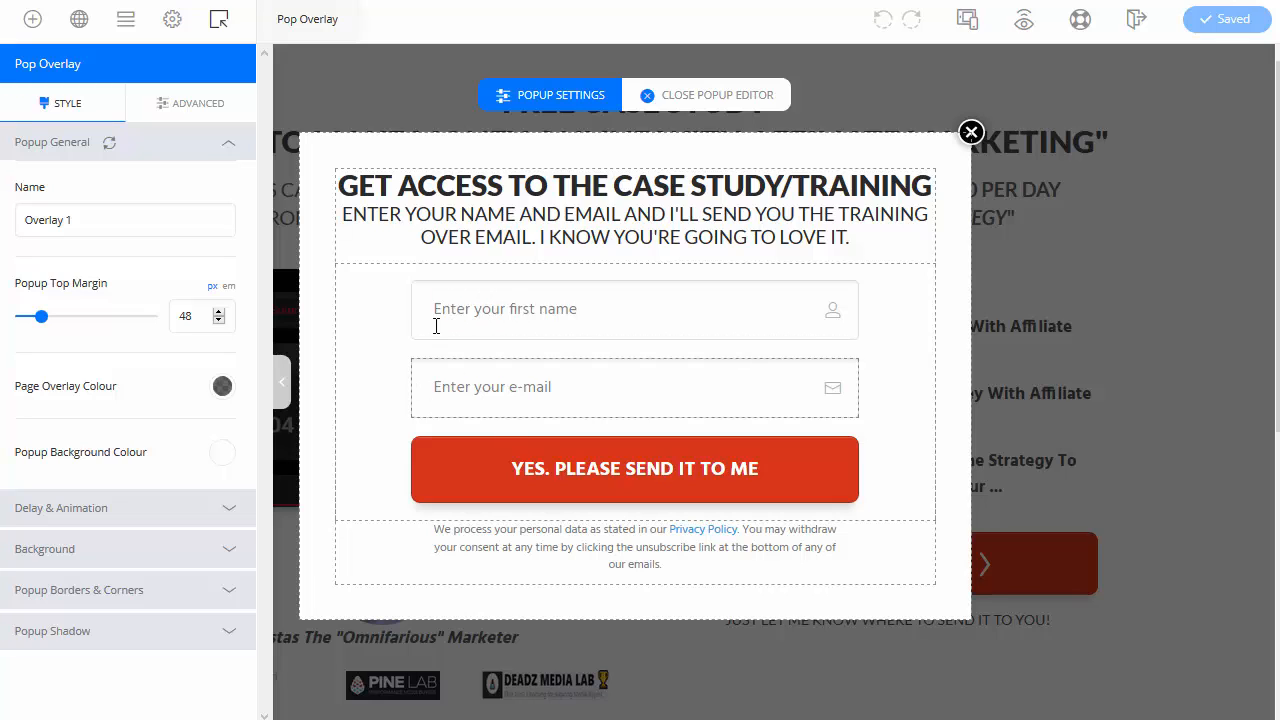
Step: Reselect ConvertKit as the email provider in the popup optin form's integration
left_click(403, 305)
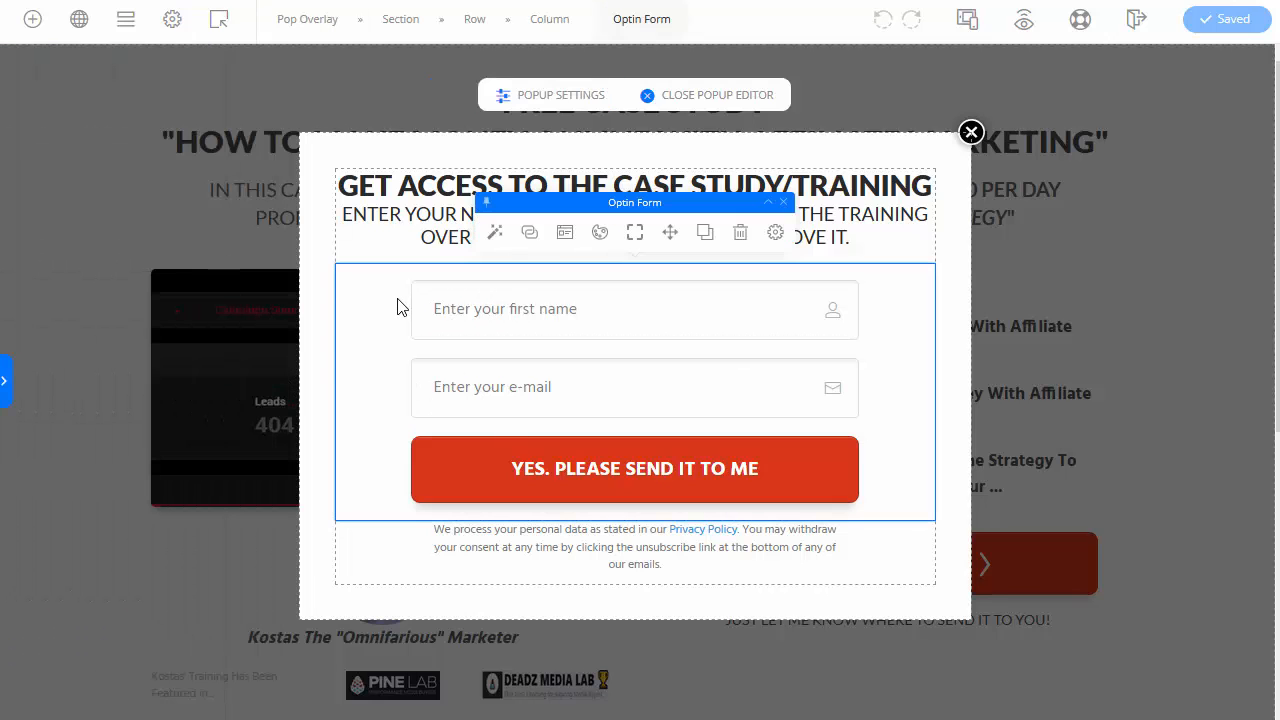
left_click(529, 232)
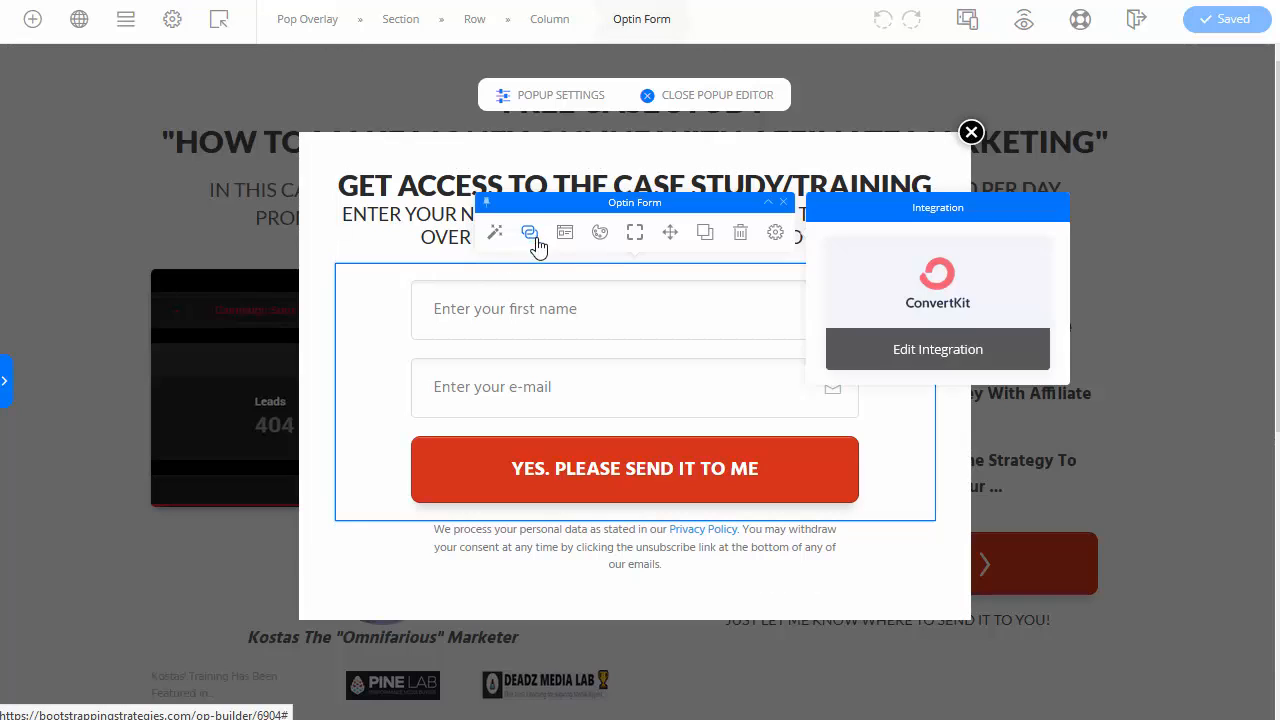
left_click(940, 352)
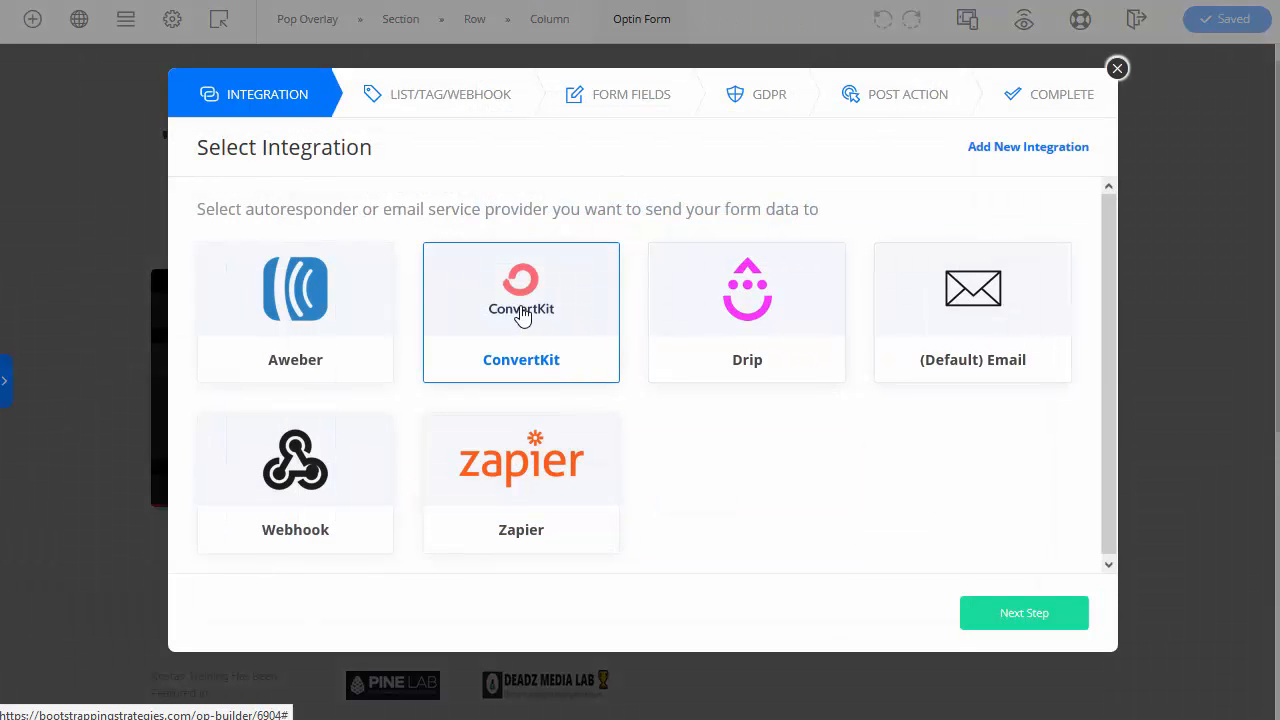
left_click(522, 314)
left_click(569, 340)
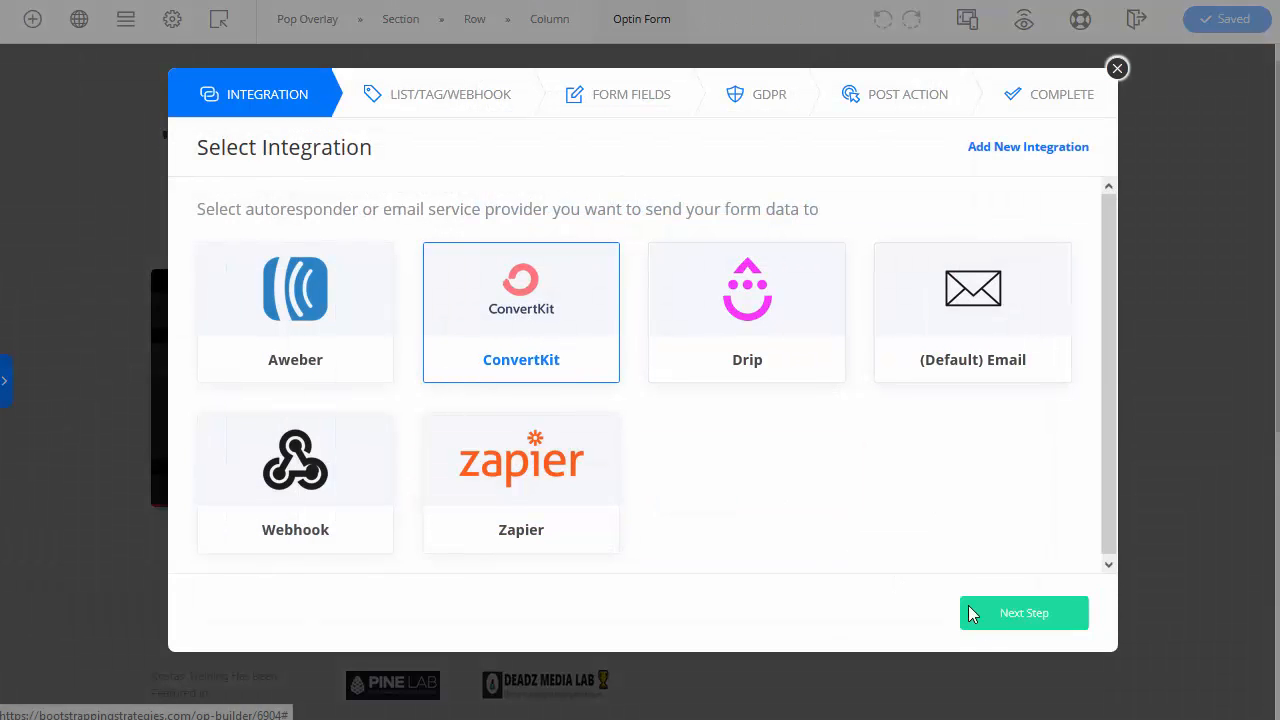
left_click(1000, 614)
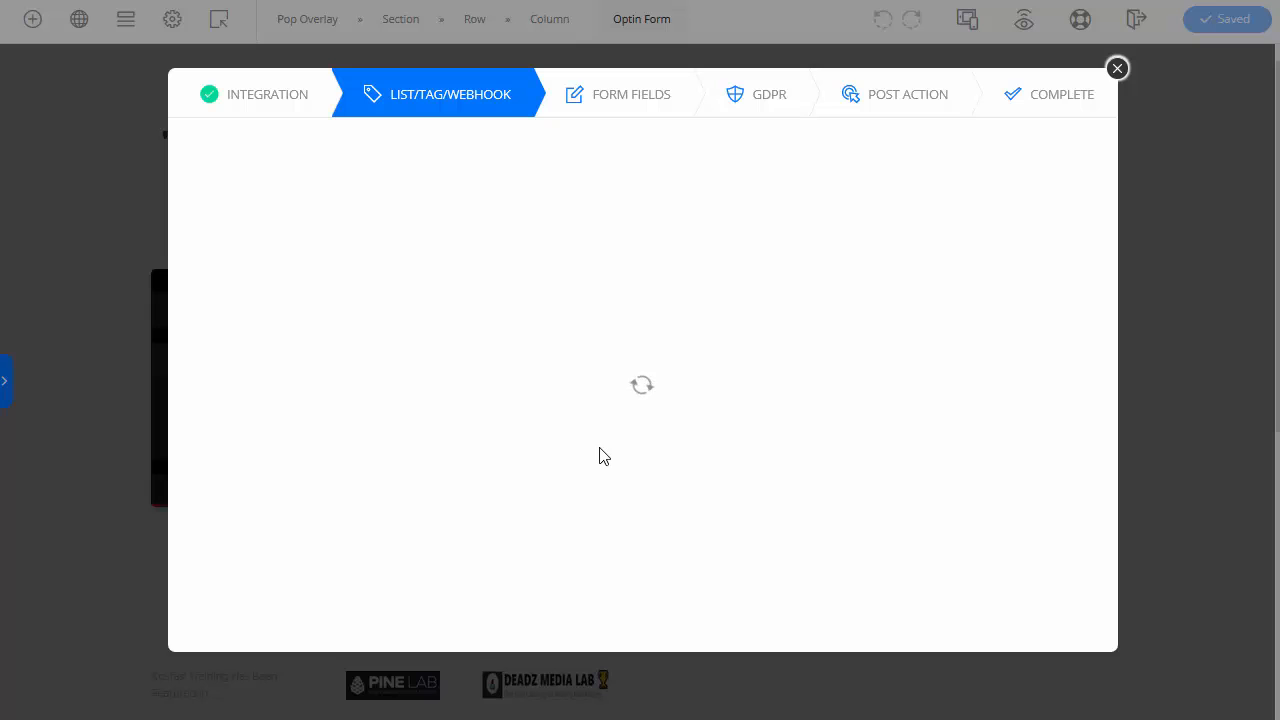
Step: Send signups to the Charlotte form with name, e-mail, cid and all five utm fields
left_click(414, 290)
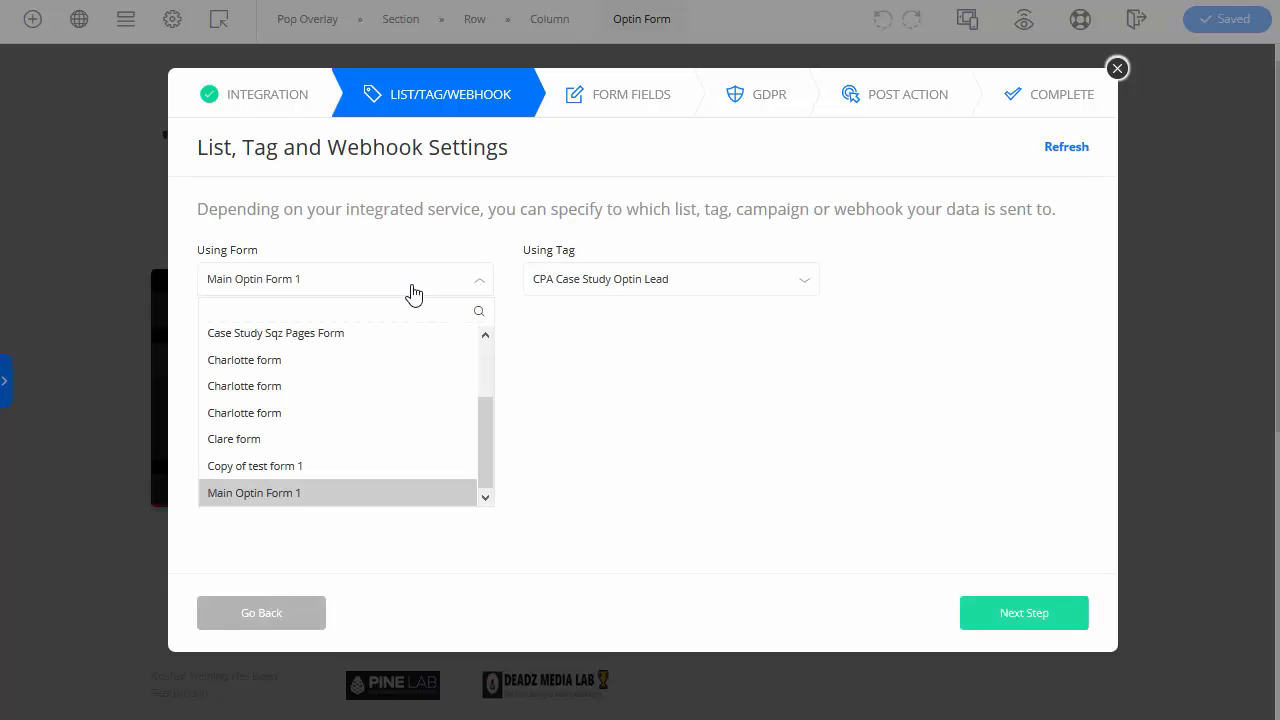
left_click(302, 362)
left_click(1012, 614)
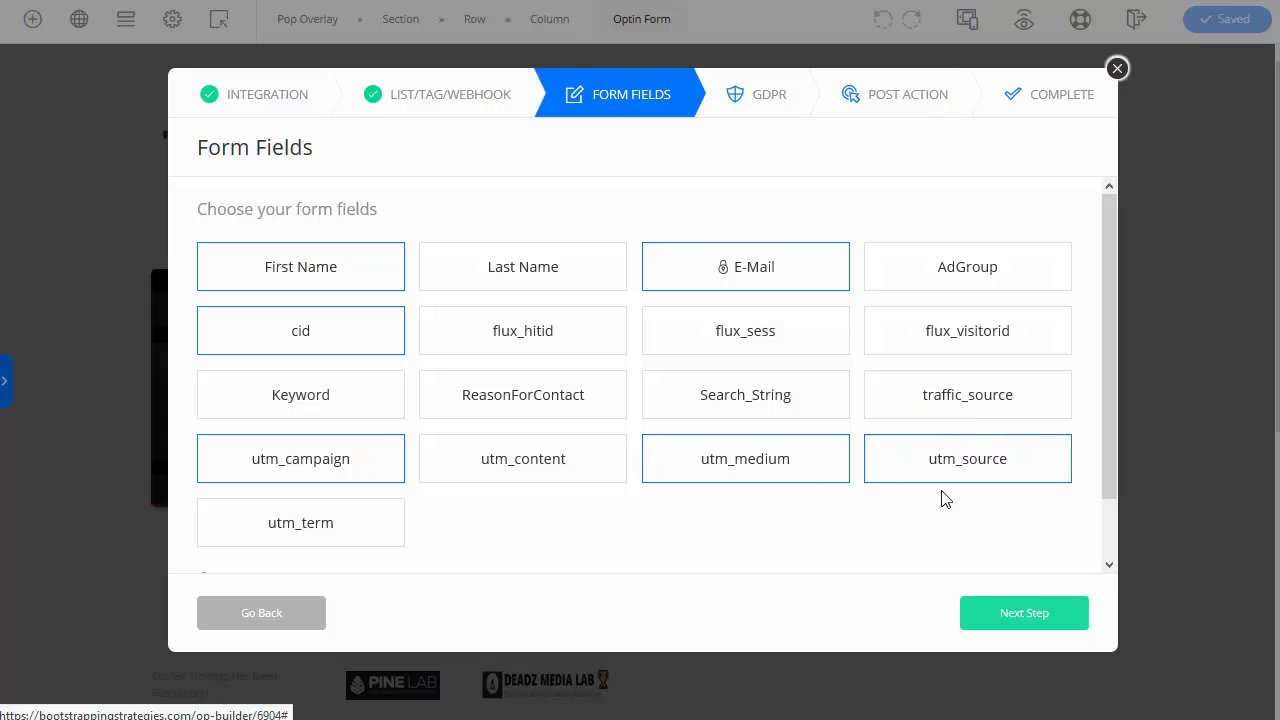
left_click(552, 474)
left_click(341, 528)
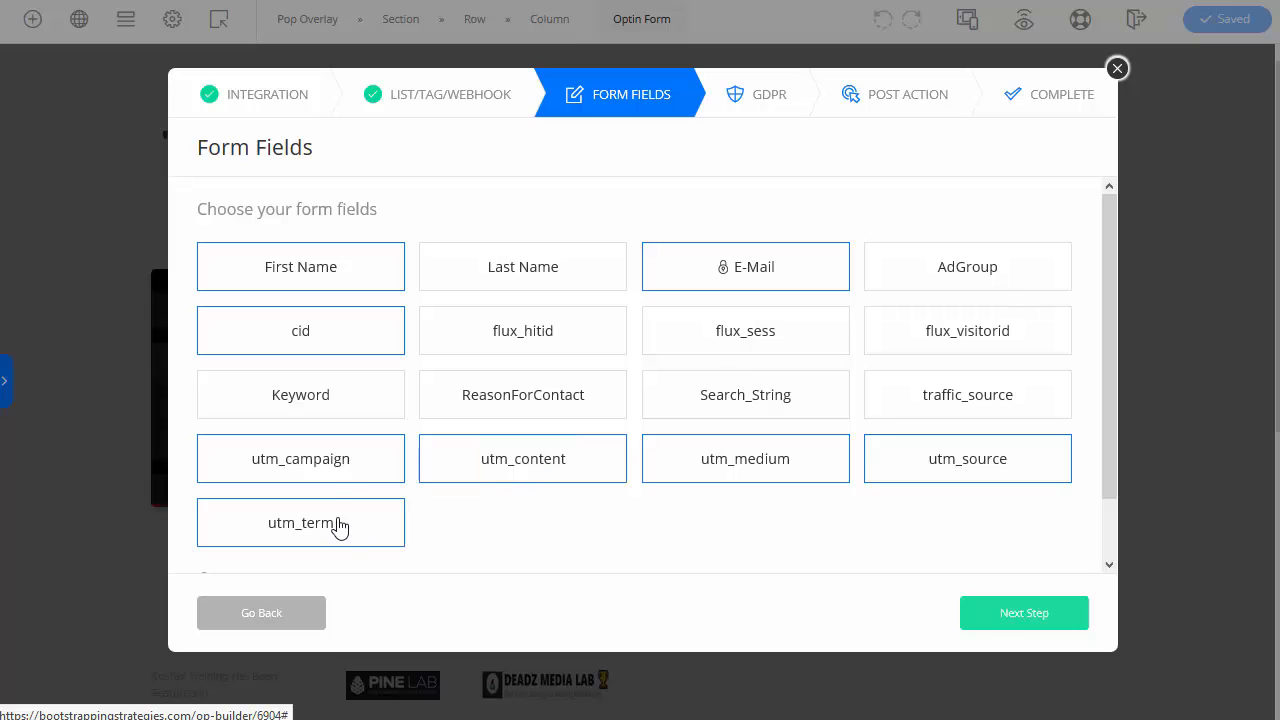
left_click(336, 455)
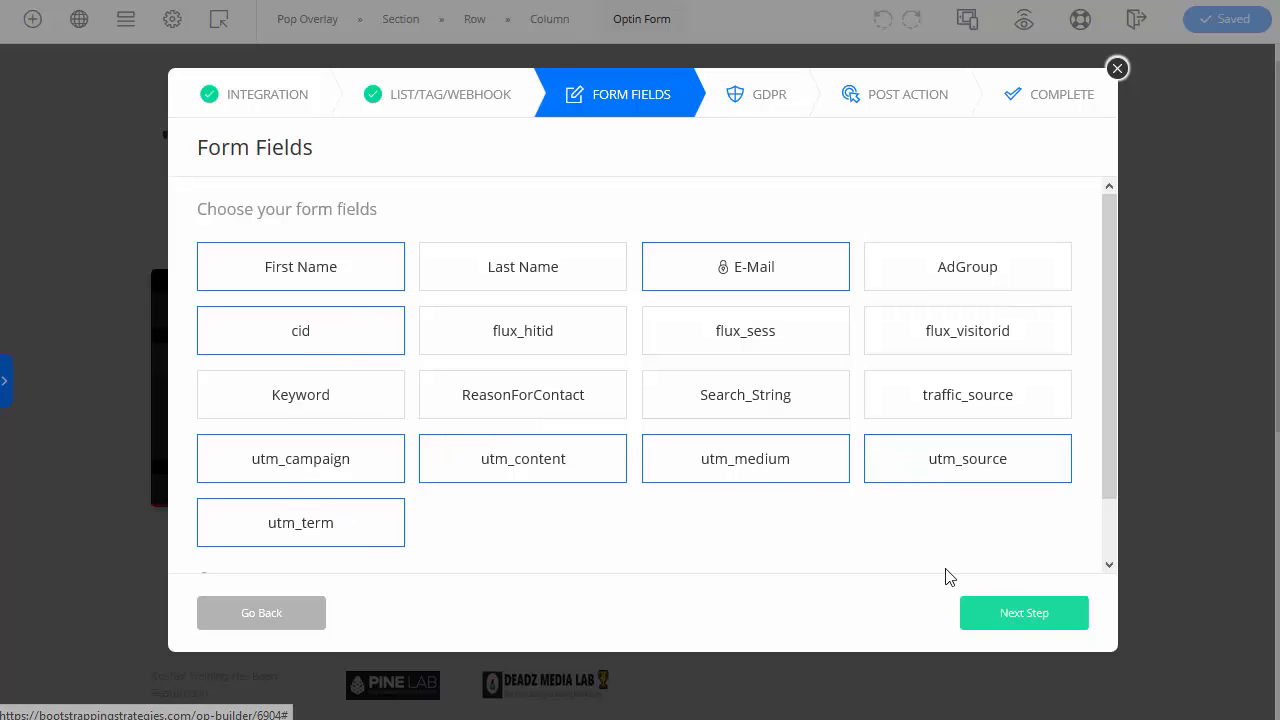
left_click(1005, 620)
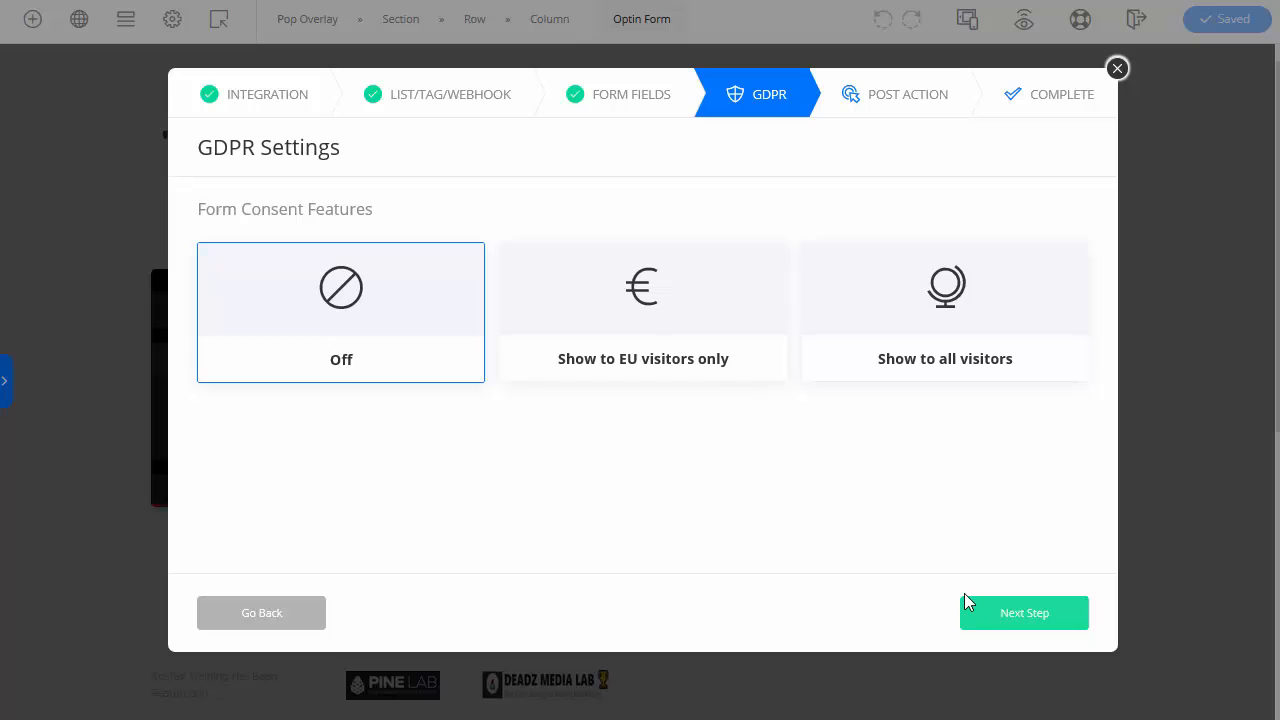
Step: Keep the cpa-case-study-ty thank-you redirect with Autofill Form Fields on and reach Configuration Complete
left_click(995, 615)
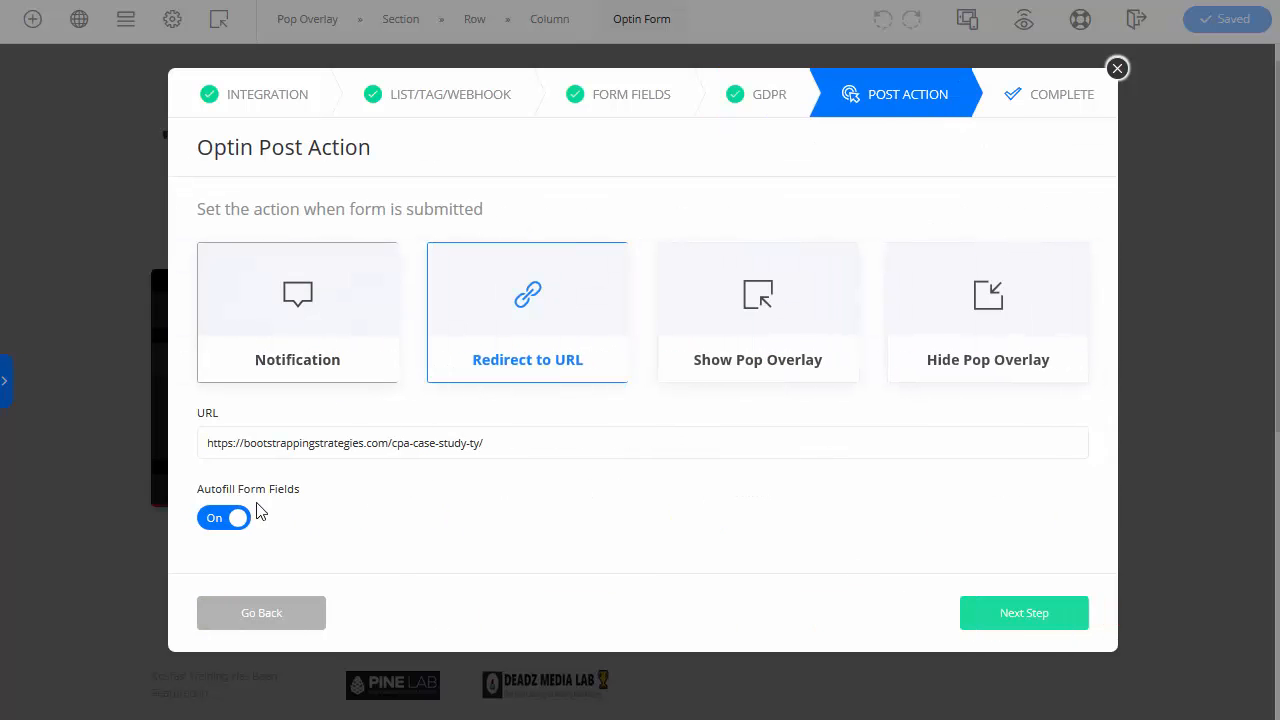
left_click_drag(491, 441, 217, 450)
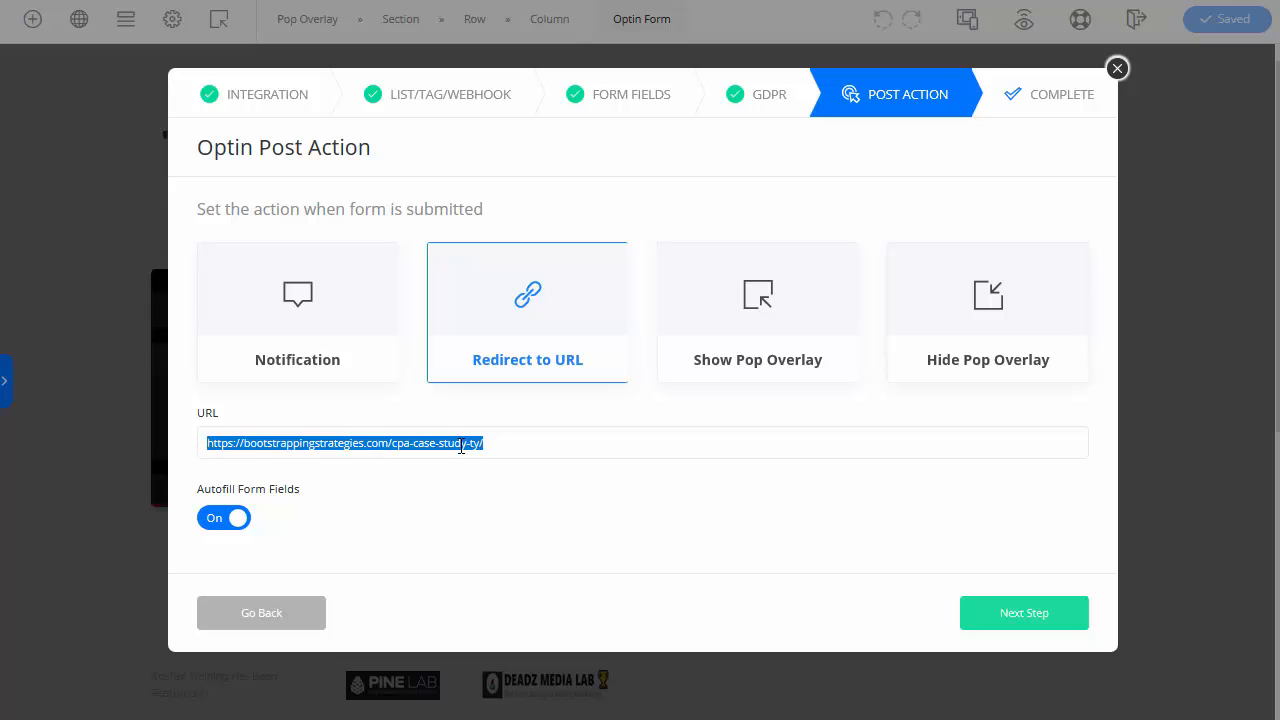
left_click(534, 449)
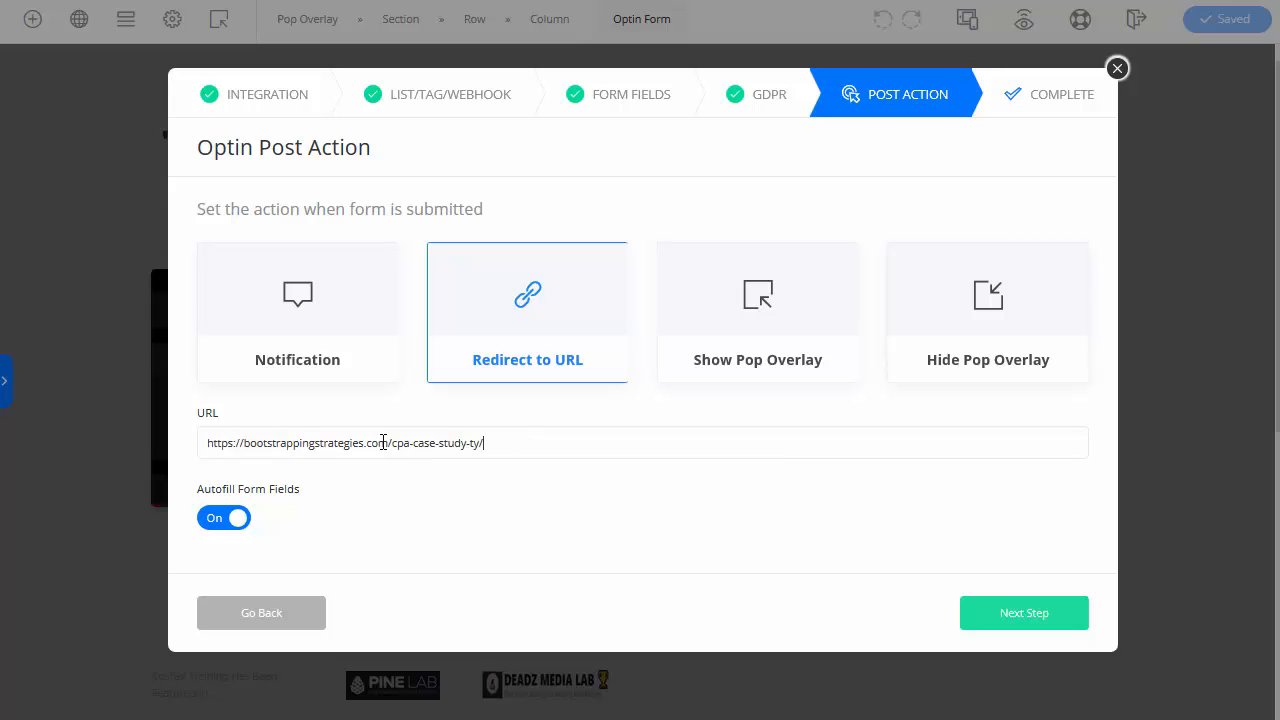
left_click_drag(486, 443, 215, 440)
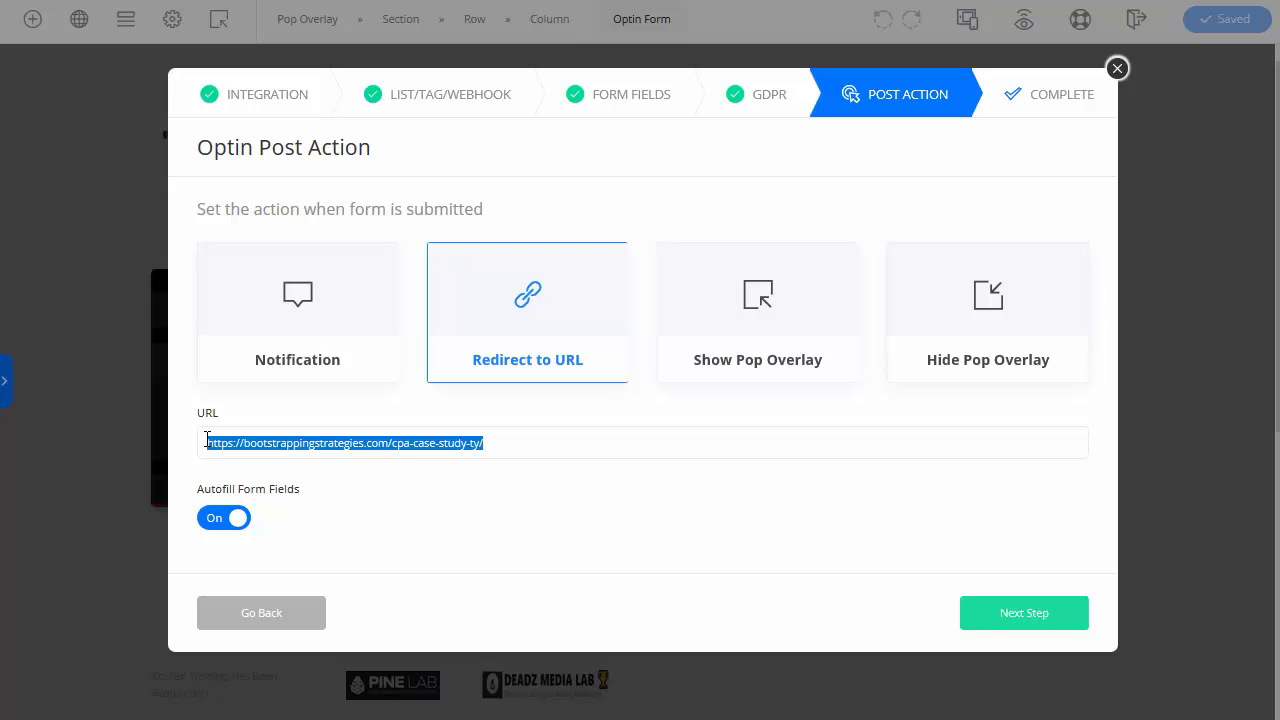
left_click(517, 452)
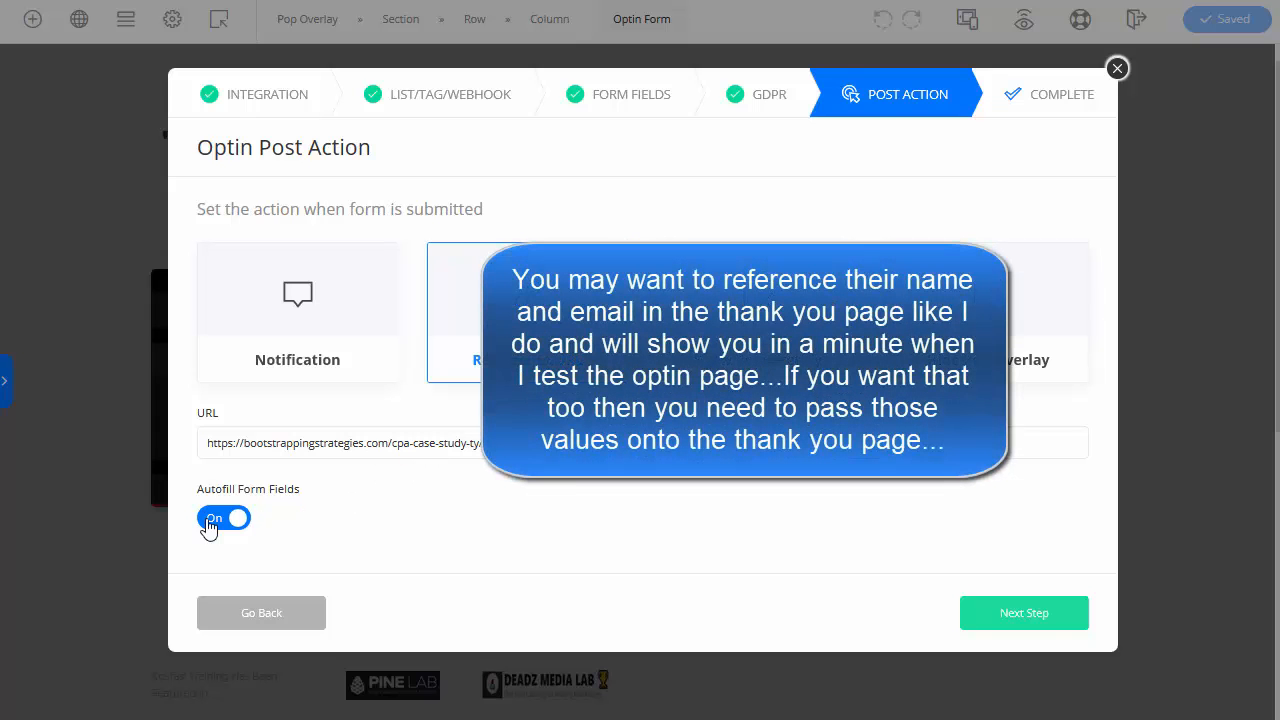
left_click(1060, 617)
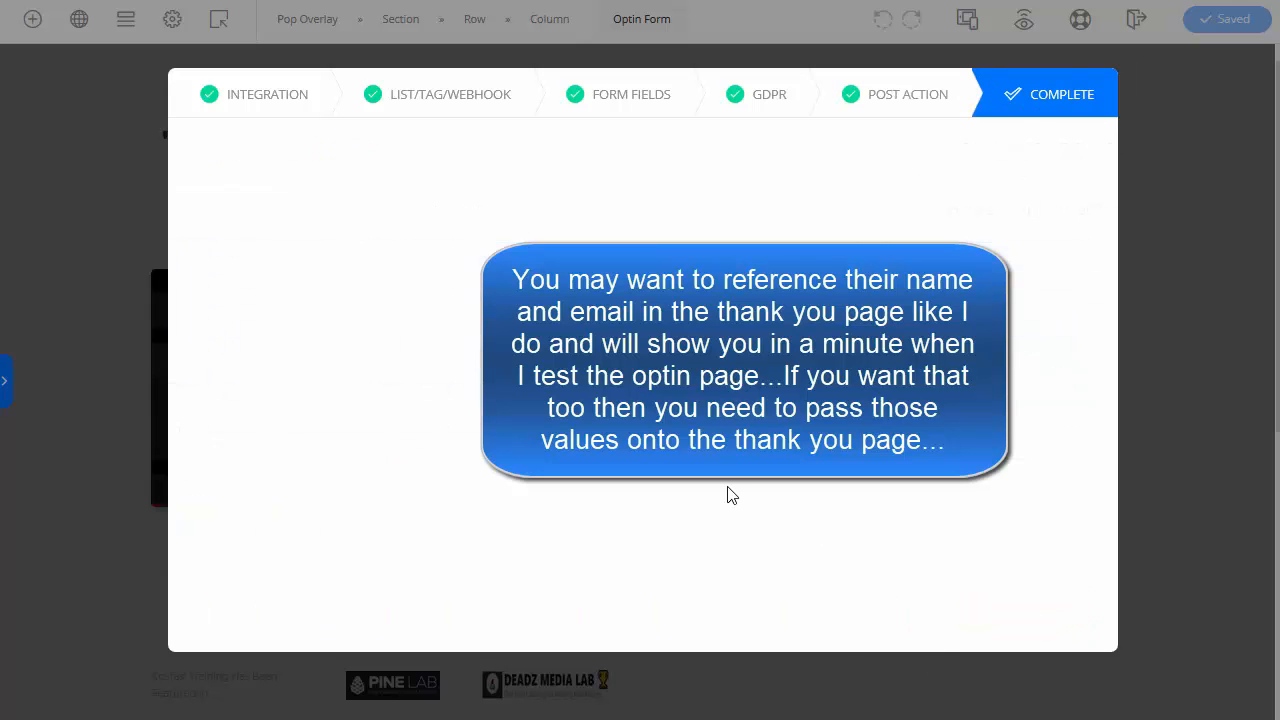
scroll(891, 511, "down", 5)
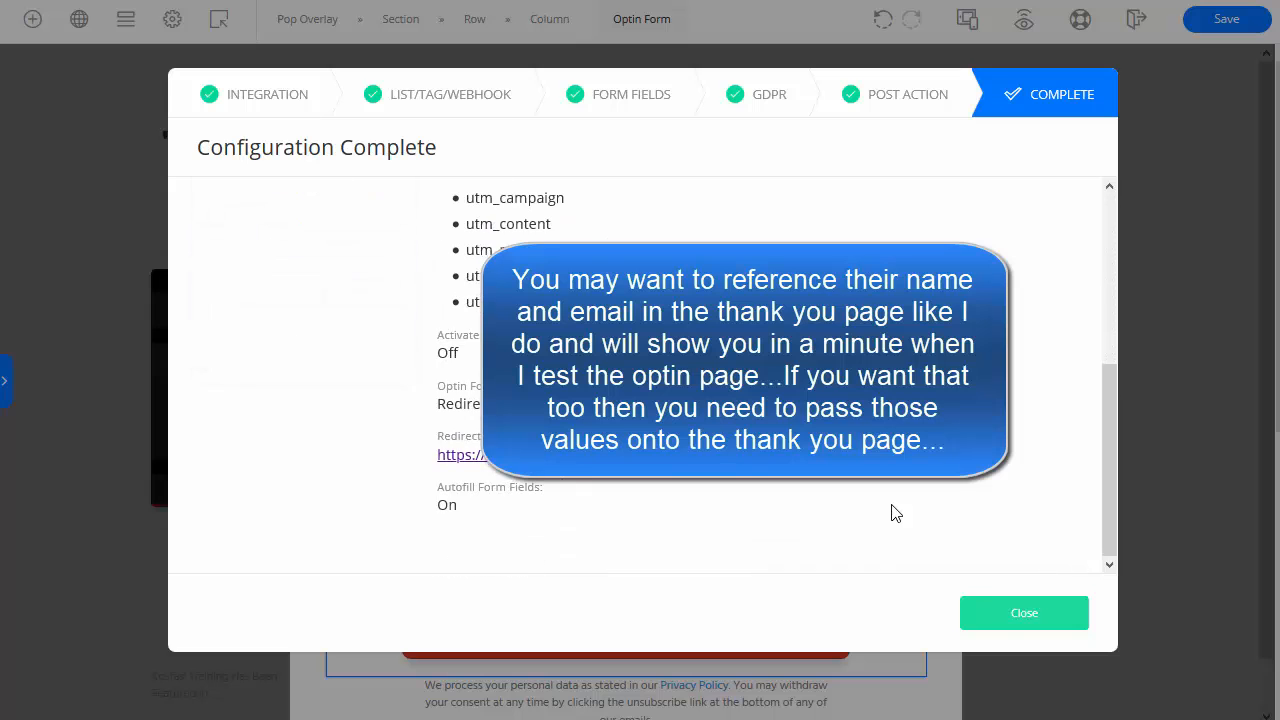
Step: Close the summary and open the optin form's field list, making the cid field visible
left_click(1026, 617)
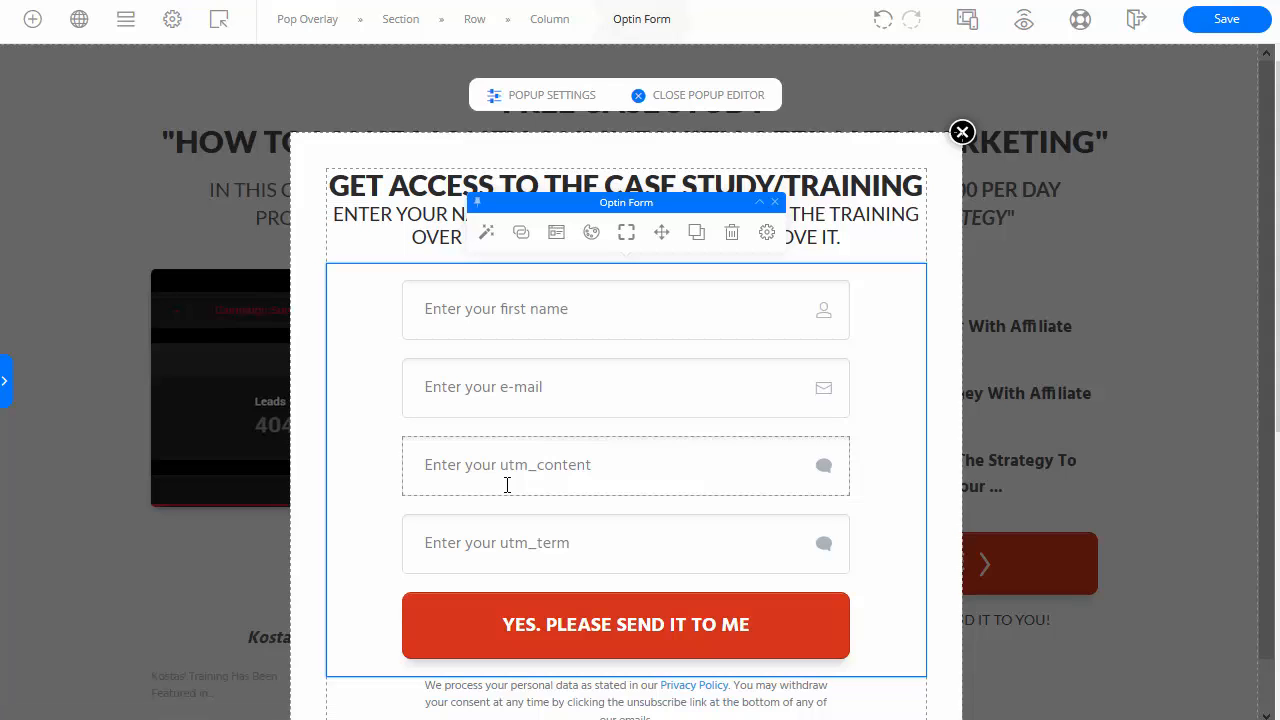
left_click(487, 234)
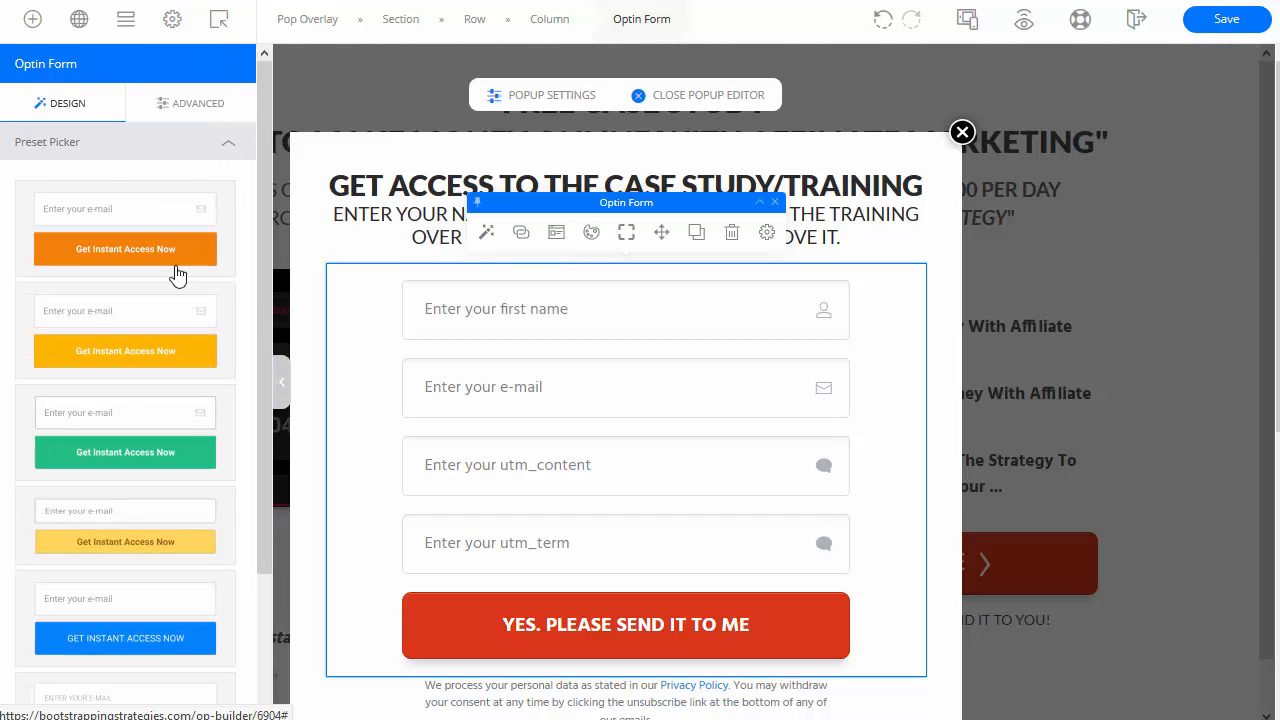
left_click(214, 106)
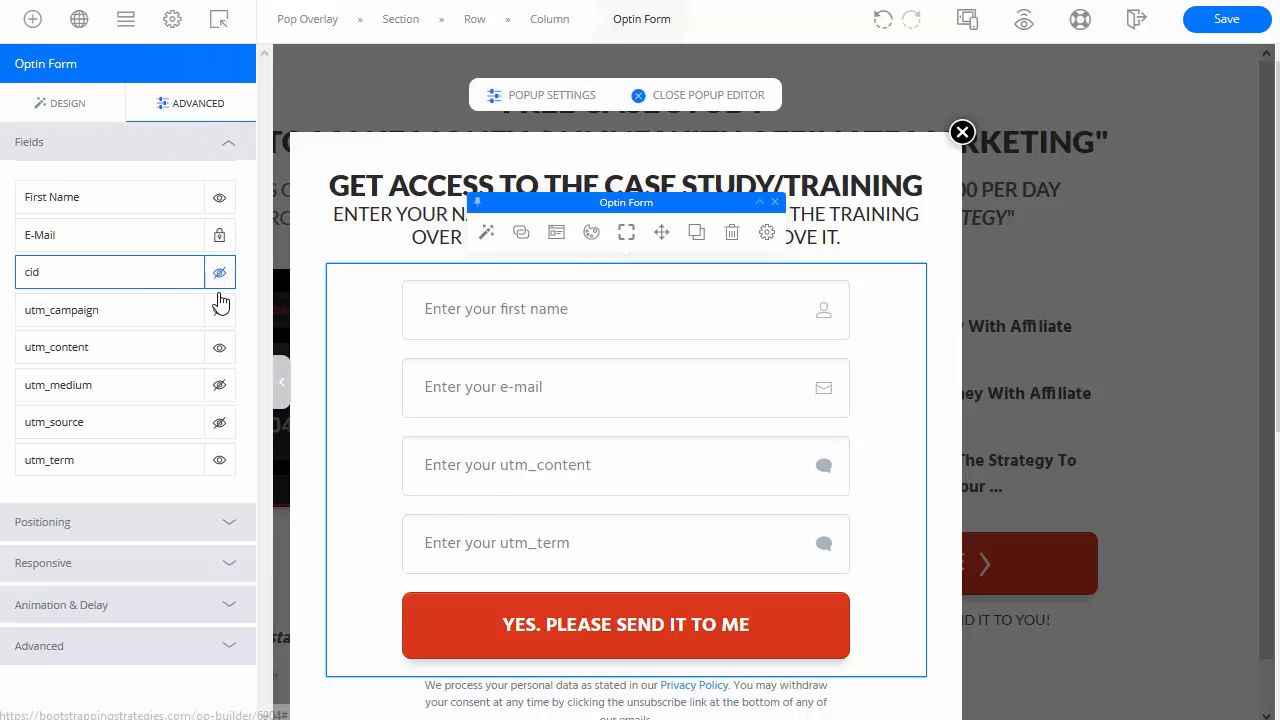
left_click(219, 309)
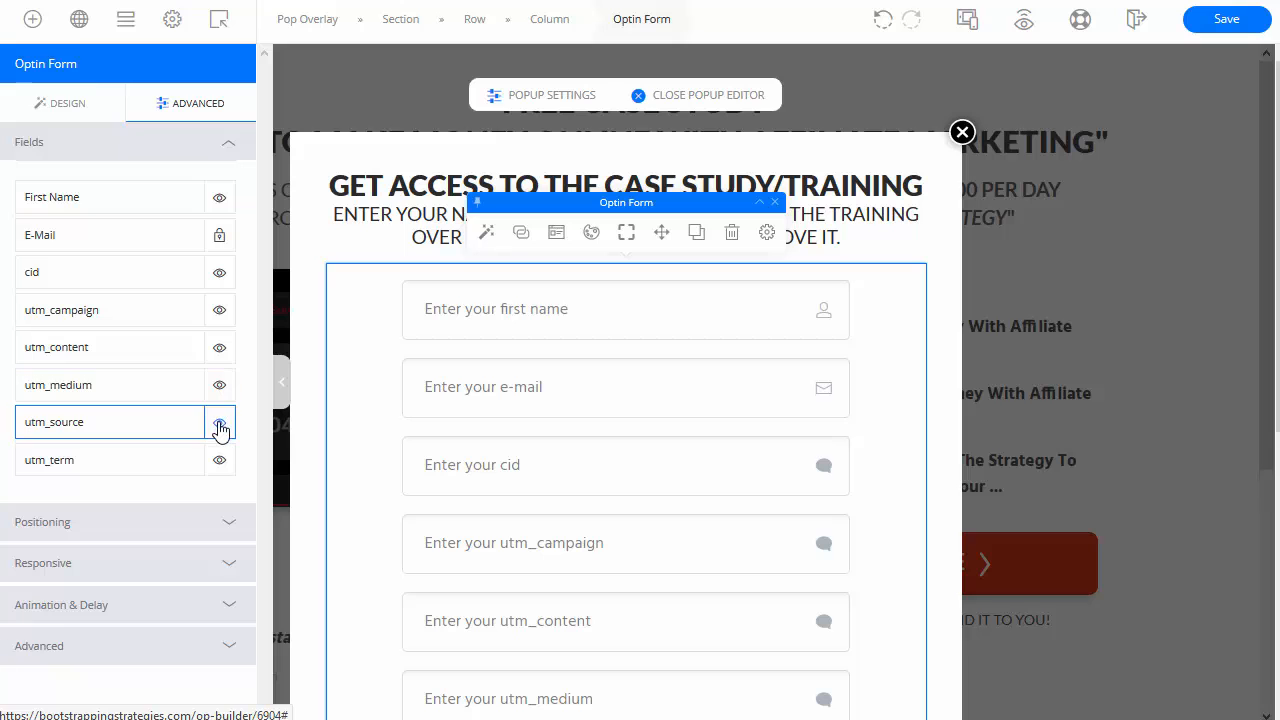
scroll(611, 512, "down", 1)
scroll(611, 512, "down", 4)
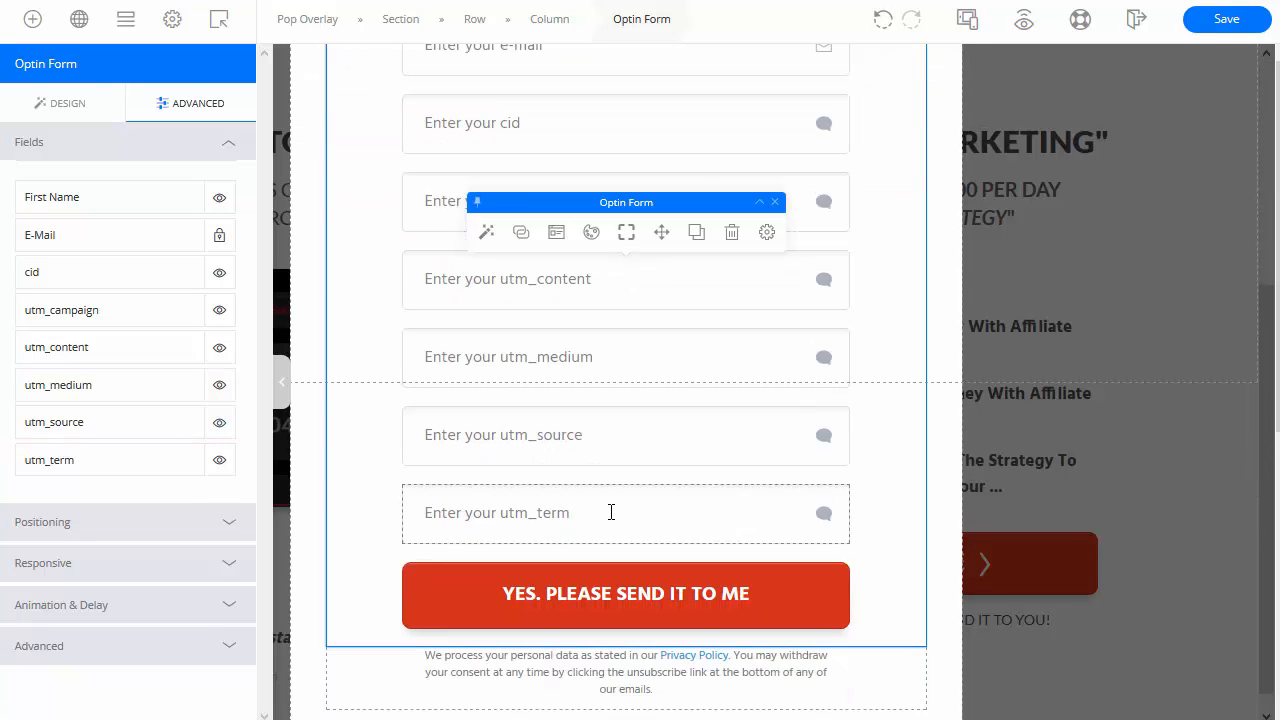
scroll(611, 512, "up", 2)
scroll(611, 513, "up", 1)
scroll(614, 515, "down", 3)
scroll(618, 518, "up", 2)
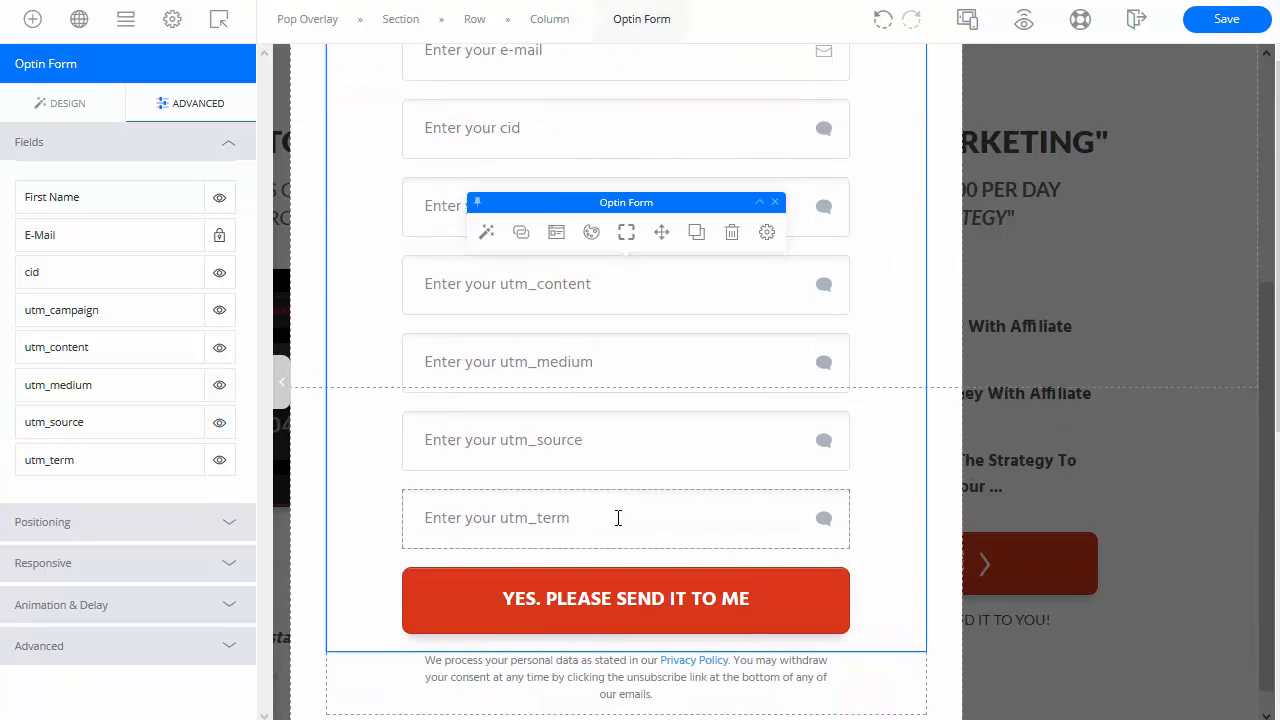
scroll(617, 517, "up", 3)
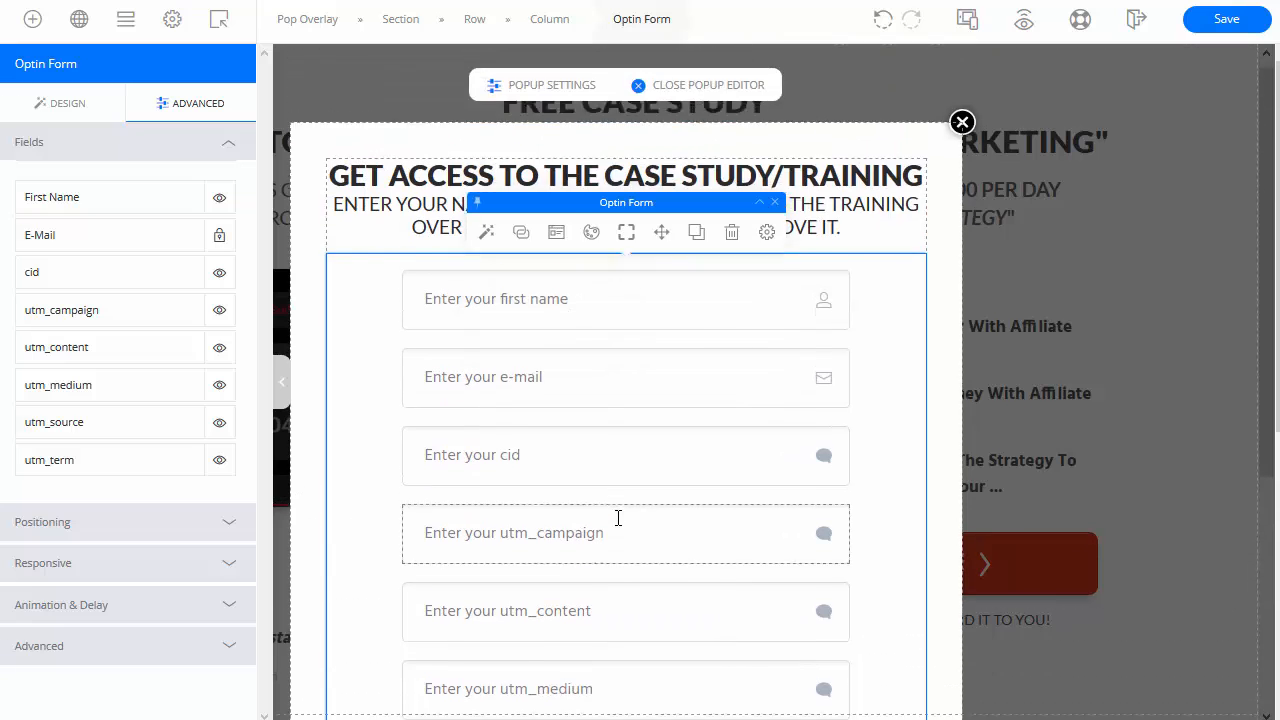
scroll(617, 517, "down", 3)
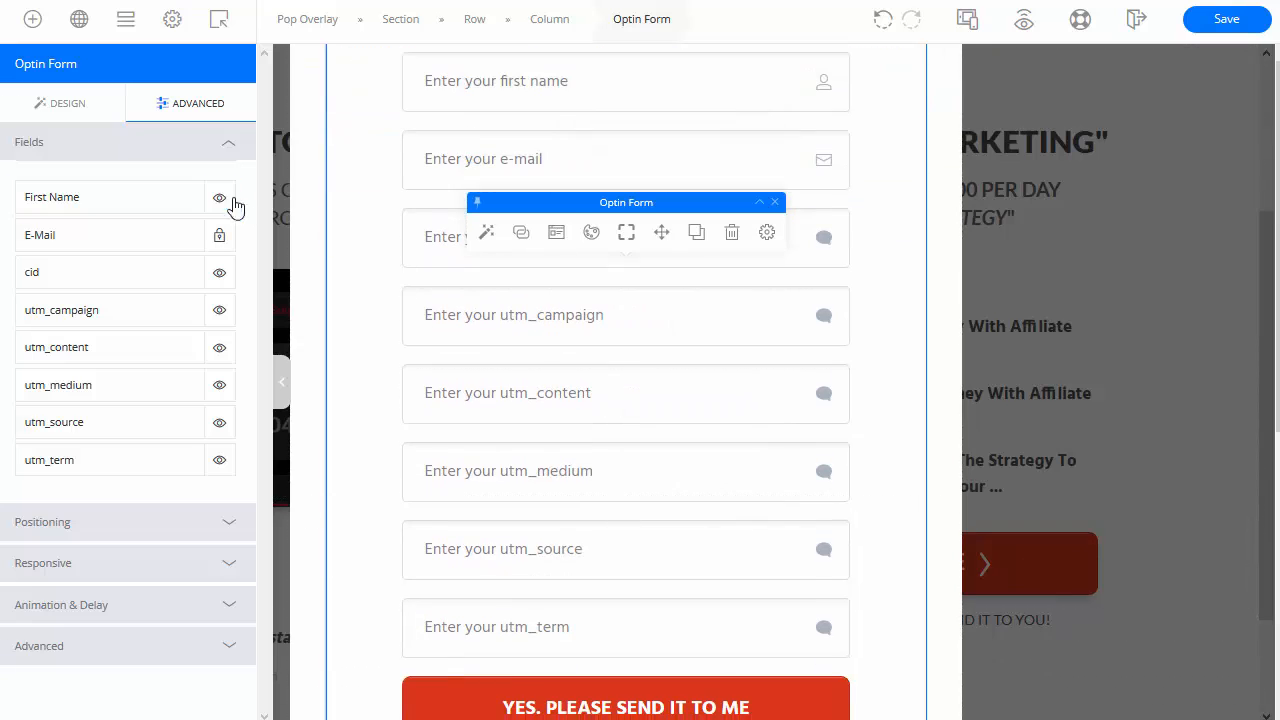
Step: Toggle cid, utm_campaign, utm_content, utm_medium, utm_source and utm_term so all end up visible
left_click(219, 273)
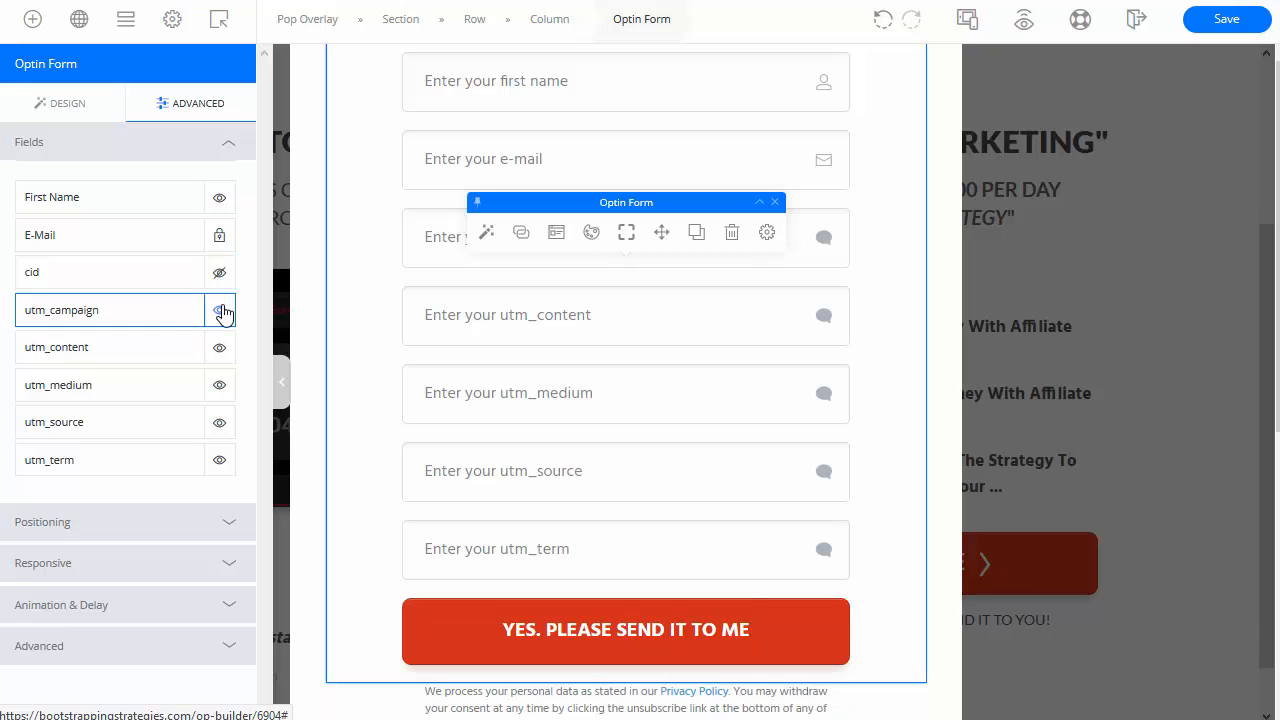
left_click(219, 310)
left_click(219, 347)
left_click(219, 385)
left_click(219, 422)
left_click(219, 460)
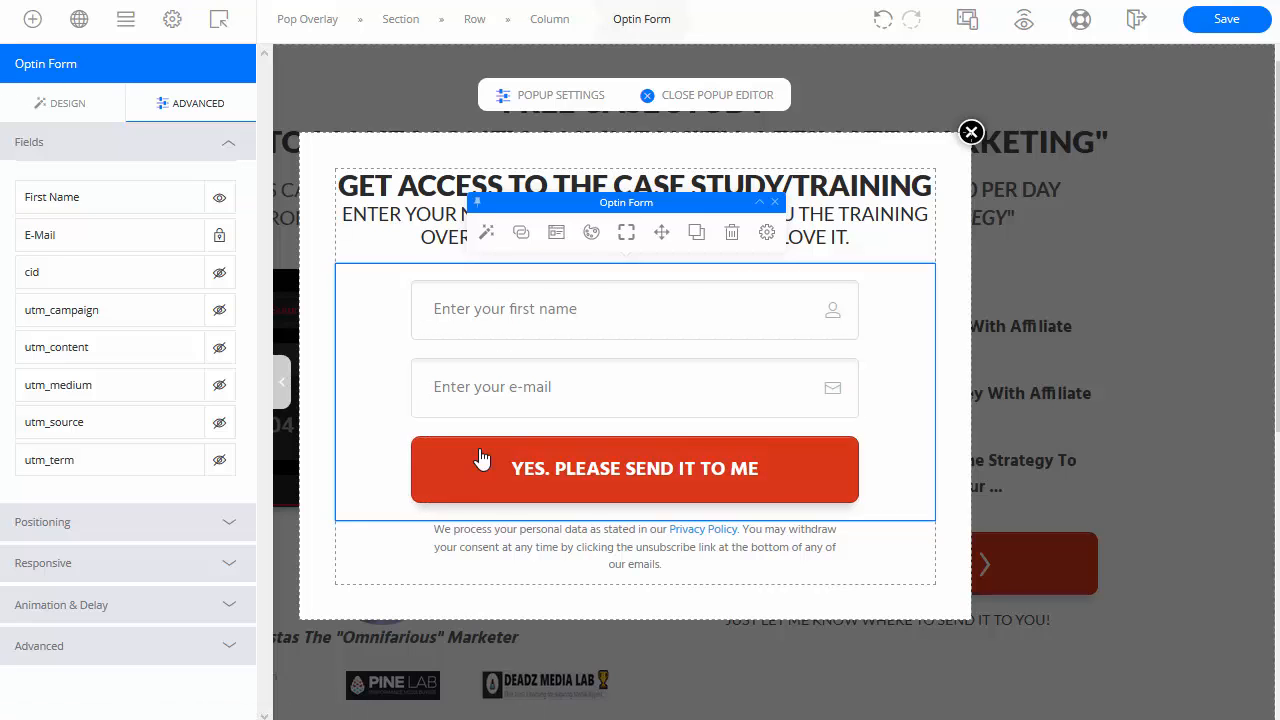
left_click(219, 460)
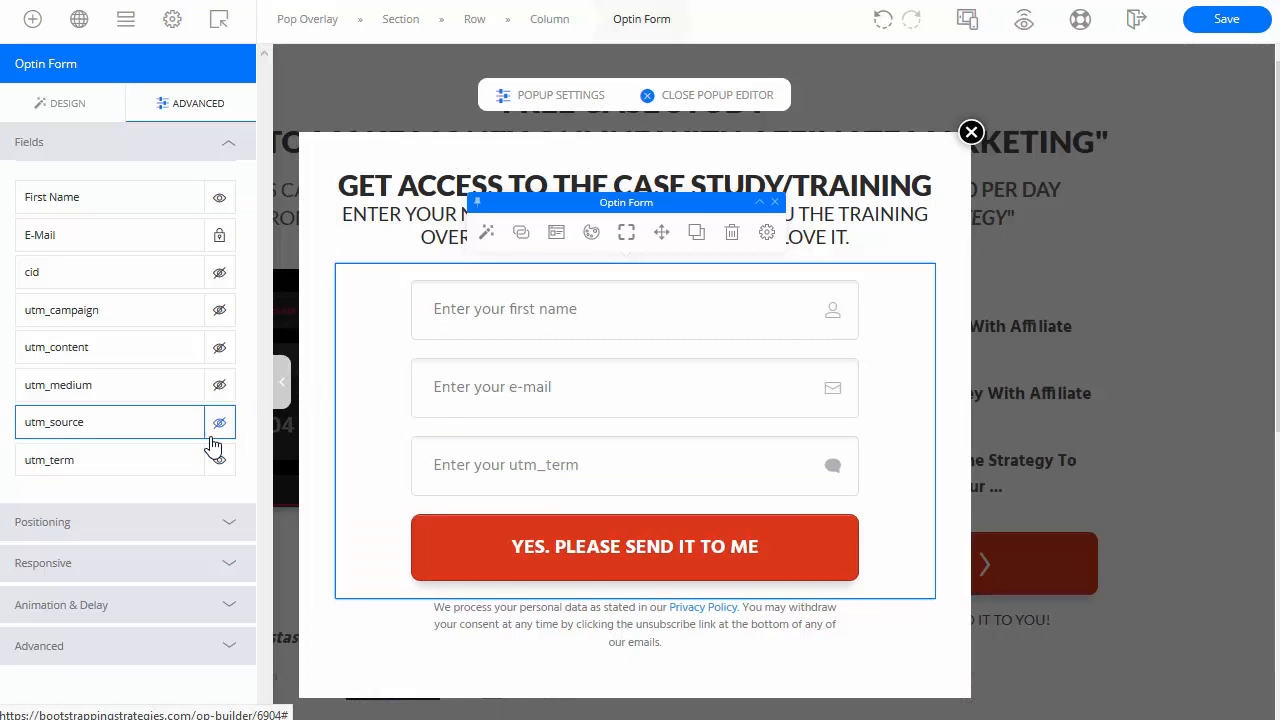
left_click(219, 422)
left_click(219, 385)
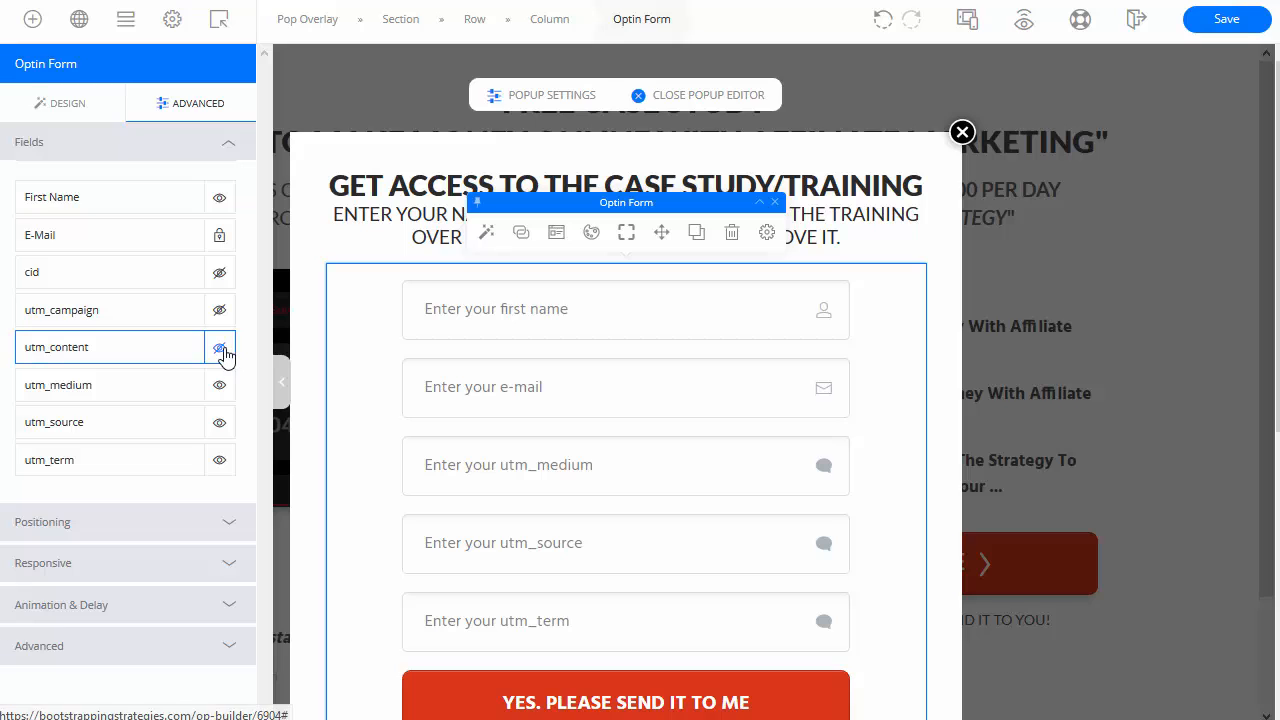
left_click(219, 347)
left_click(219, 310)
left_click(219, 272)
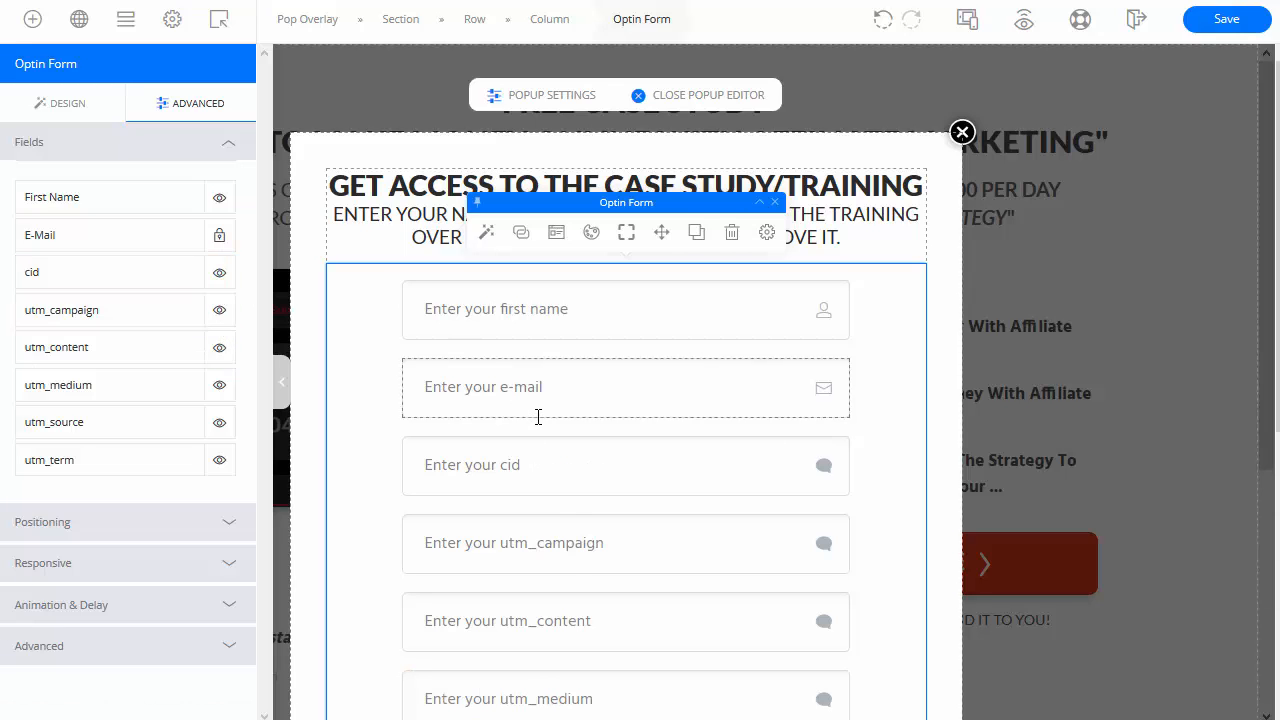
Step: Enter [cmc_id] as the cid input's default value and reopen its settings
left_click(546, 464)
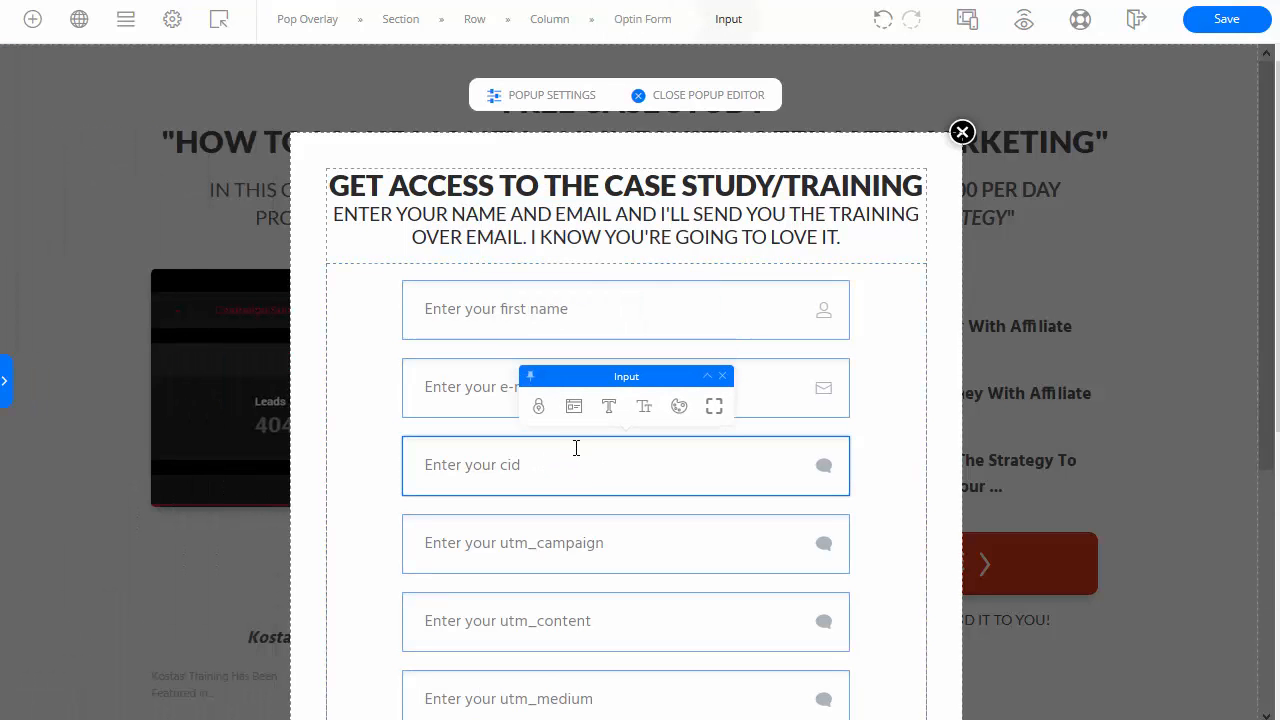
left_click(573, 408)
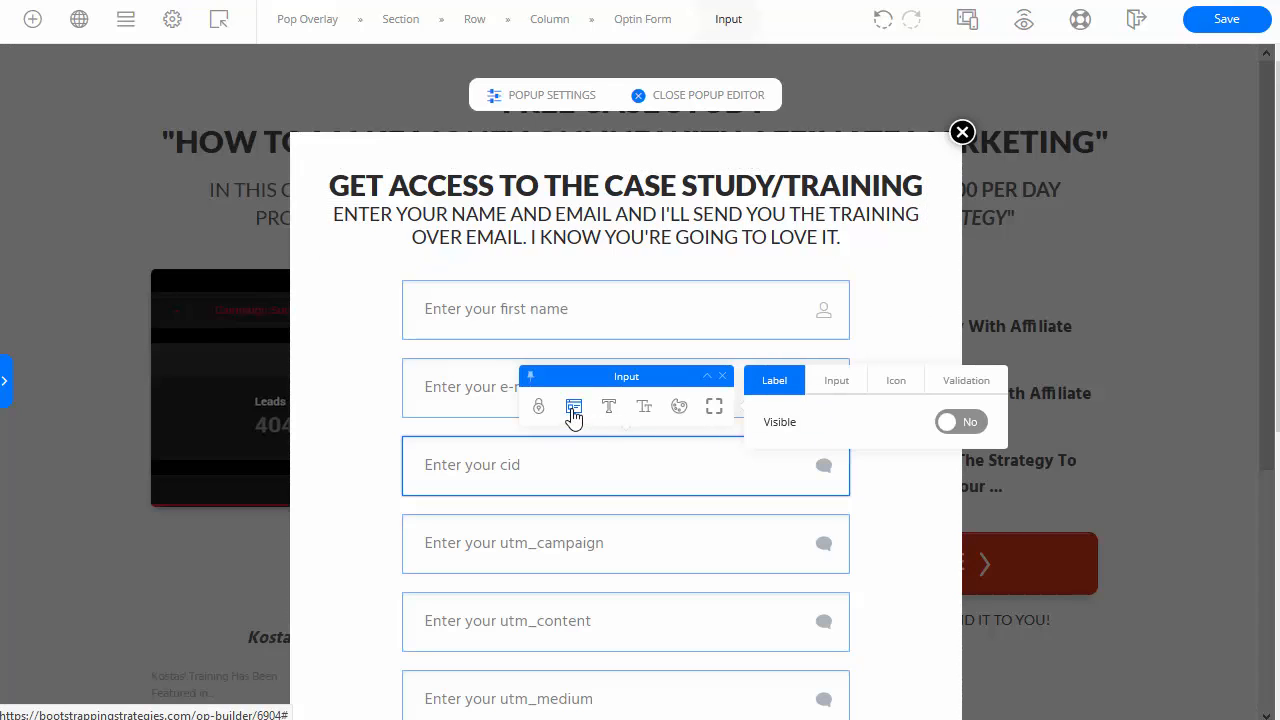
left_click(838, 382)
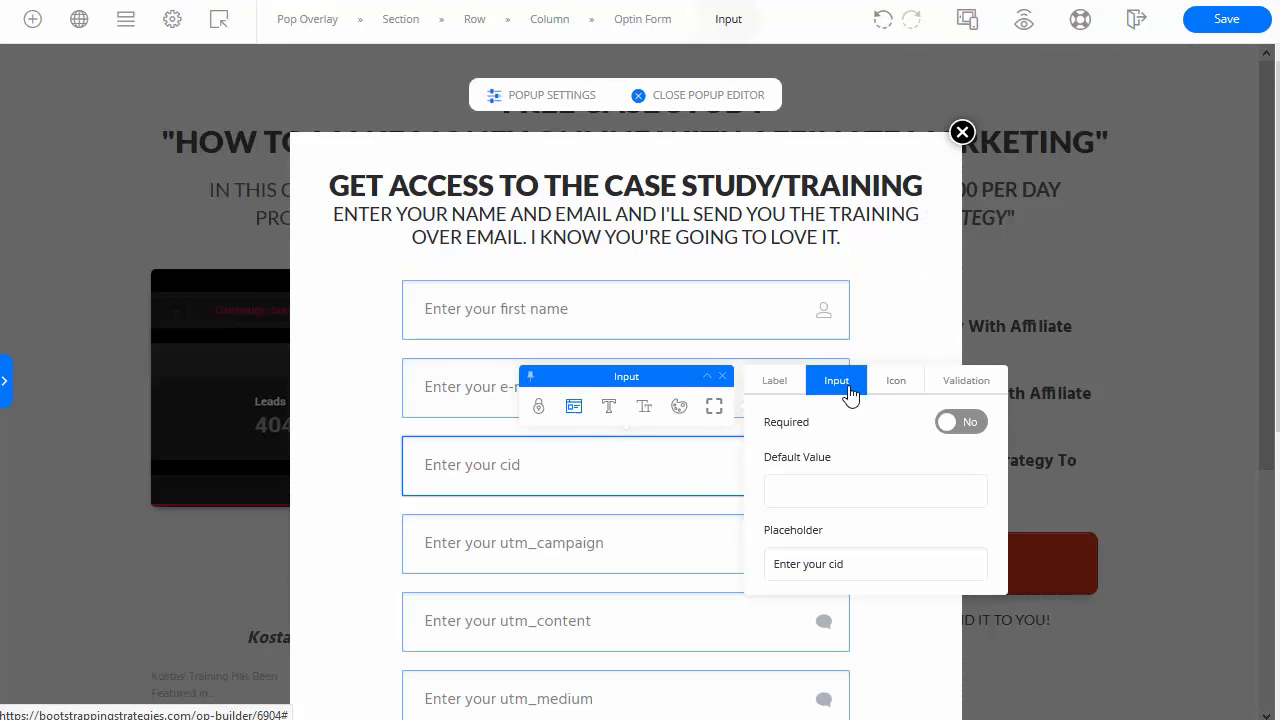
left_click(800, 483)
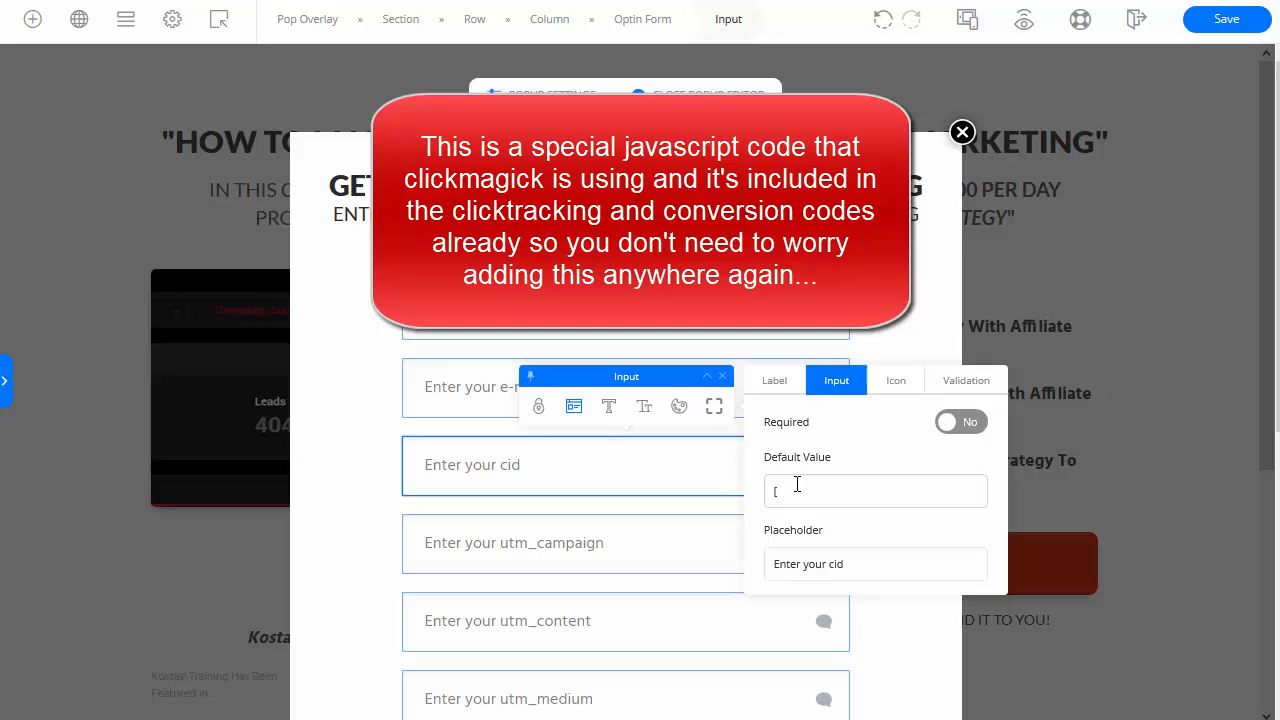
type("cmc")
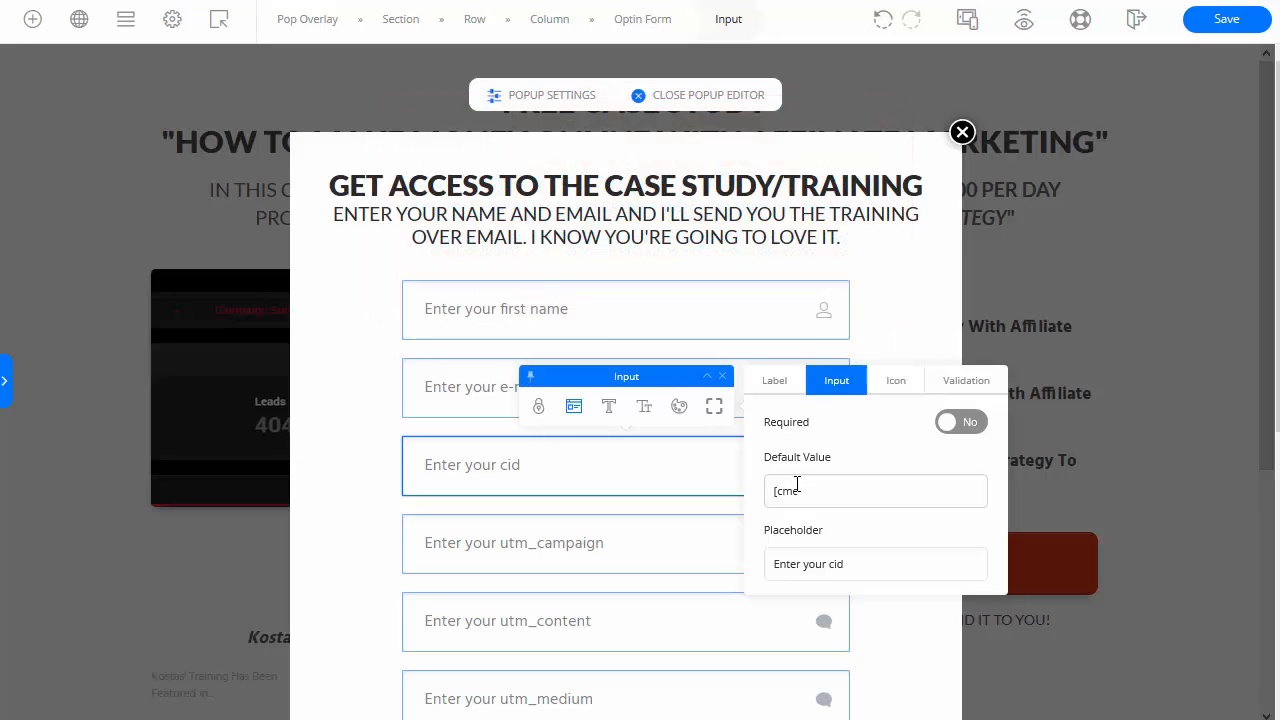
type("_id]")
left_click(588, 548)
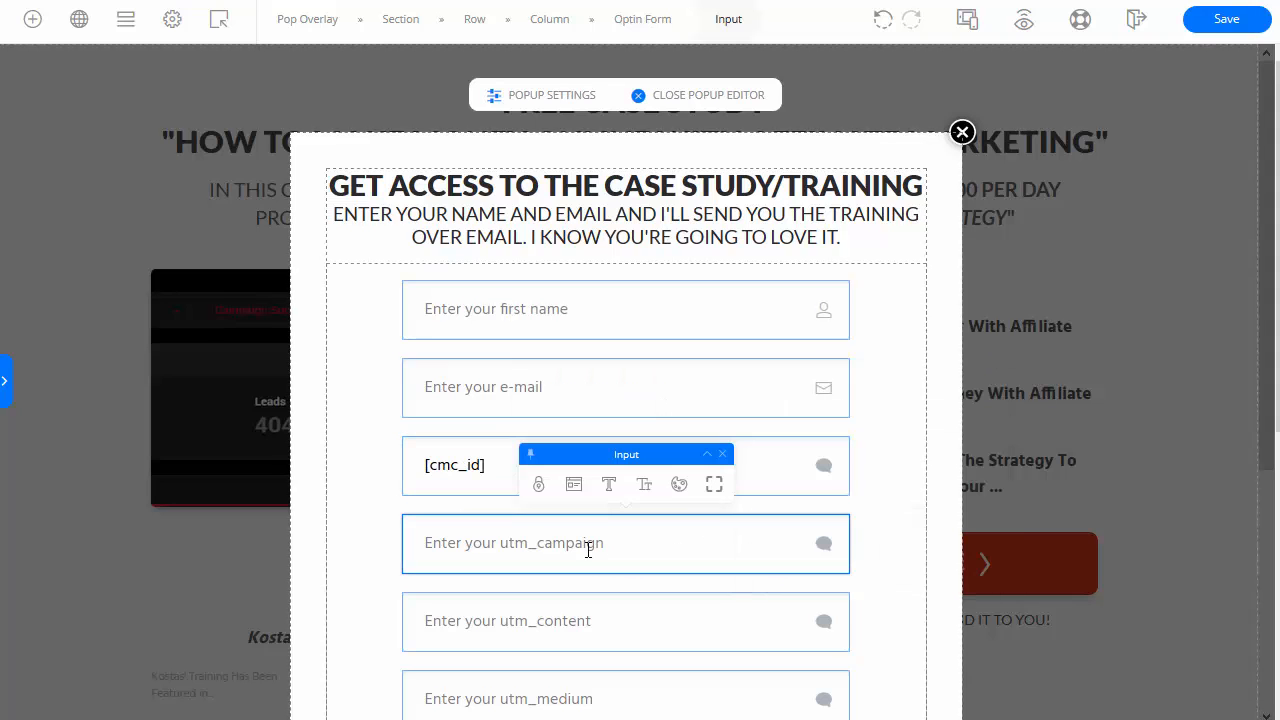
left_click(441, 488)
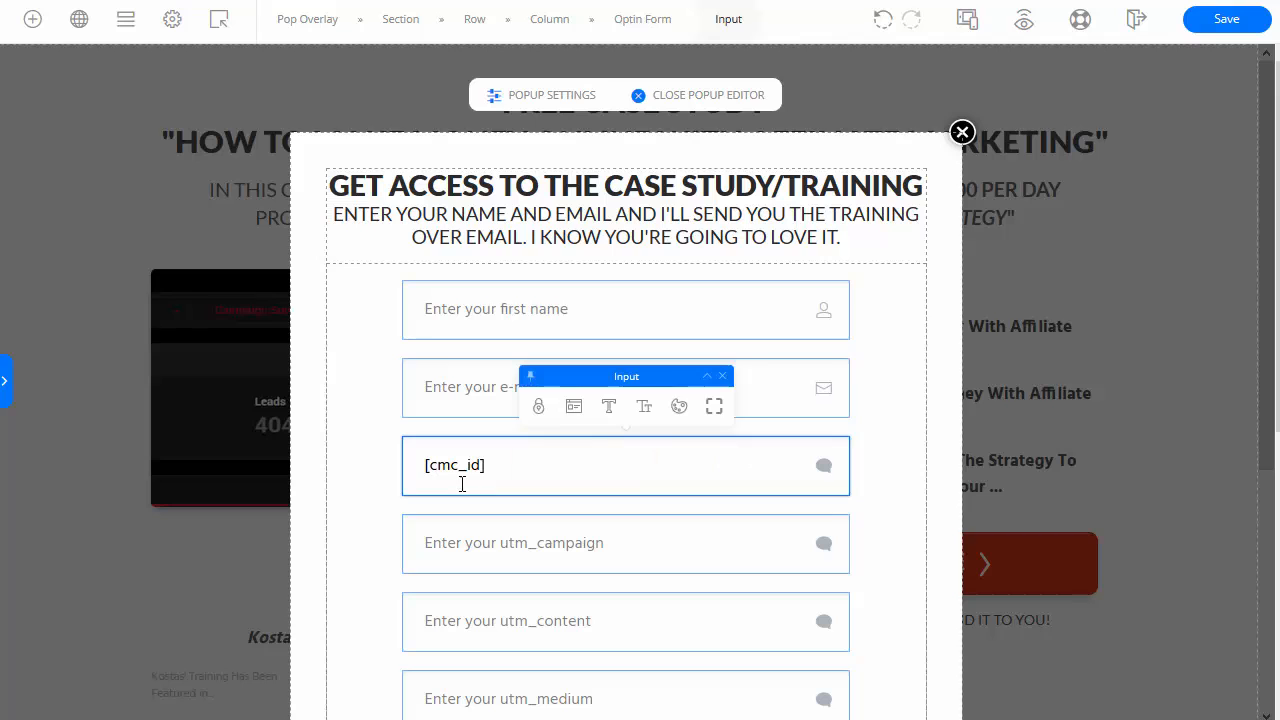
left_click(573, 406)
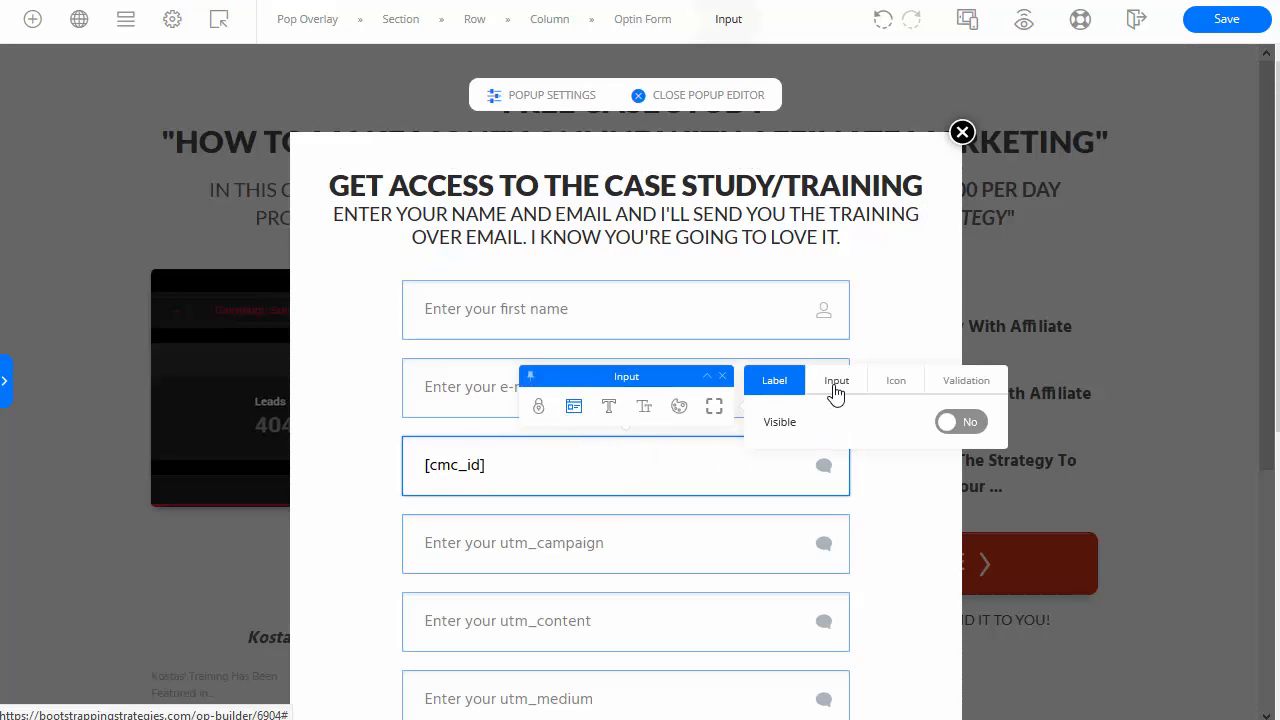
Step: Turn on field labels and enter [utm_campaign] as the utm_campaign input's default value
left_click(958, 424)
scroll(491, 586, "down", 3)
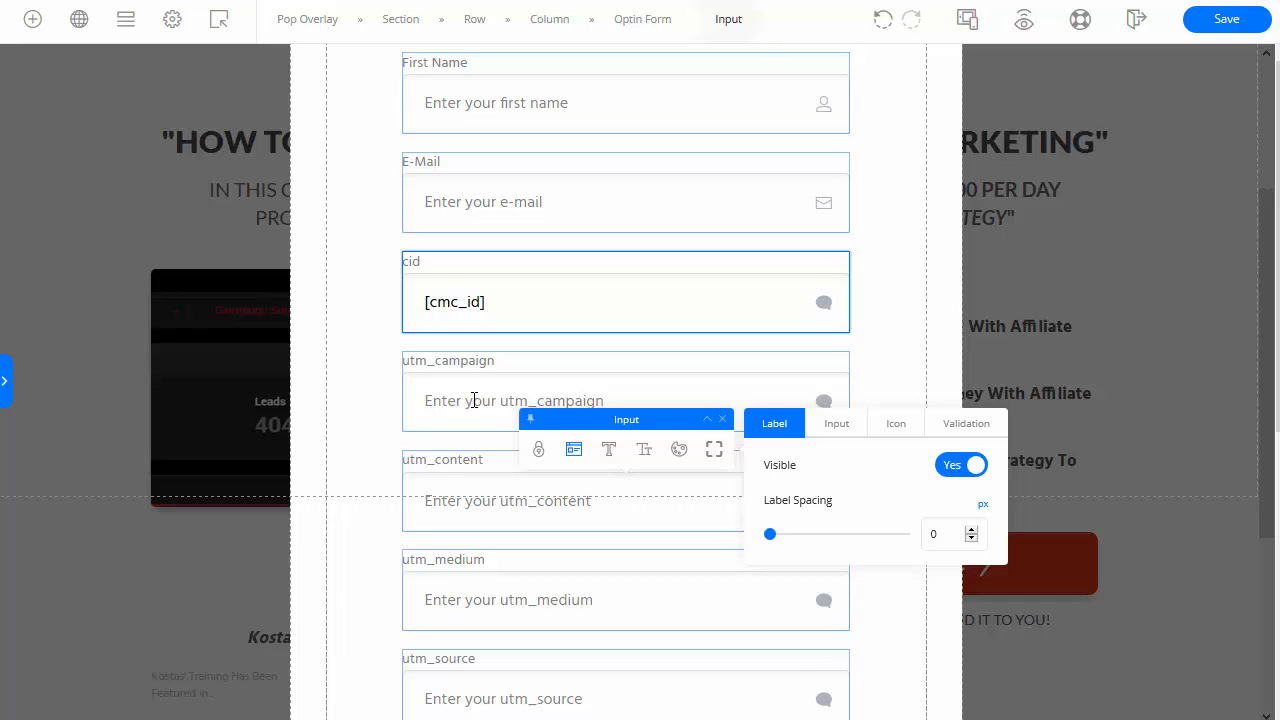
left_click(509, 428)
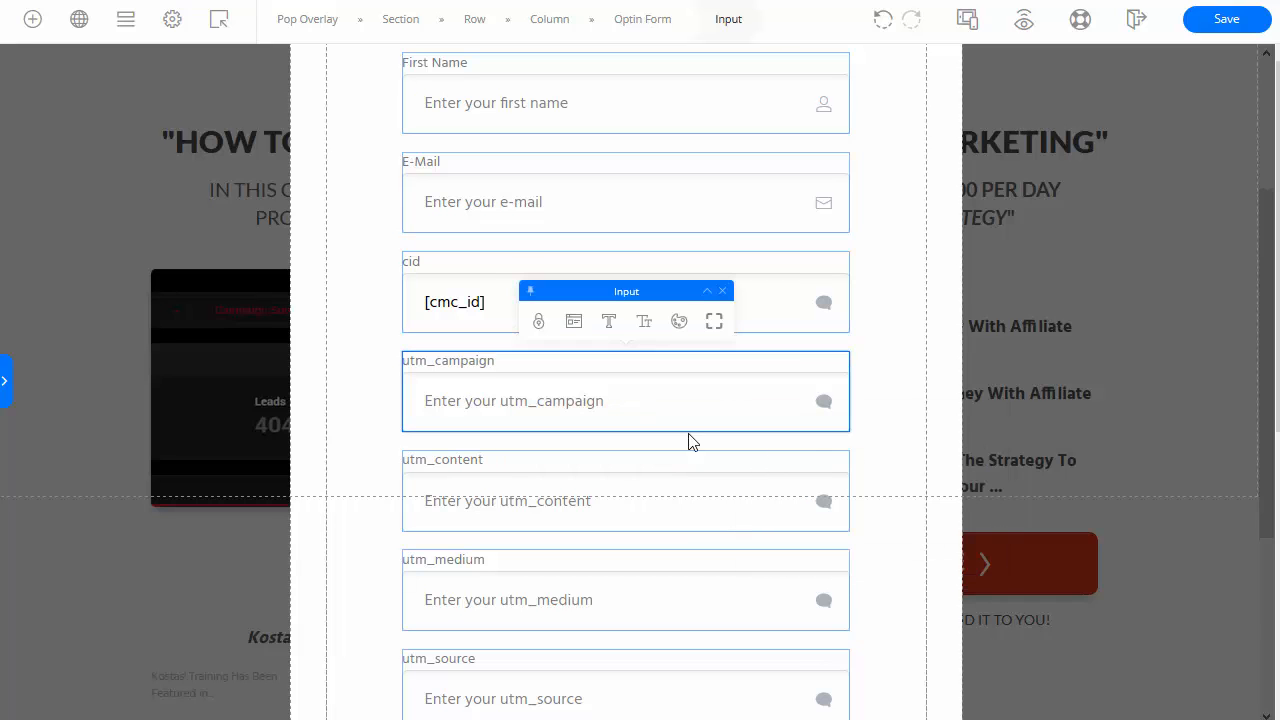
left_click(589, 330)
left_click(834, 298)
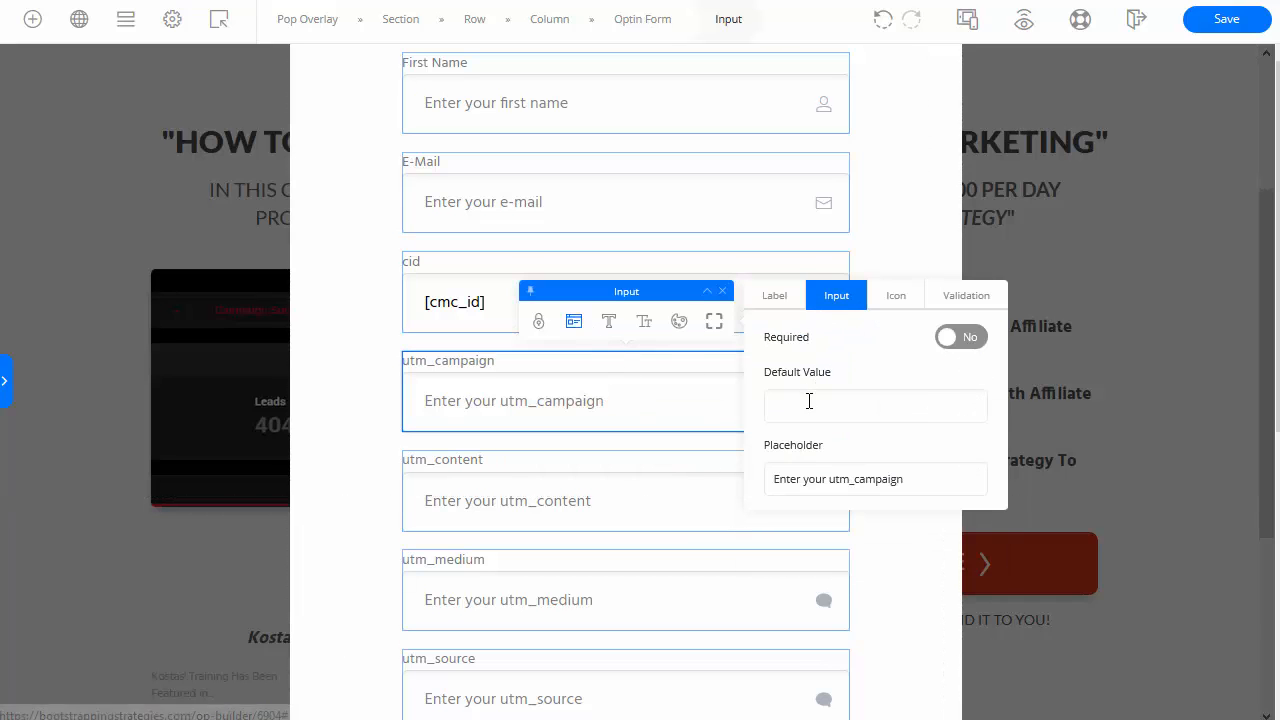
type("[")
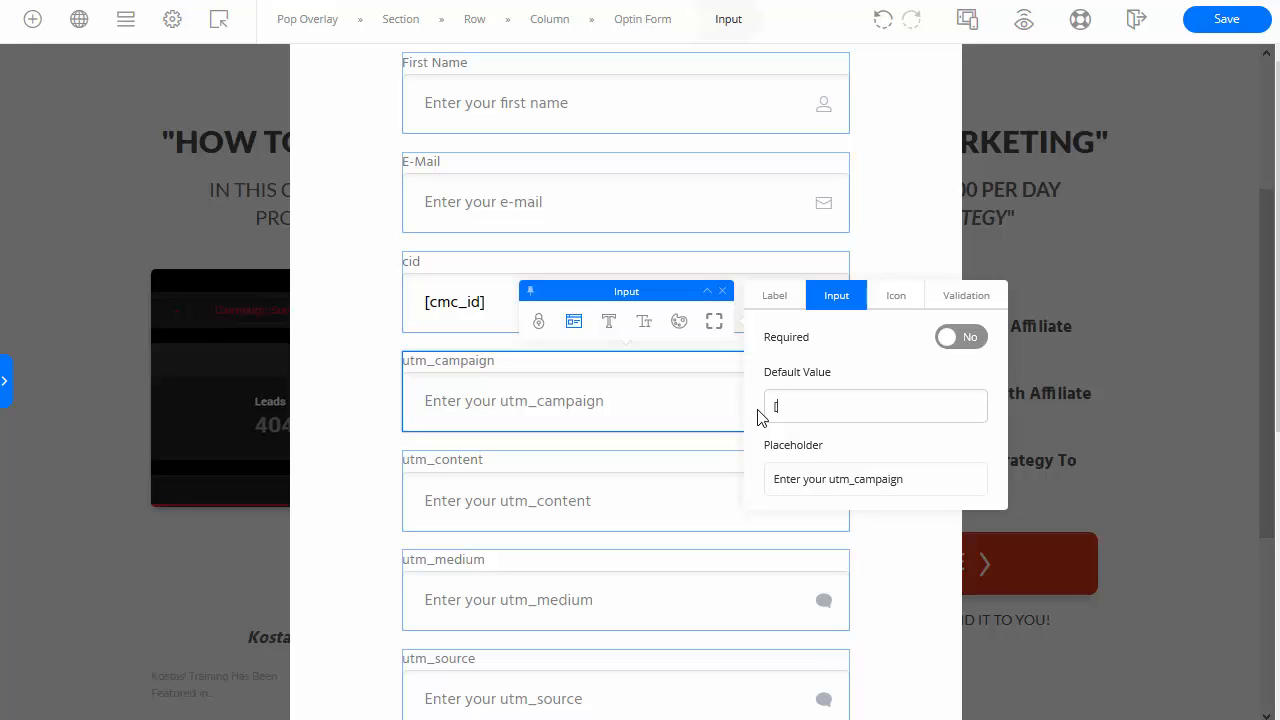
type("utm_campaign")
left_click_drag(886, 407, 712, 396)
key("ctrl+c")
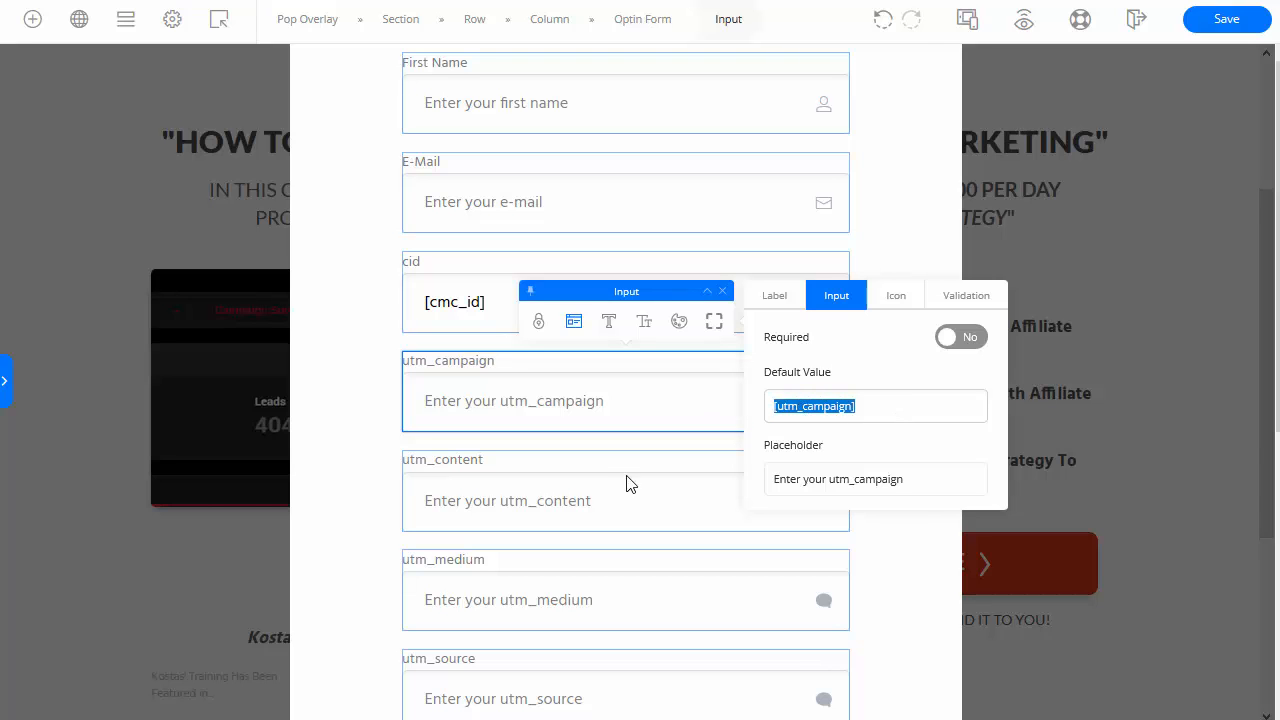
Step: Set the utm_content field's Default Value to [utm_content] by editing the pasted [utm_campaign] value
left_click(576, 503)
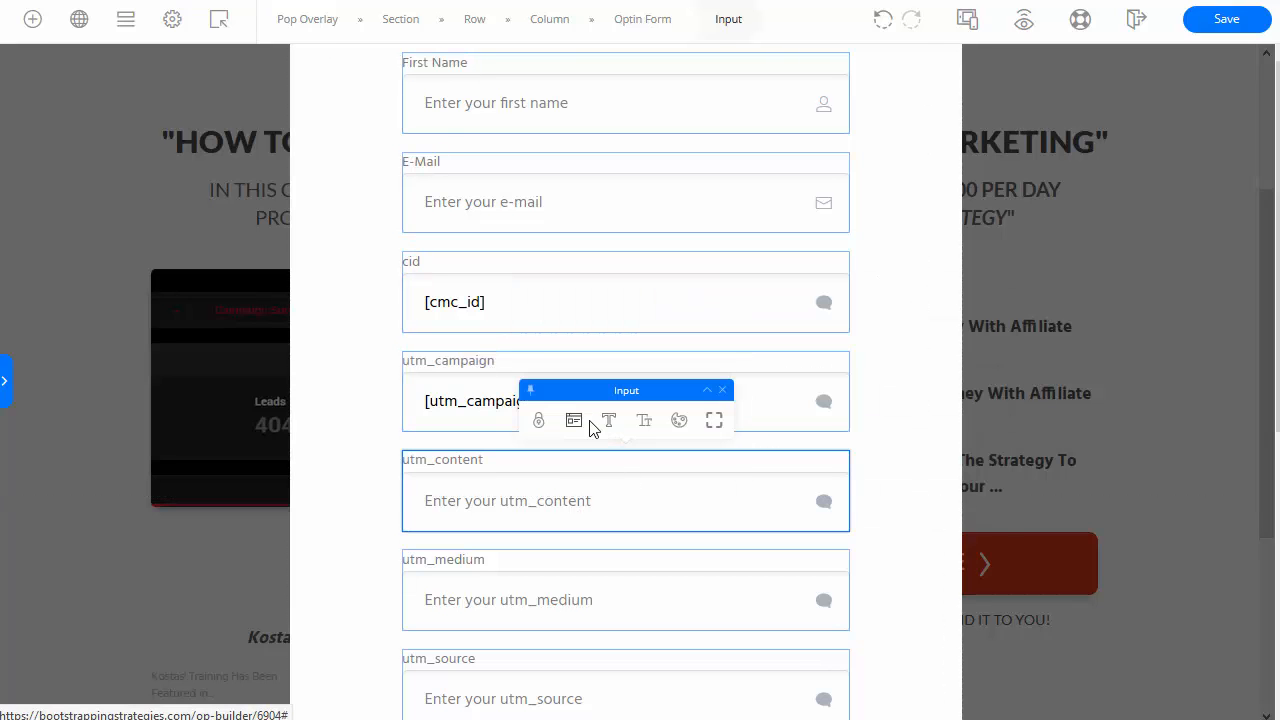
left_click(574, 421)
left_click(836, 400)
left_click(841, 505)
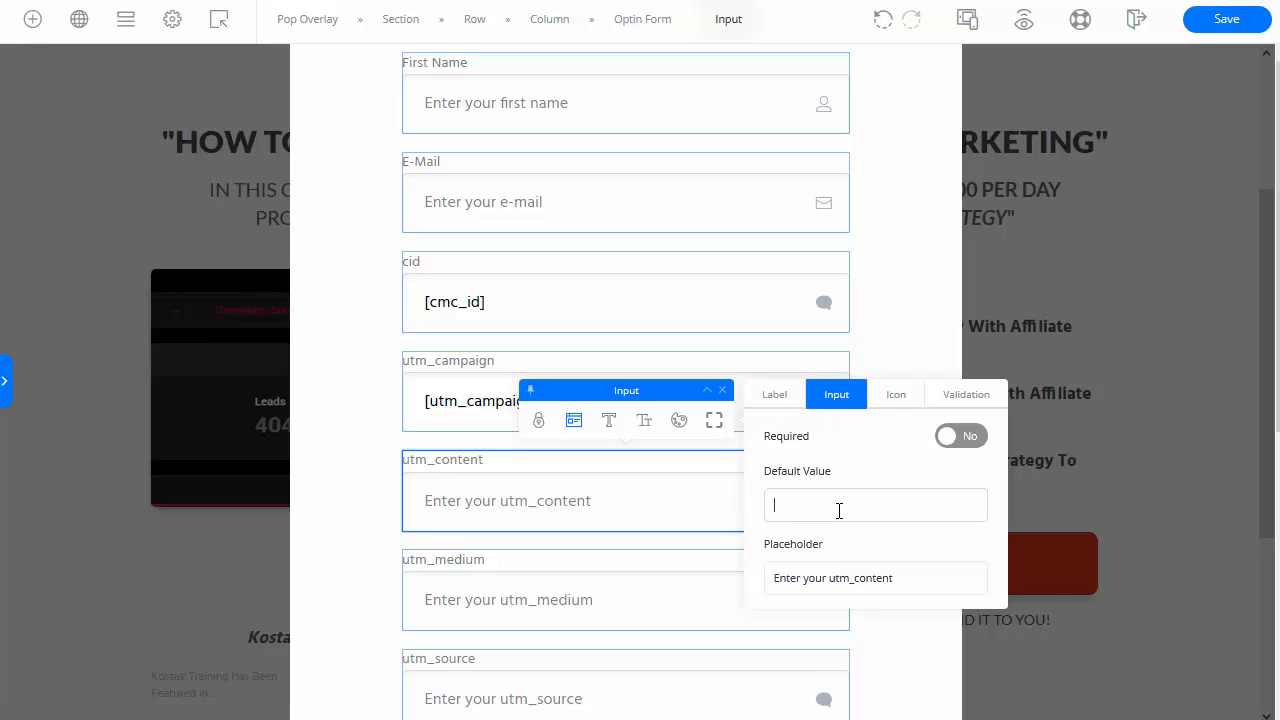
key("ctrl+v")
key("BackSpace")
key("BackSpace")
key("BackSpace")
key("BackSpace")
key("BackSpace")
key("BackSpace")
key("BackSpace")
type("on")
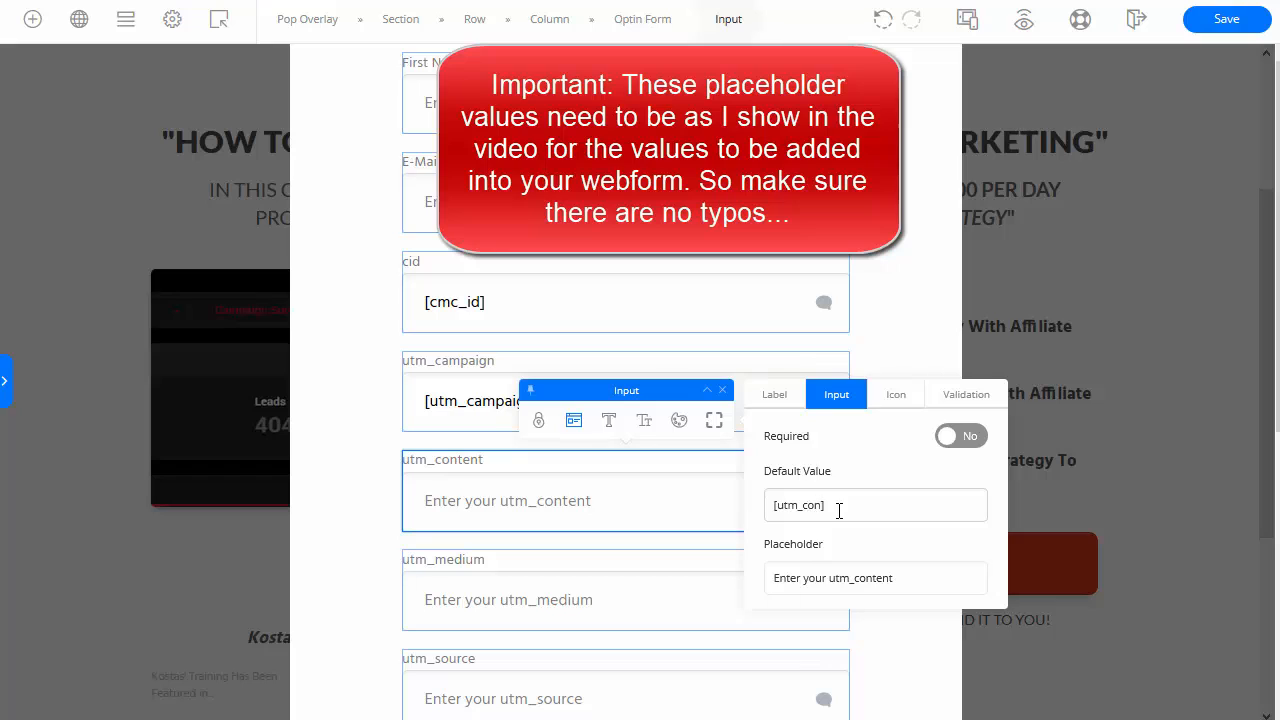
type("tent")
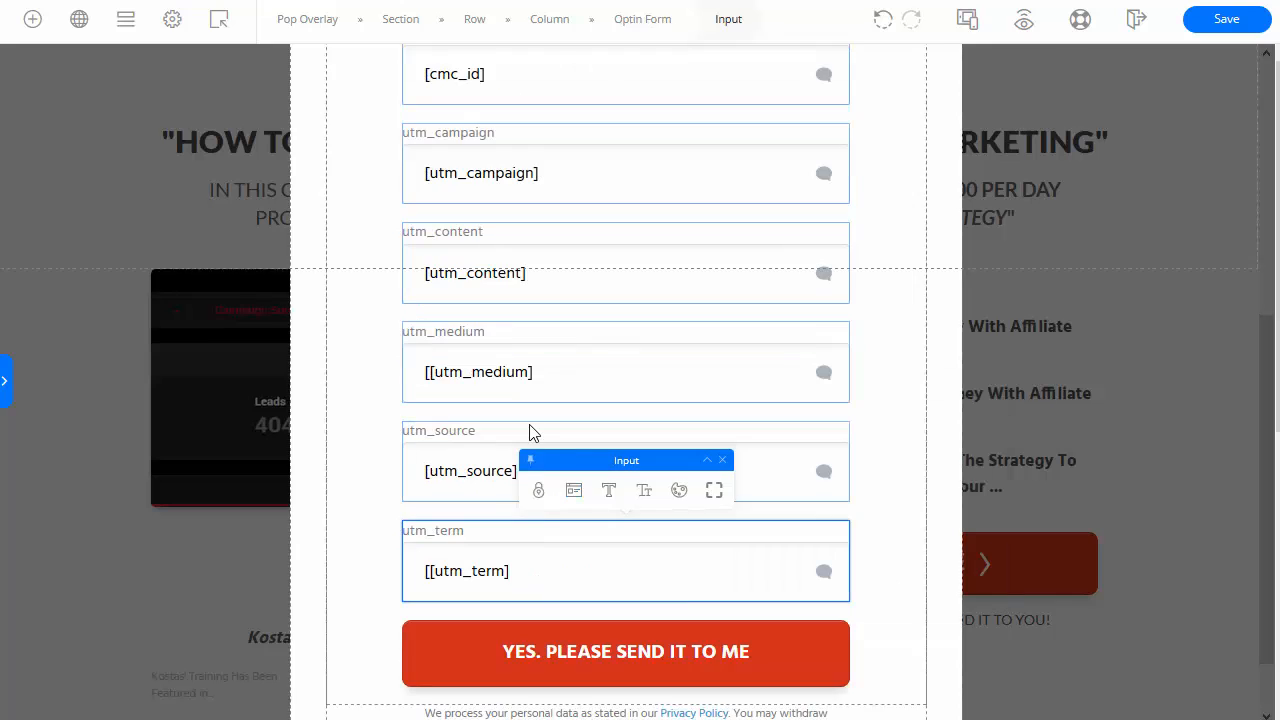
Step: Review the prefilled cid and UTM fields, then save the OptimizePress popup
scroll(531, 432, "up", 3)
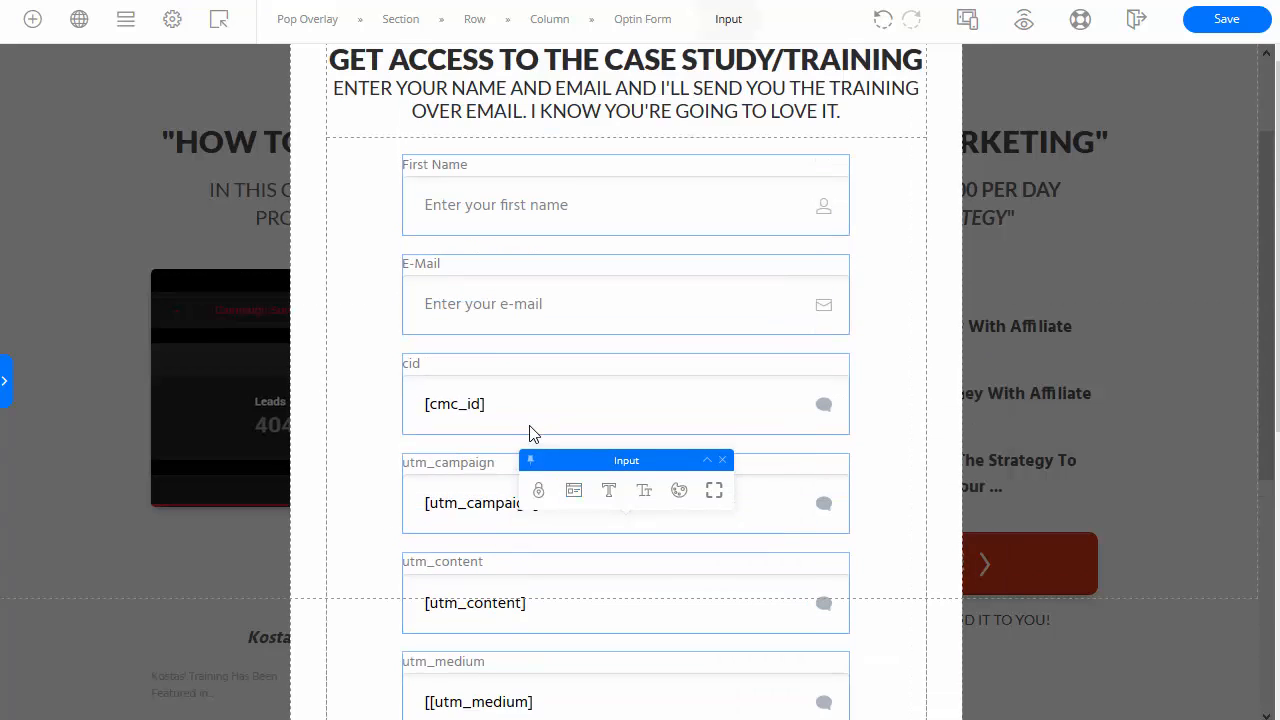
scroll(531, 432, "down", 3)
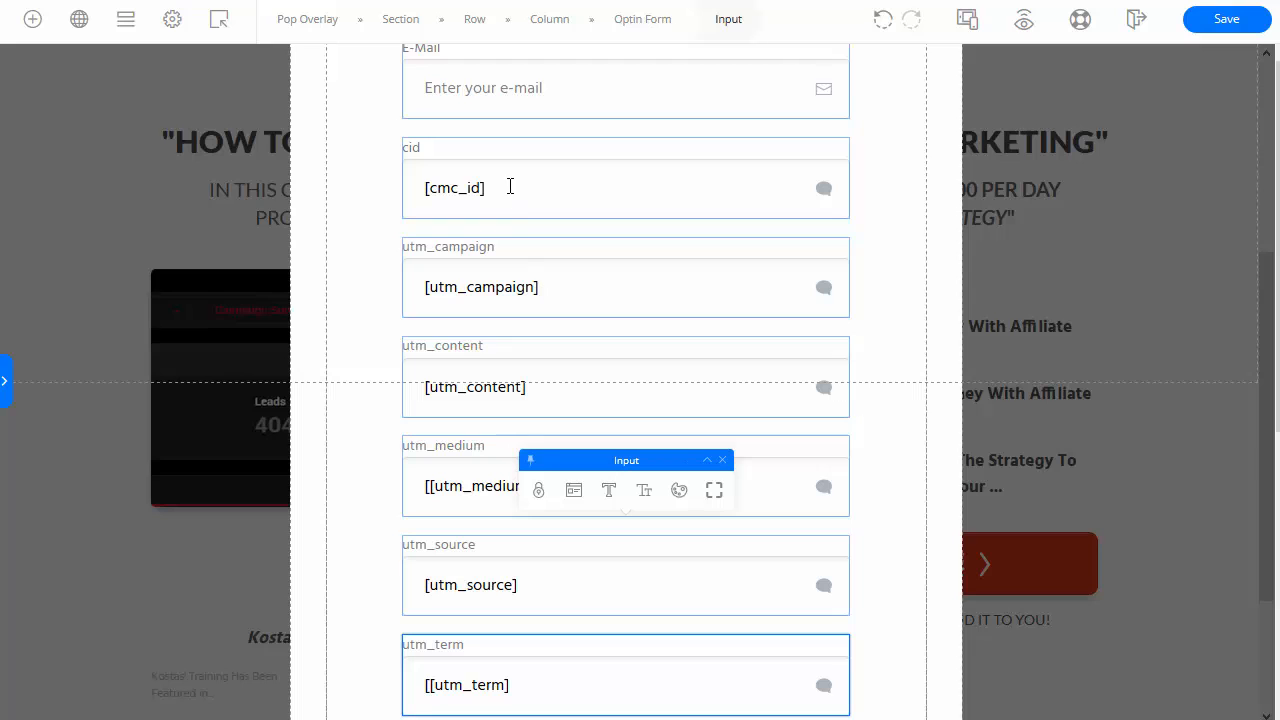
scroll(488, 290, "down", 3)
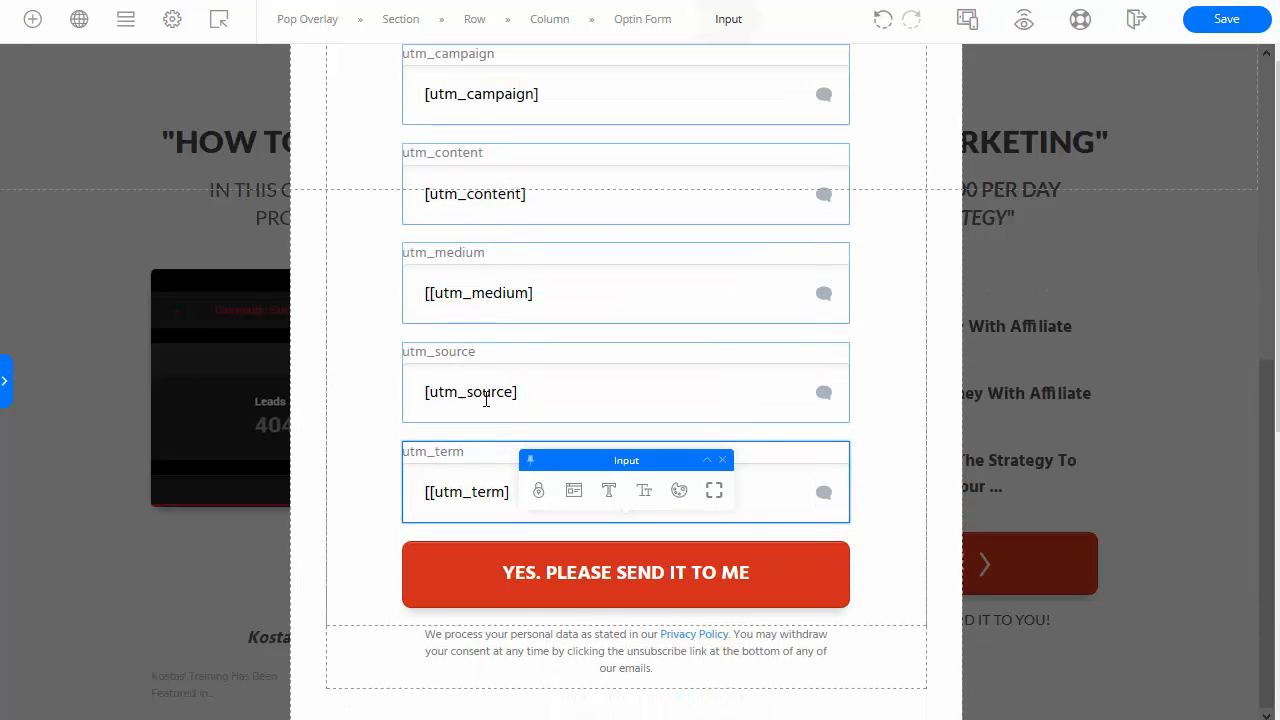
scroll(486, 399, "up", 6)
scroll(498, 414, "down", 3)
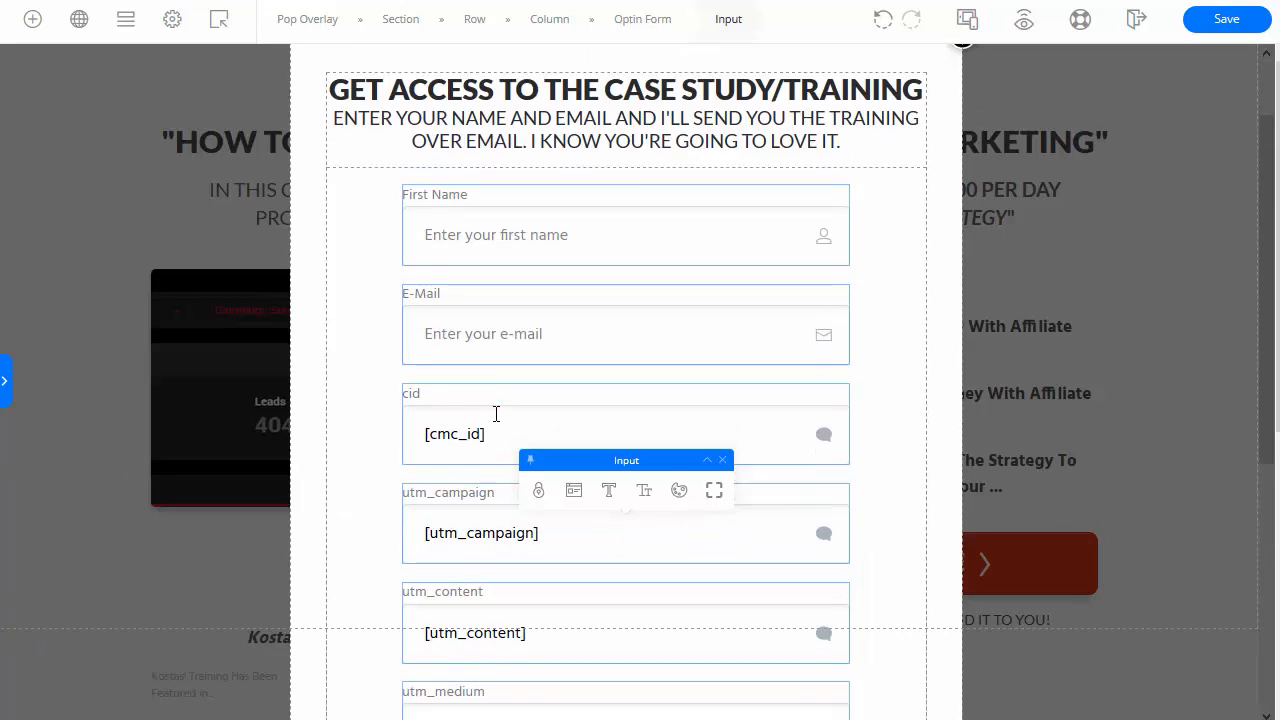
left_click(1224, 20)
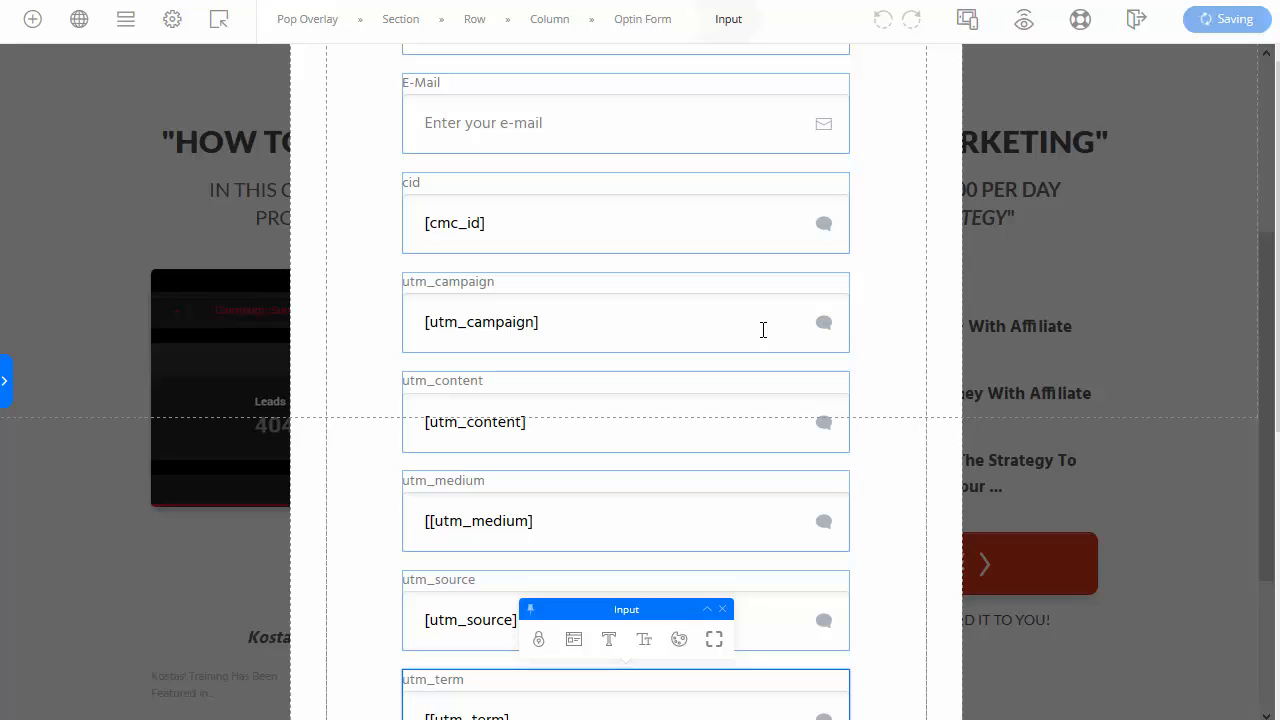
left_click(1024, 22)
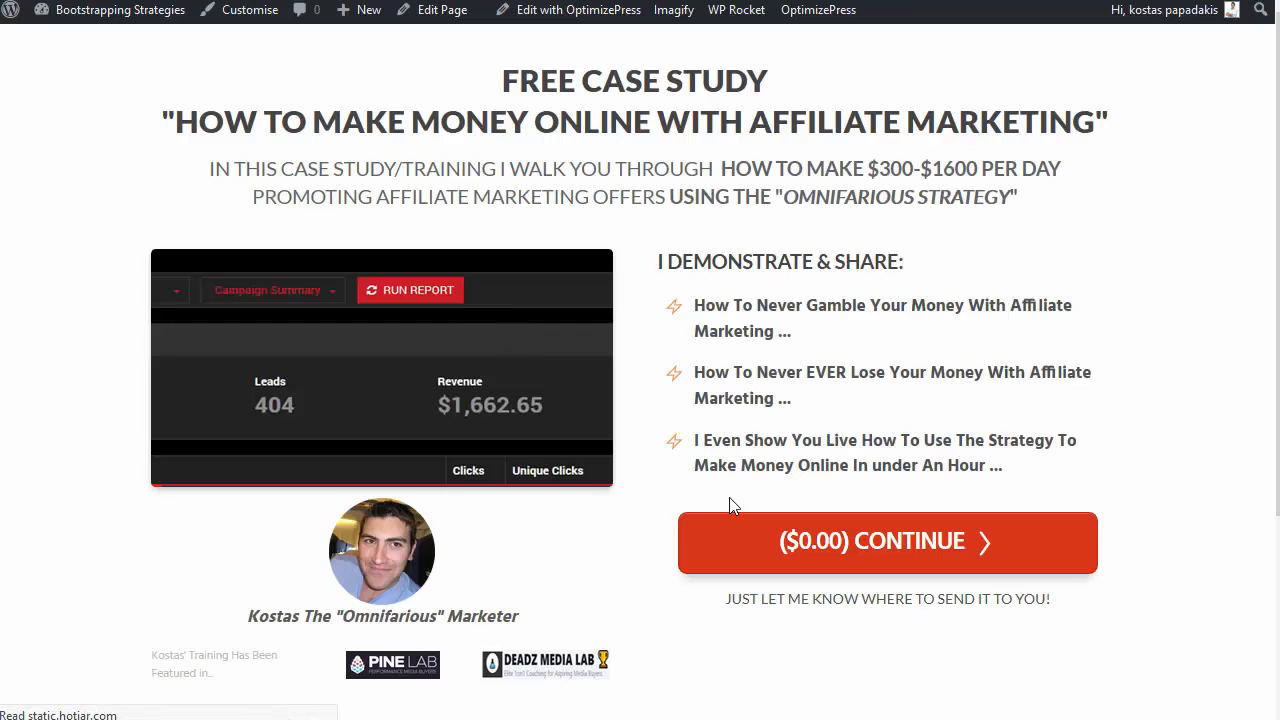
left_click(845, 550)
scroll(553, 297, "down", 2)
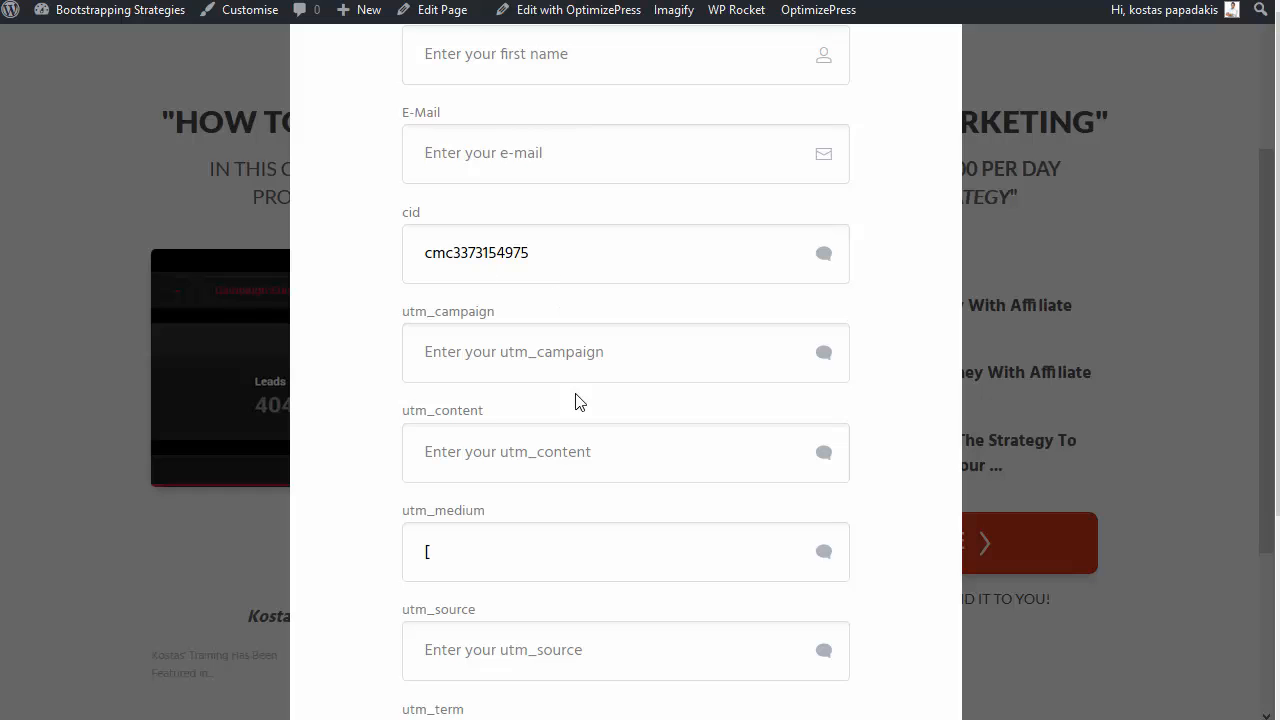
scroll(577, 400, "down", 3)
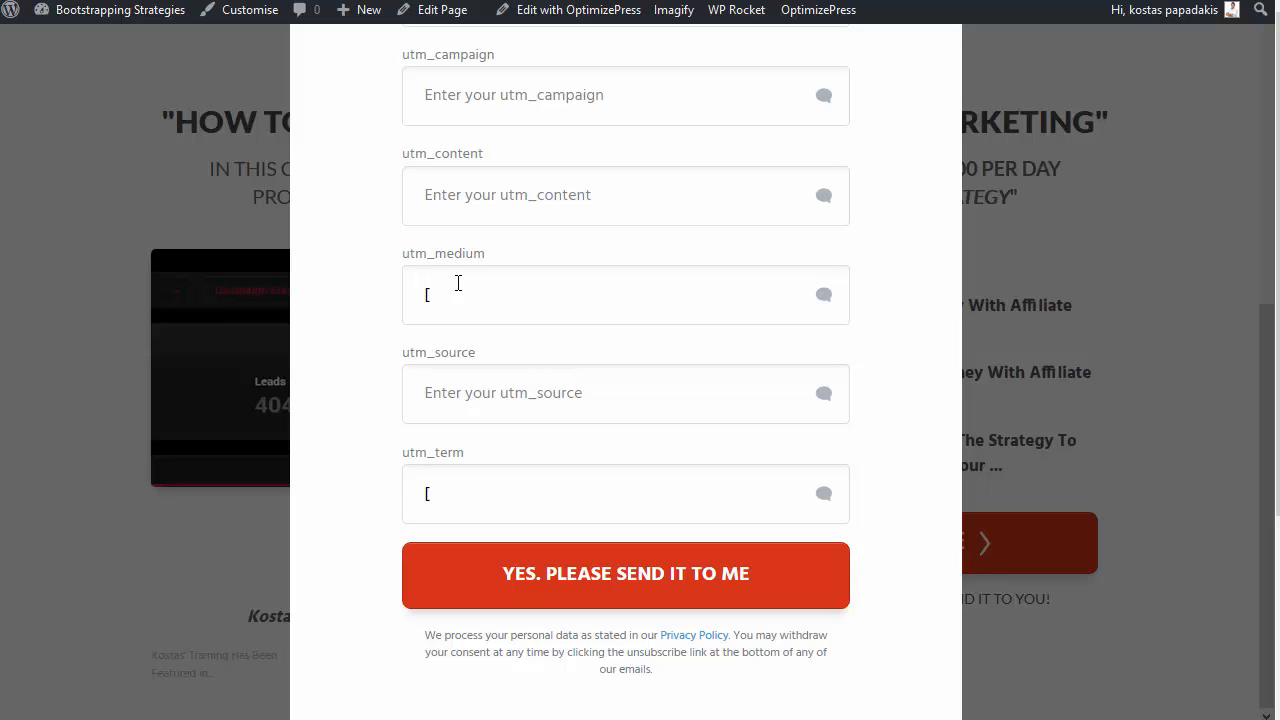
scroll(566, 385, "up", 3)
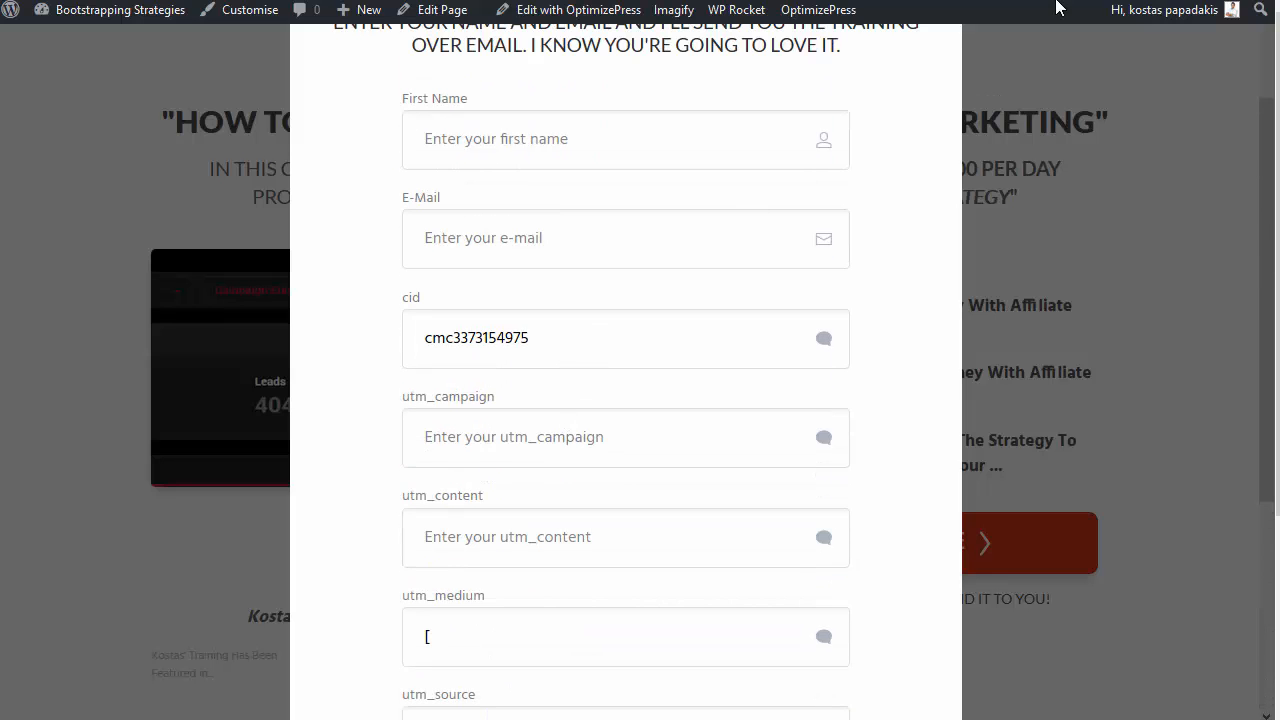
scroll(710, 224, "up", 1)
left_click(748, 97)
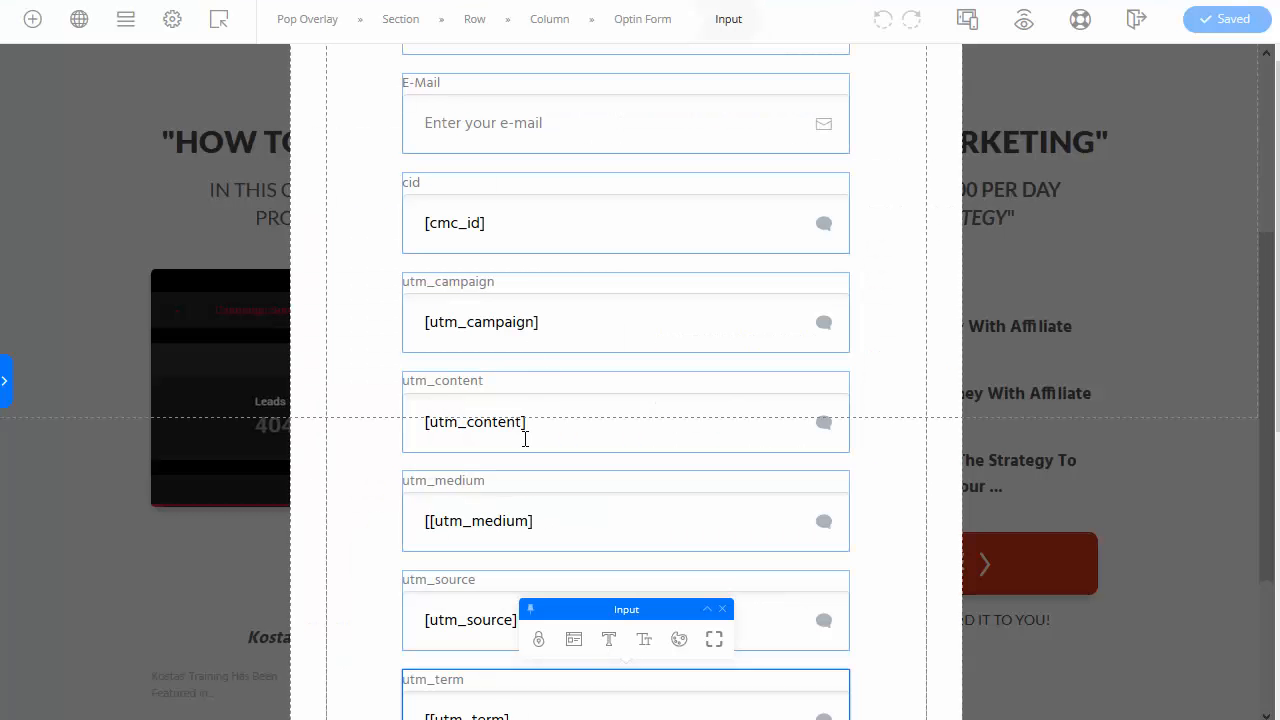
Step: Fix the utm_medium Default Value to [utm_medium] by removing the extra leading bracket
scroll(514, 413, "down", 1)
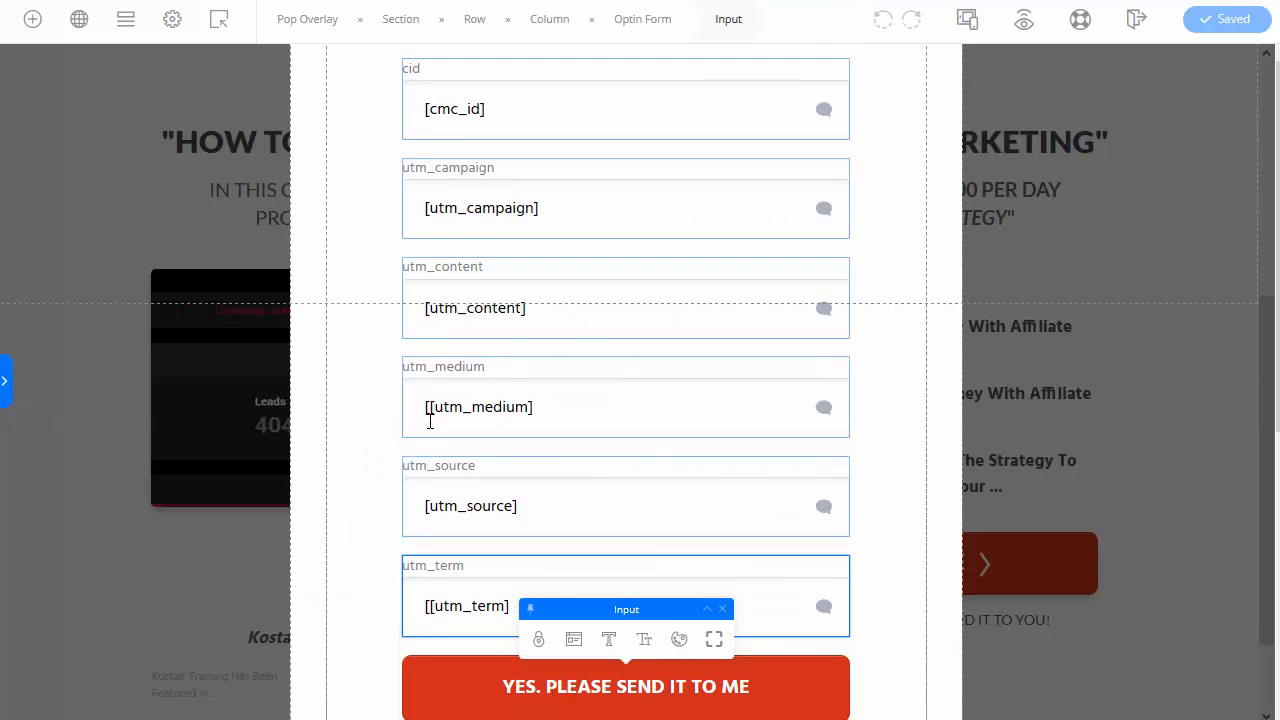
left_click(434, 412)
left_click(573, 326)
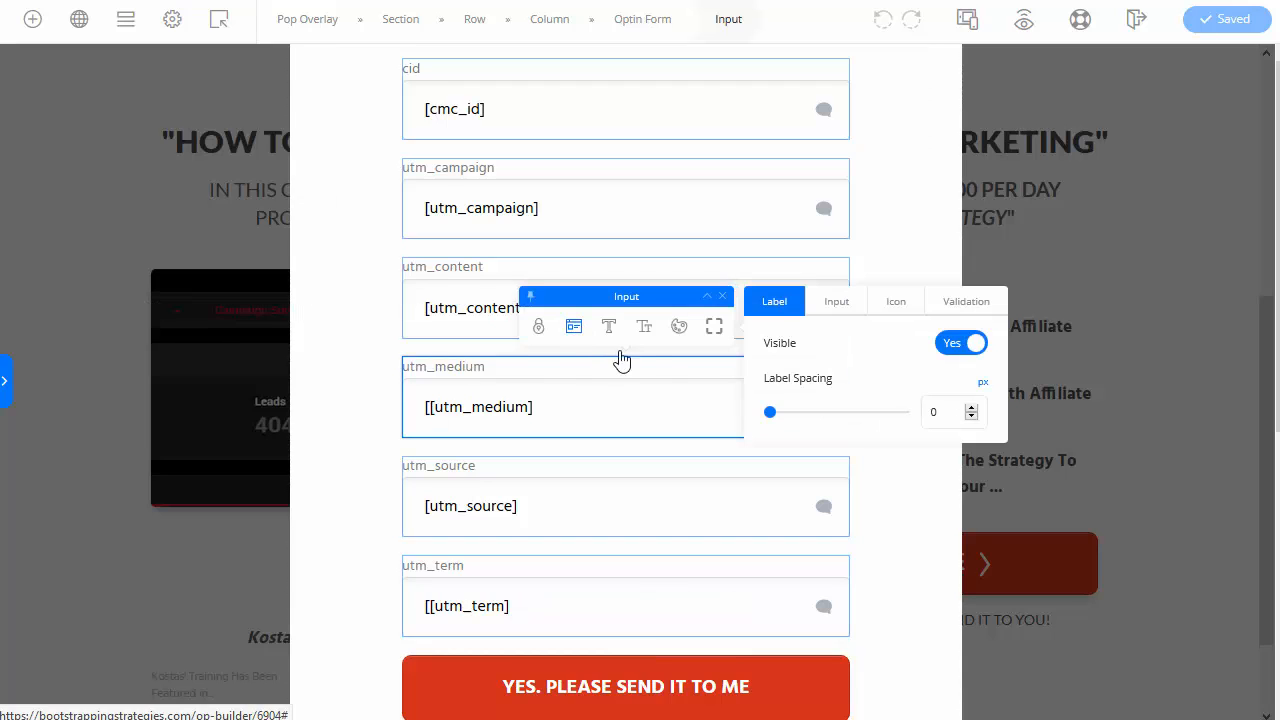
left_click(840, 305)
left_click(777, 411)
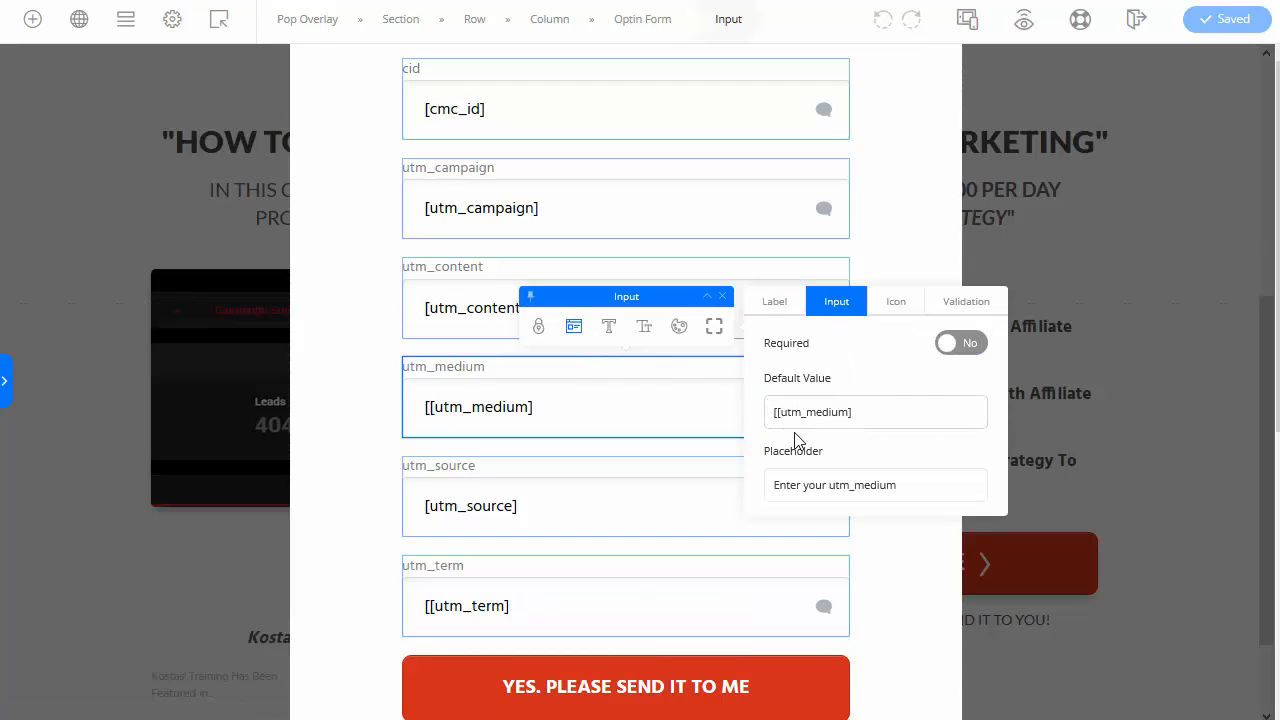
key("BackSpace")
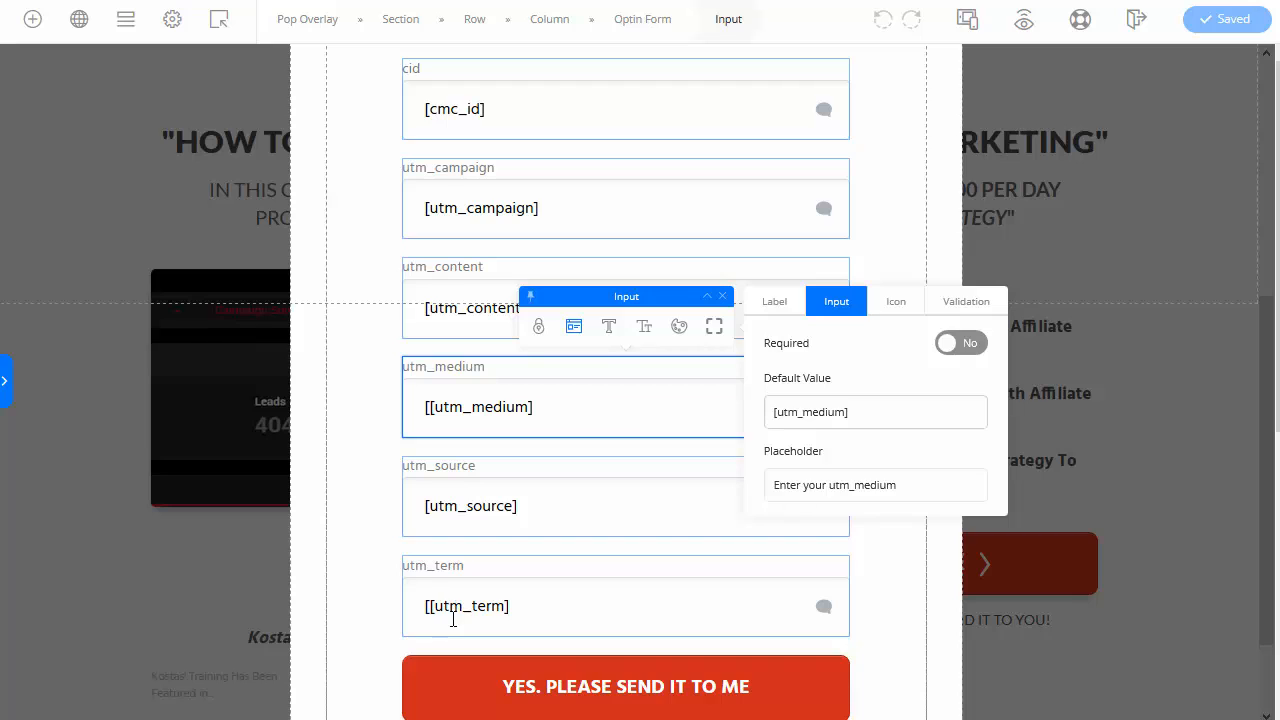
Step: Fix the utm_term Default Value to [utm_term] by removing the extra leading bracket
left_click(452, 610)
left_click(573, 526)
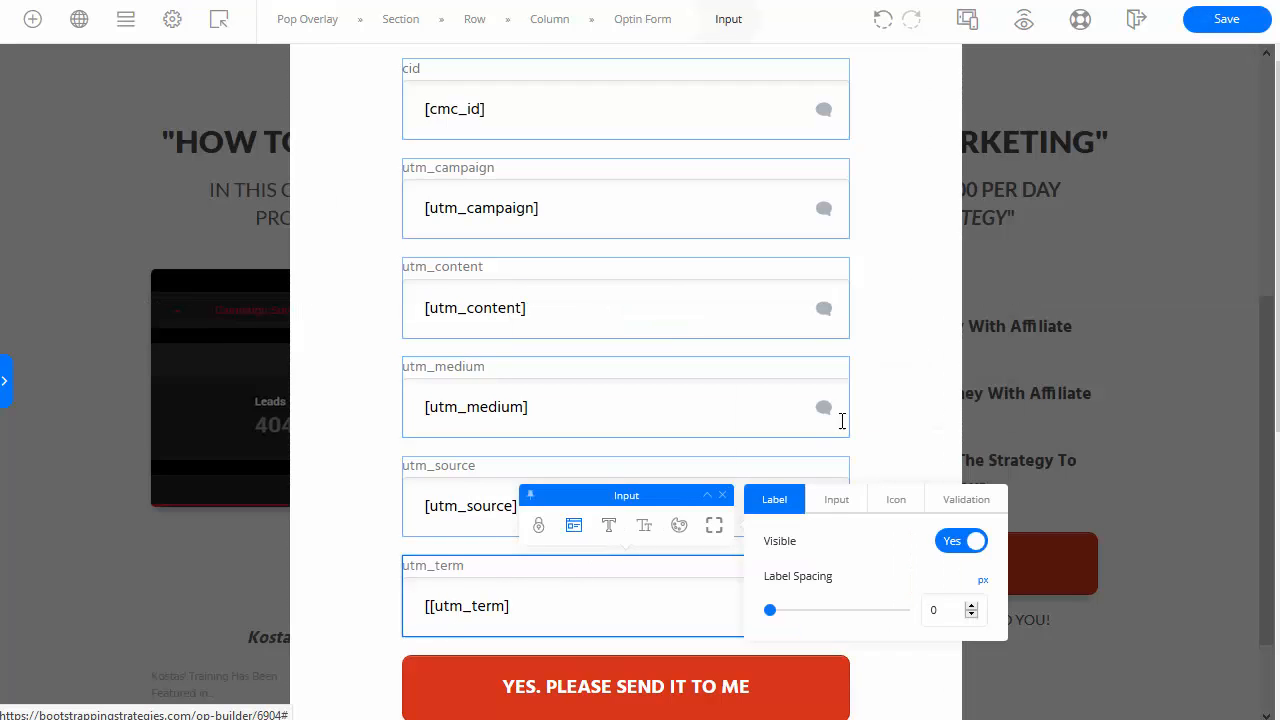
left_click(838, 500)
left_click(775, 609)
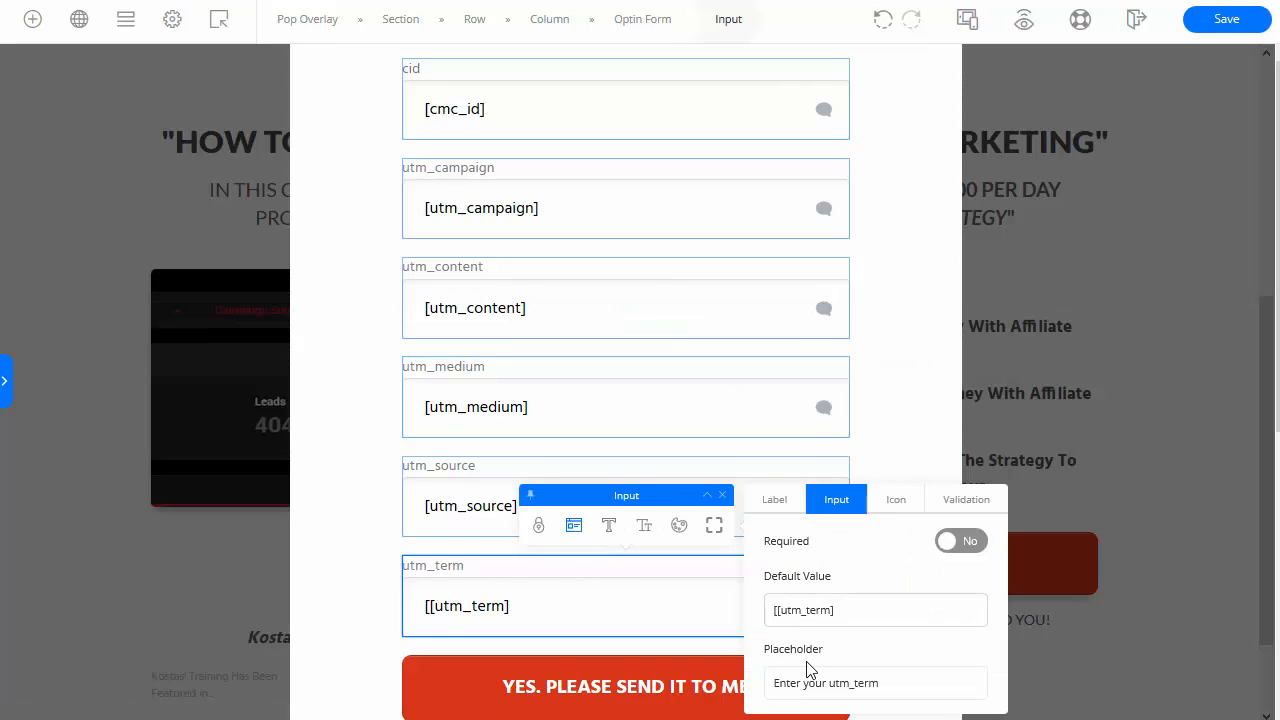
key("BackSpace")
Step: Save the corrected optin popup form
left_click(474, 351)
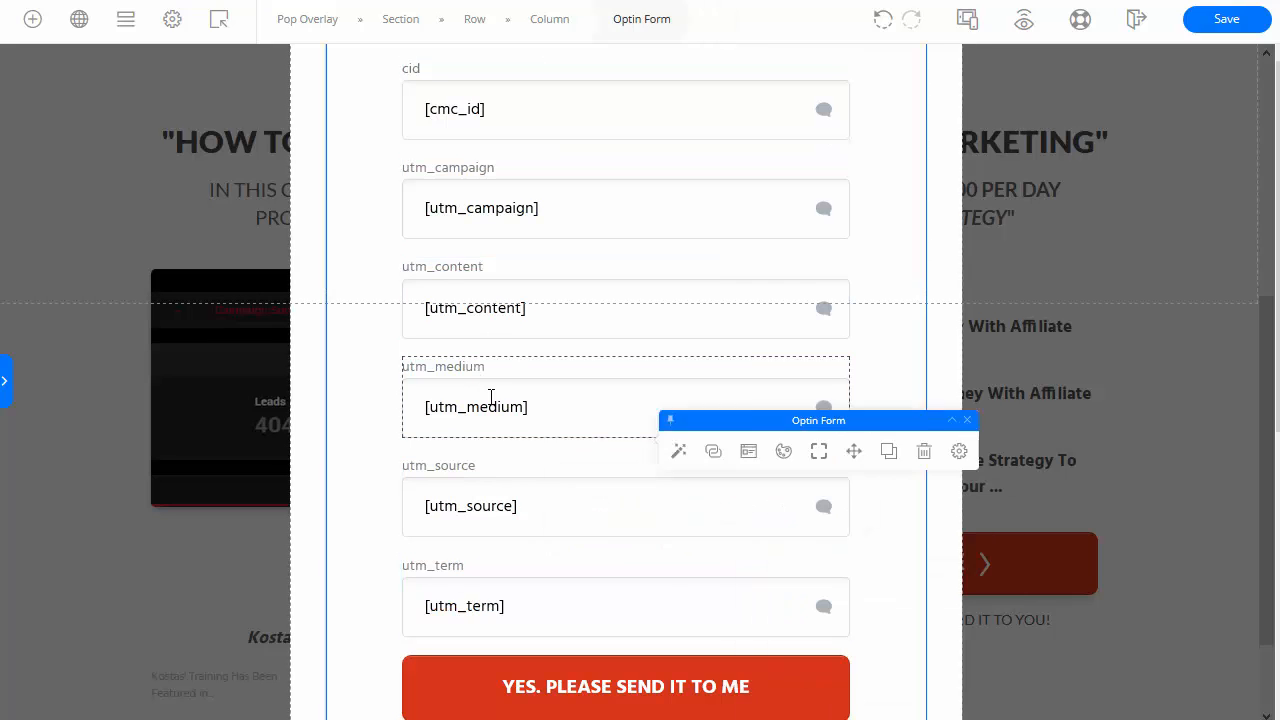
scroll(491, 449, "up", 3)
scroll(491, 523, "down", 2)
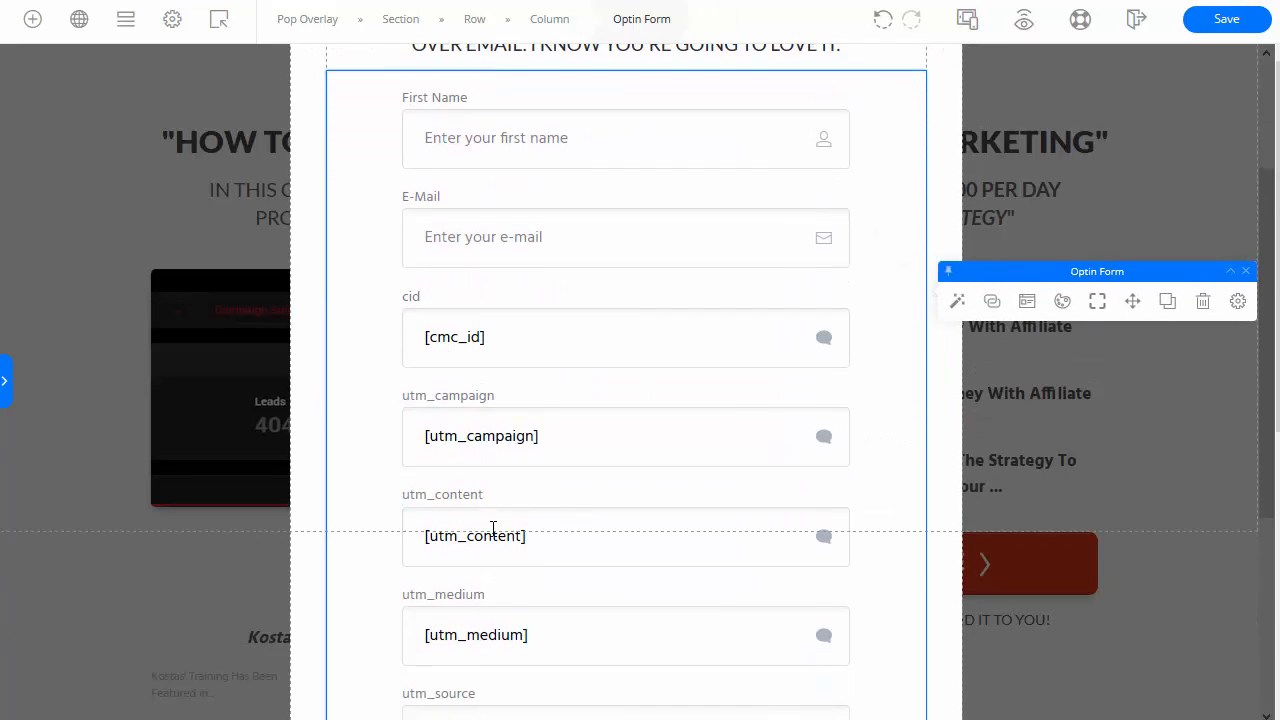
scroll(491, 523, "up", 3)
left_click(1228, 22)
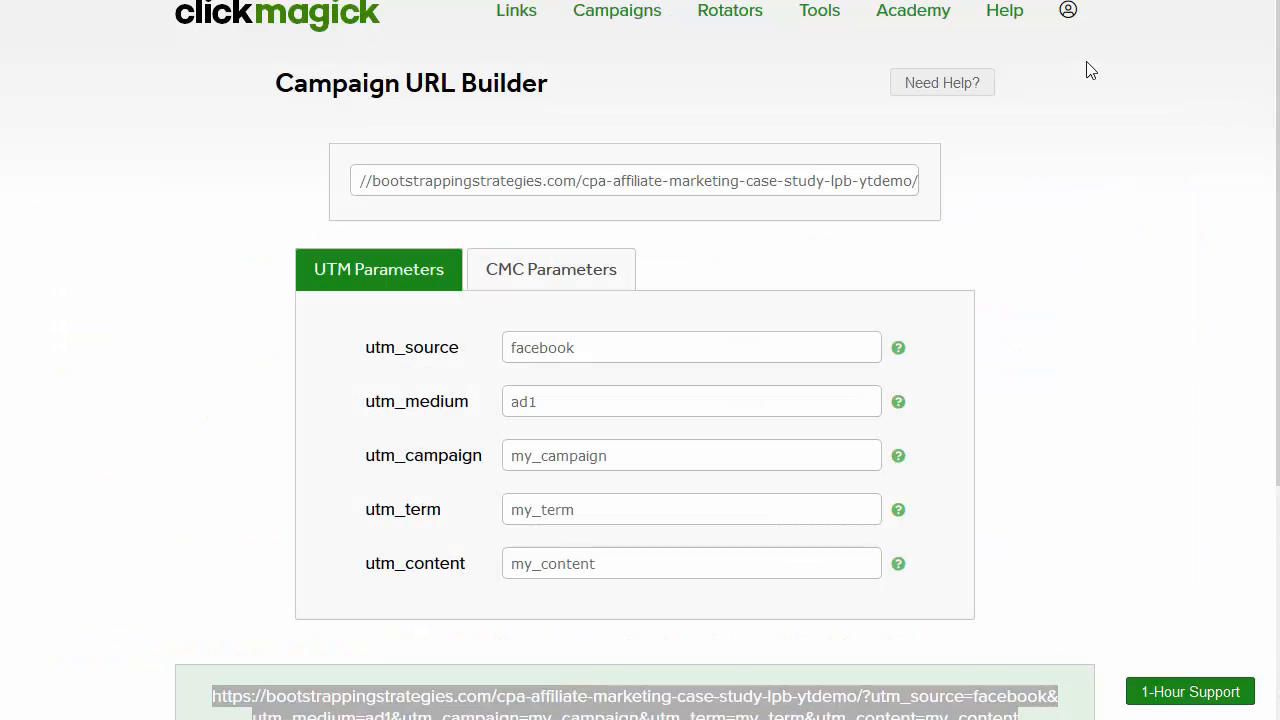
Step: Change the utm_source value to google
left_click_drag(714, 187, 890, 185)
double_click(629, 350)
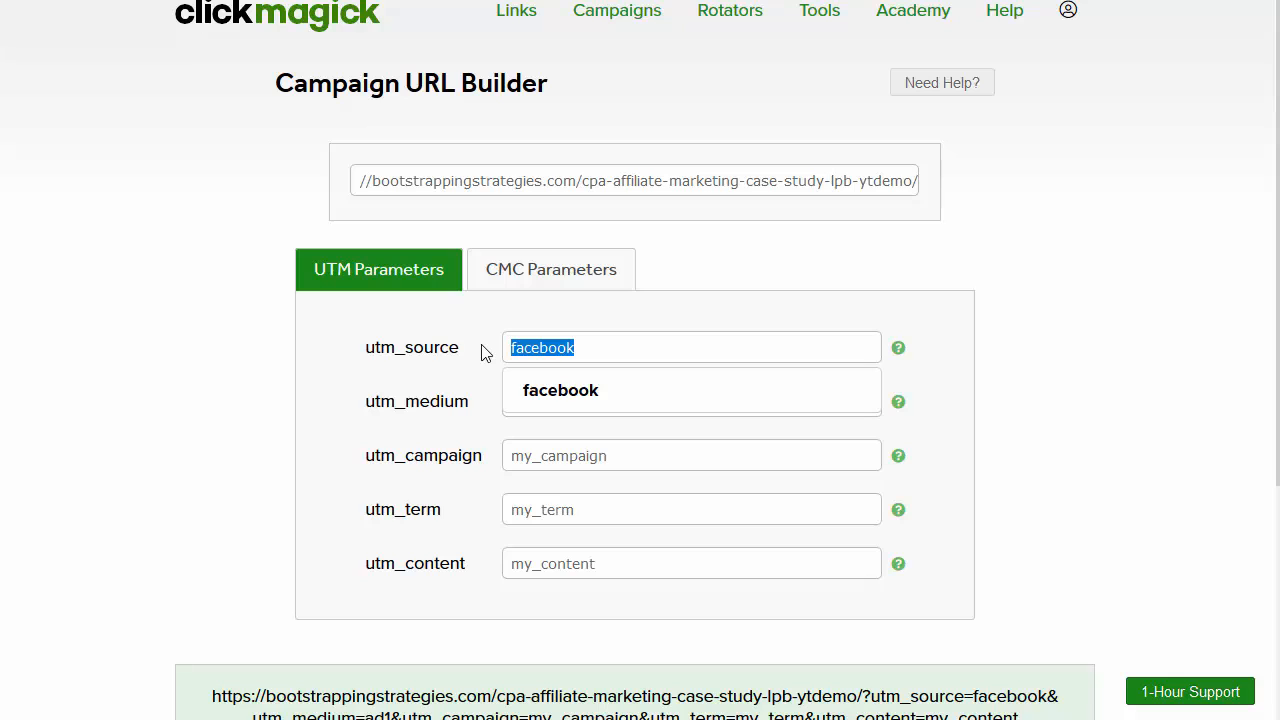
type("google")
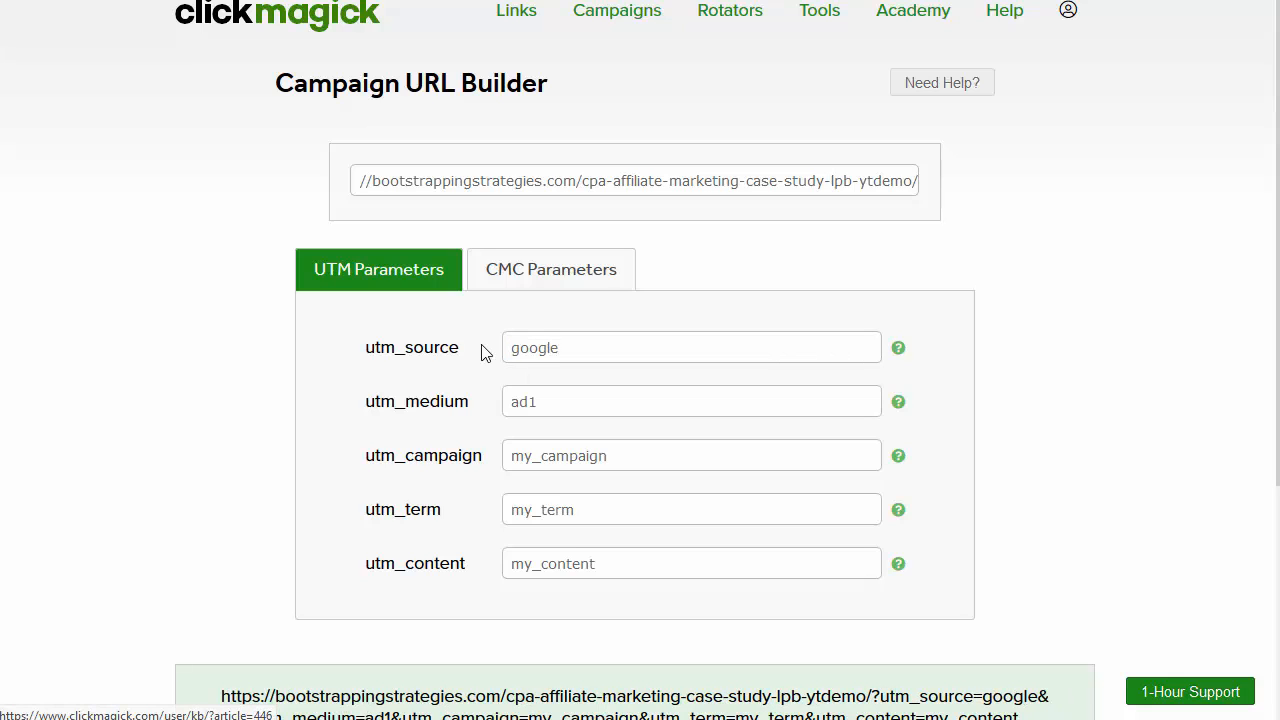
Step: Set utm_campaign to my_test_campaign and utm_term to my_test_term
double_click(628, 457)
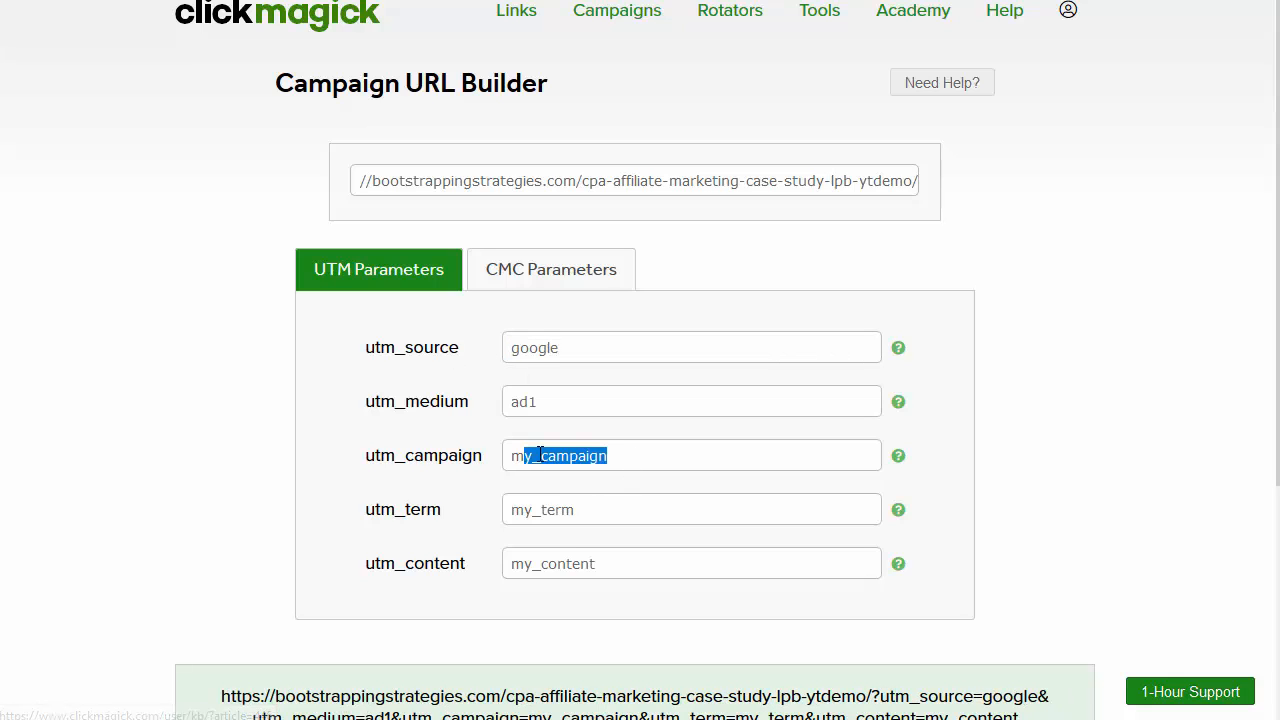
left_click(568, 457)
double_click(567, 457)
type("my")
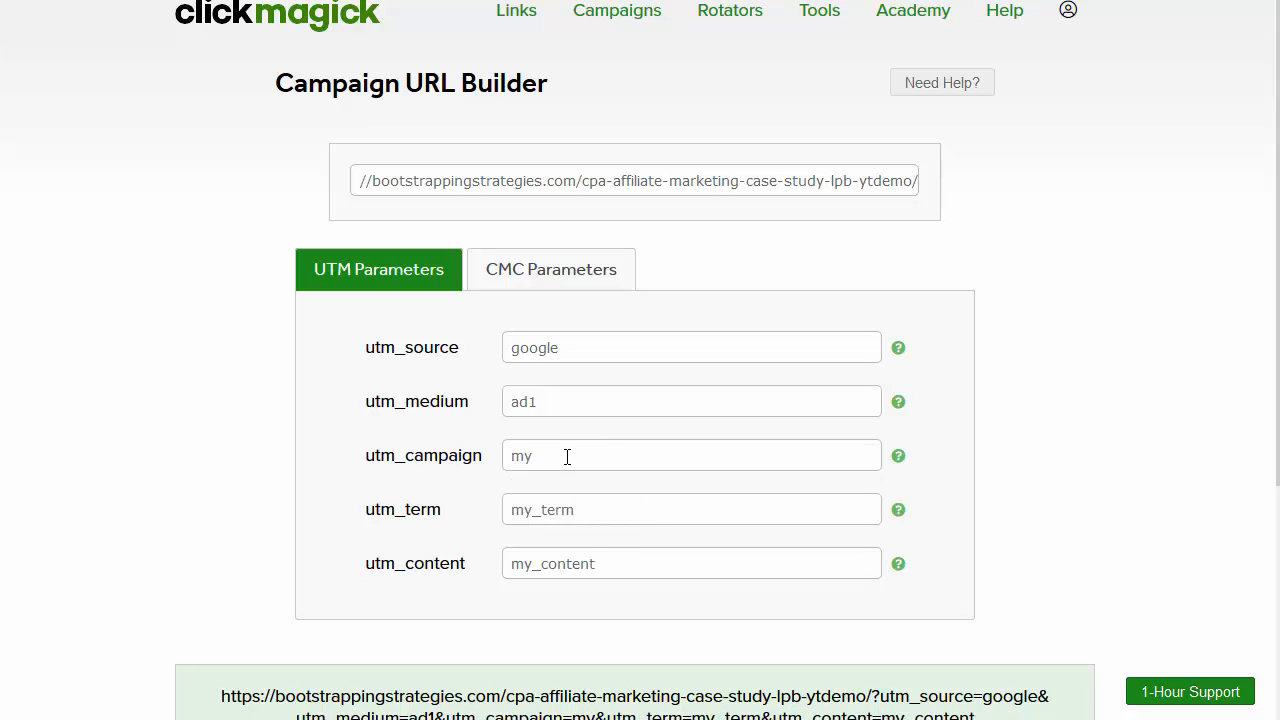
type("_test_cam")
type("paign")
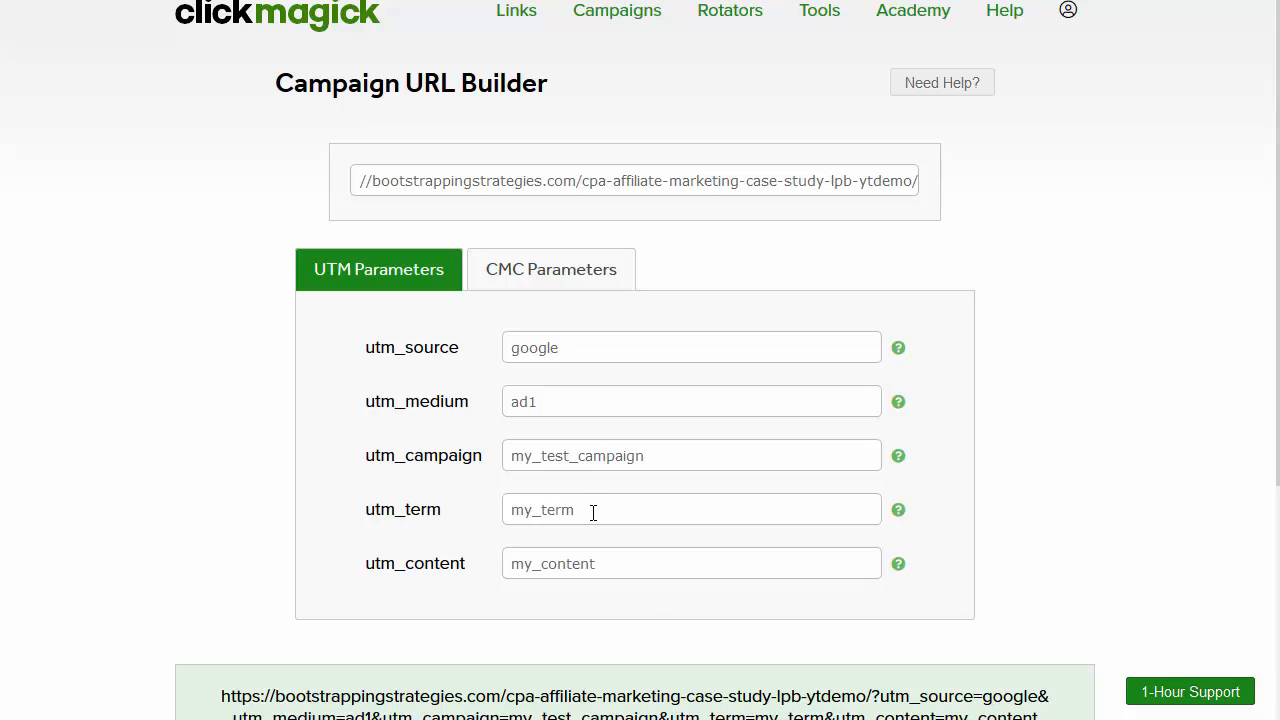
key("Tab")
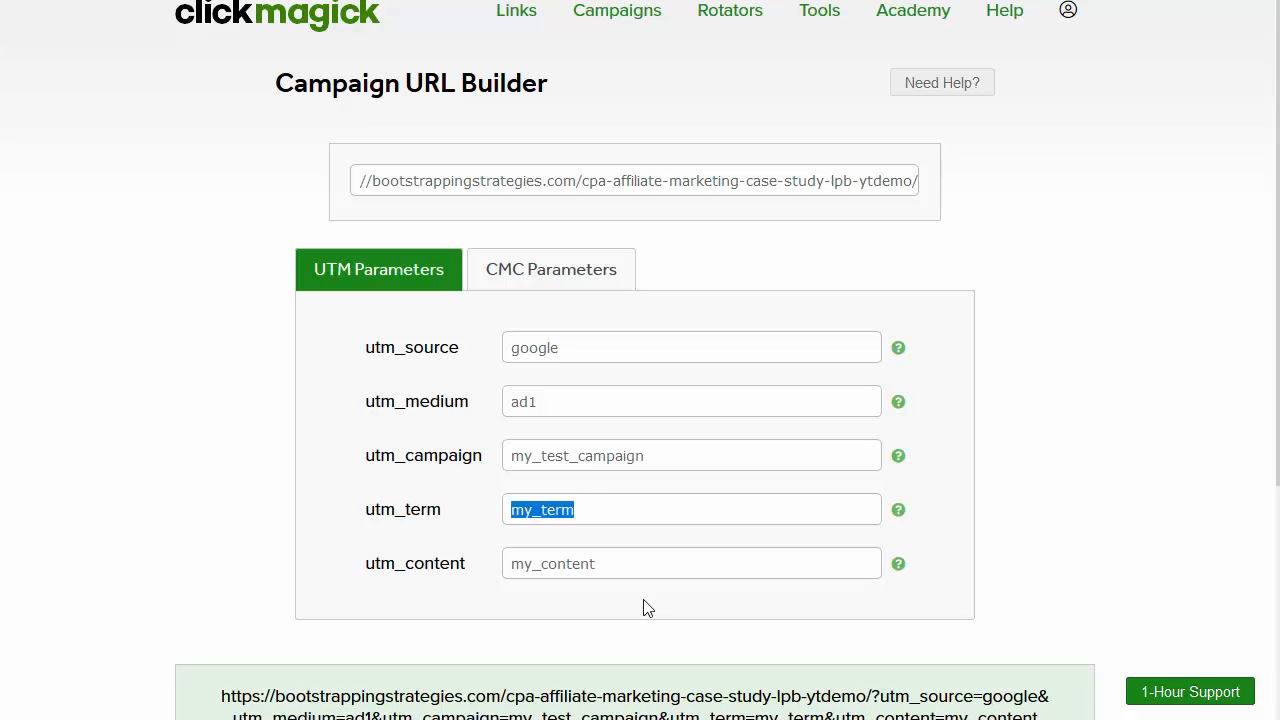
type("my_test_t")
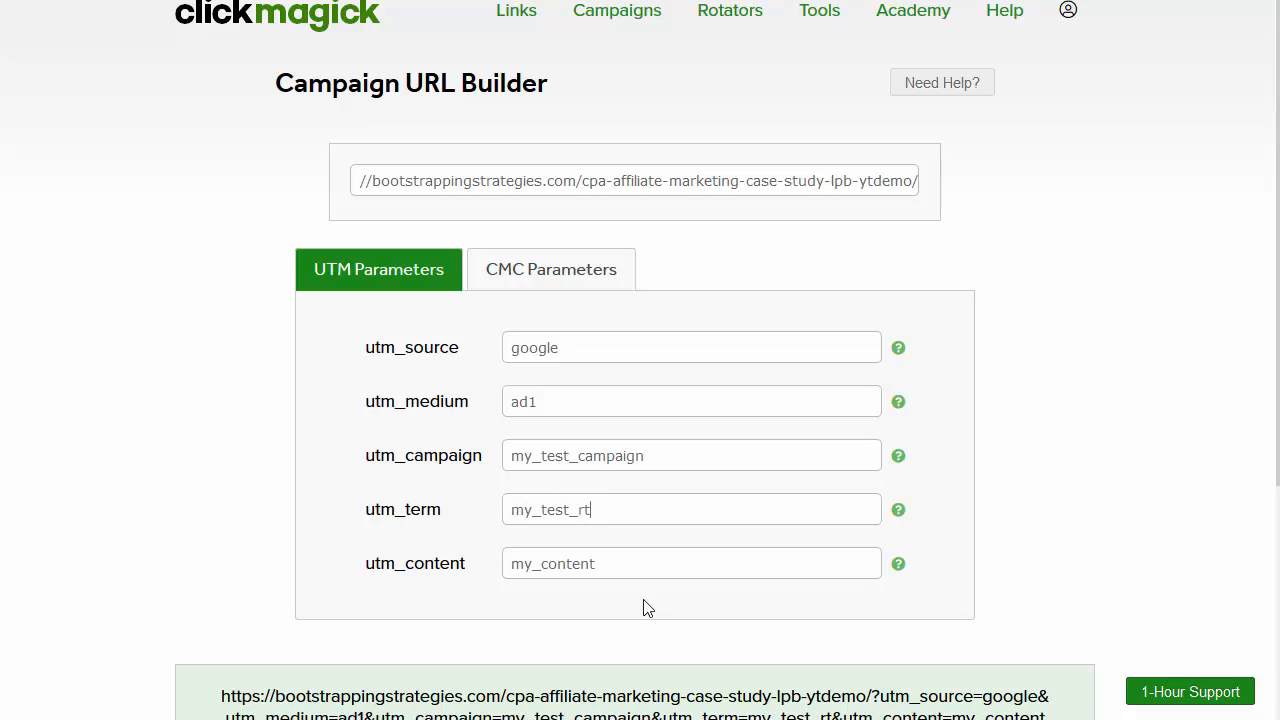
type("erm")
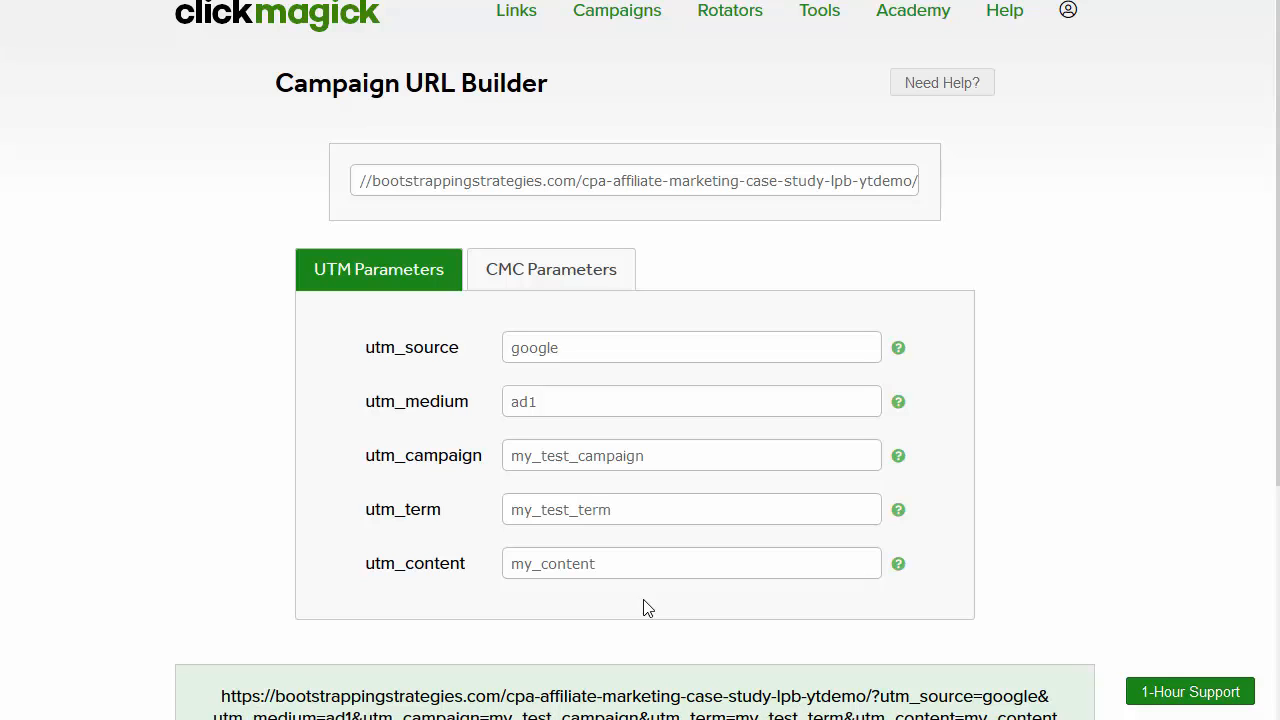
type("{keyword")
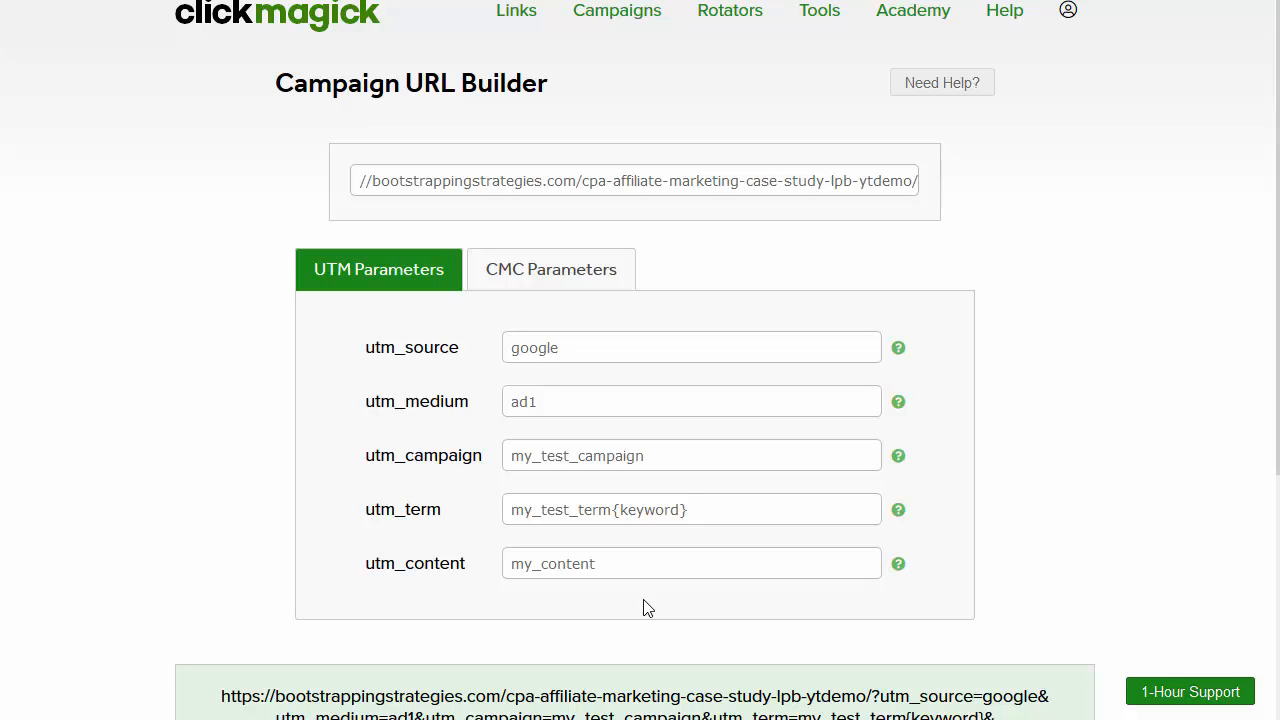
key("BackSpace")
key("BackSpace")
key("BackSpace")
key("BackSpace")
key("BackSpace")
key("BackSpace")
key("BackSpace")
key("BackSpace")
key("BackSpace")
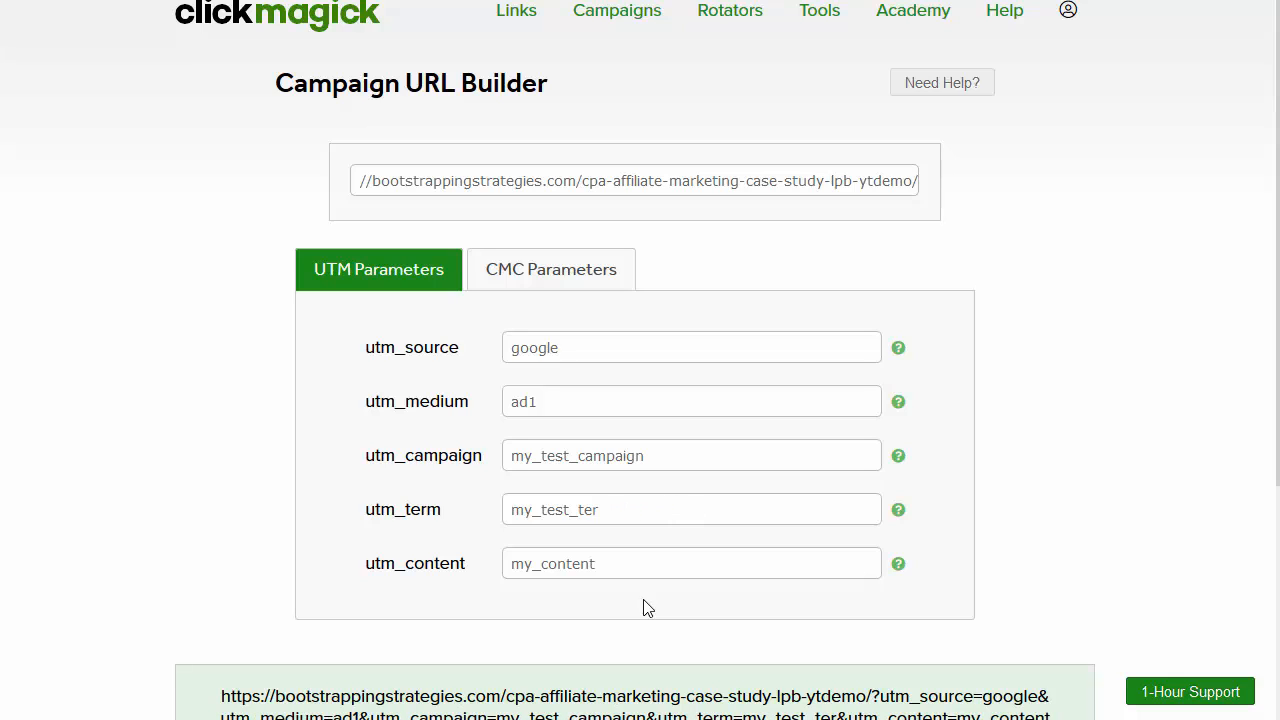
type("m")
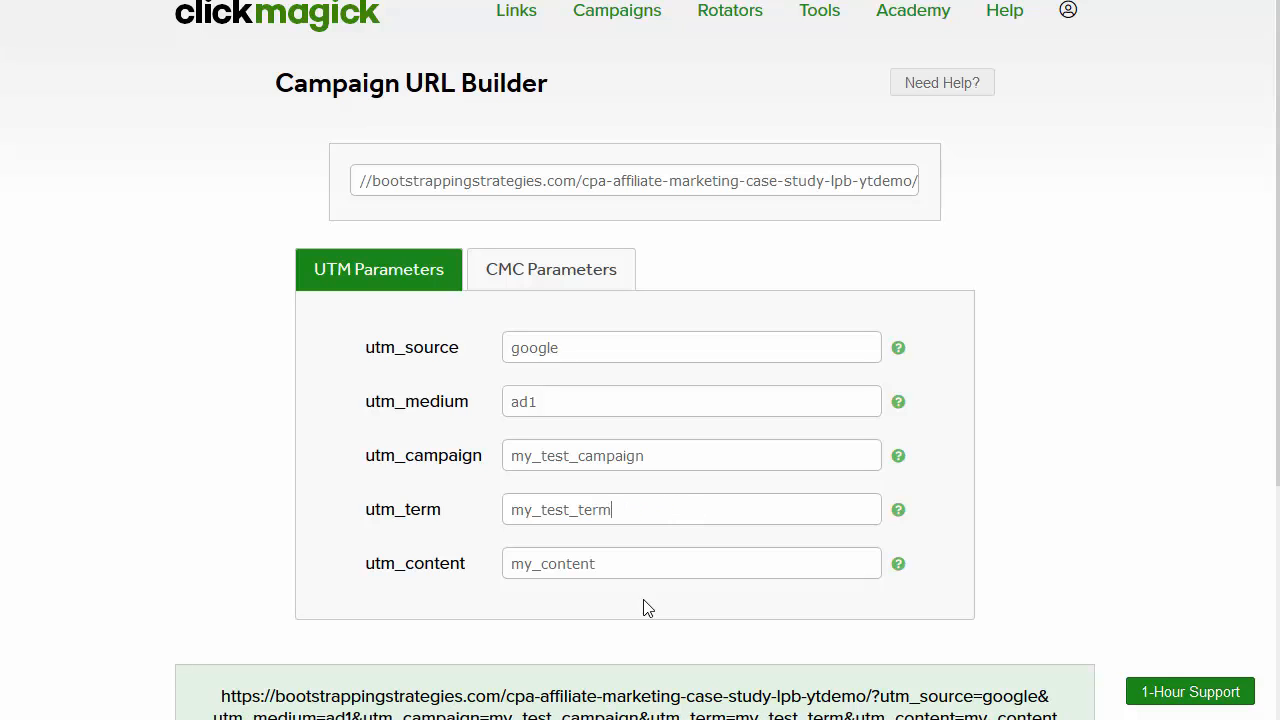
Step: Copy the generated tracking URL, keeping utm_content as my_content
double_click(600, 564)
double_click(538, 576)
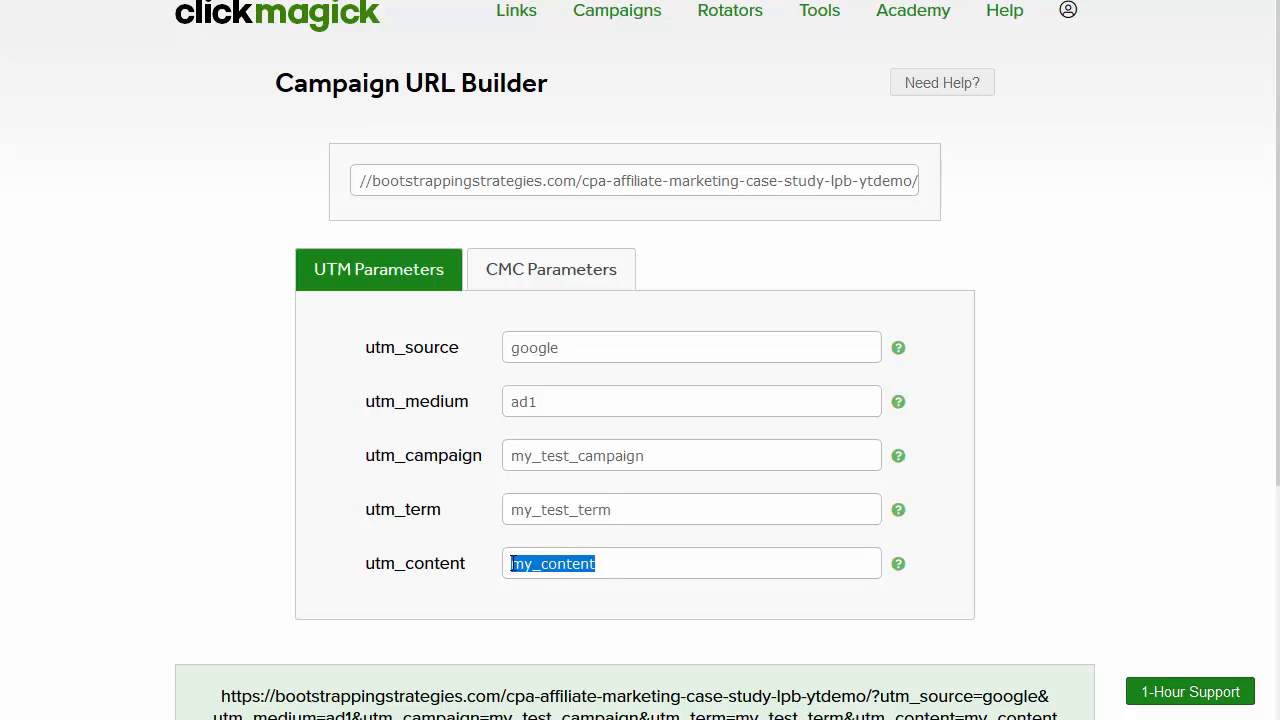
left_click(512, 563)
scroll(508, 549, "down", 3)
triple_click(617, 412)
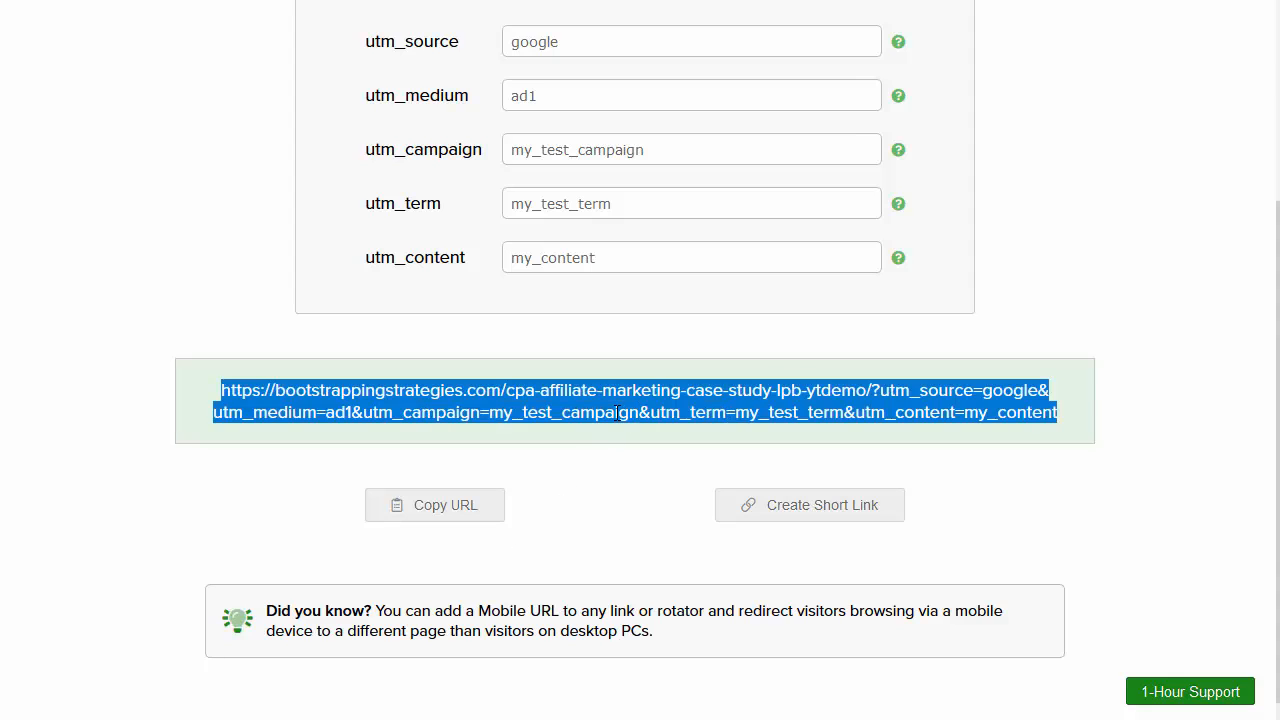
left_click(474, 506)
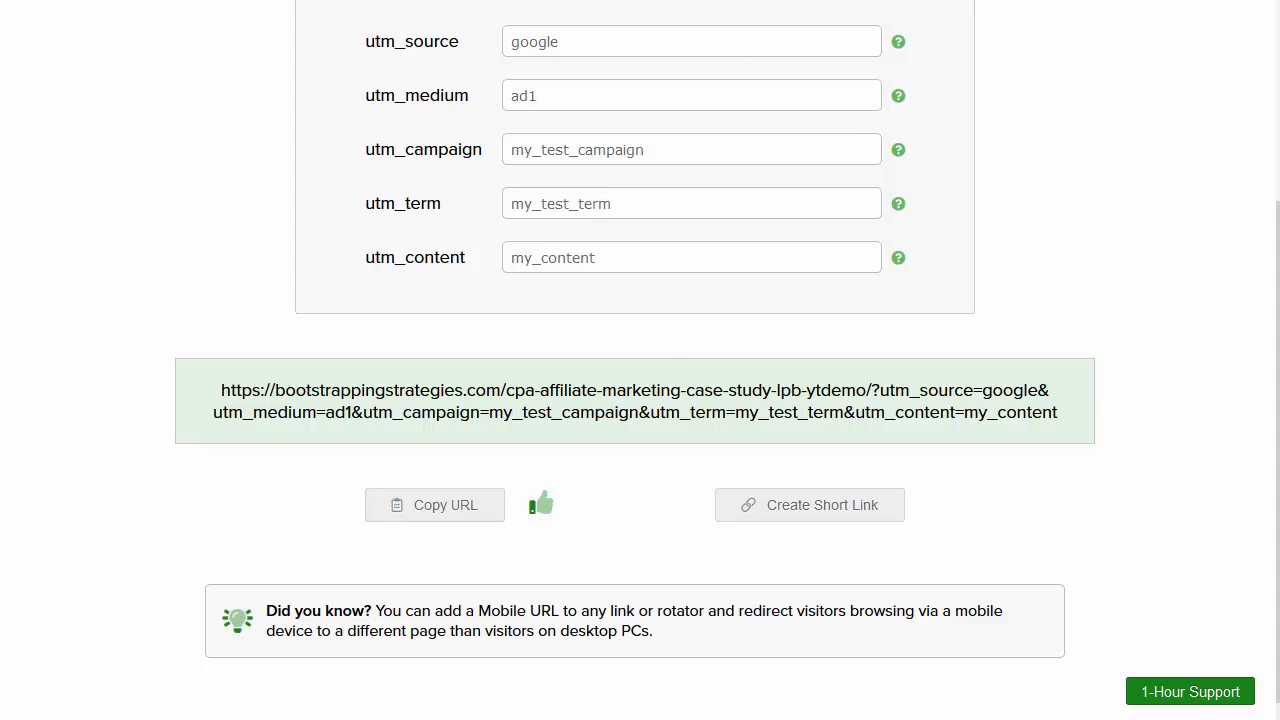
Step: Load the copied UTM-tagged tracking URL in a new Firefox tab
key("ctrl+t")
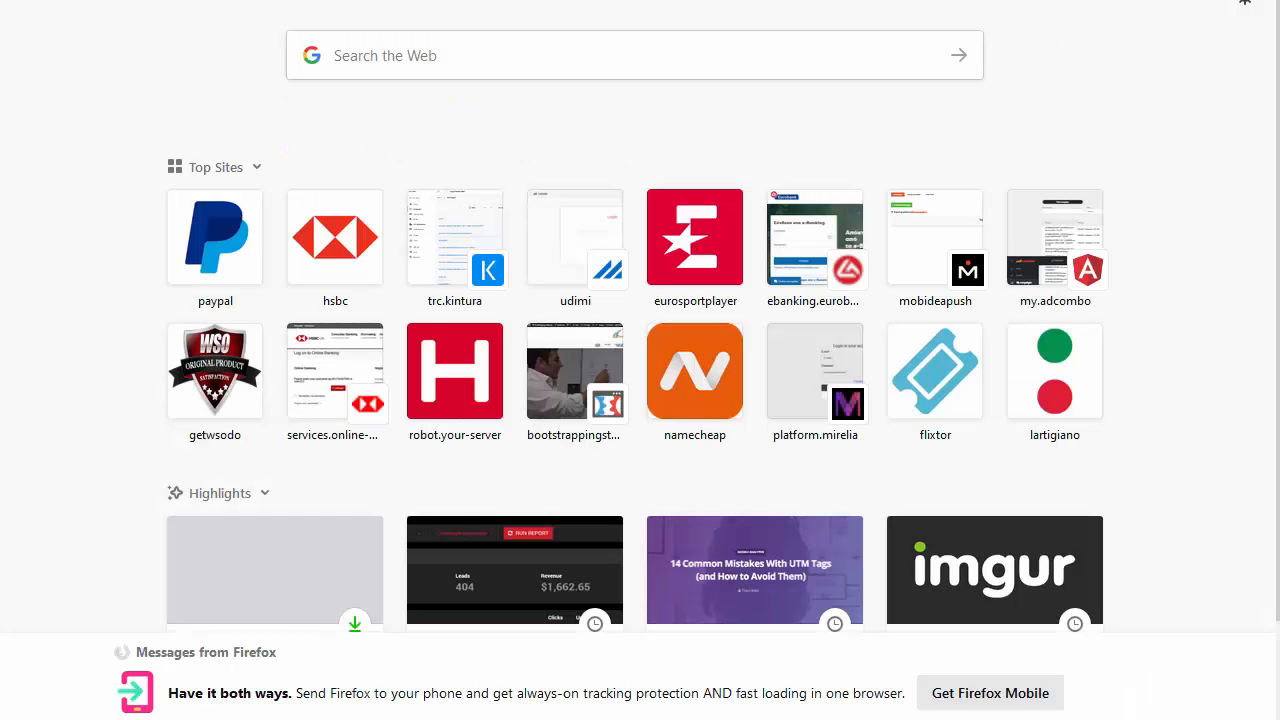
key("ctrl+v")
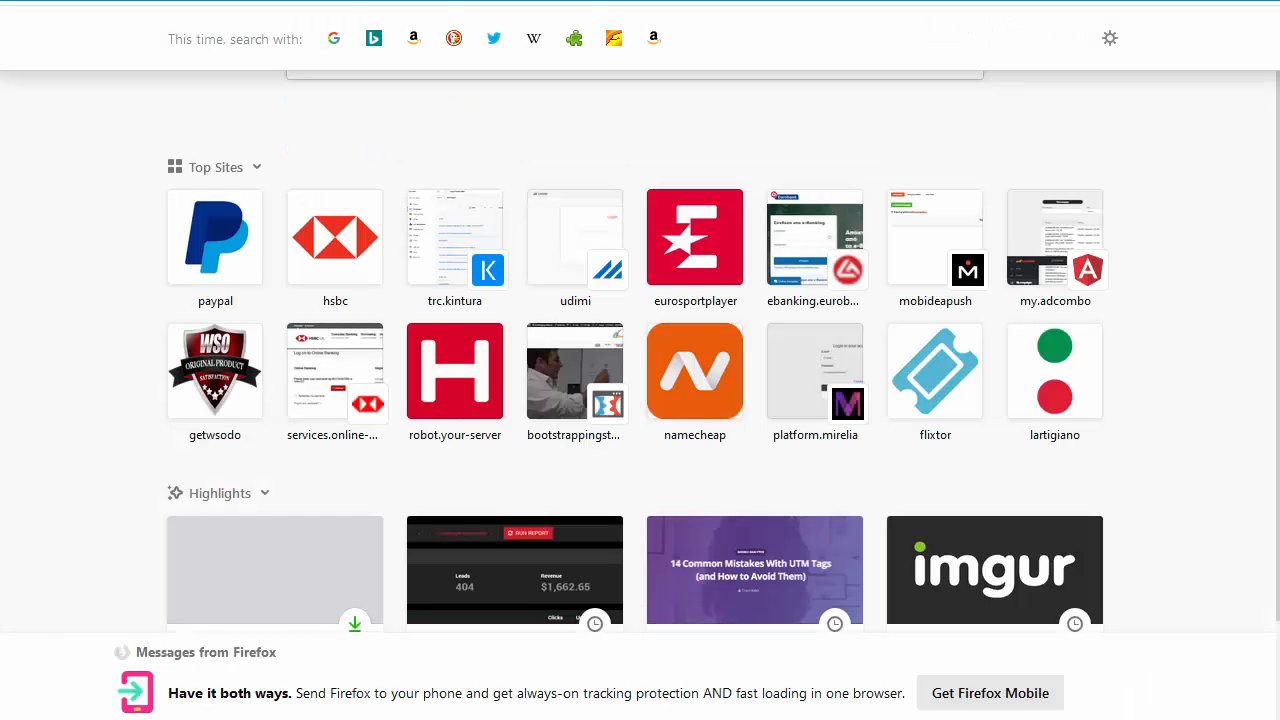
key("Return")
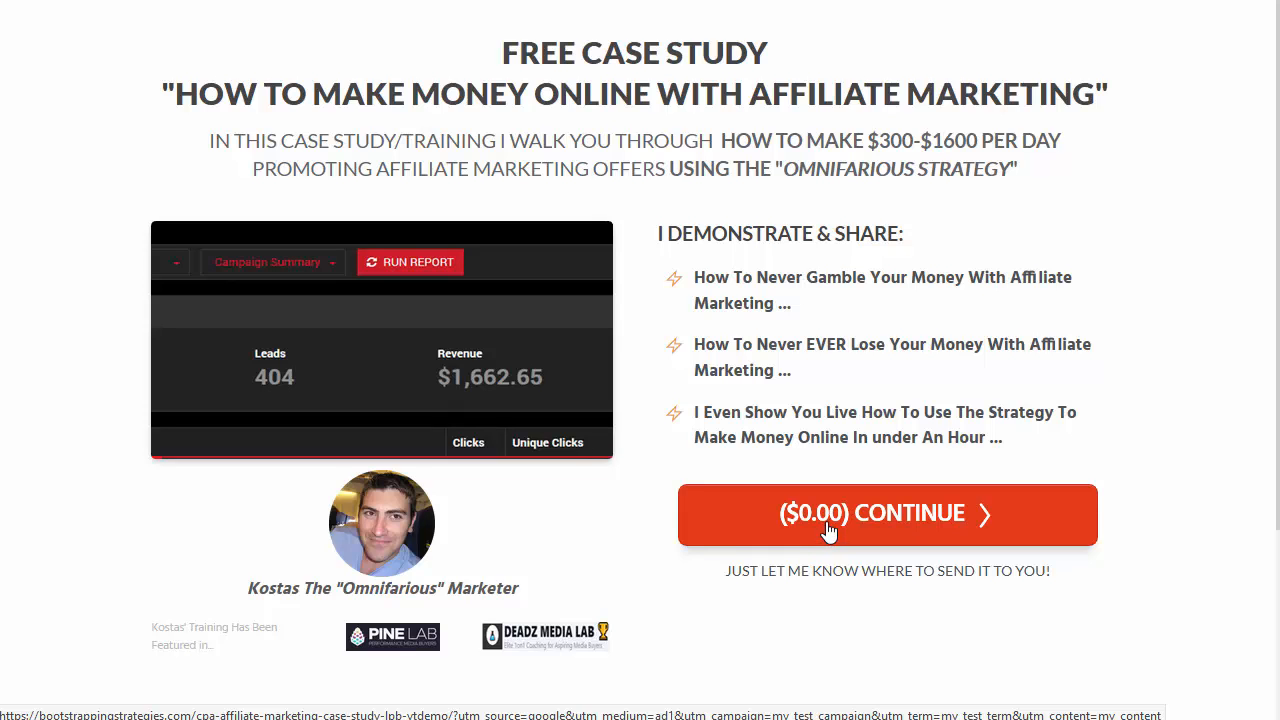
Step: Open the signup popup, check its prefilled cid and UTM test values, and try submitting
left_click(828, 530)
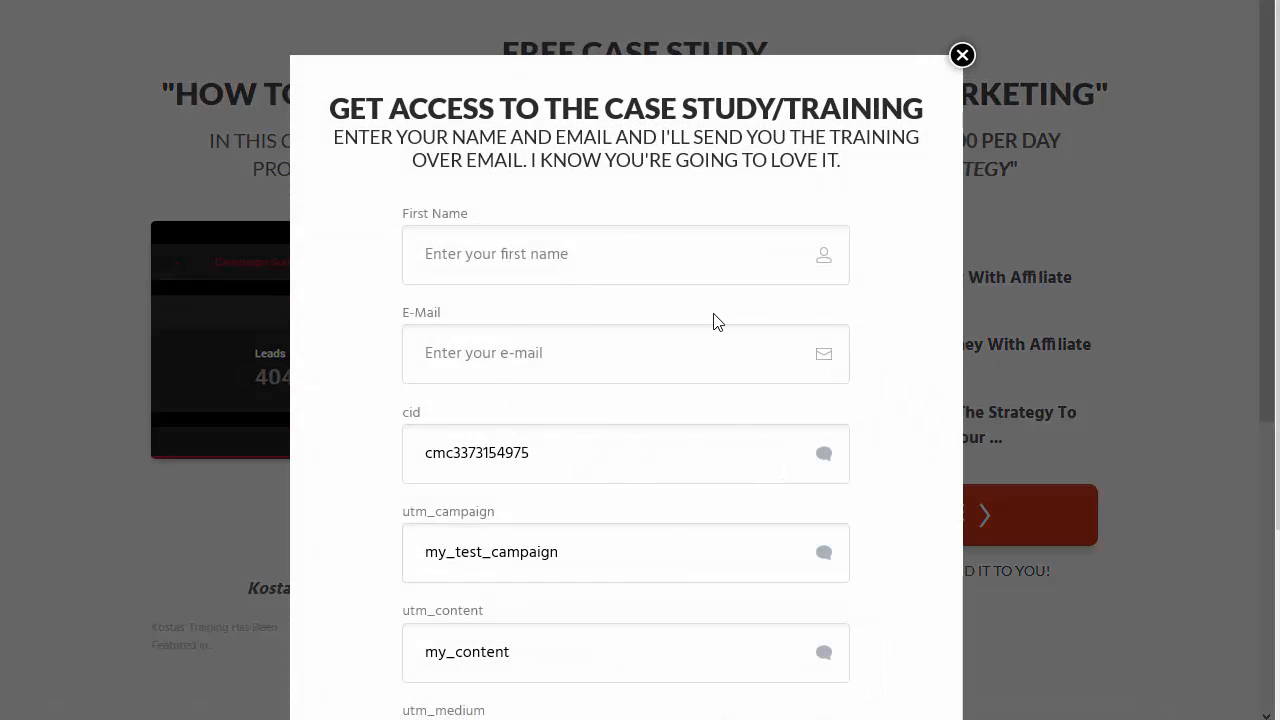
scroll(712, 318, "down", 4)
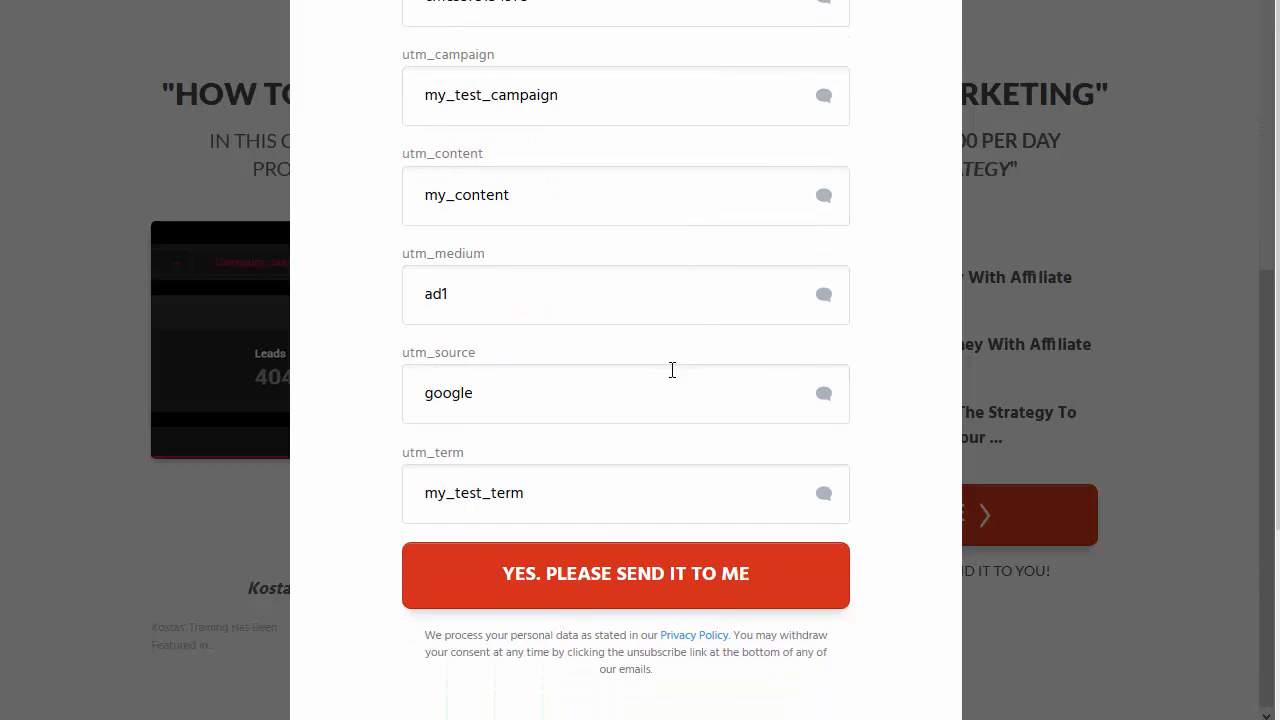
scroll(671, 369, "up", 5)
scroll(671, 369, "down", 2)
scroll(528, 417, "down", 2)
scroll(474, 390, "up", 5)
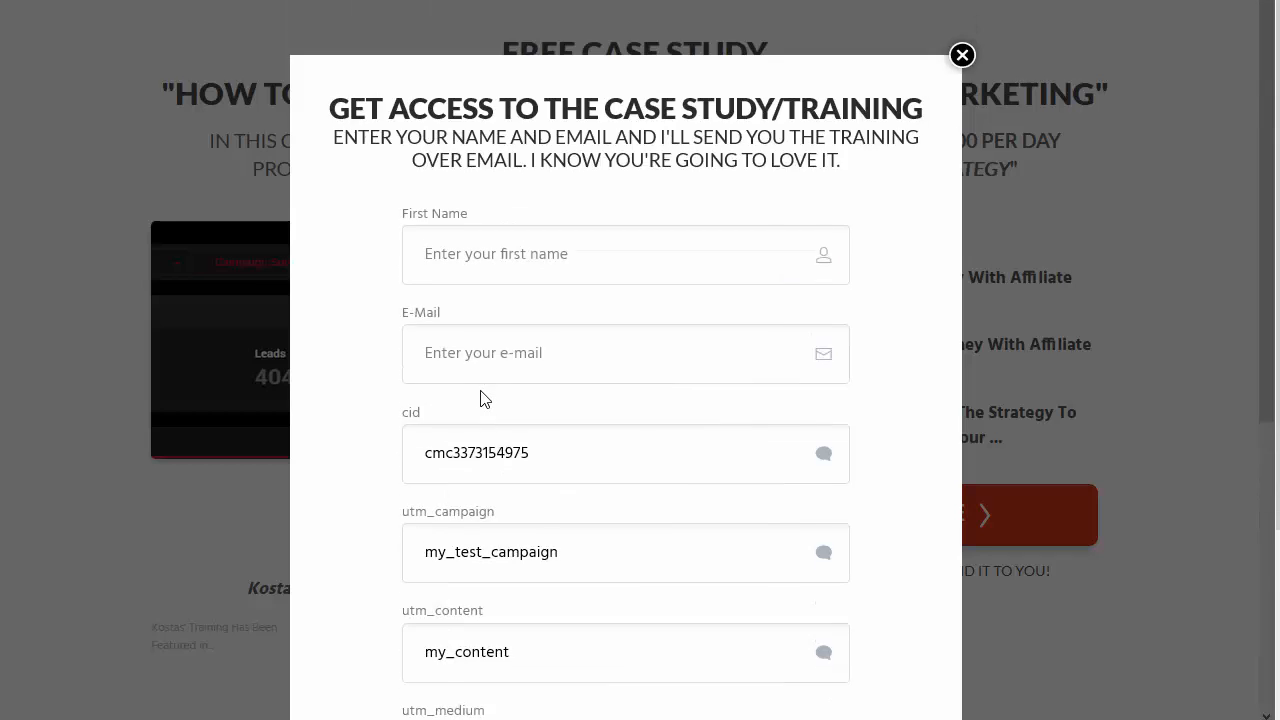
scroll(485, 397, "down", 3)
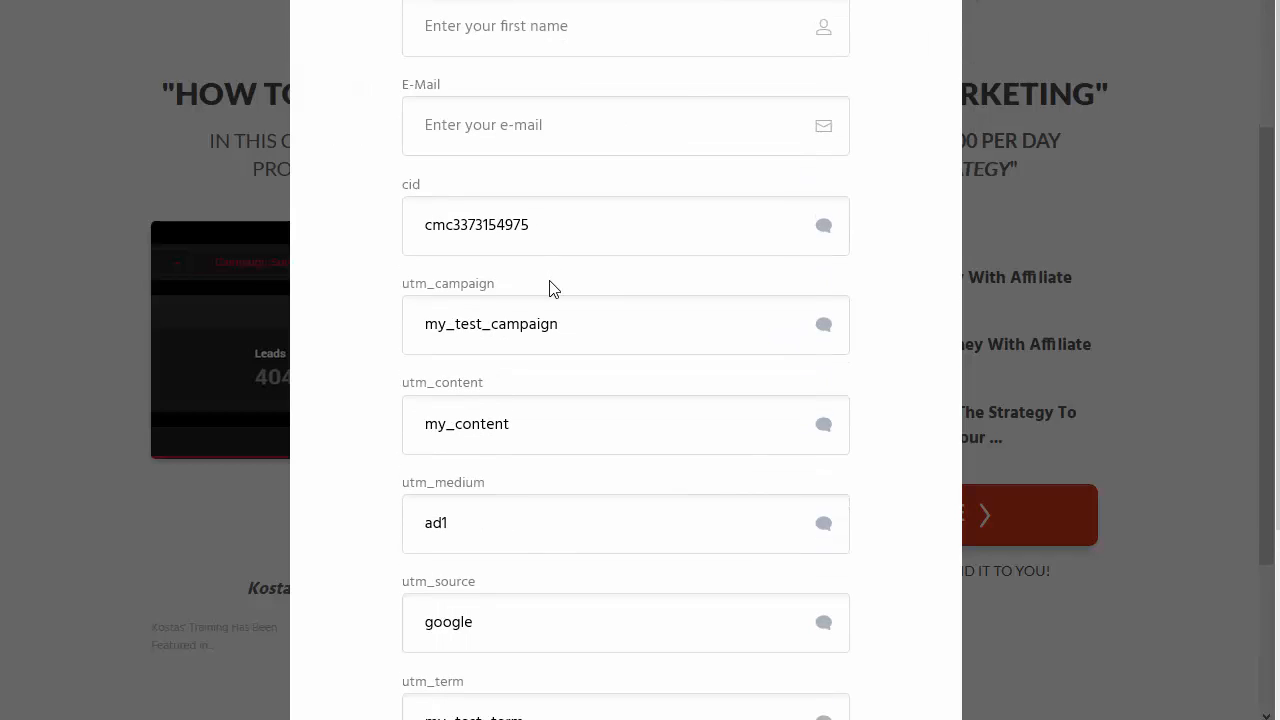
scroll(551, 306, "up", 2)
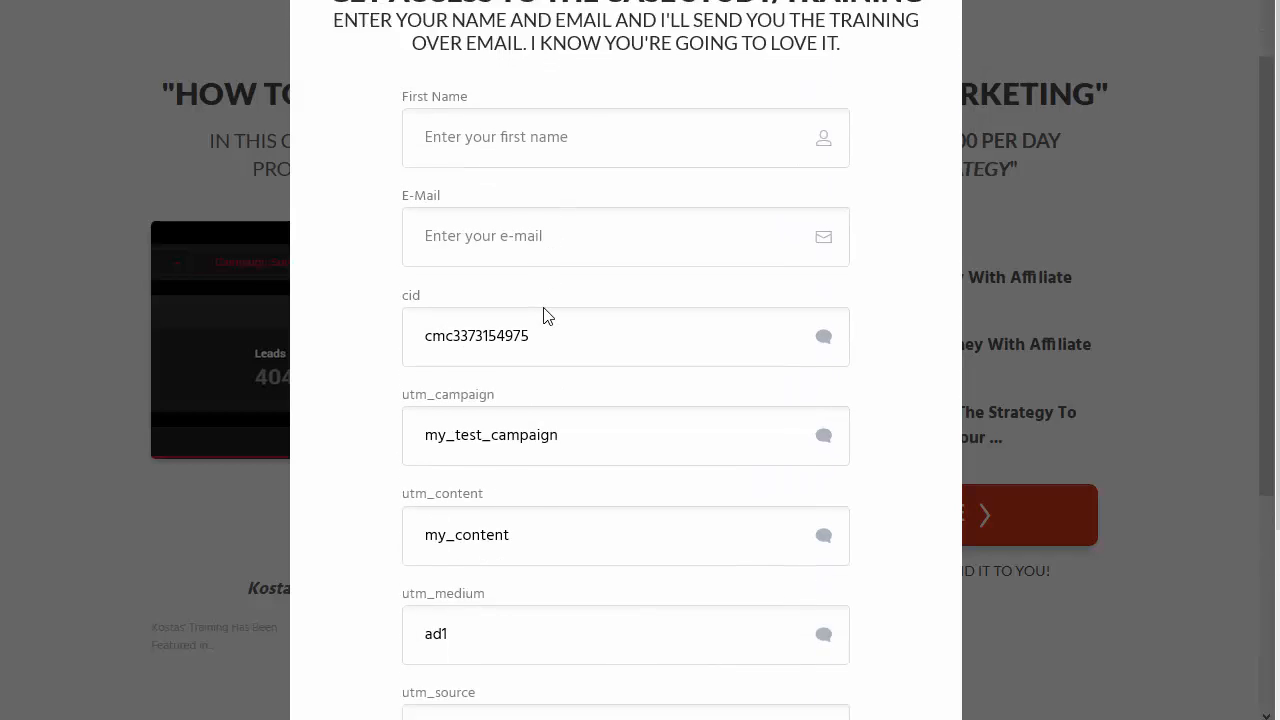
scroll(546, 314, "down", 1)
scroll(545, 307, "up", 2)
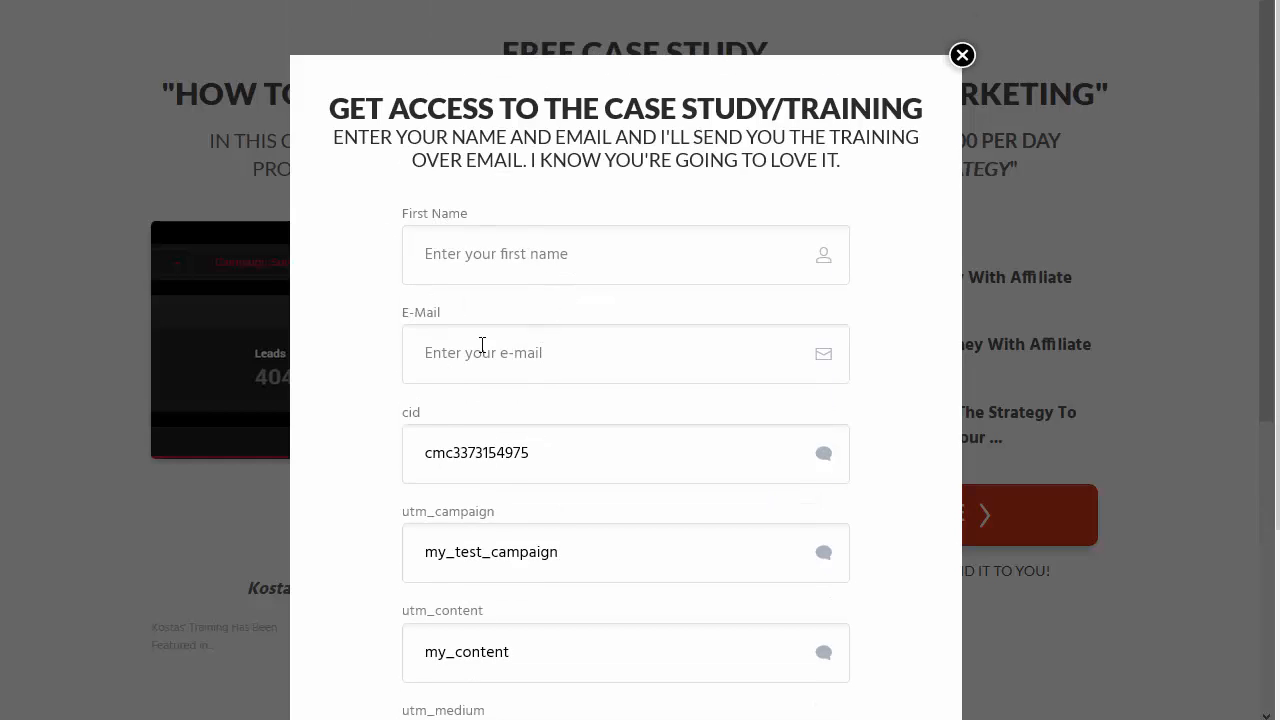
scroll(466, 334, "down", 2)
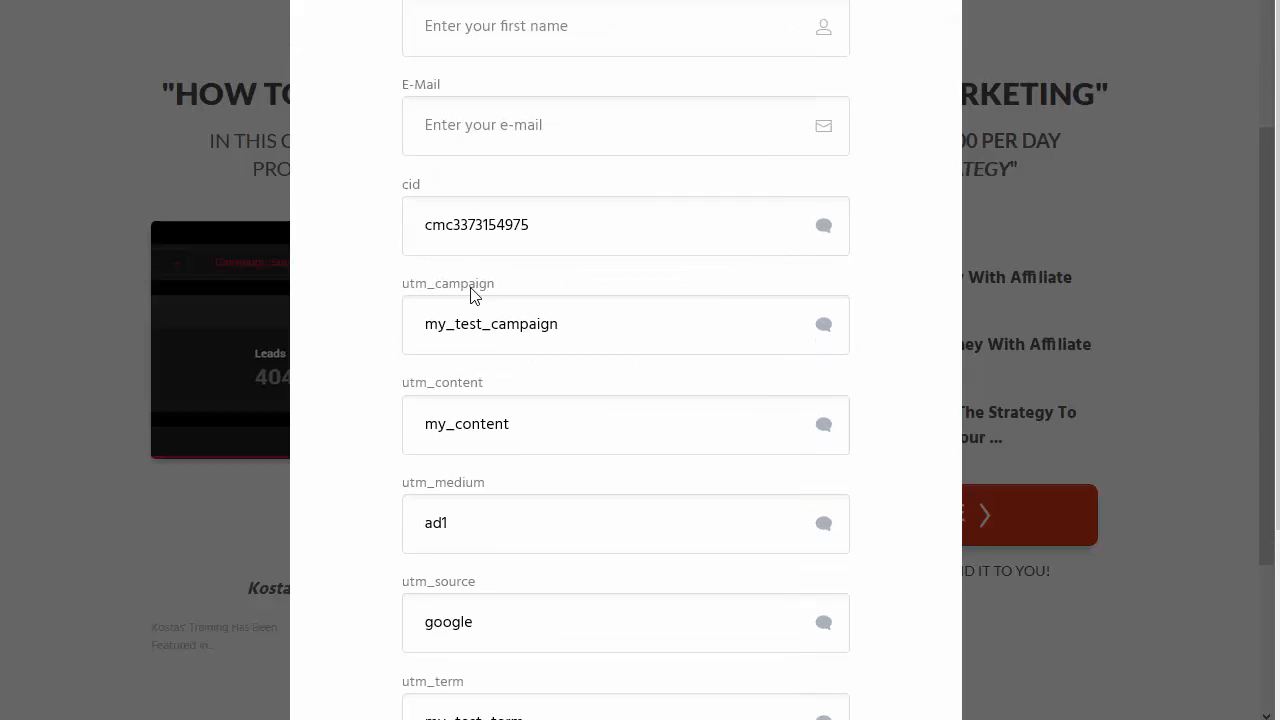
scroll(586, 563, "down", 2)
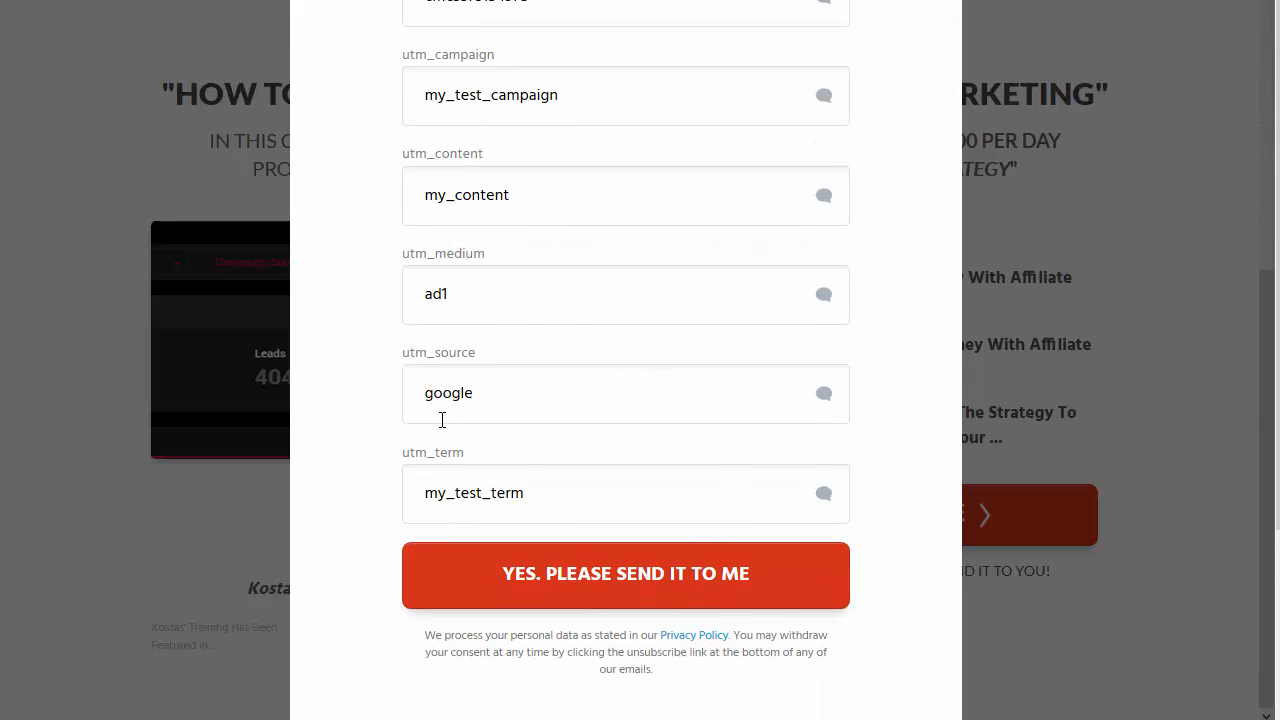
scroll(442, 420, "up", 2)
scroll(442, 420, "down", 2)
scroll(442, 420, "up", 2)
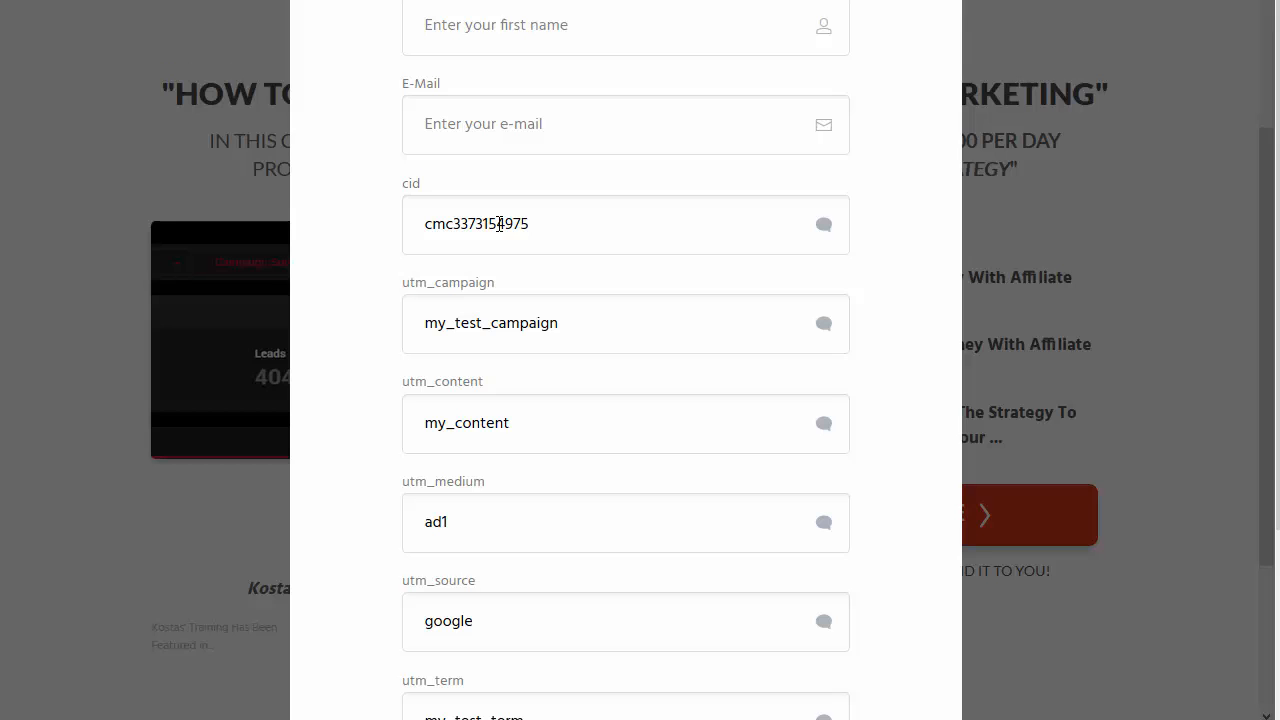
scroll(480, 337, "down", 1)
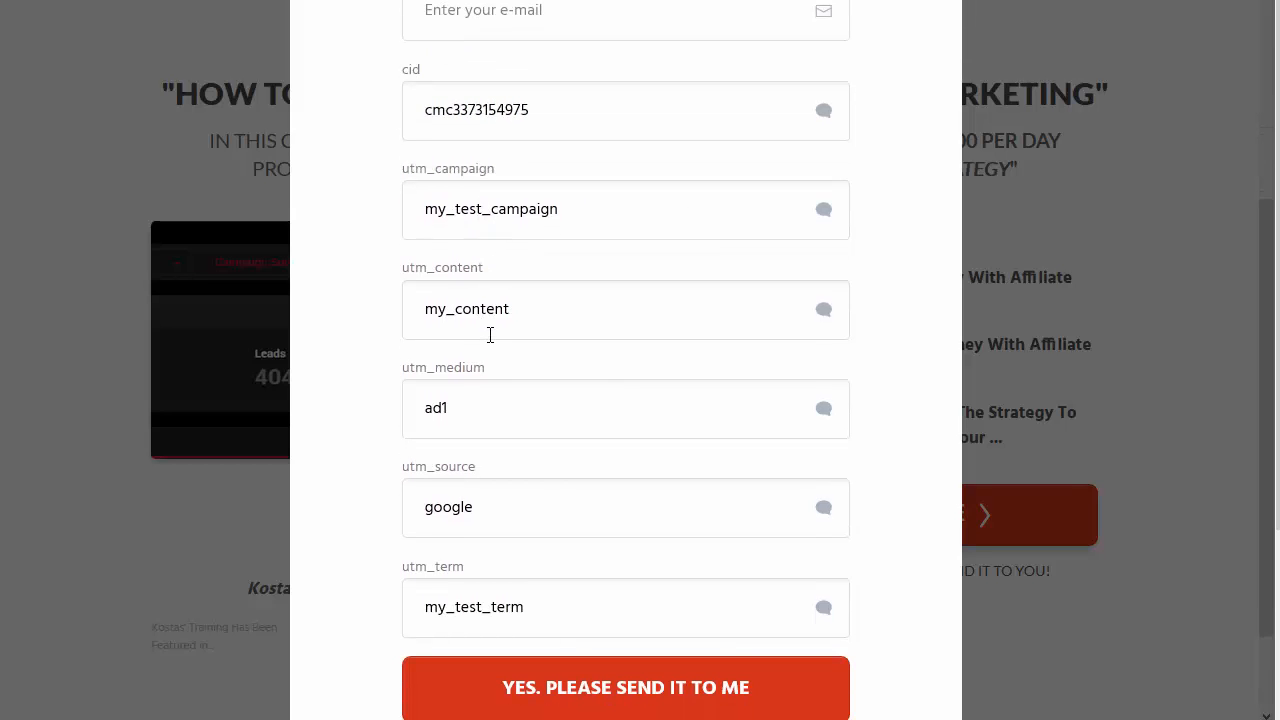
scroll(490, 322, "down", 1)
scroll(478, 288, "down", 2)
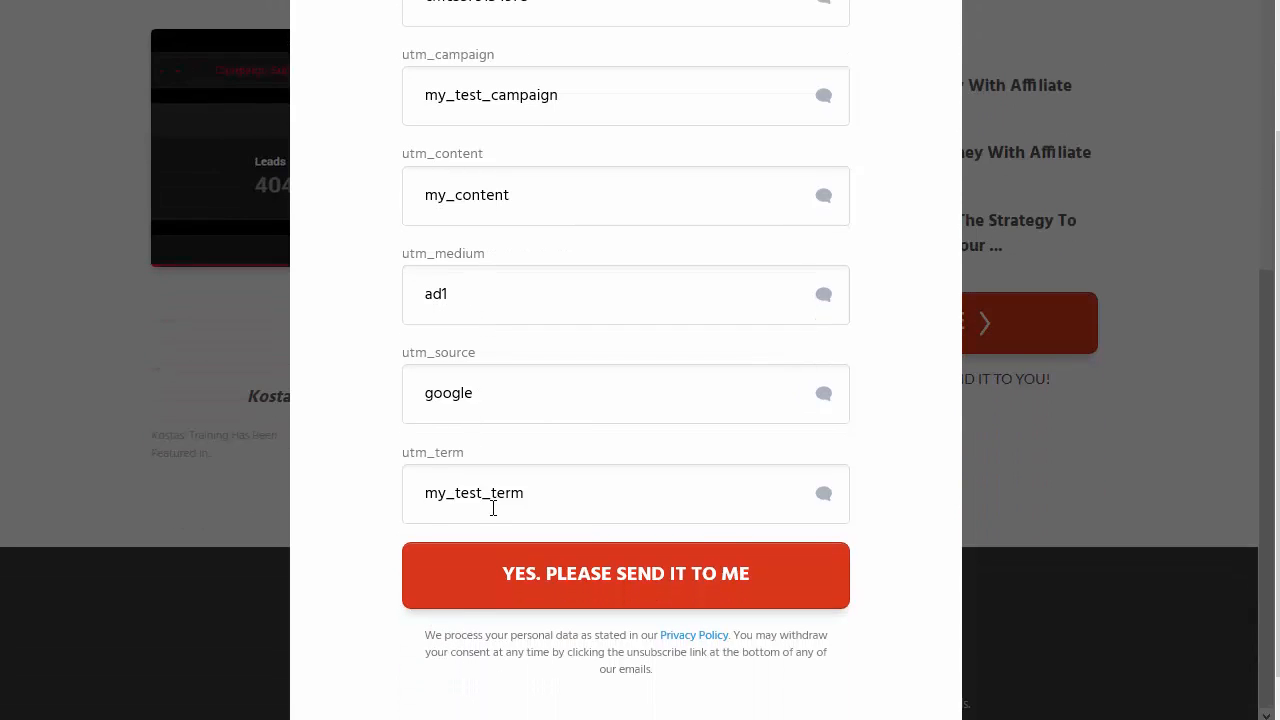
left_click(594, 600)
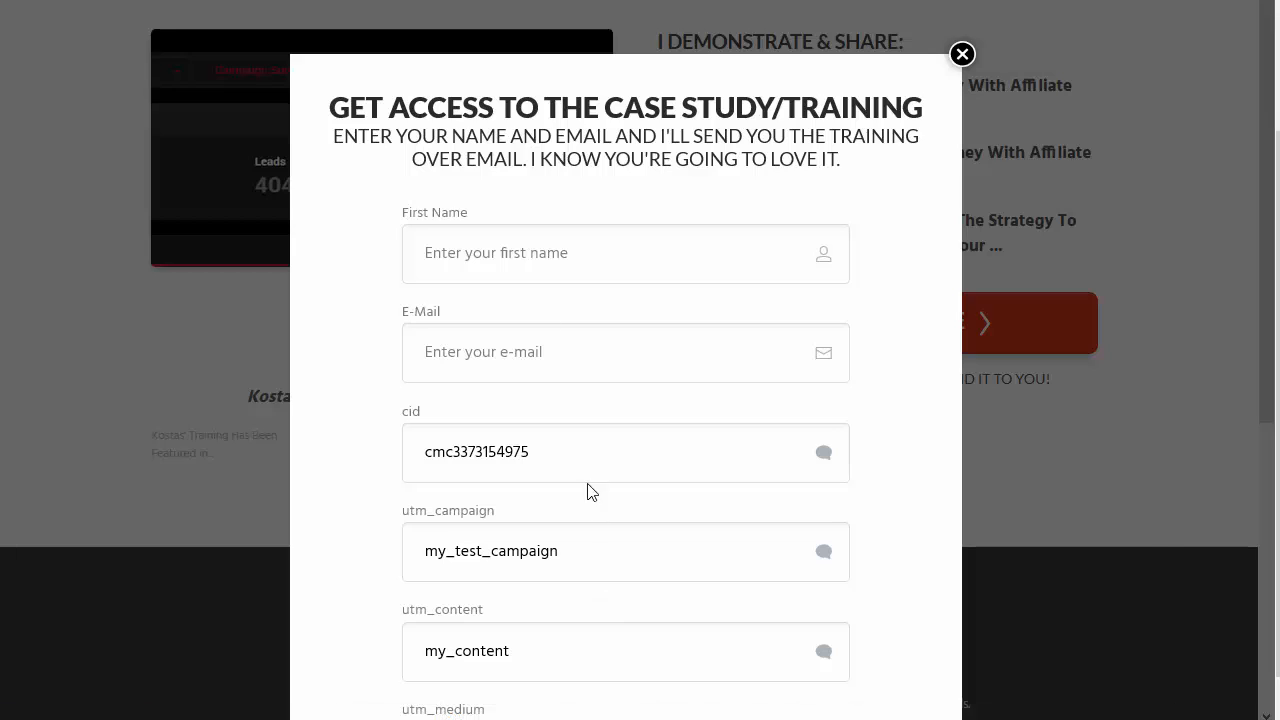
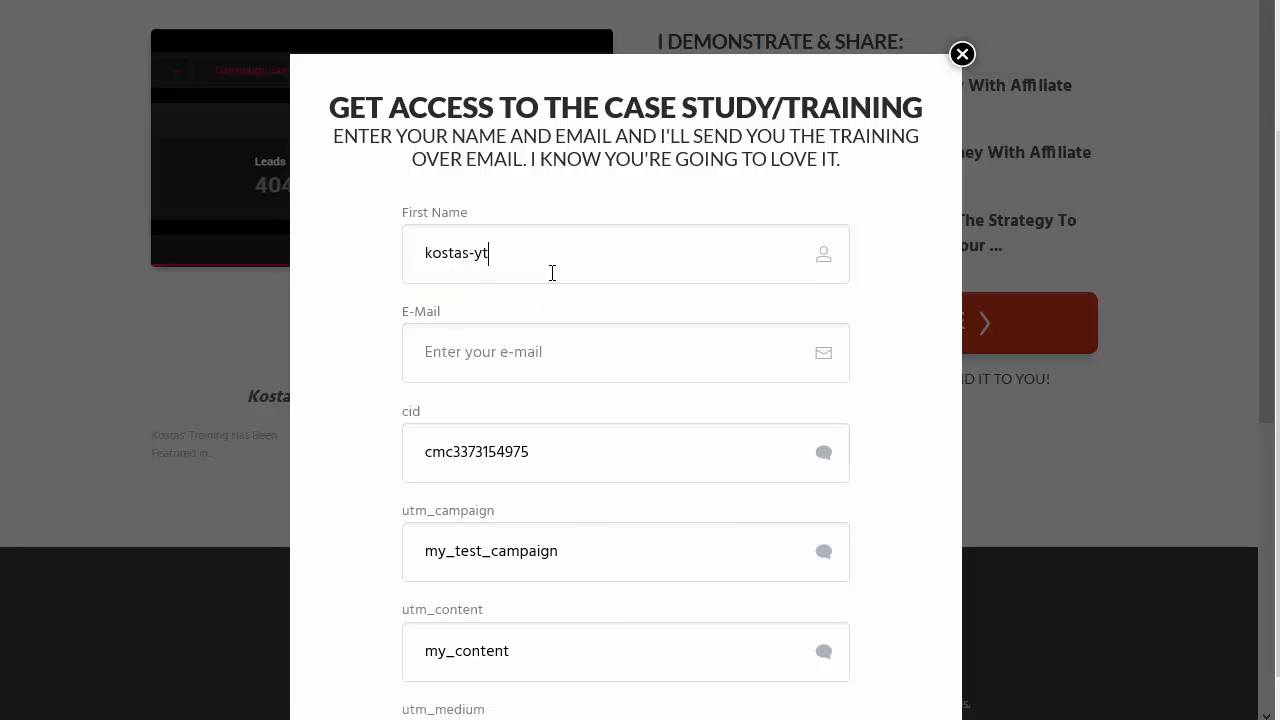
Step: Enter a test first name and a matching test e-mail, then submit the optin form
triple_click(504, 253)
key("ctrl+c")
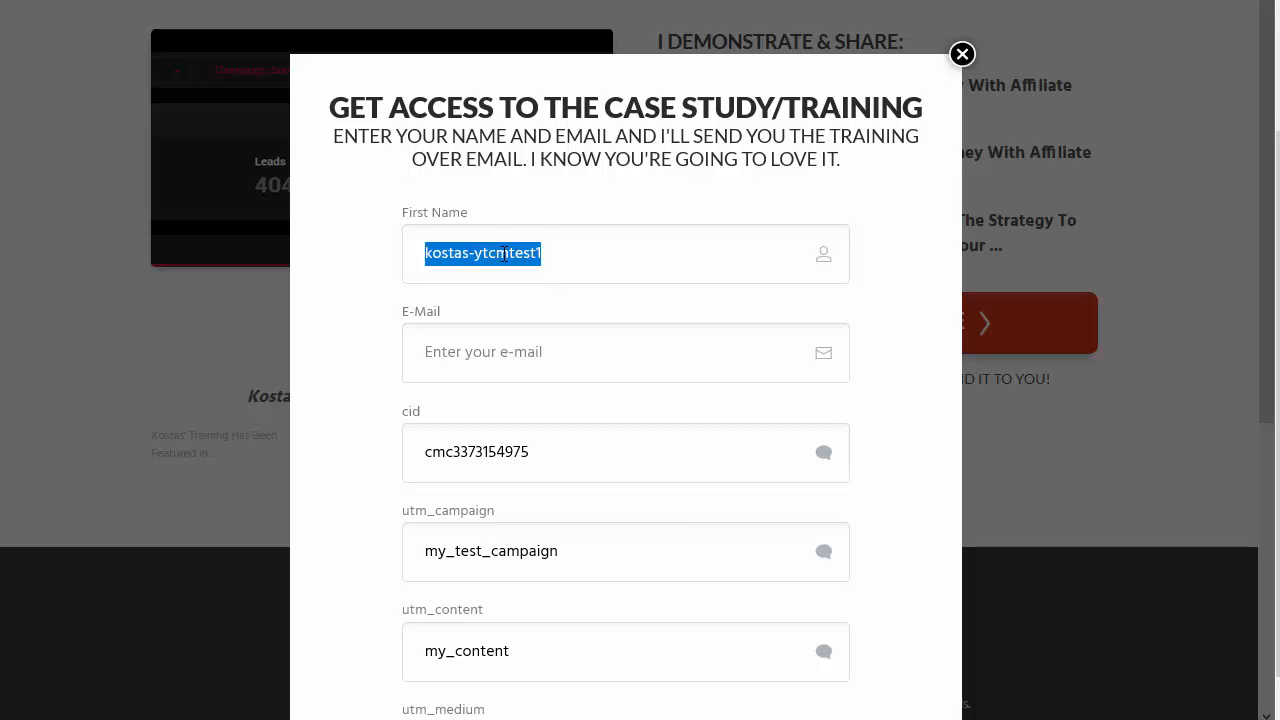
left_click(460, 367)
key("ctrl+v")
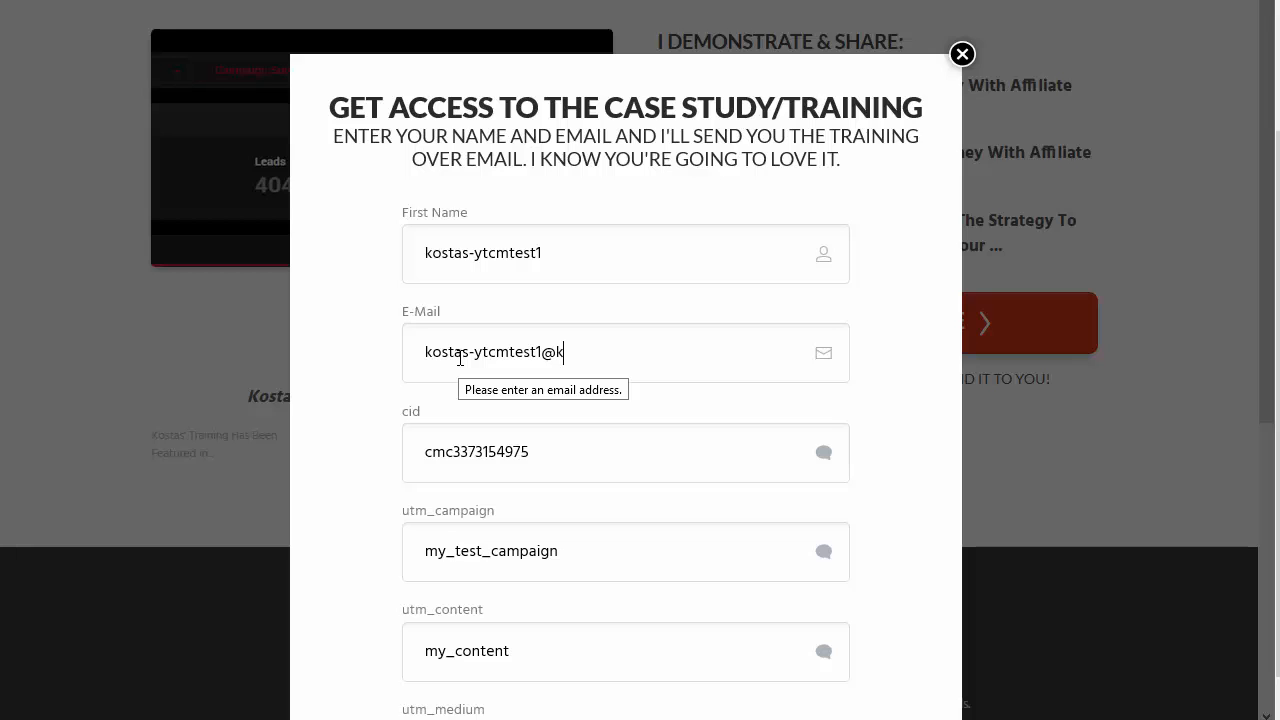
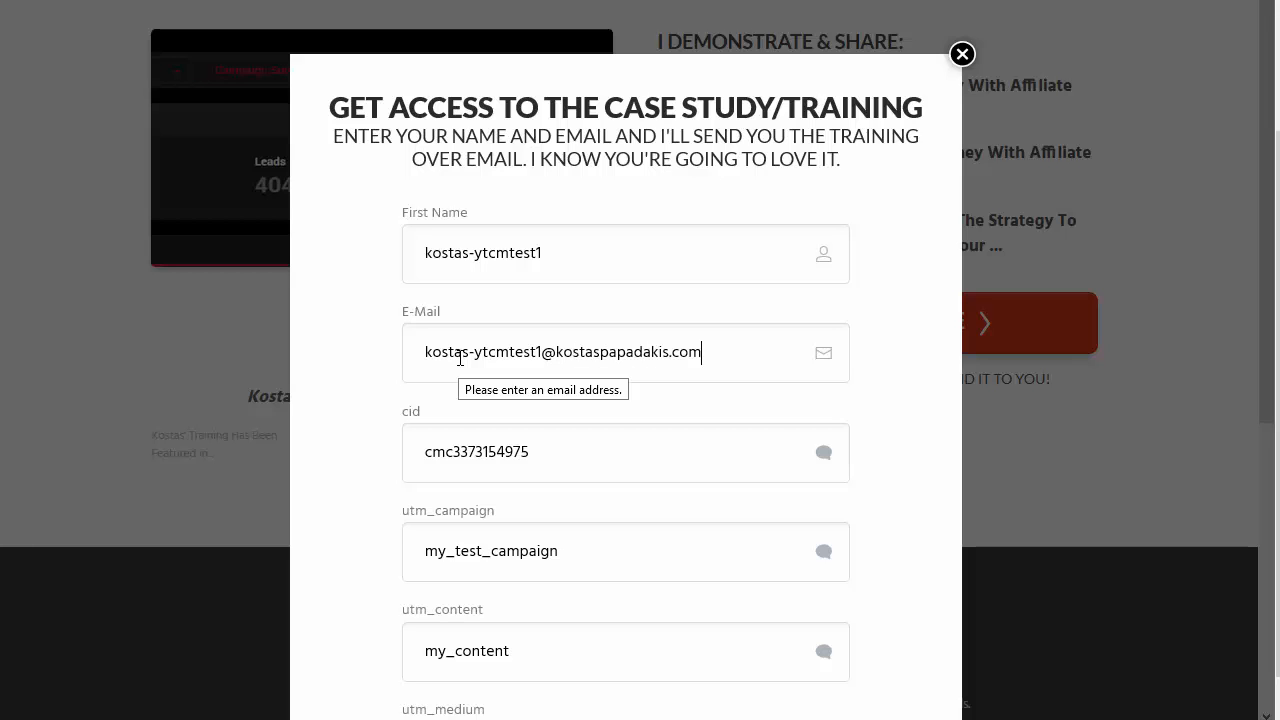
scroll(480, 375, "down", 5)
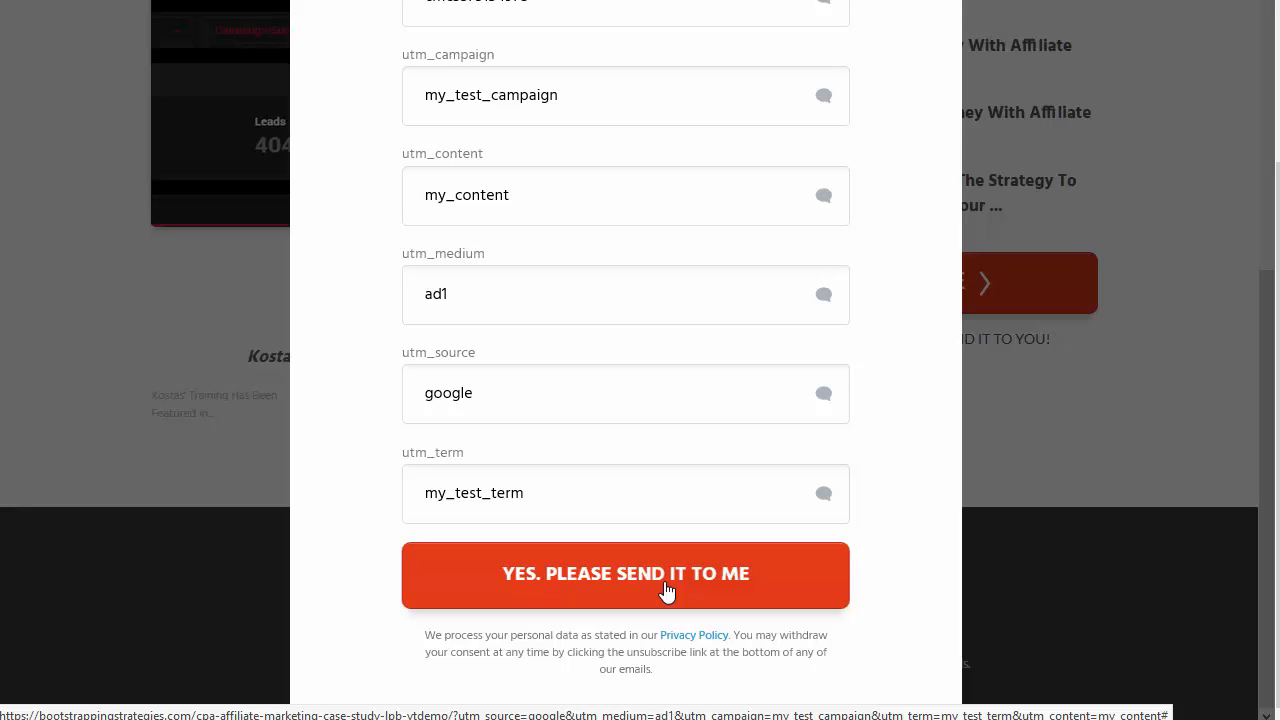
left_click(666, 590)
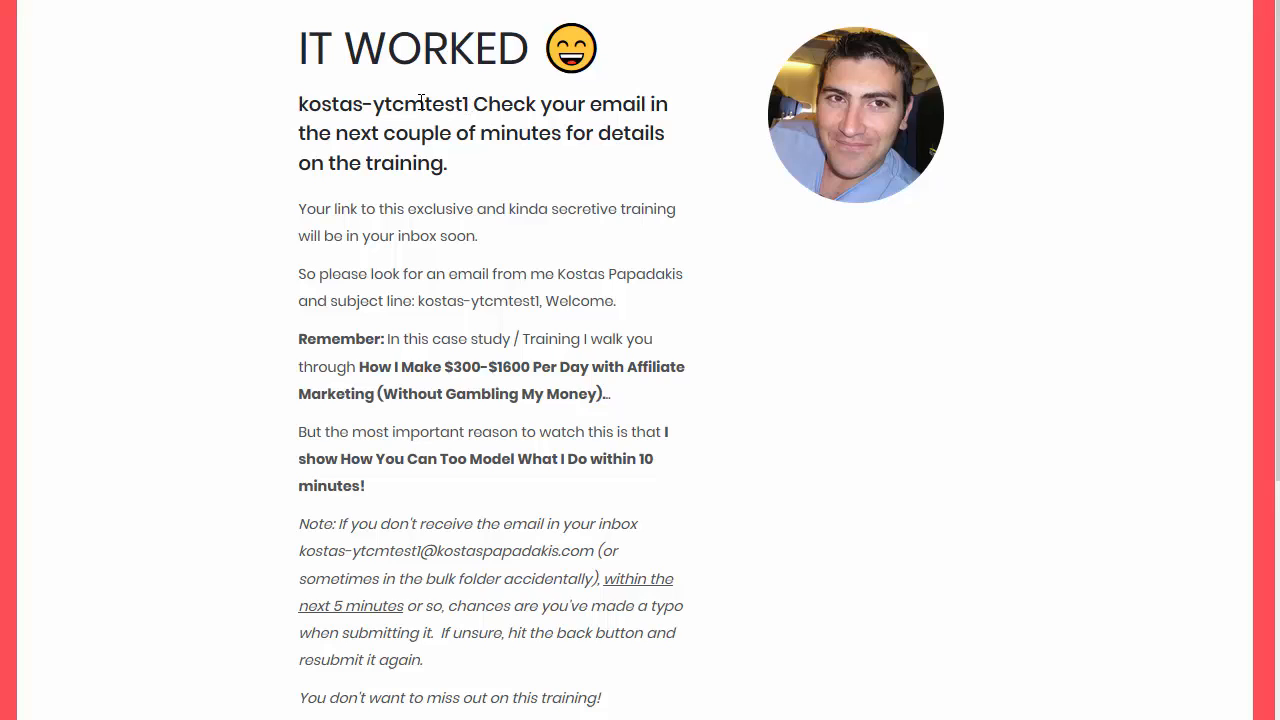
Step: Highlight the test subscriber's name in the IT WORKED greeting, then return to ClickMagick
left_click_drag(333, 104, 364, 104)
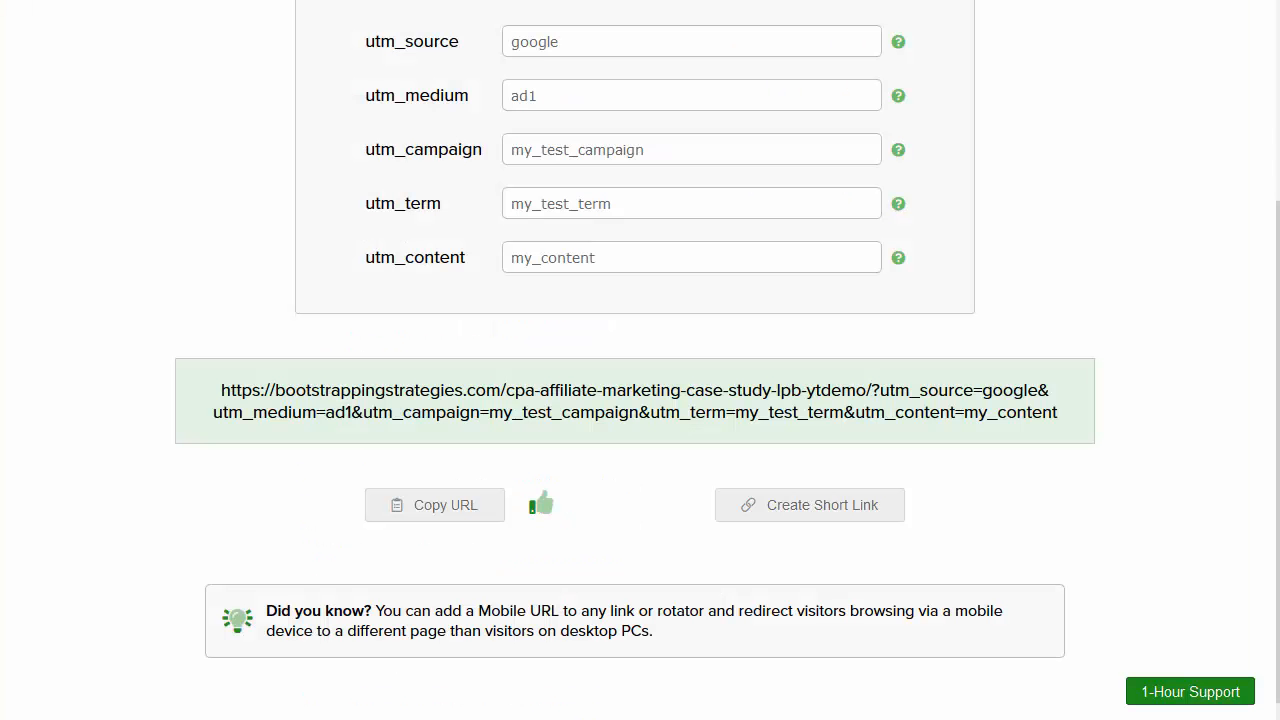
scroll(663, 280, "up", 5)
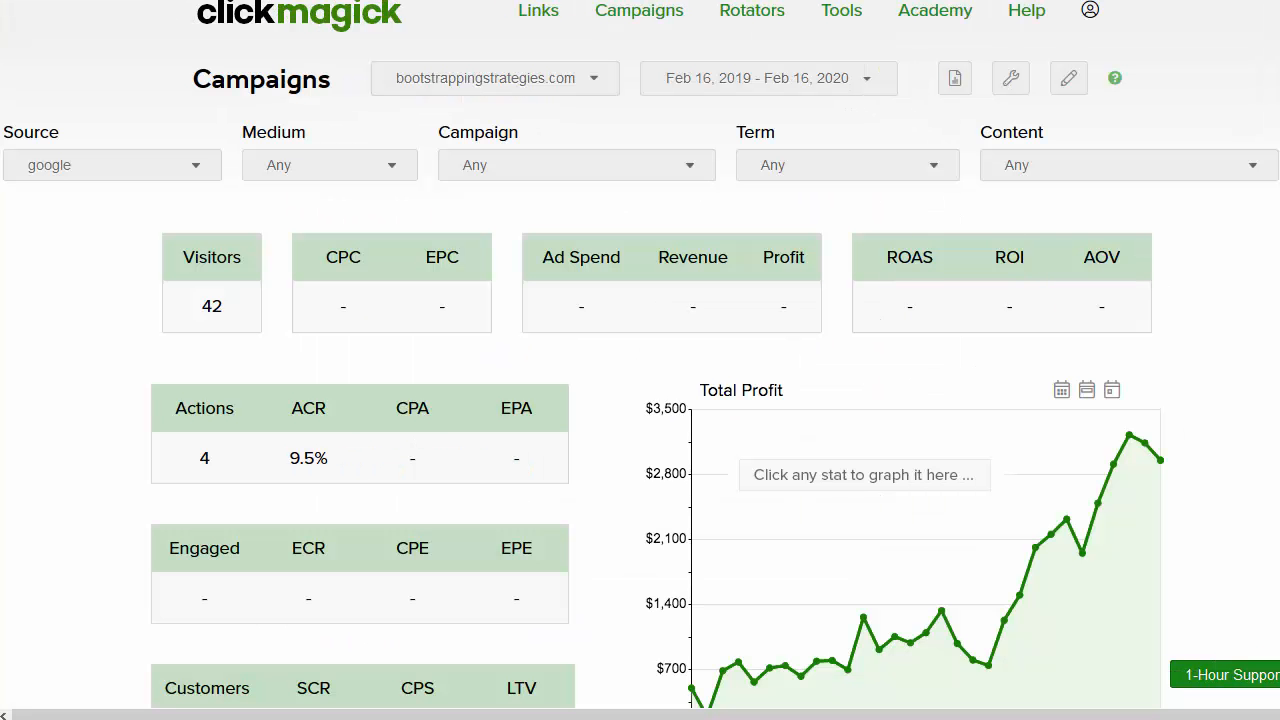
Step: Graph Action Conversion Rate with Medium, Campaign, Term and Content filters left at Any
left_click(308, 458)
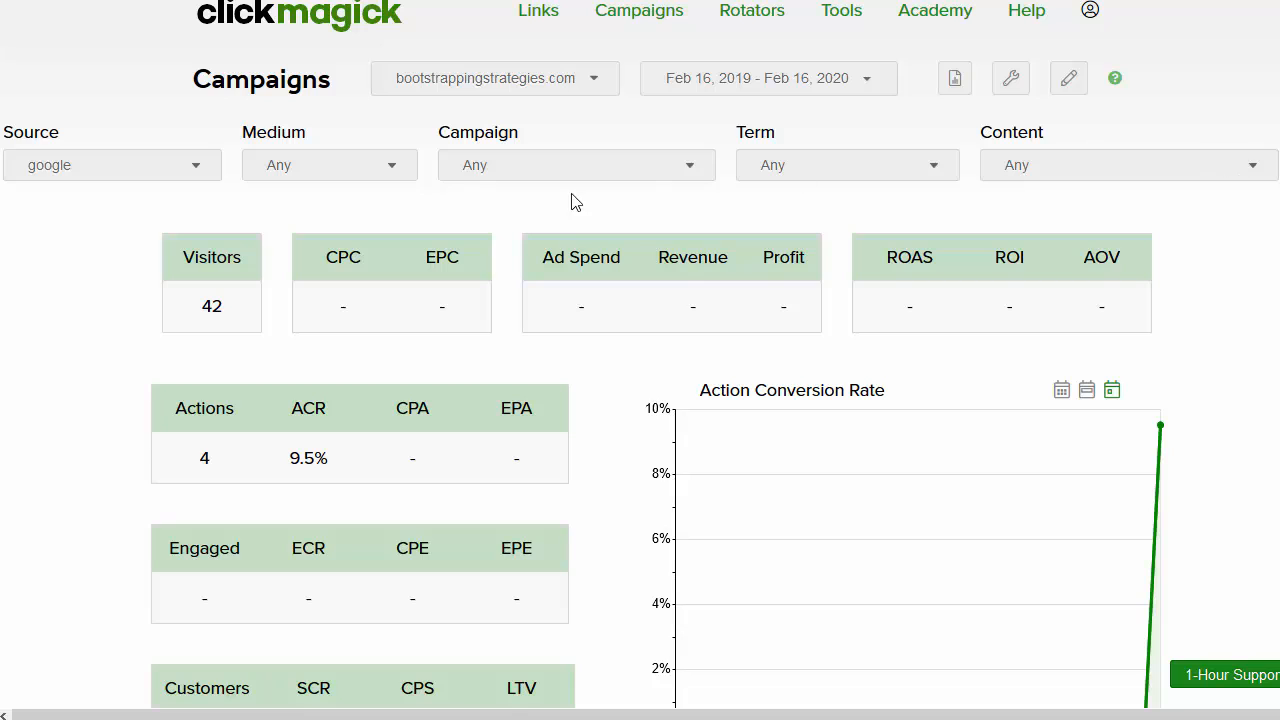
left_click(338, 174)
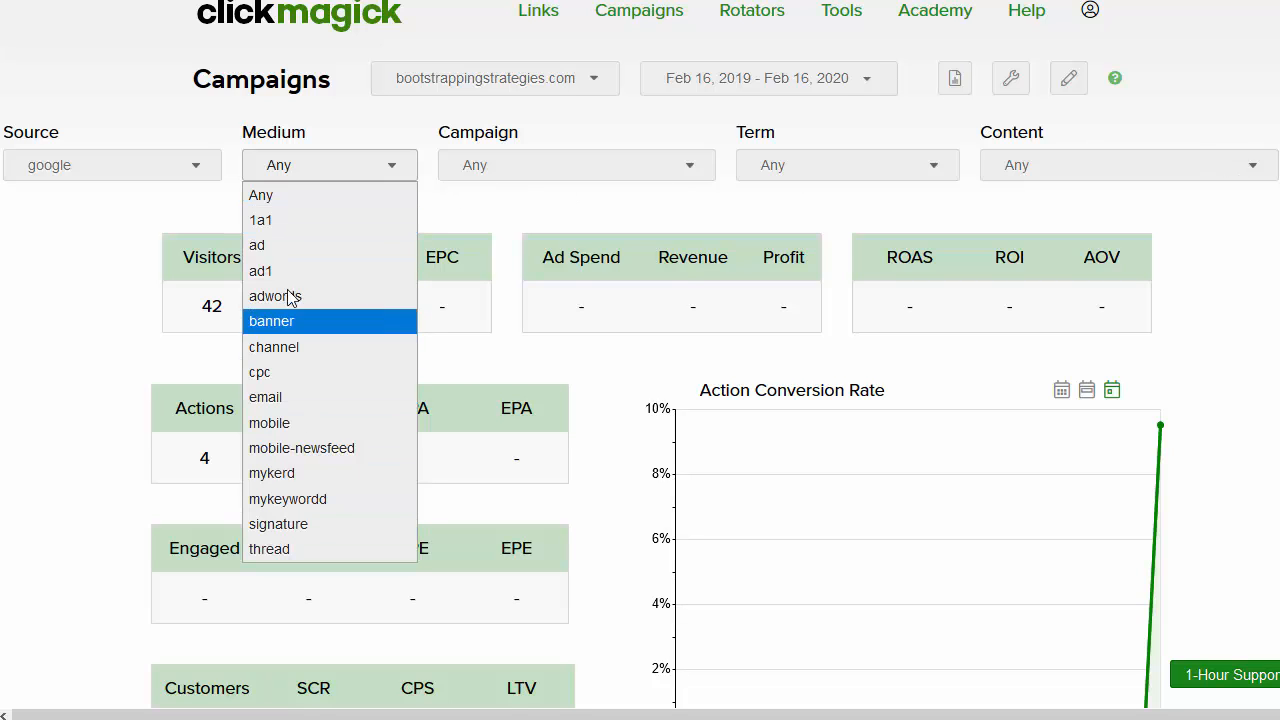
left_click(571, 176)
left_click(571, 176)
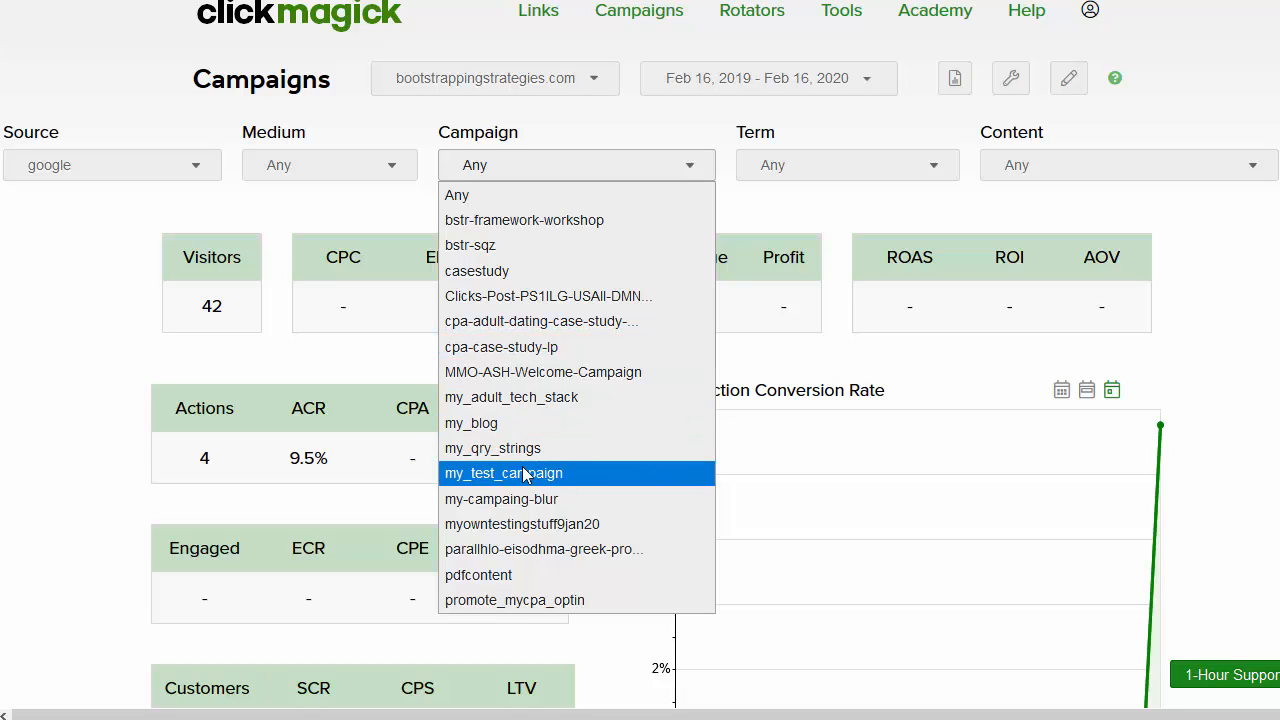
left_click(815, 175)
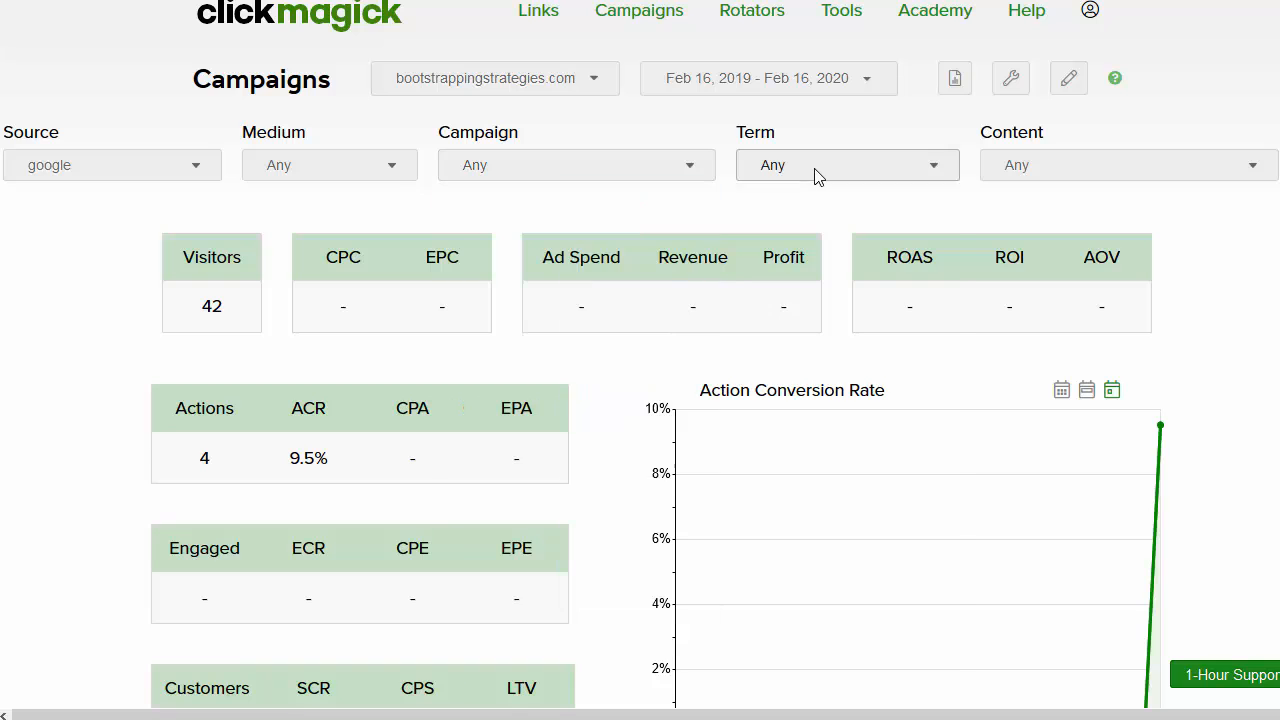
left_click(815, 175)
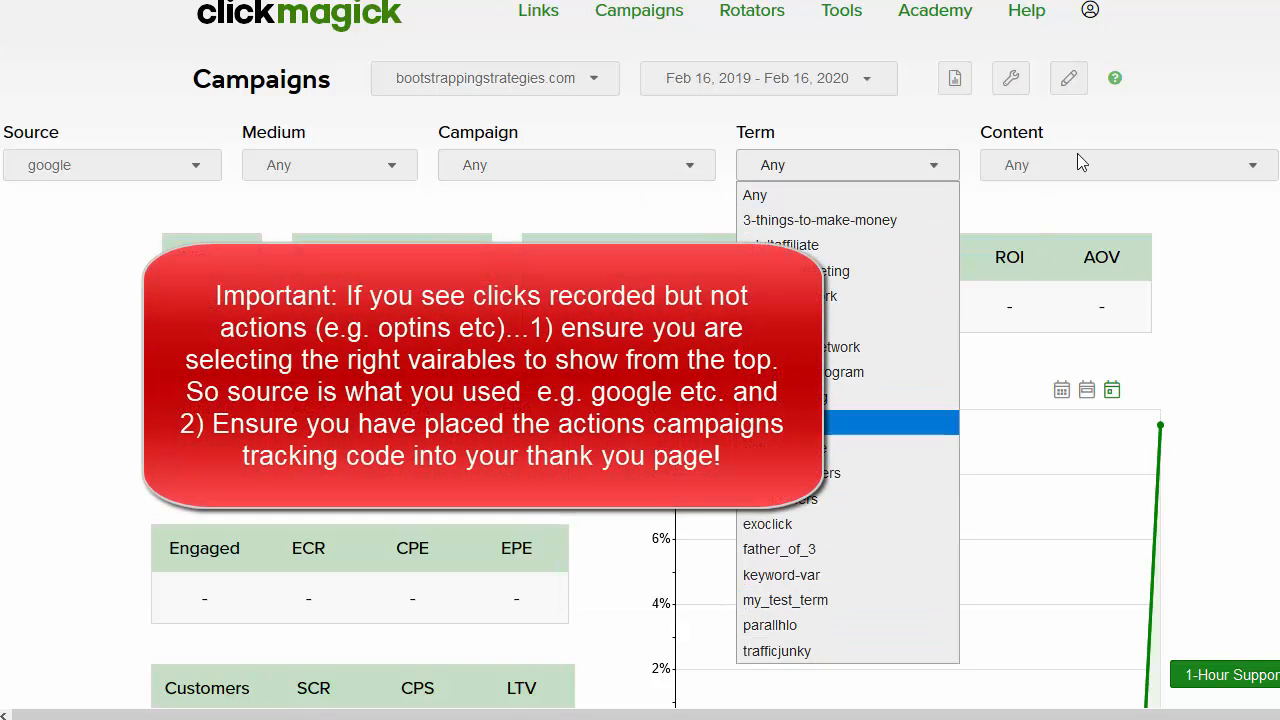
left_click(1078, 155)
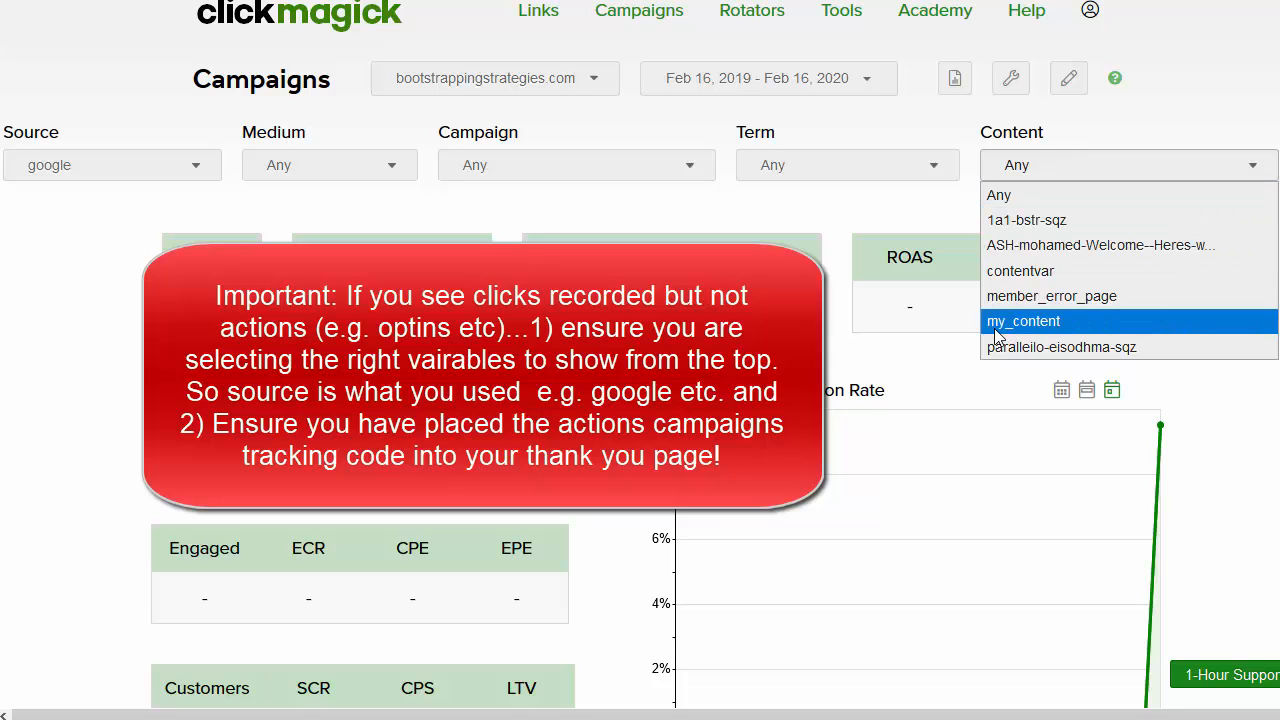
left_click(67, 346)
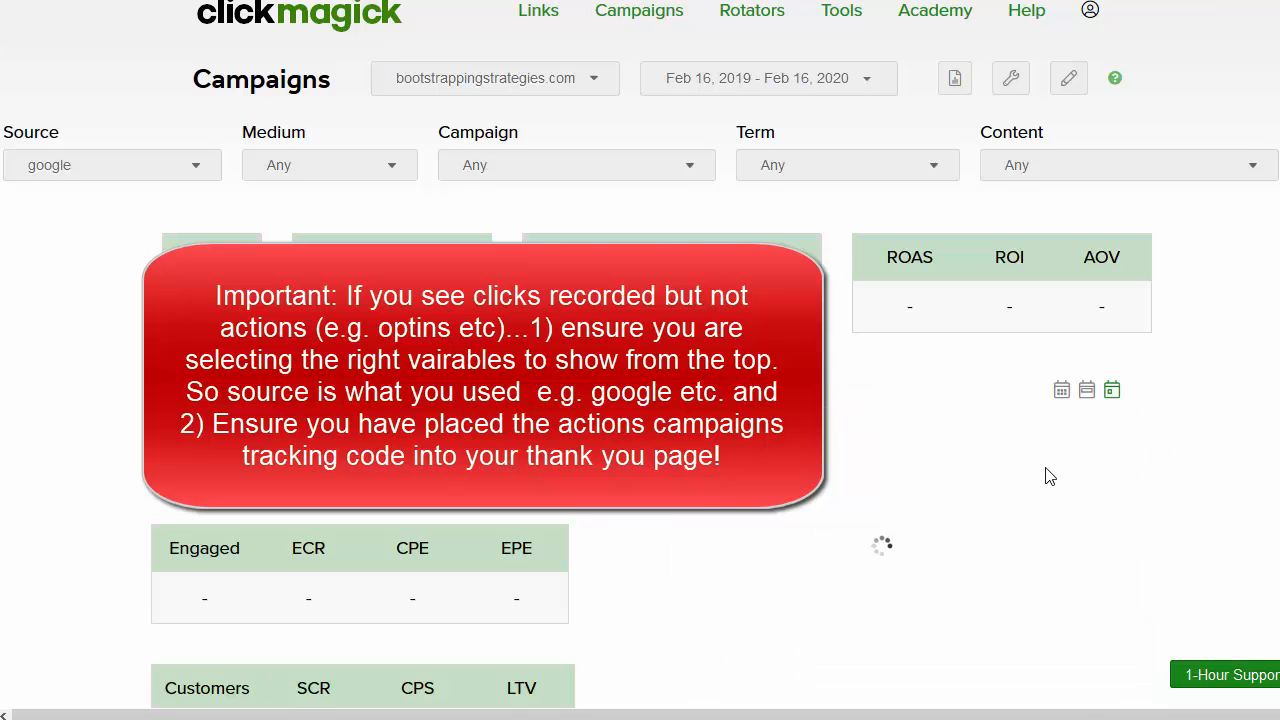
Step: Inspect the chart's last point showing 9.5% ACR on Feb 16
scroll(1090, 432, "down", 2)
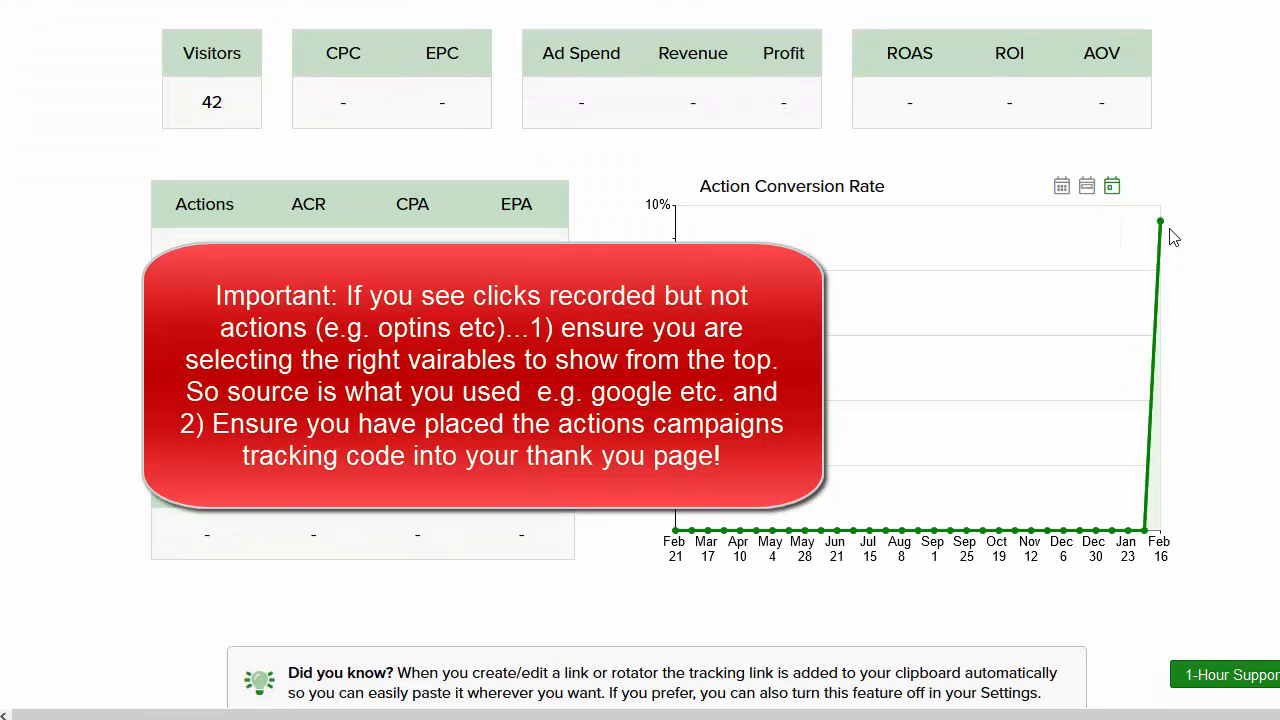
mouse_move(1168, 234)
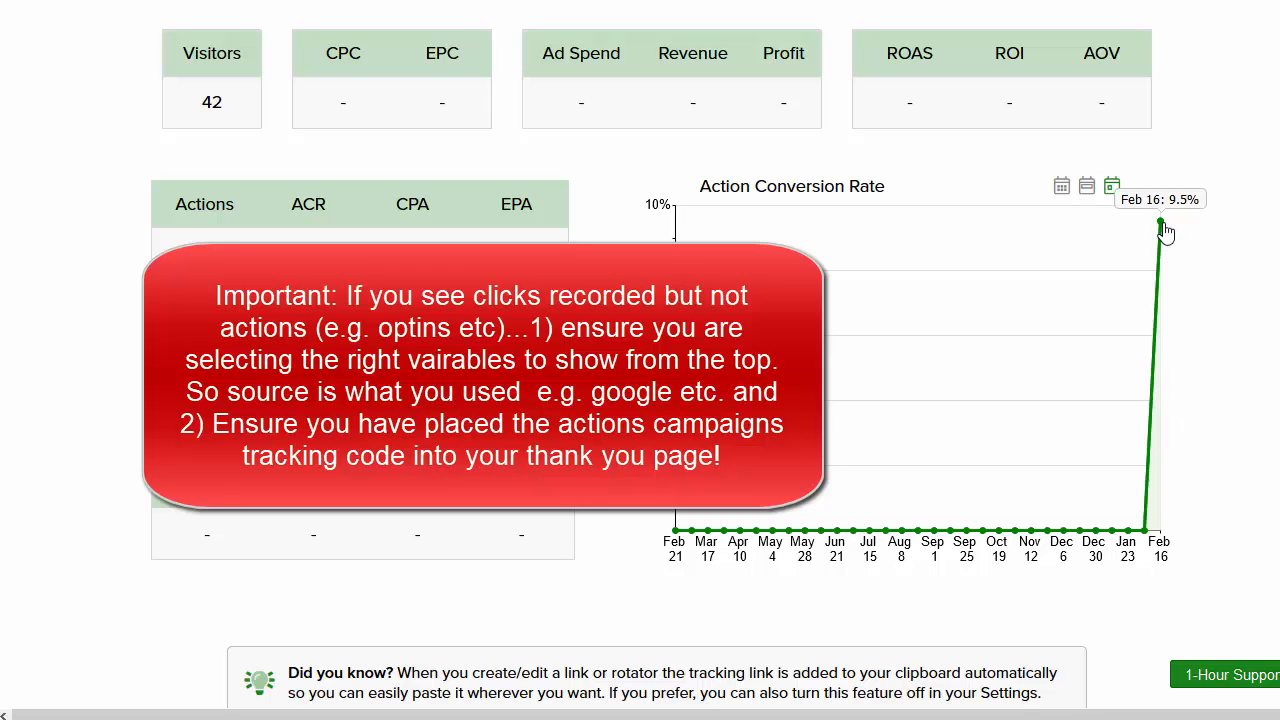
scroll(963, 246, "up", 2)
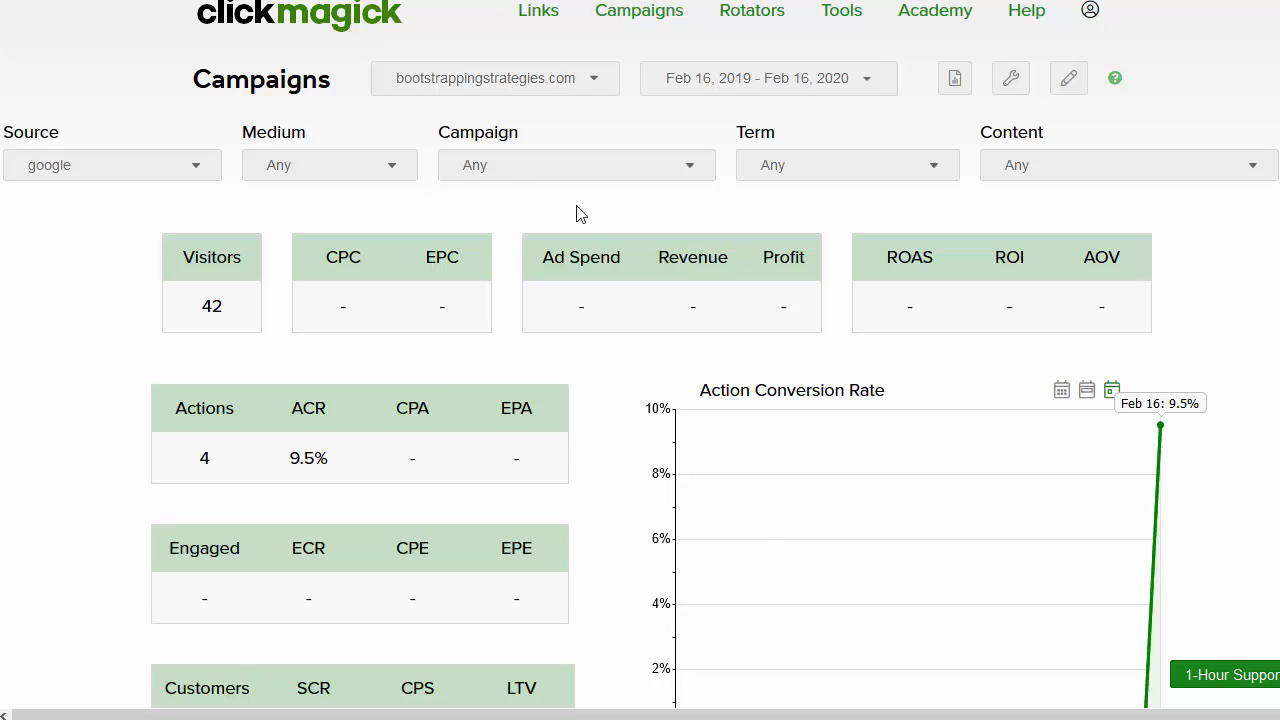
Step: Switch to ConvertKit, cancel the eyedropper, and scroll down to Confirmed Subscribers
mouse_move(840, 719)
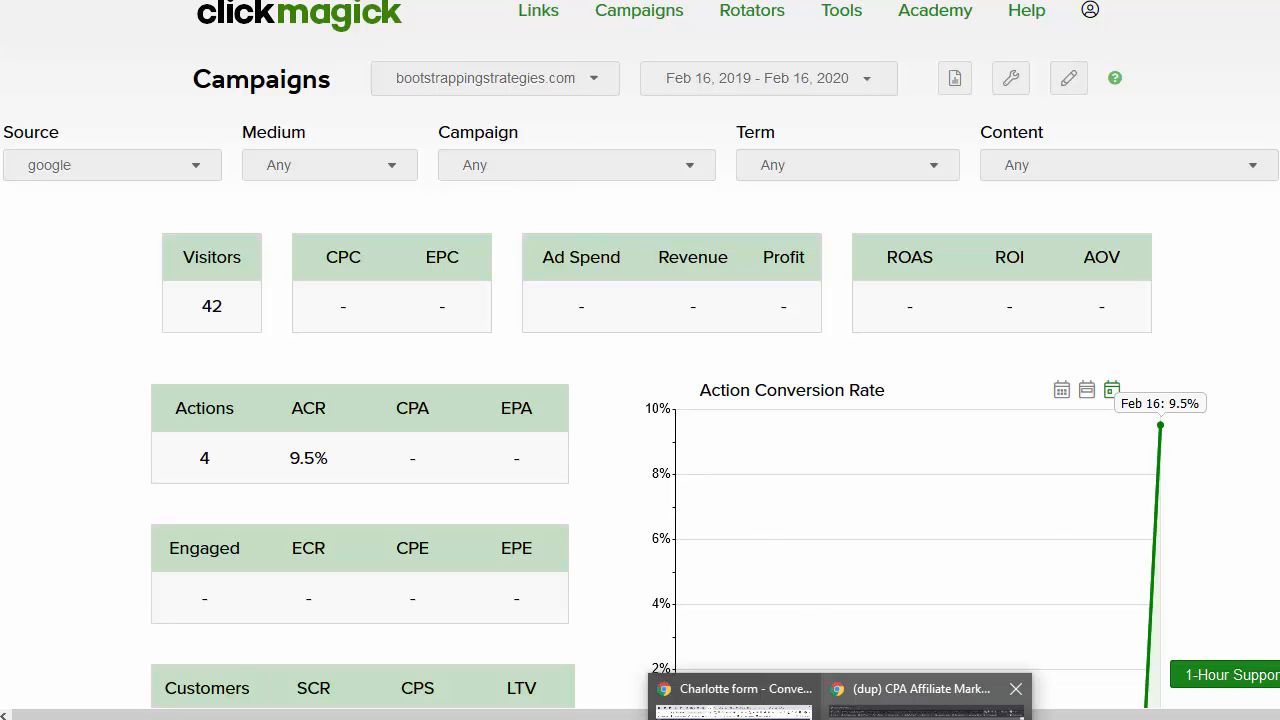
left_click(733, 700)
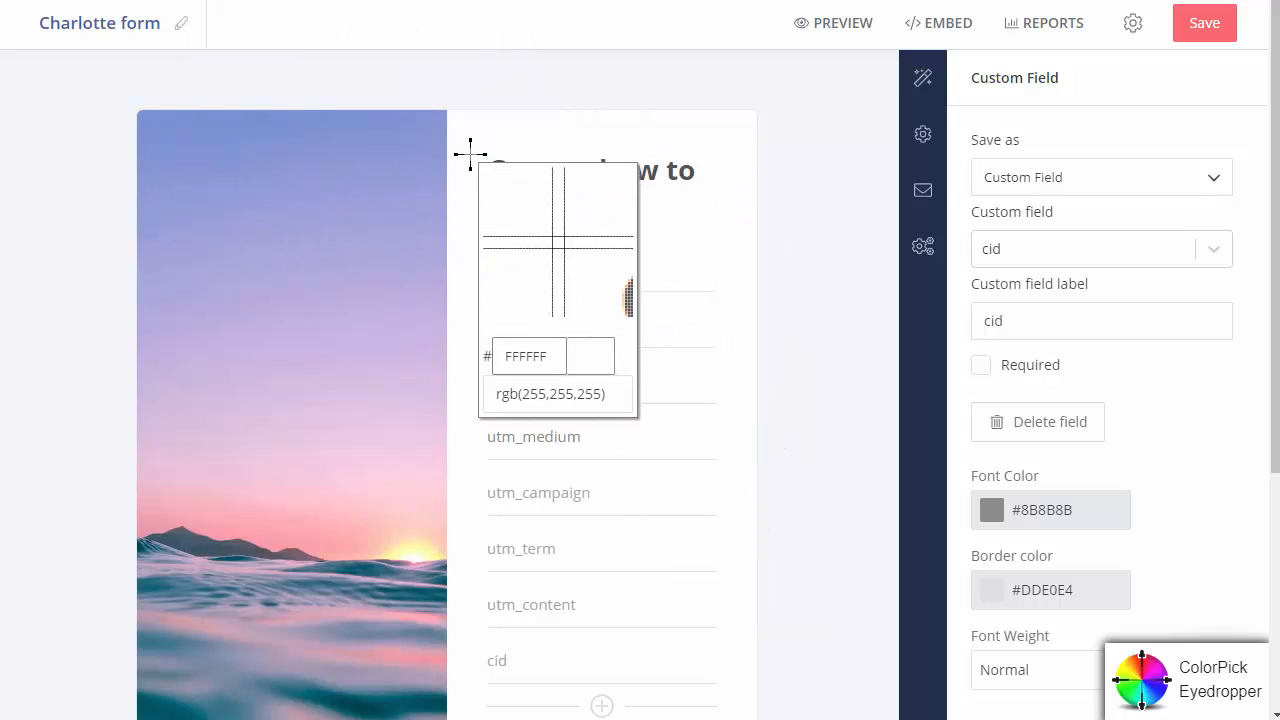
key("Escape")
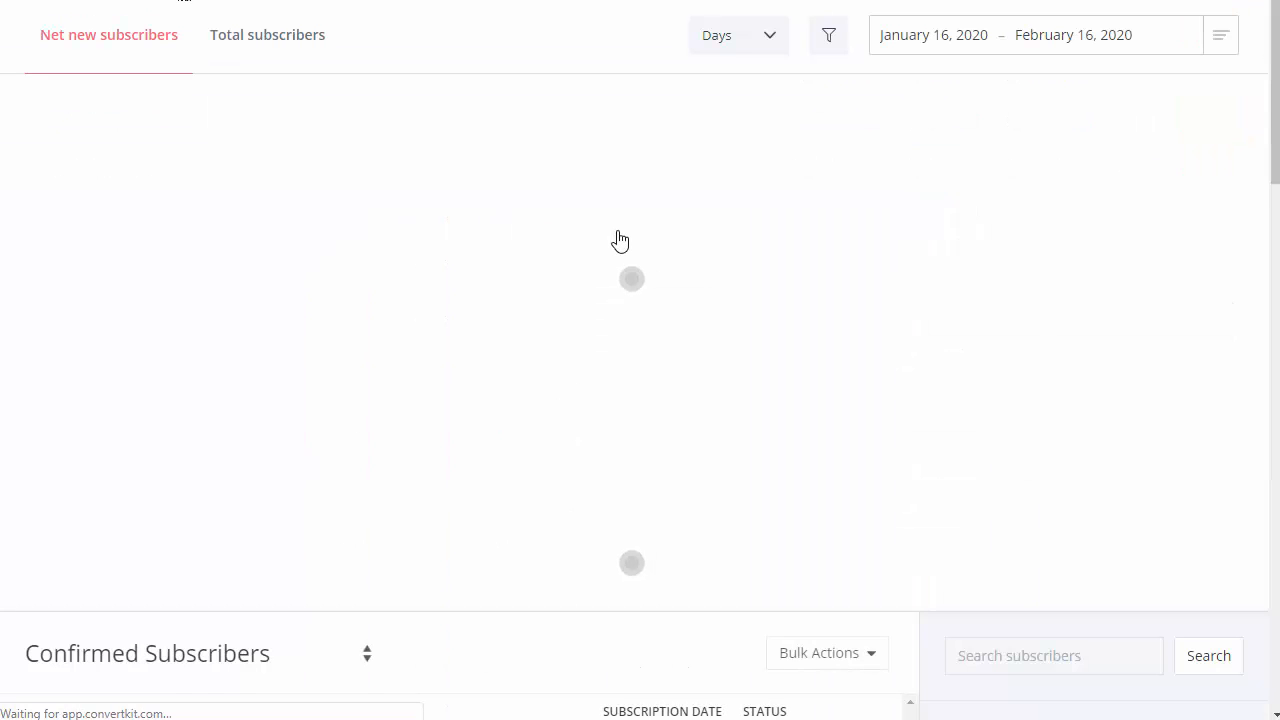
scroll(494, 300, "down", 4)
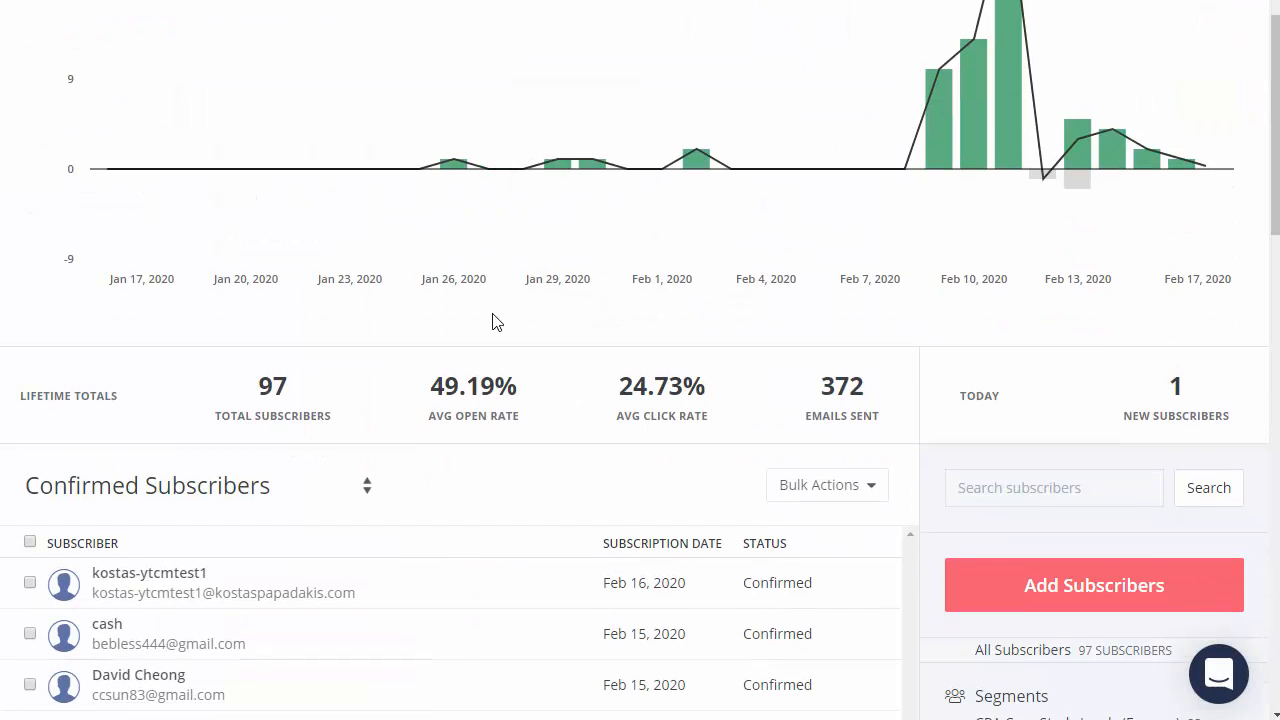
left_click(156, 372)
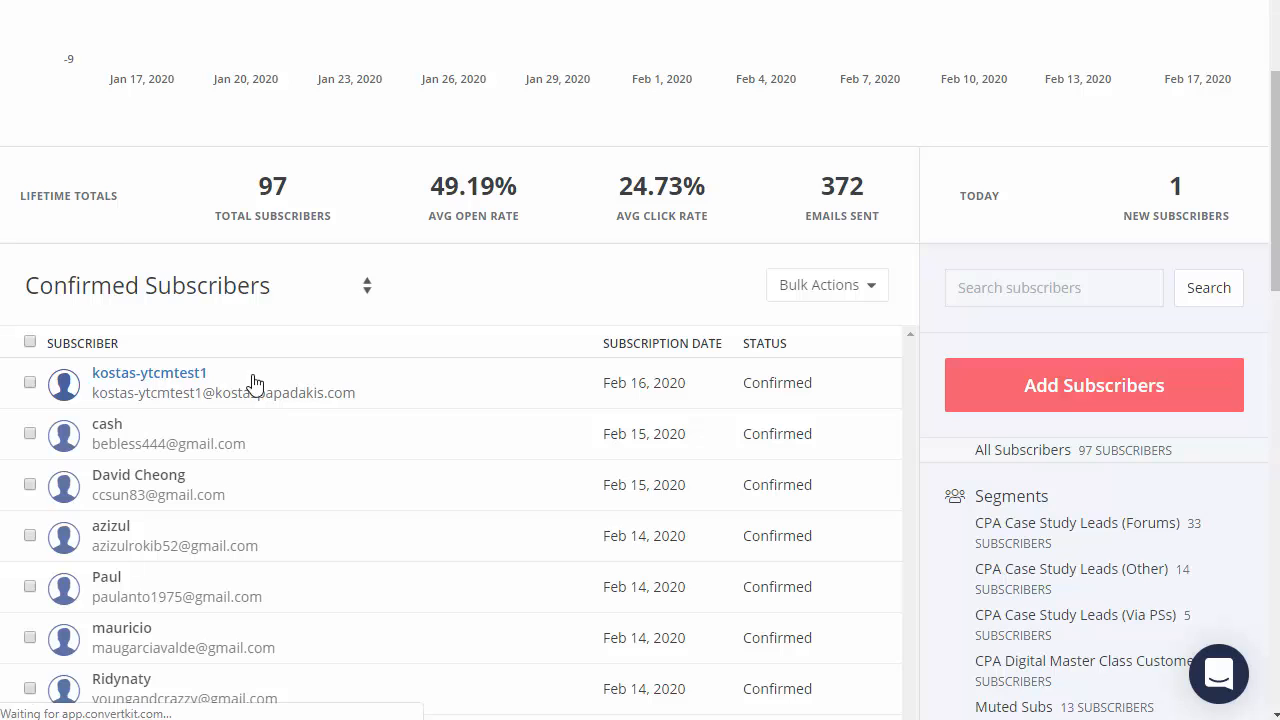
scroll(228, 380, "down", 4)
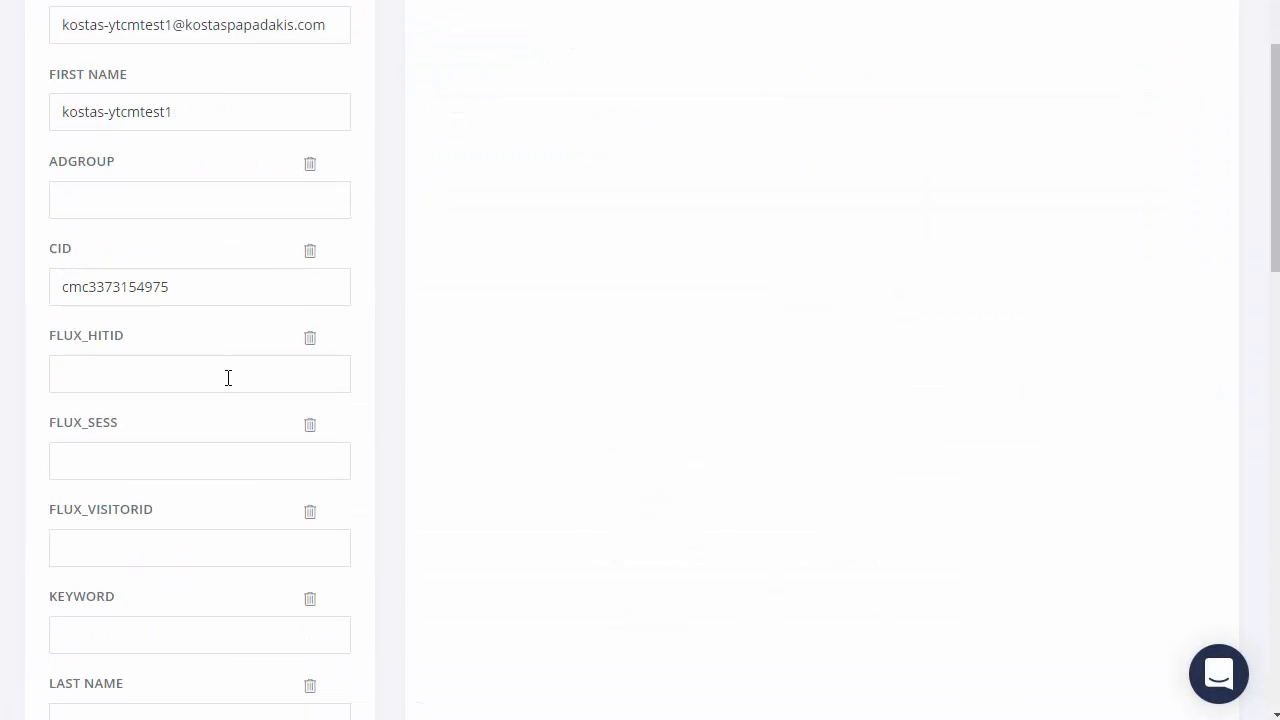
scroll(228, 378, "down", 5)
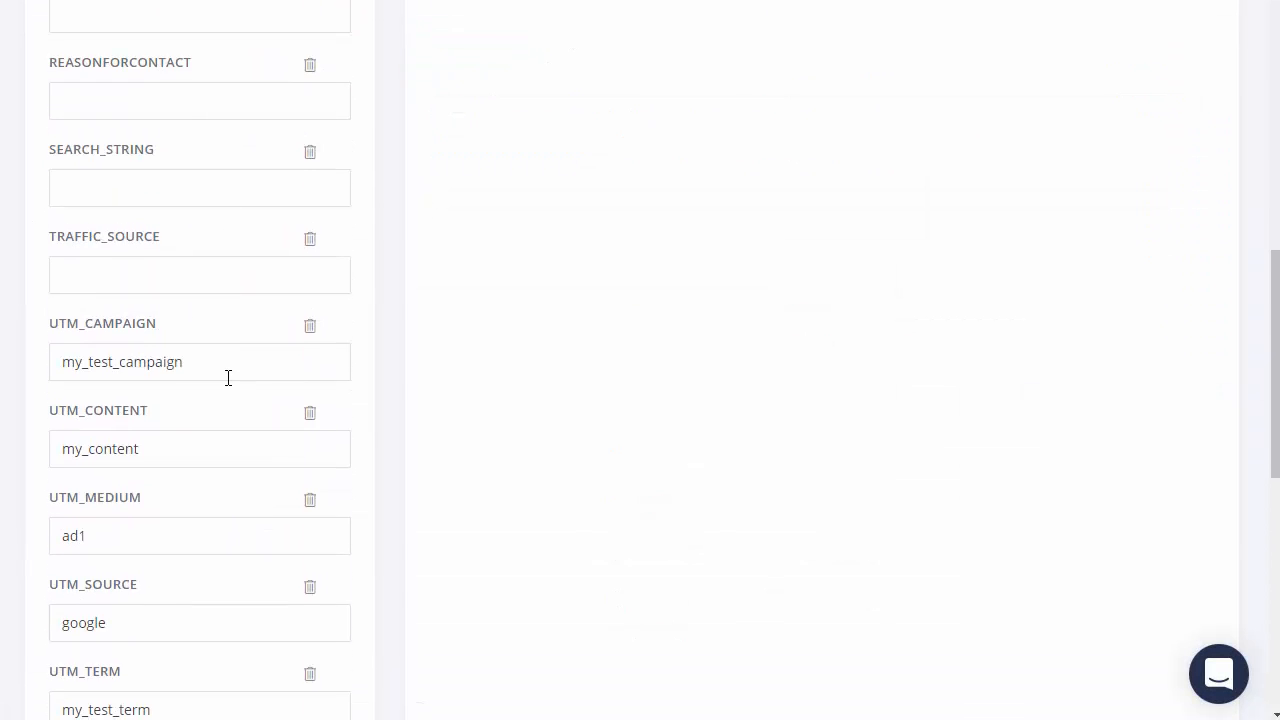
scroll(230, 386, "up", 8)
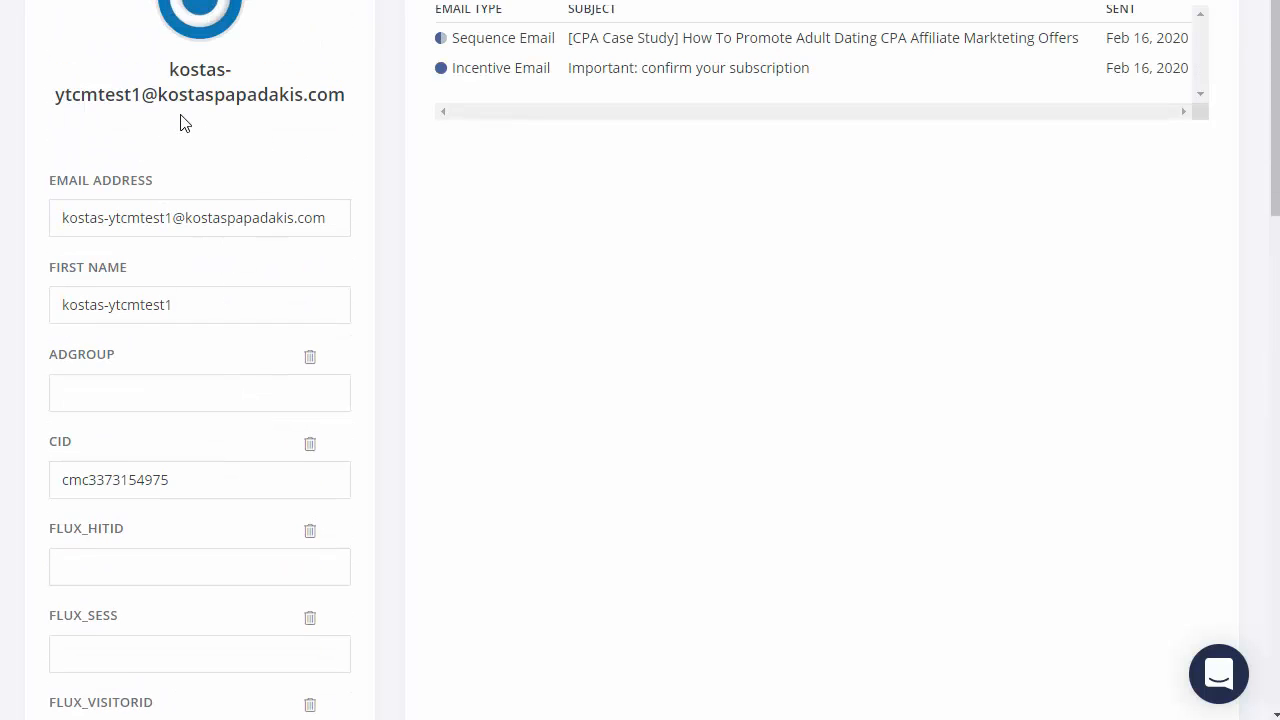
scroll(215, 115, "down", 2)
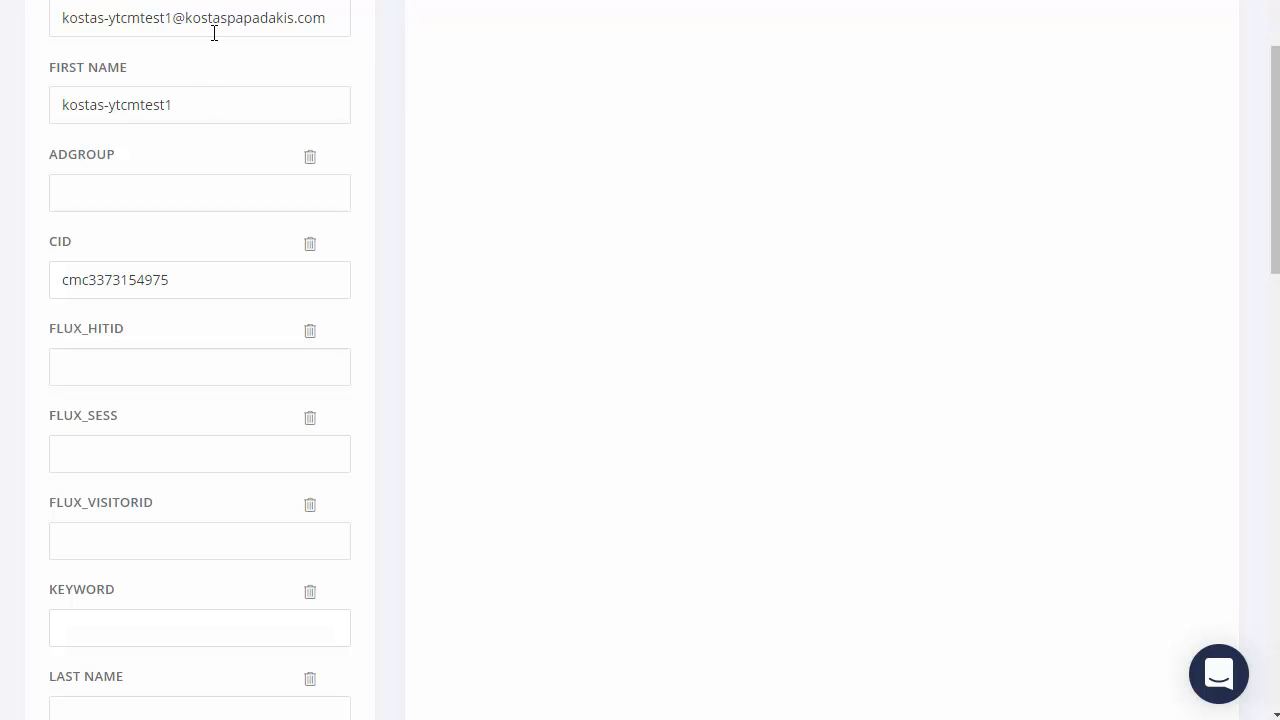
scroll(223, 151, "down", 2)
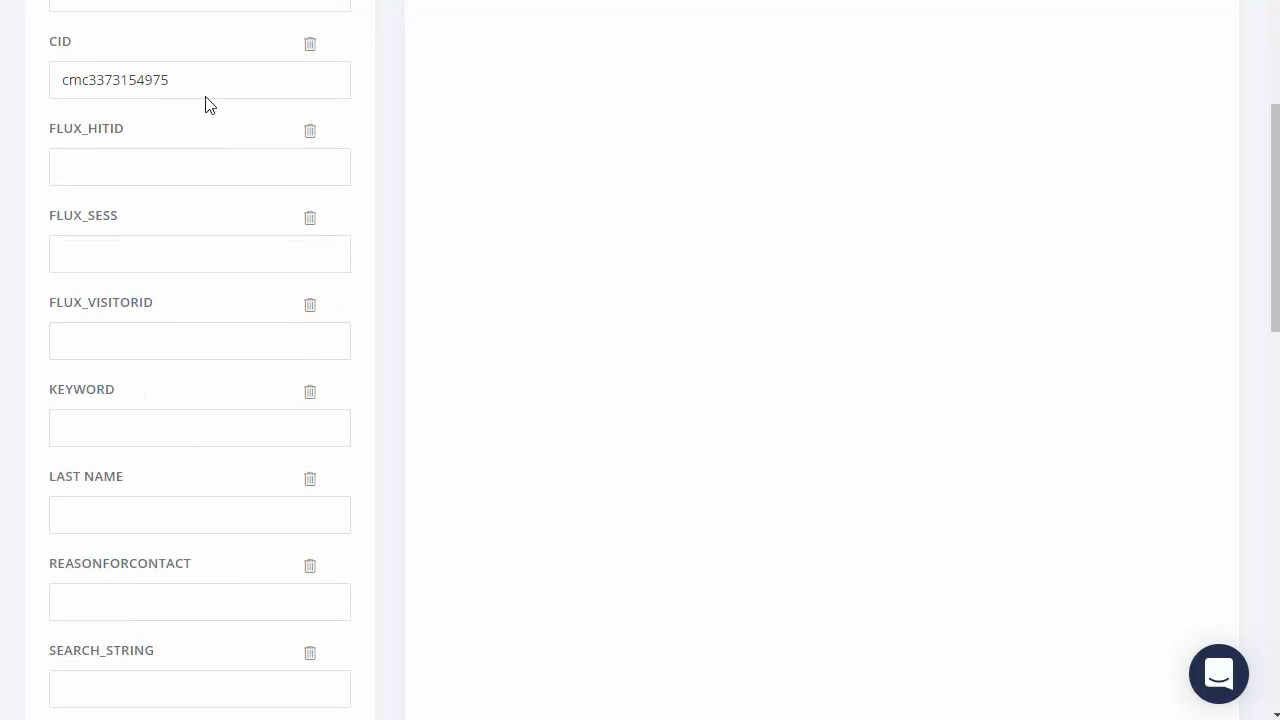
left_click(203, 86)
left_click_drag(203, 86, 62, 80)
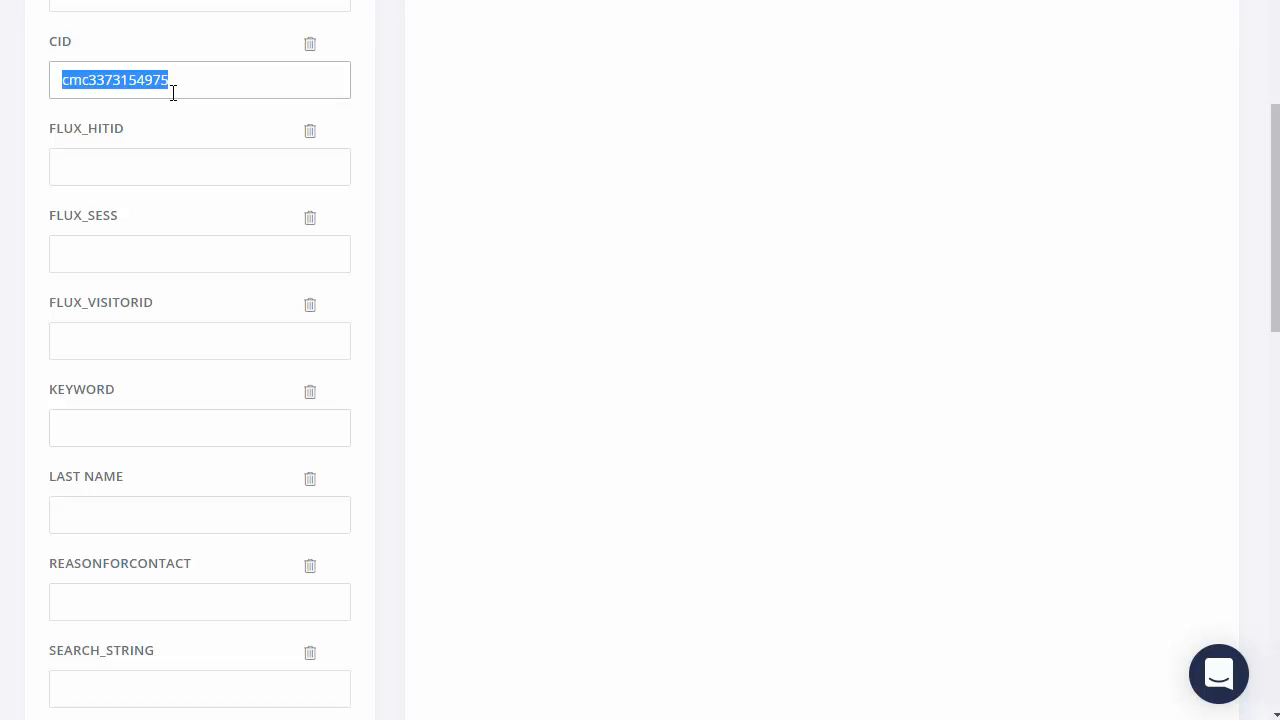
scroll(210, 236, "down", 1)
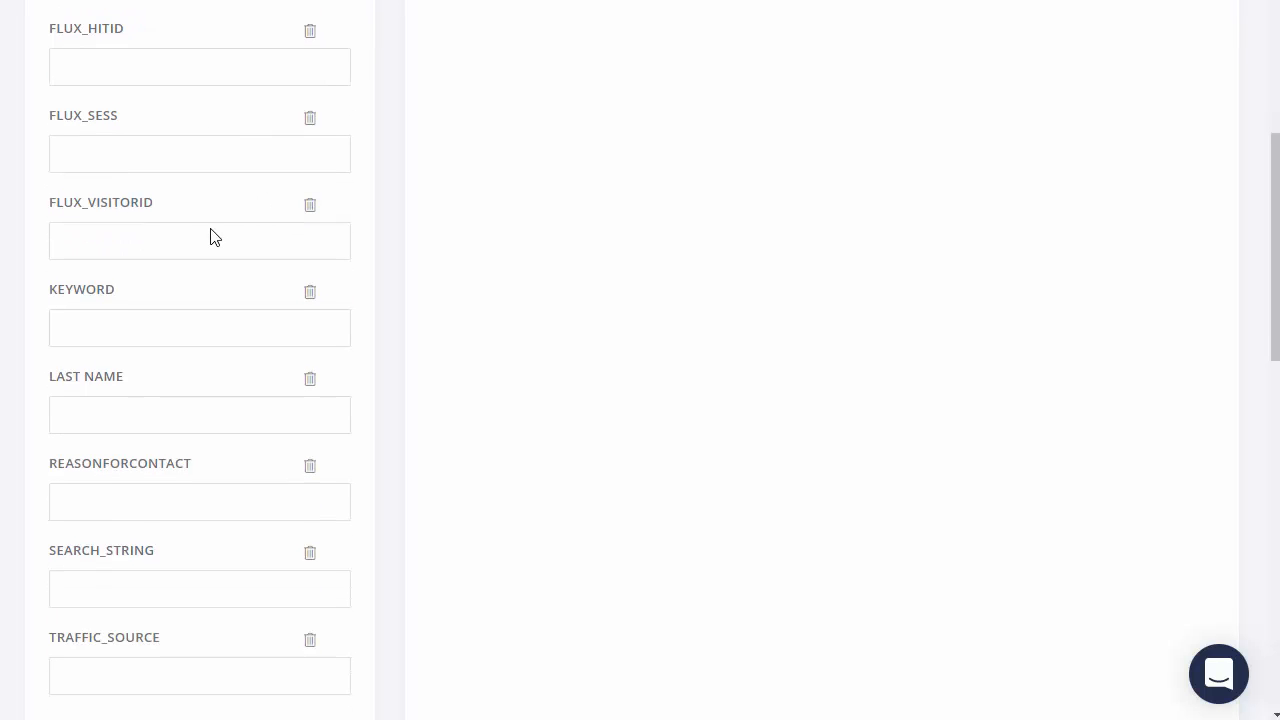
scroll(211, 232, "down", 1)
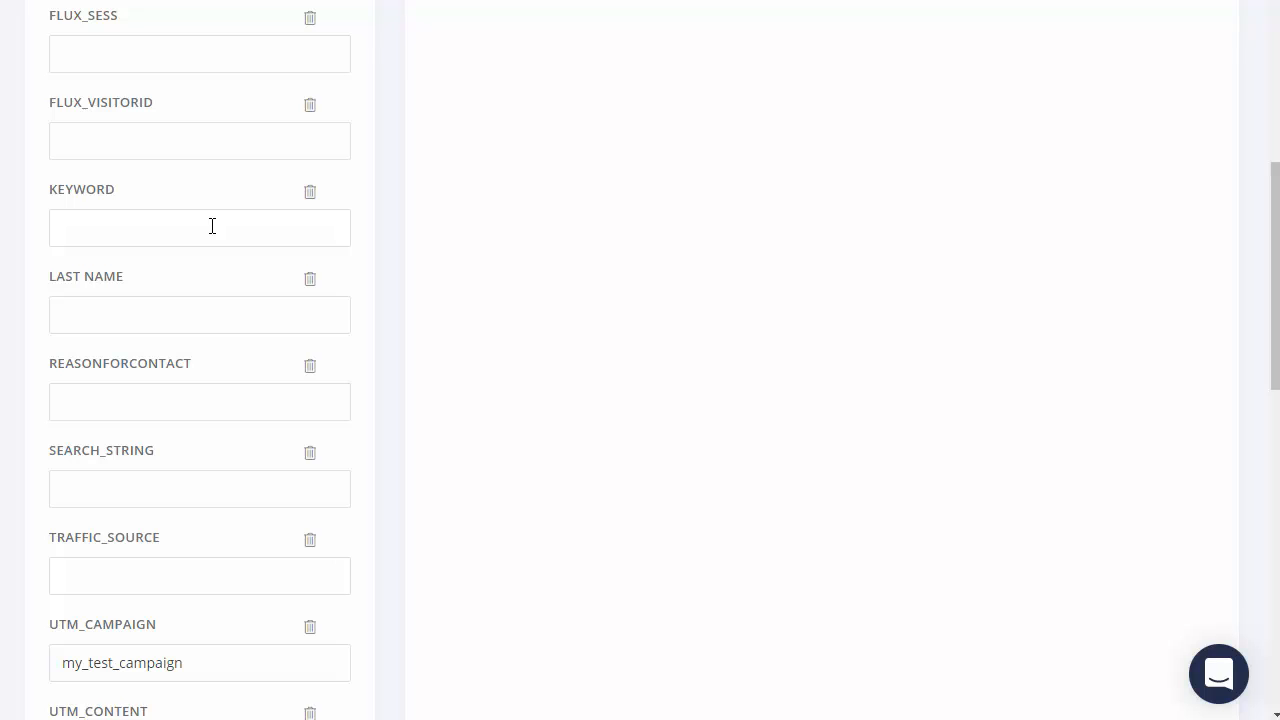
scroll(284, 190, "up", 3)
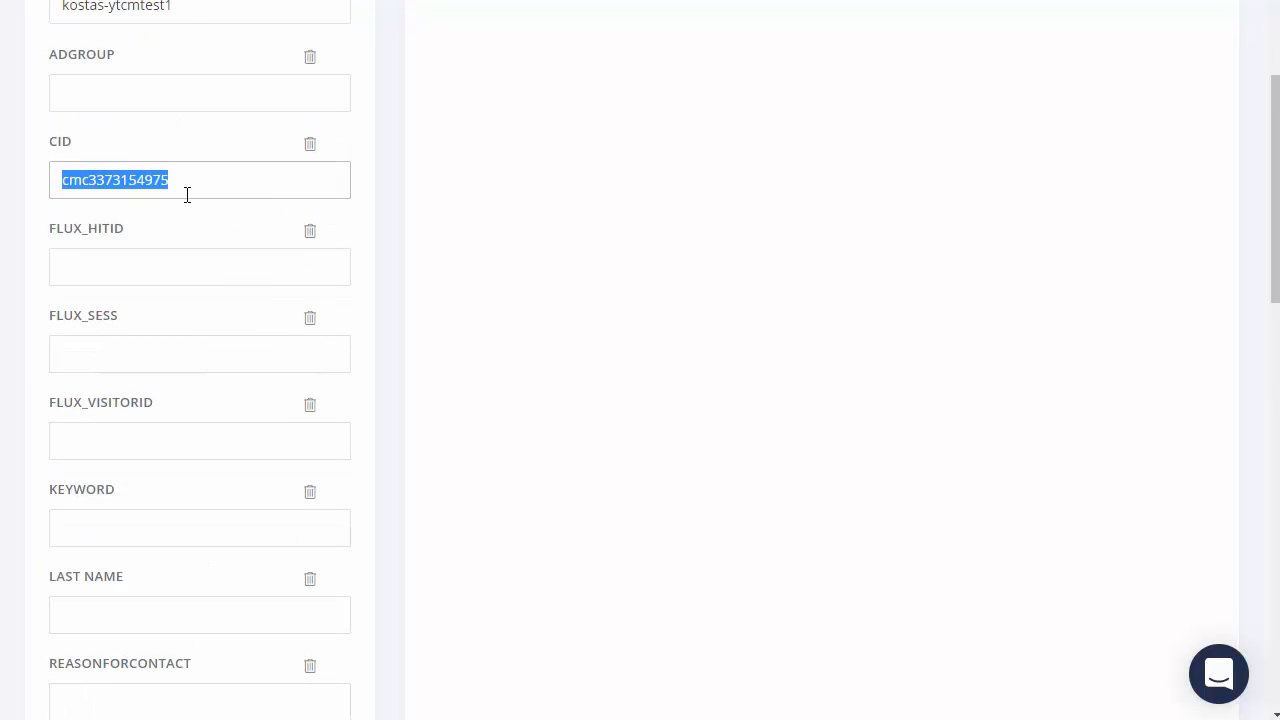
left_click(198, 182)
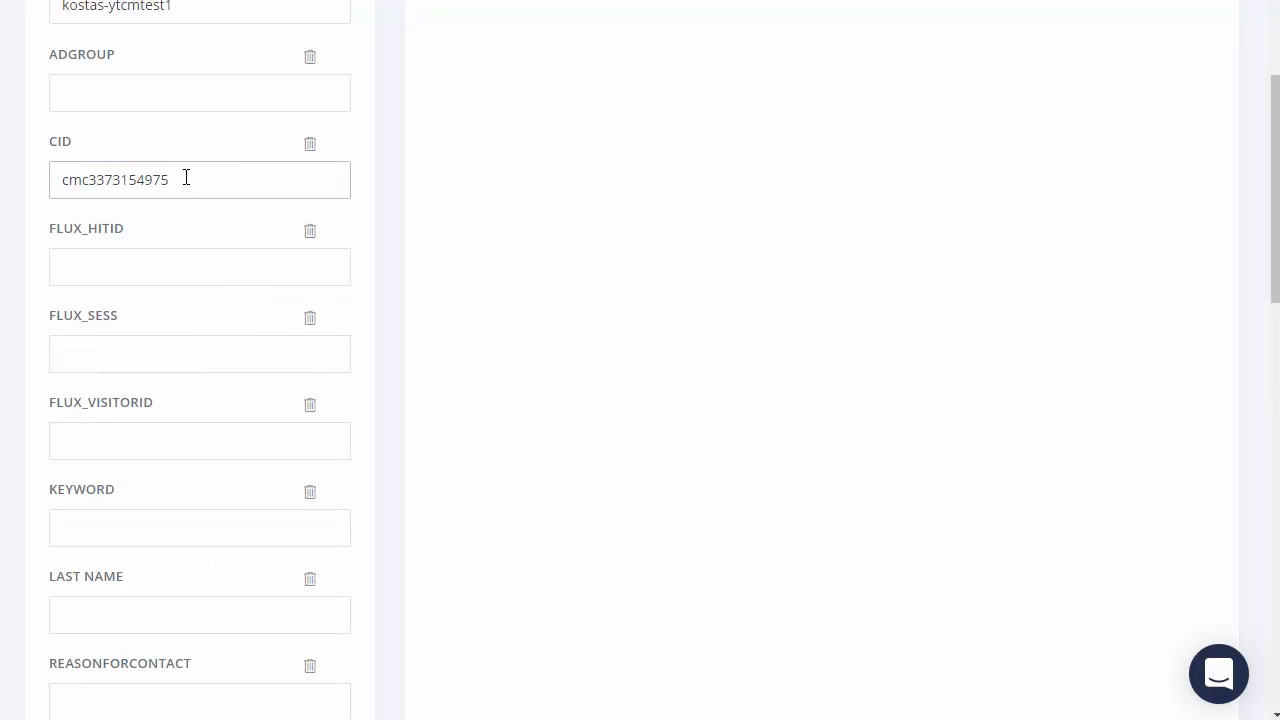
left_click_drag(186, 177, 24, 190)
scroll(169, 214, "down", 2)
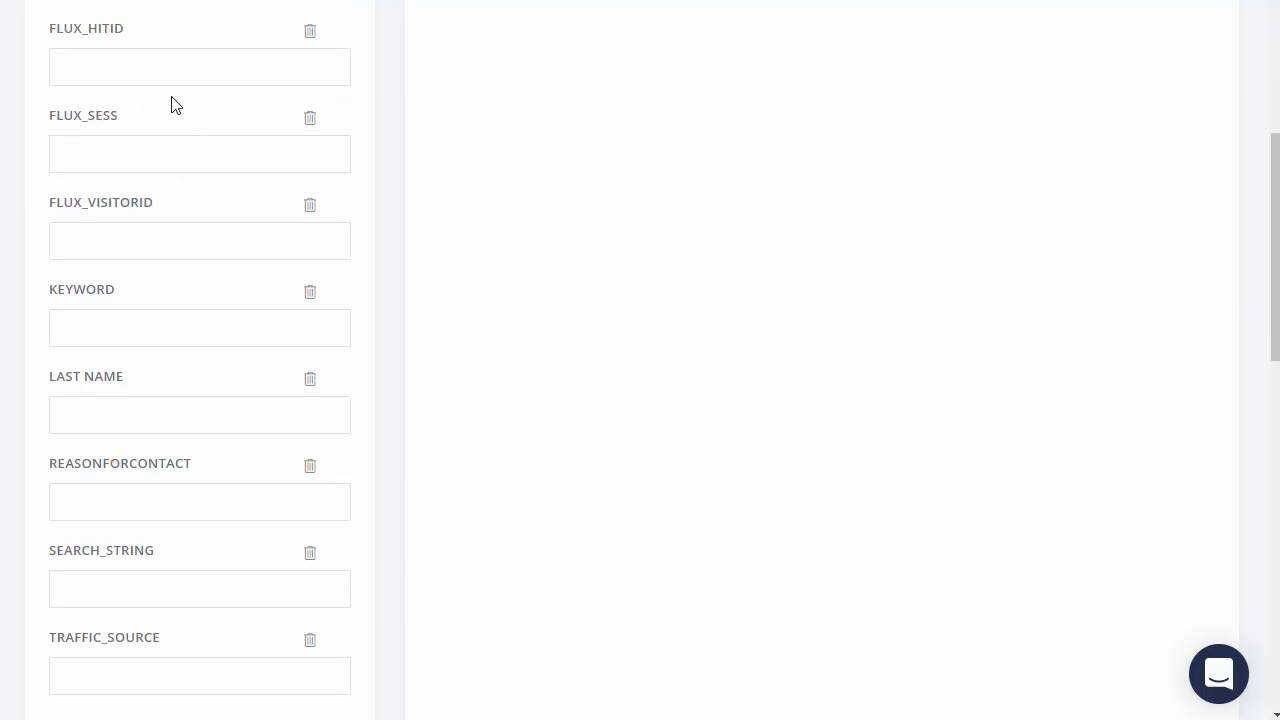
scroll(140, 103, "up", 2)
scroll(174, 206, "down", 4)
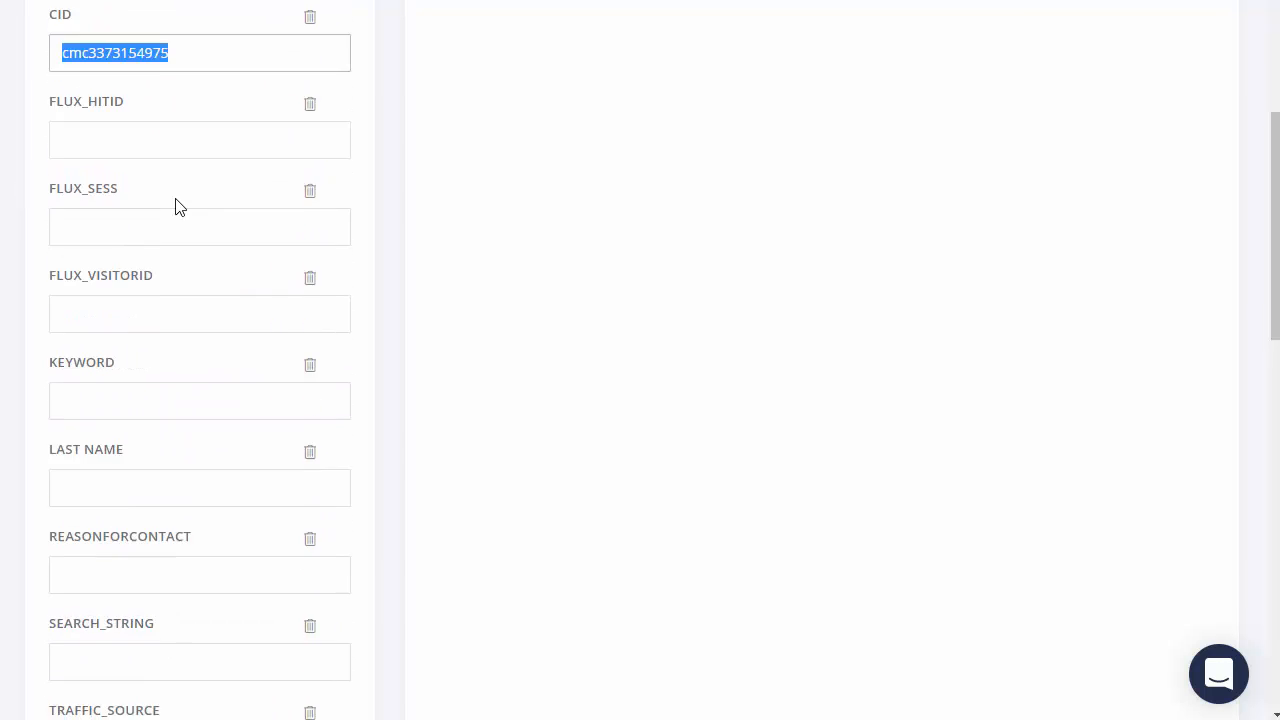
scroll(180, 212, "down", 6)
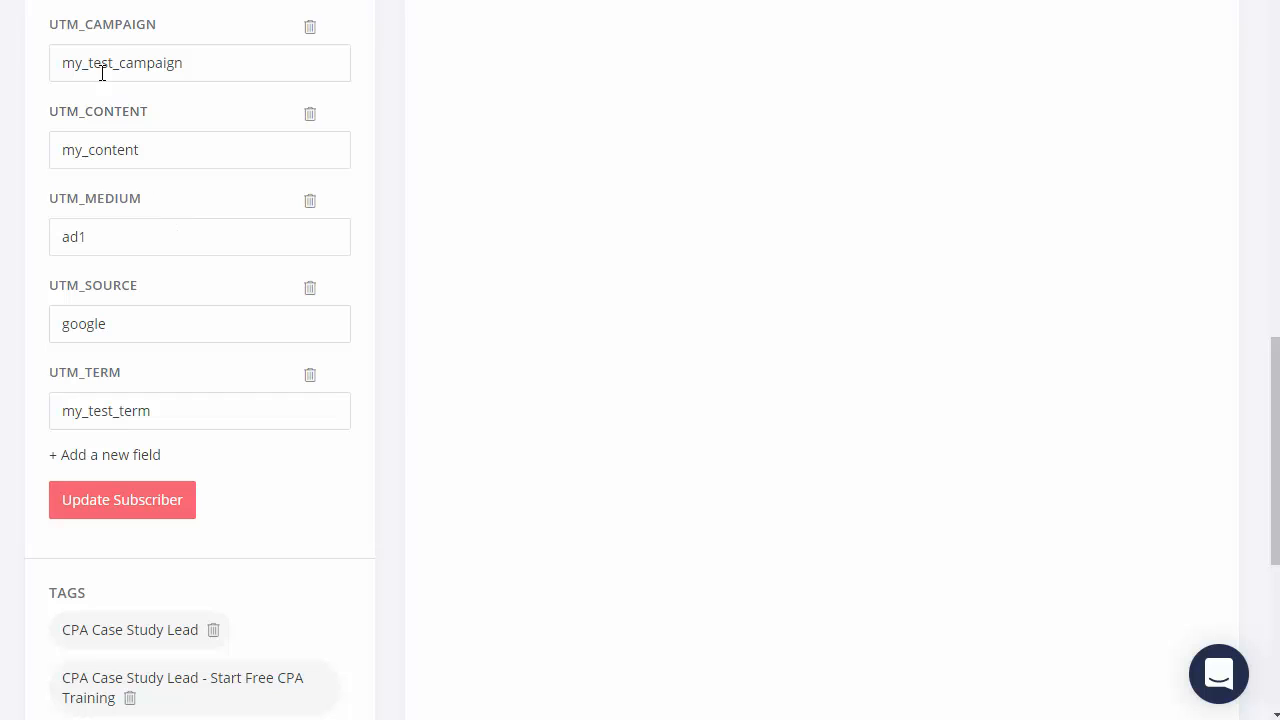
left_click(102, 72)
left_click(114, 158)
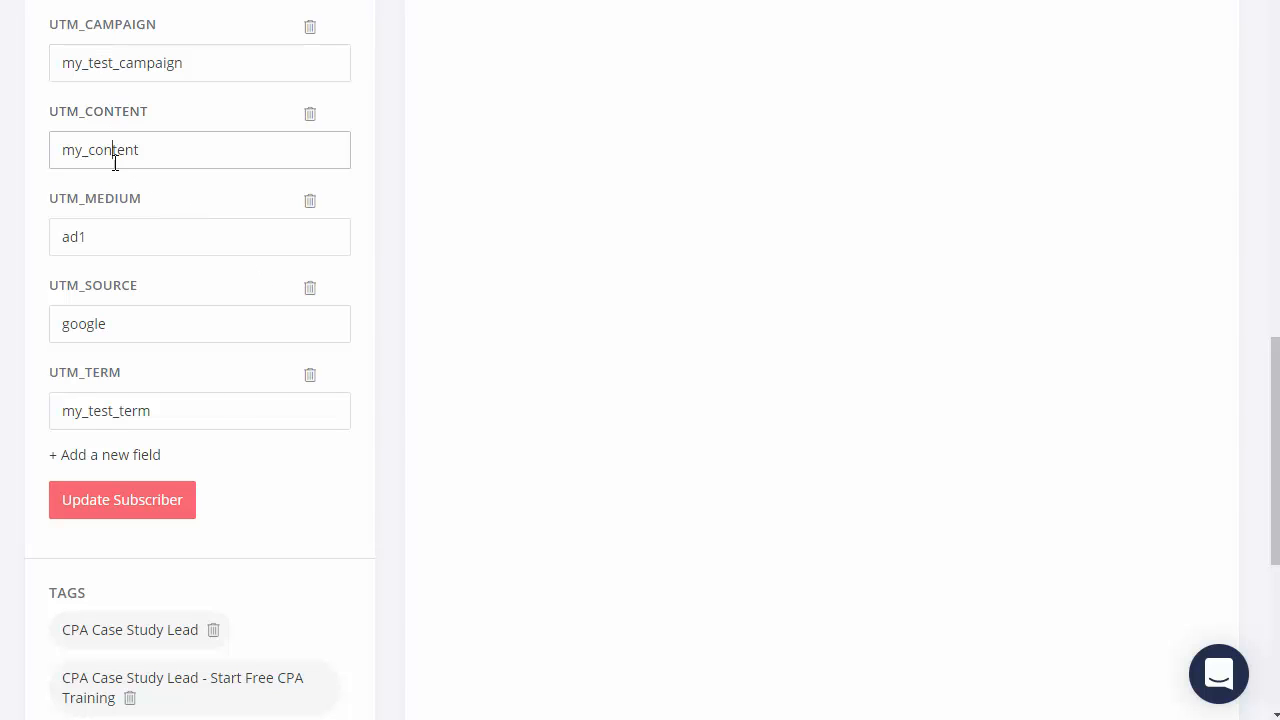
left_click(132, 236)
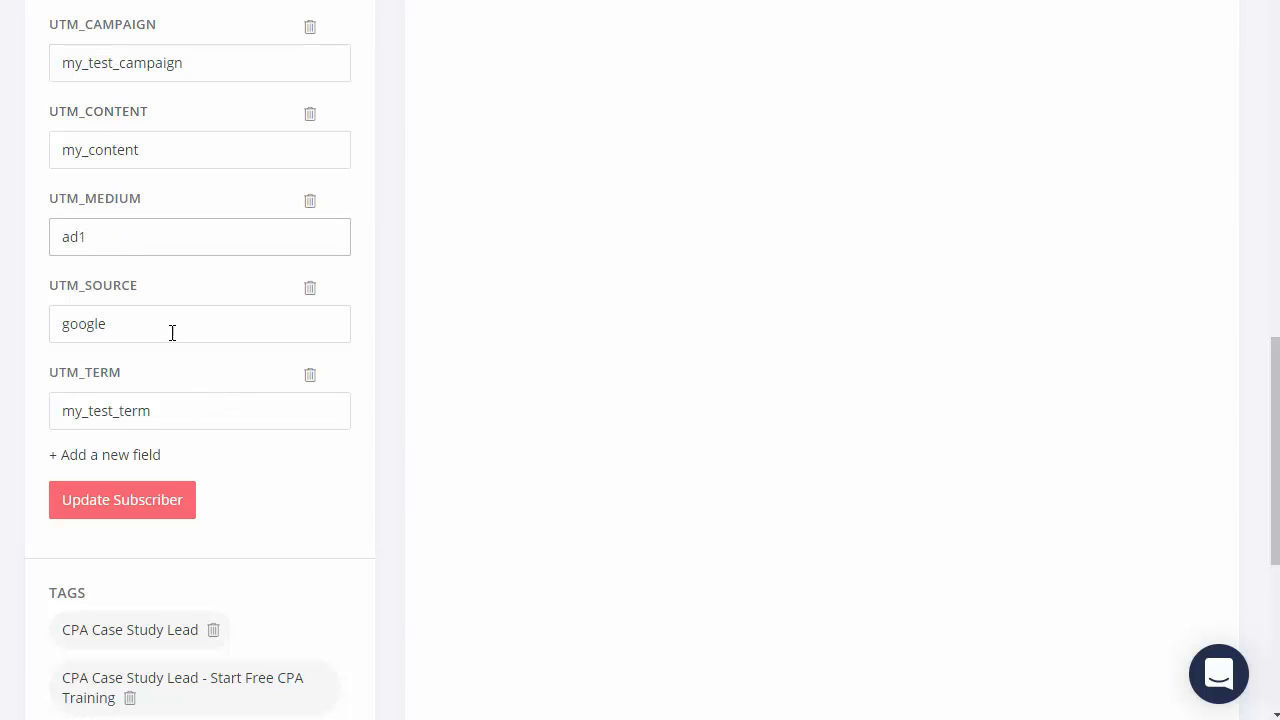
left_click(172, 330)
left_click(203, 411)
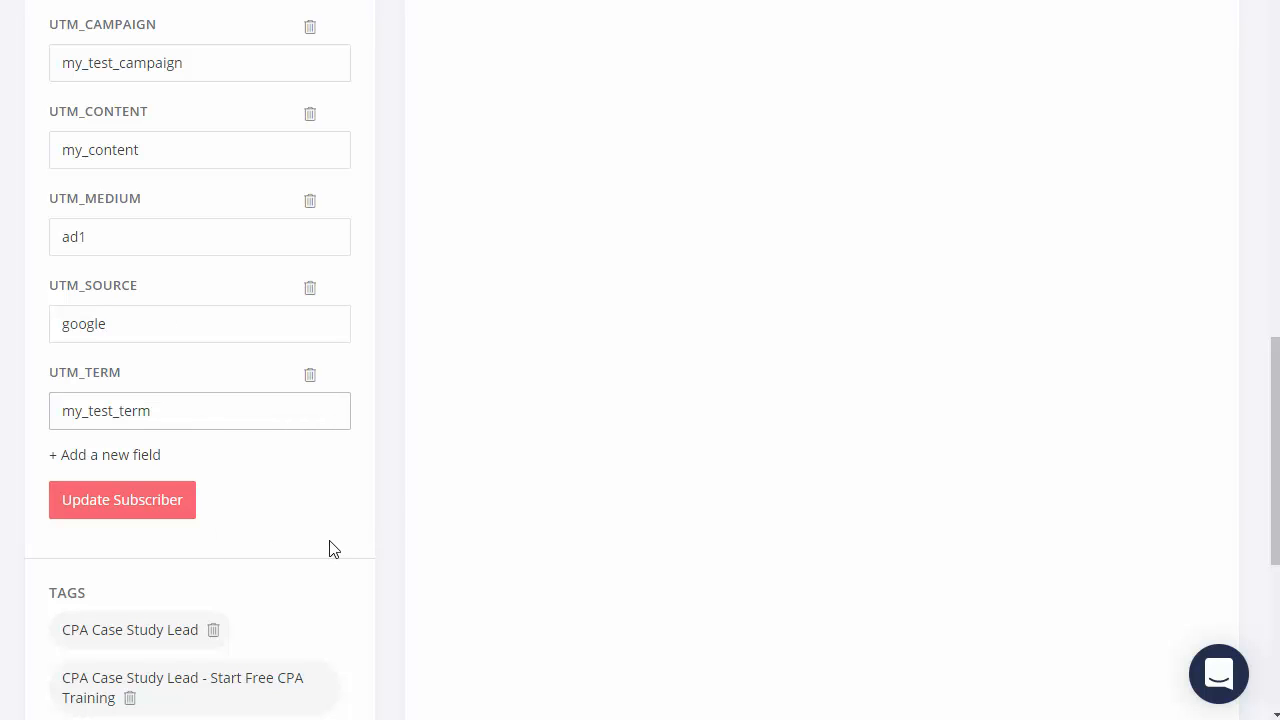
scroll(335, 552, "up", 6)
scroll(360, 555, "up", 6)
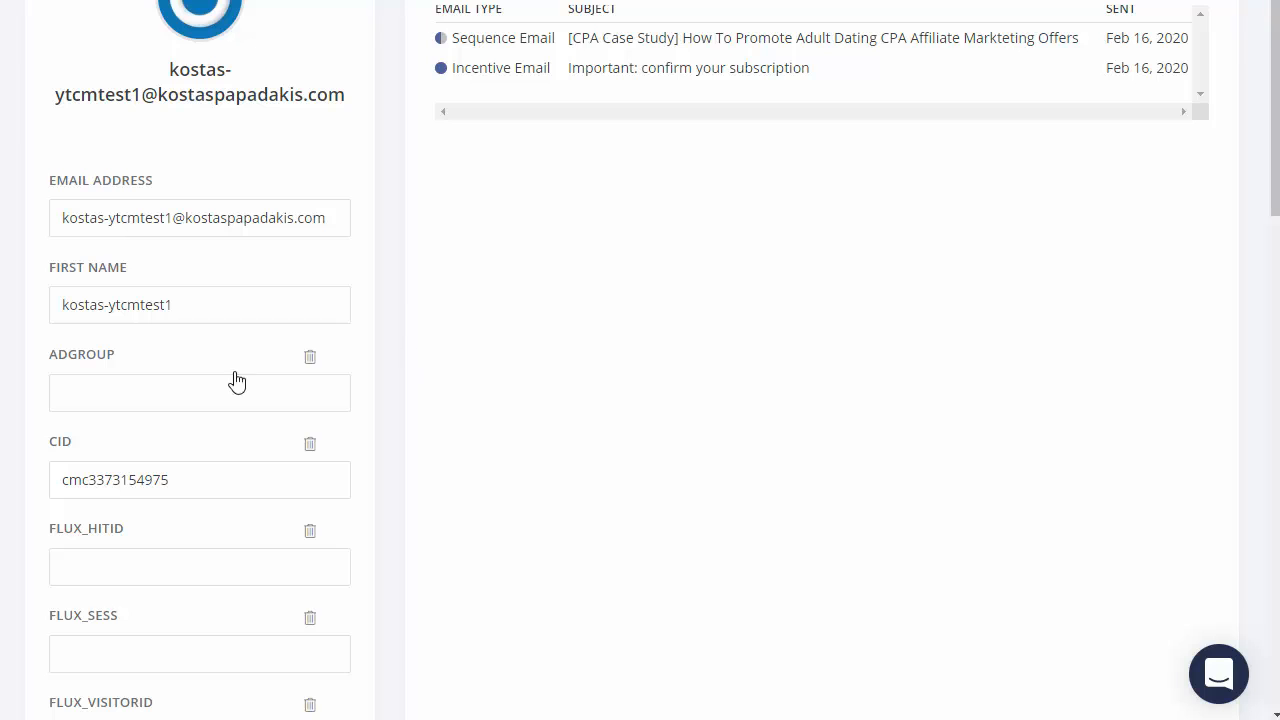
scroll(207, 437, "down", 9)
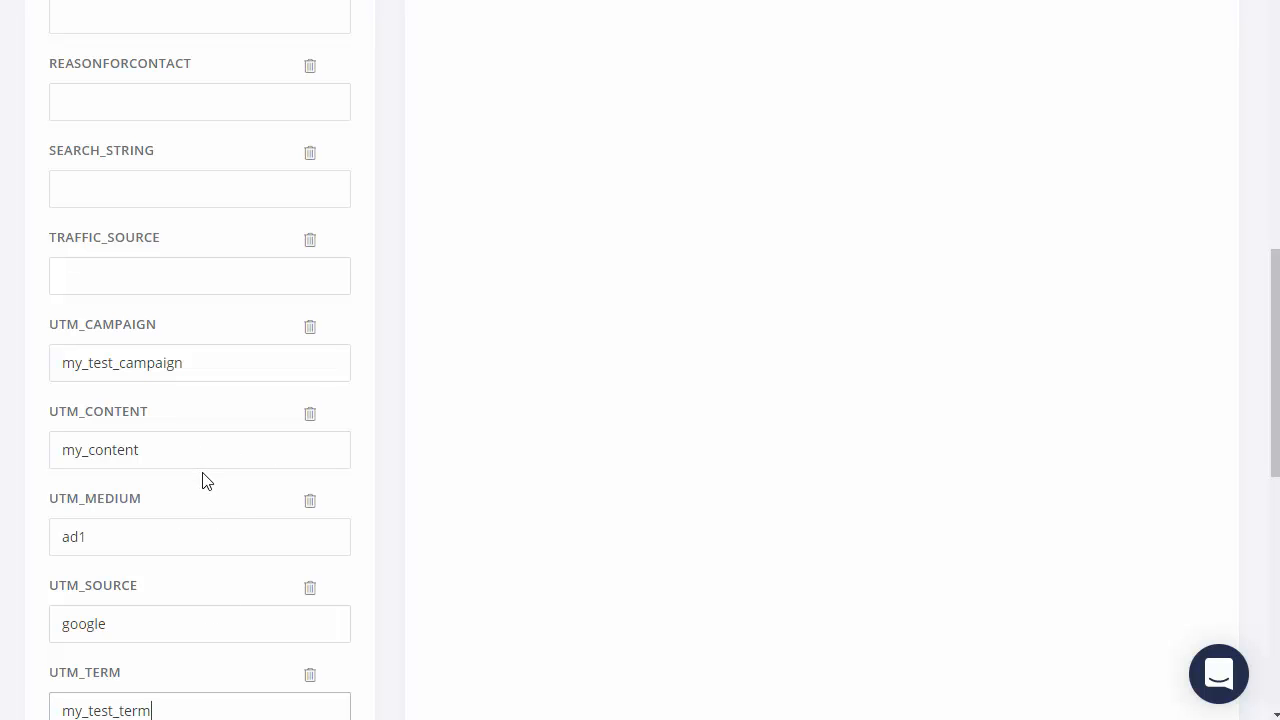
scroll(202, 481, "up", 10)
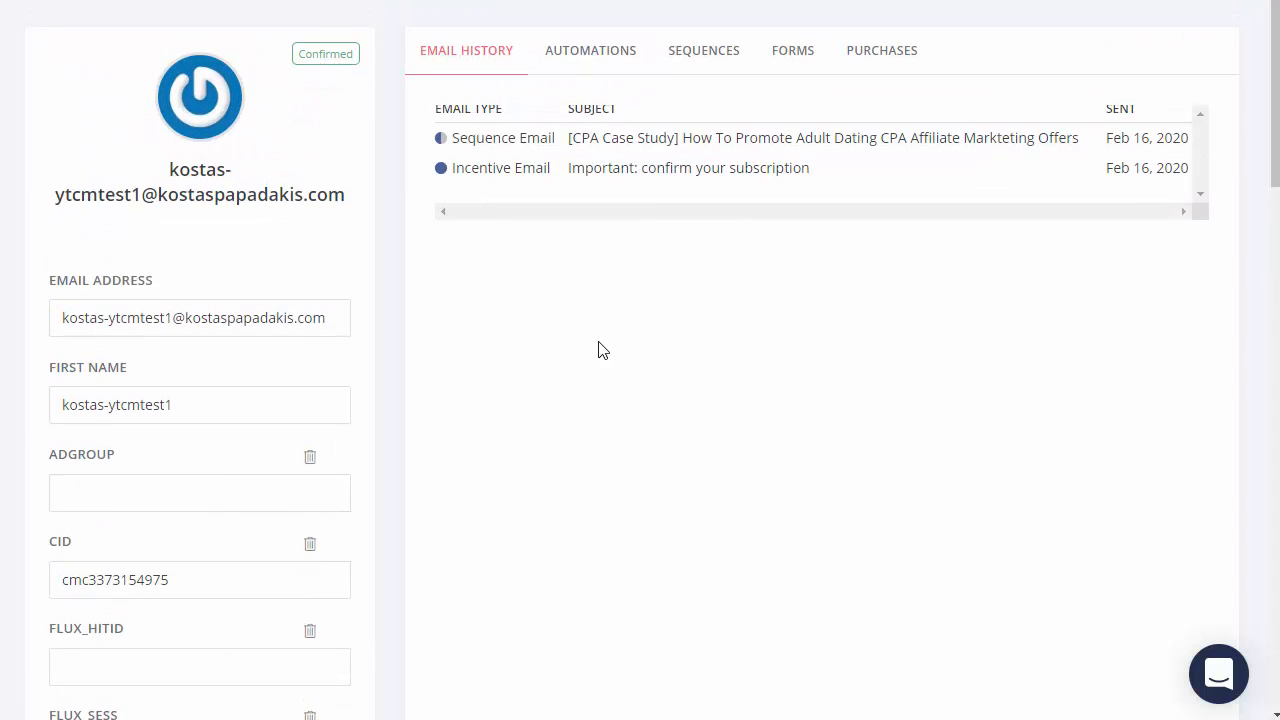
scroll(398, 470, "down", 2)
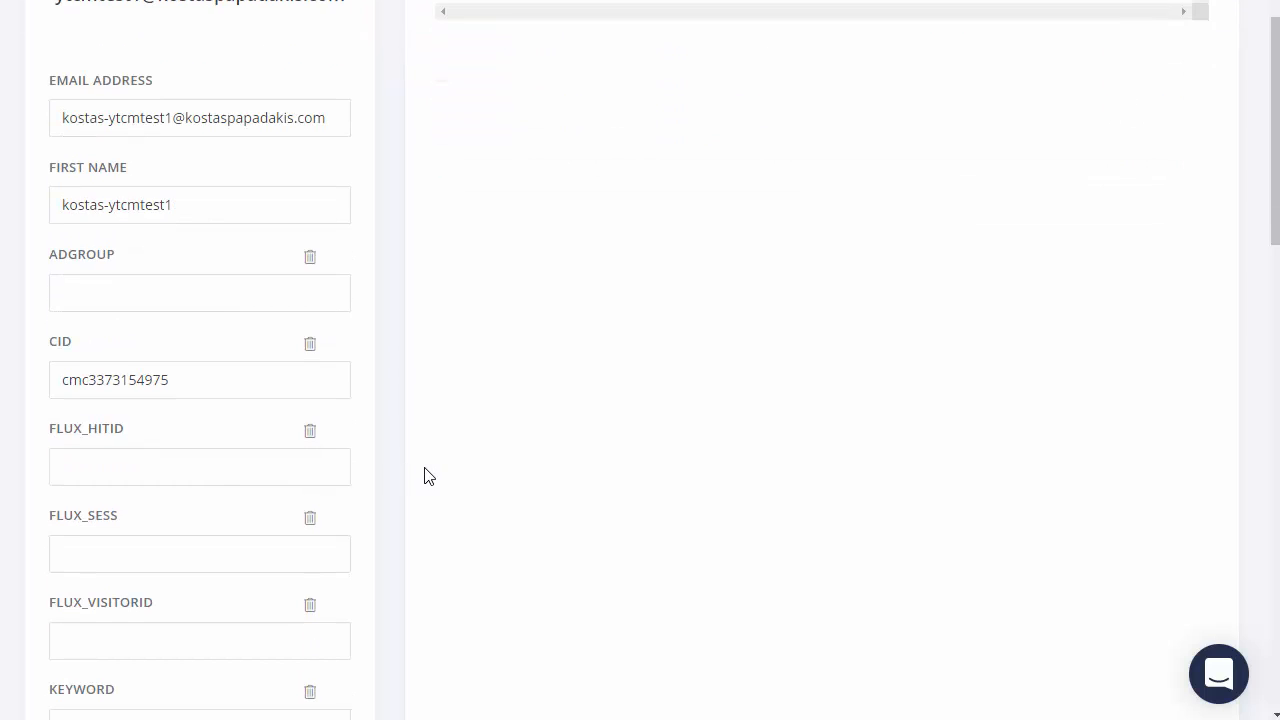
scroll(440, 420, "up", 2)
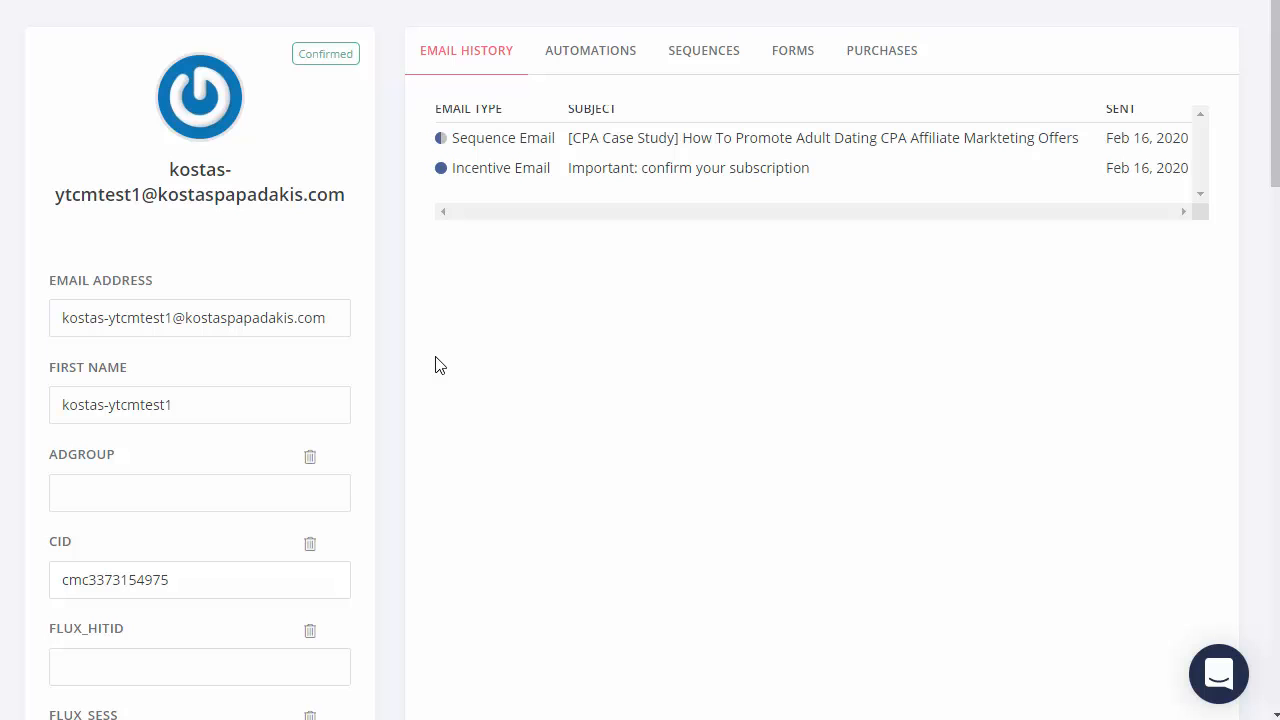
scroll(457, 363, "down", 2)
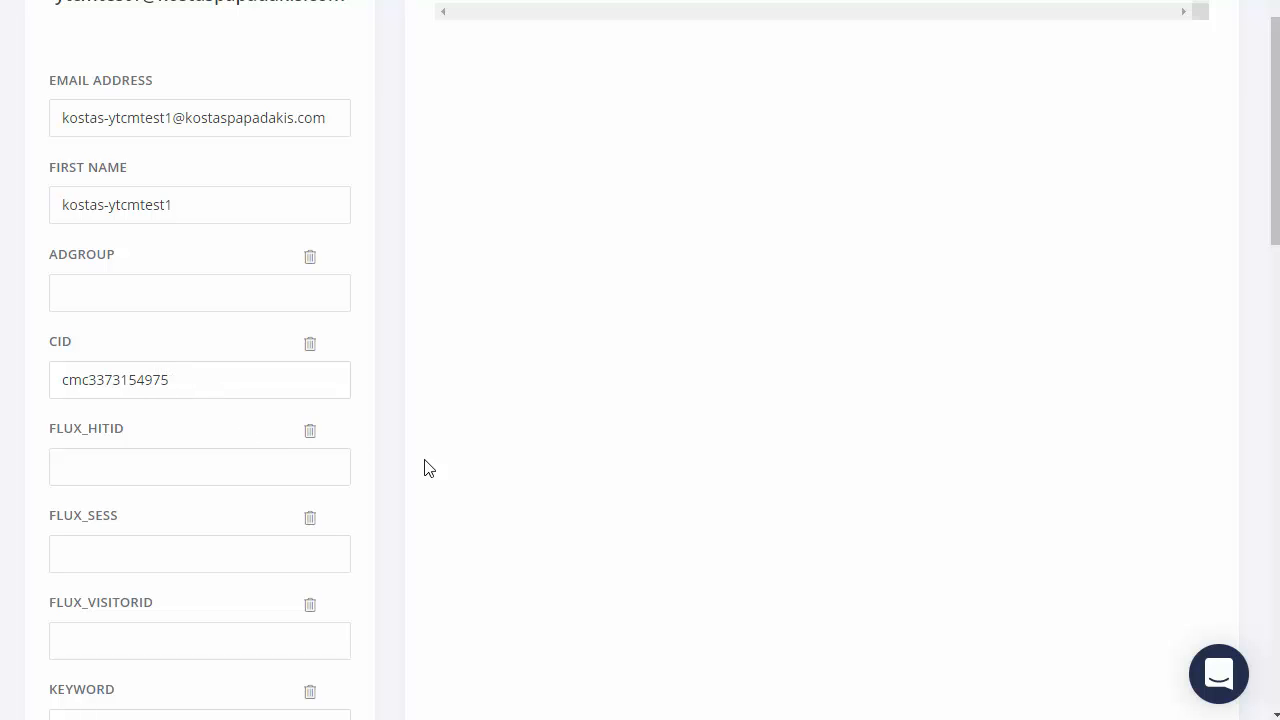
scroll(491, 441, "up", 2)
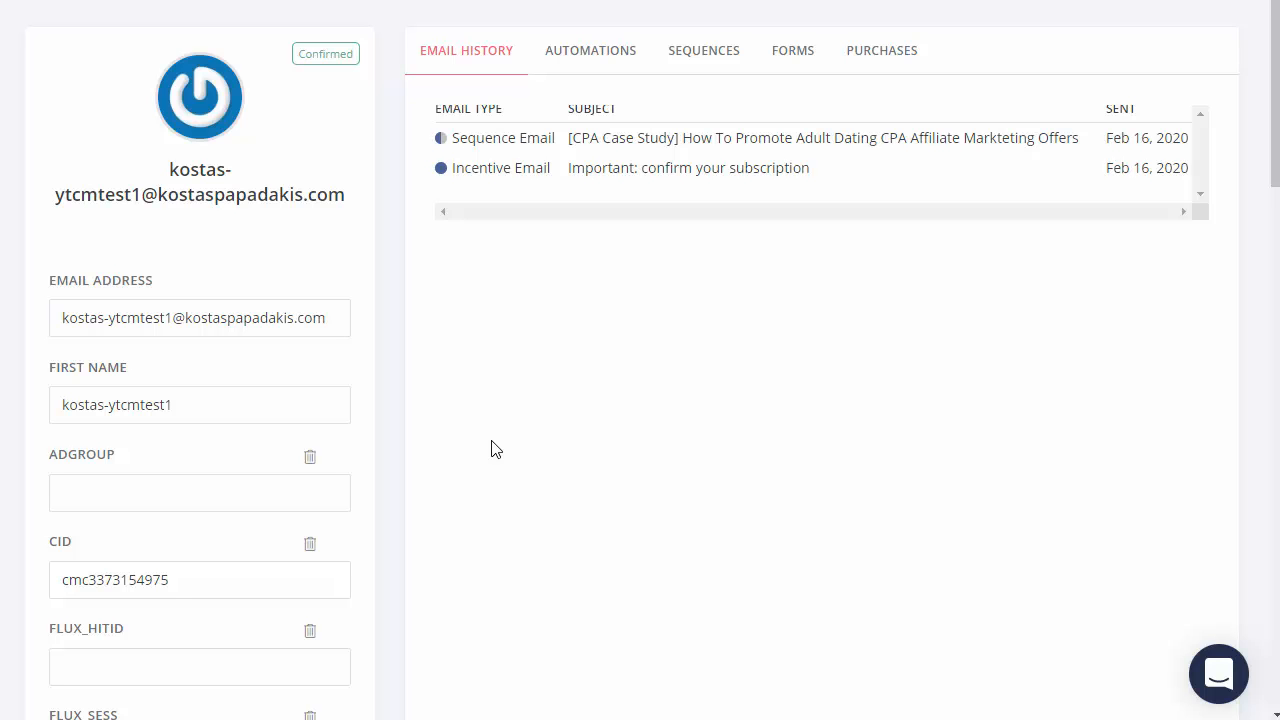
scroll(470, 452, "down", 1)
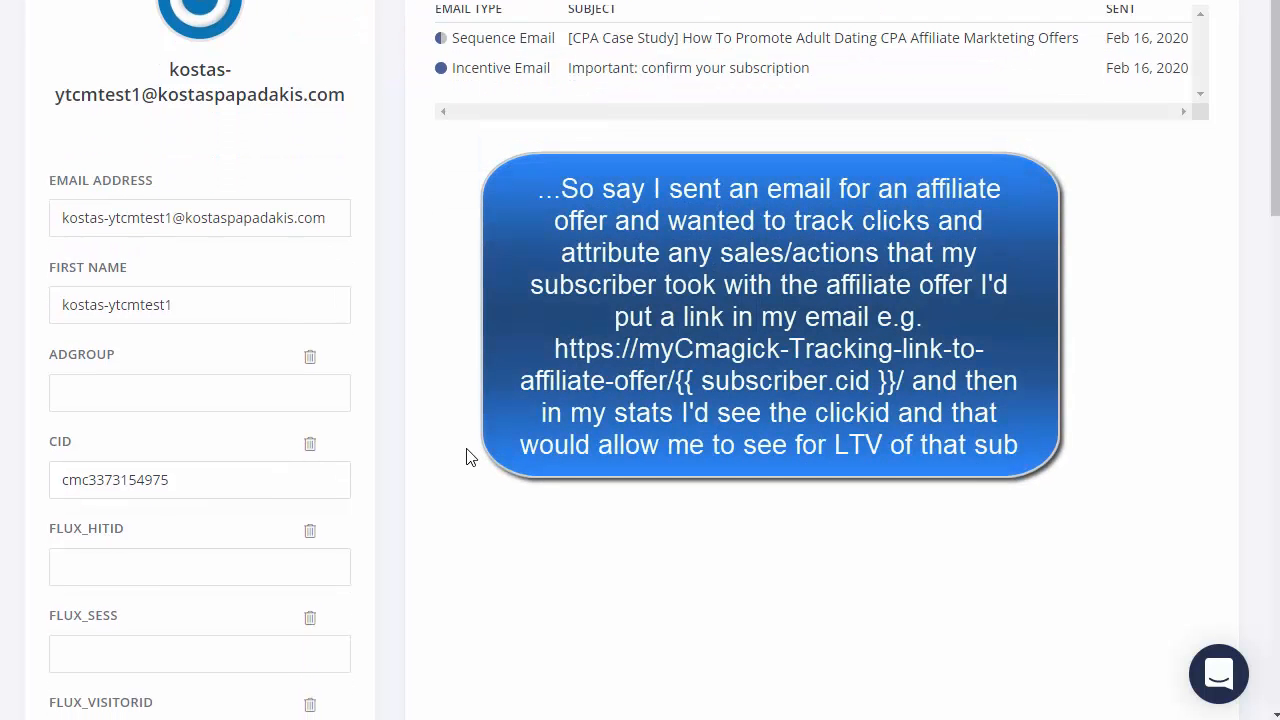
scroll(472, 450, "down", 1)
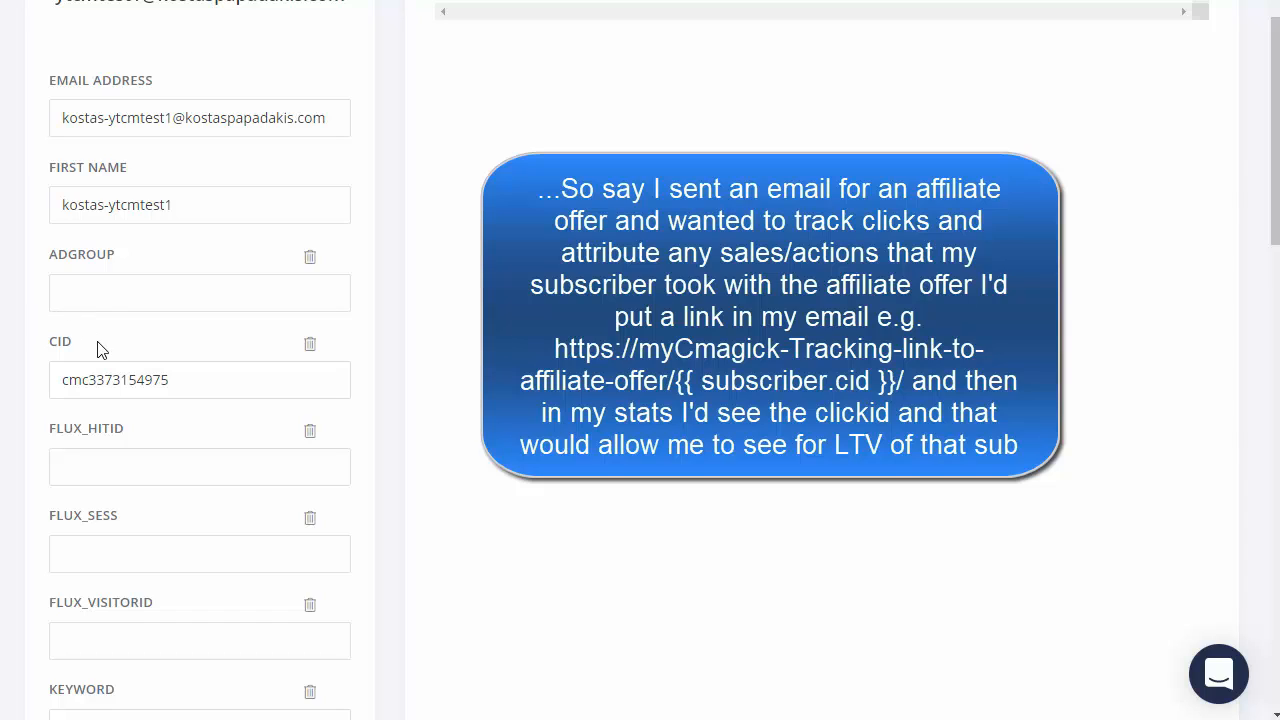
left_click_drag(76, 352, 46, 357)
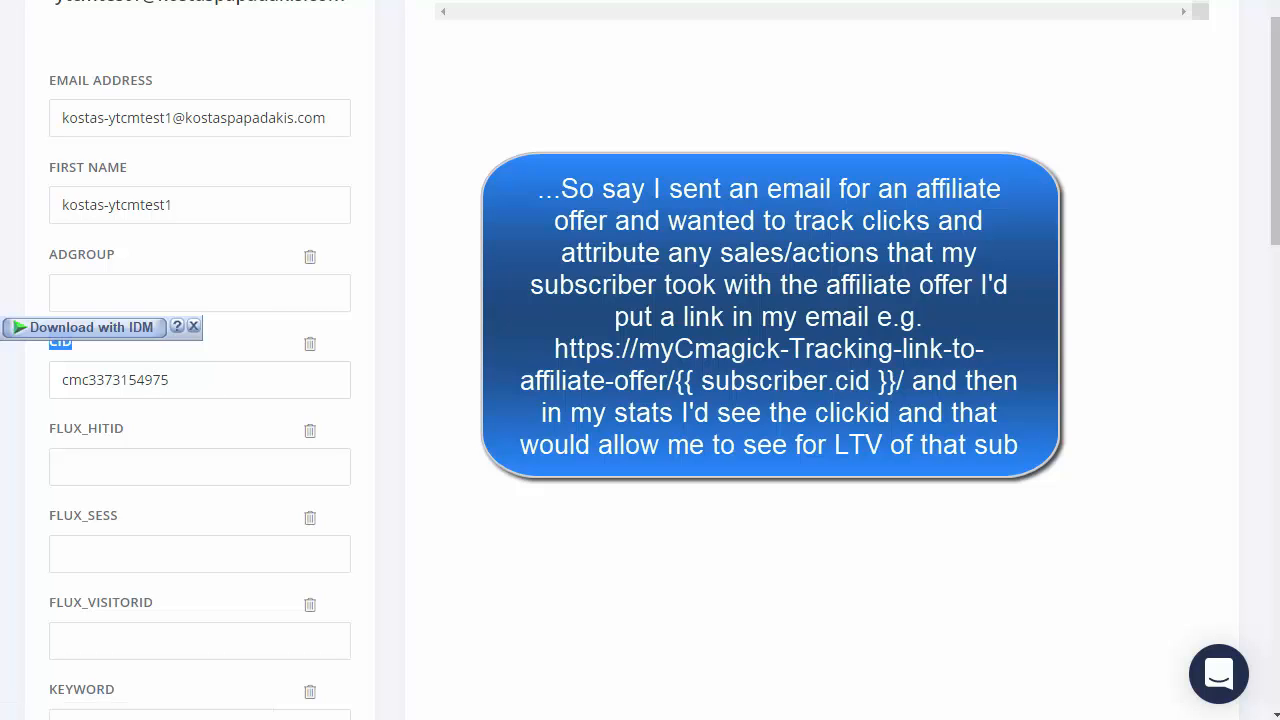
left_click(600, 350)
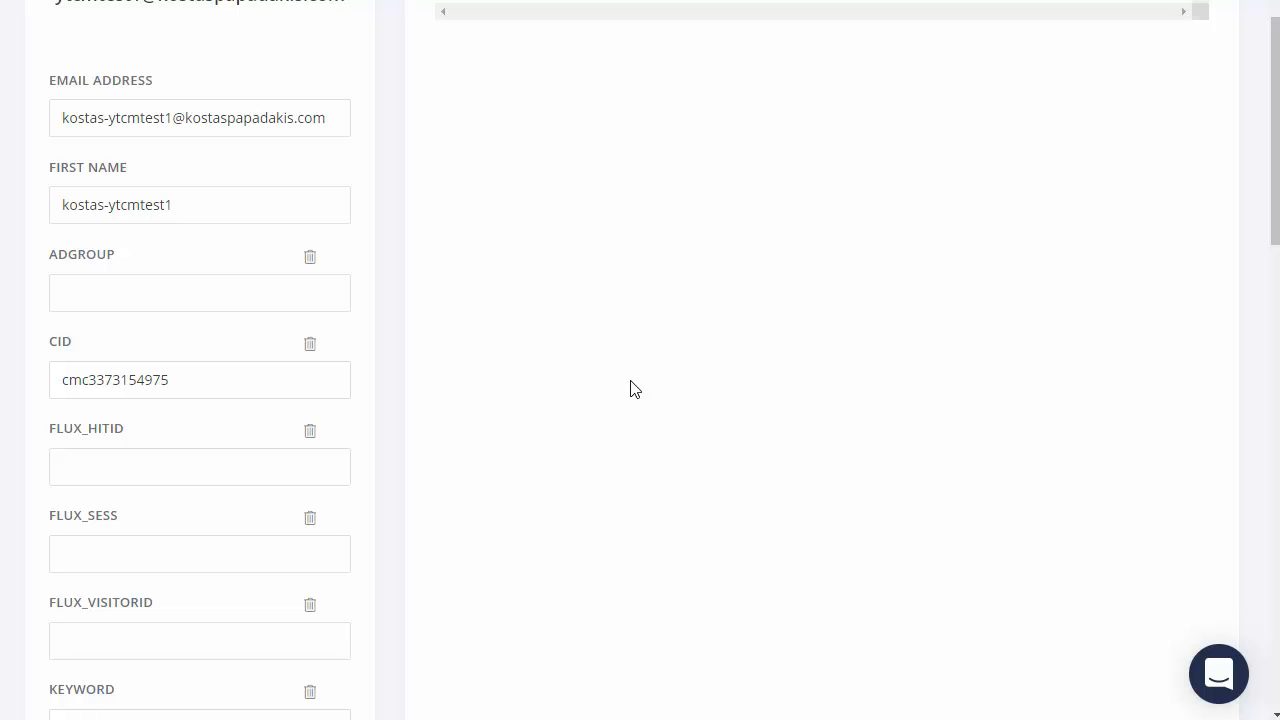
Step: Highlight the ClickMagick click id stored in the subscriber's CID field
scroll(630, 389, "up", 2)
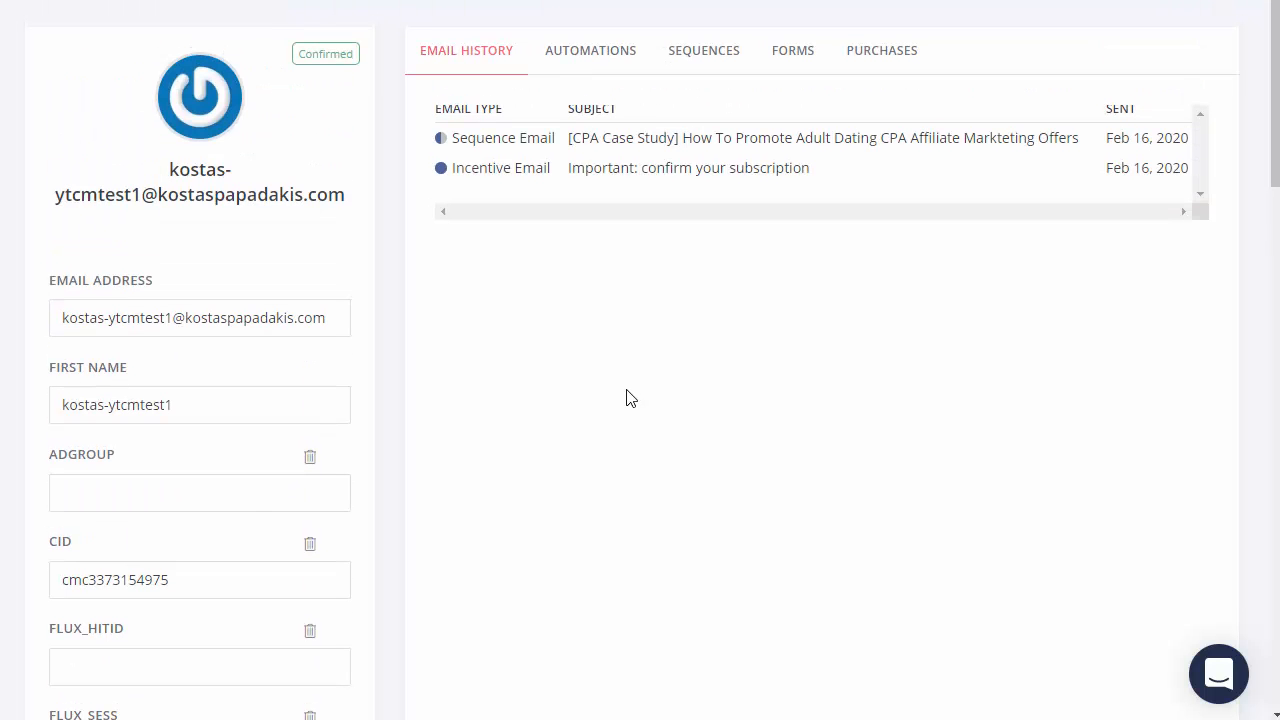
scroll(630, 399, "down", 2)
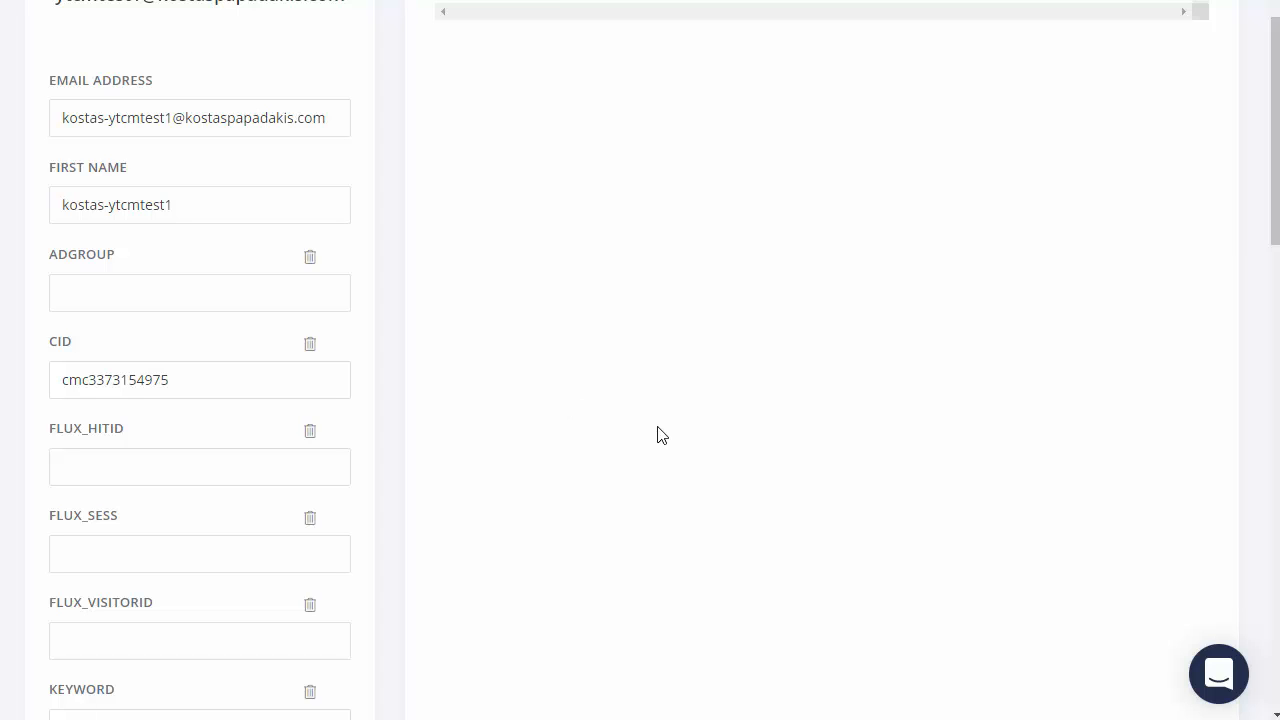
left_click(180, 384)
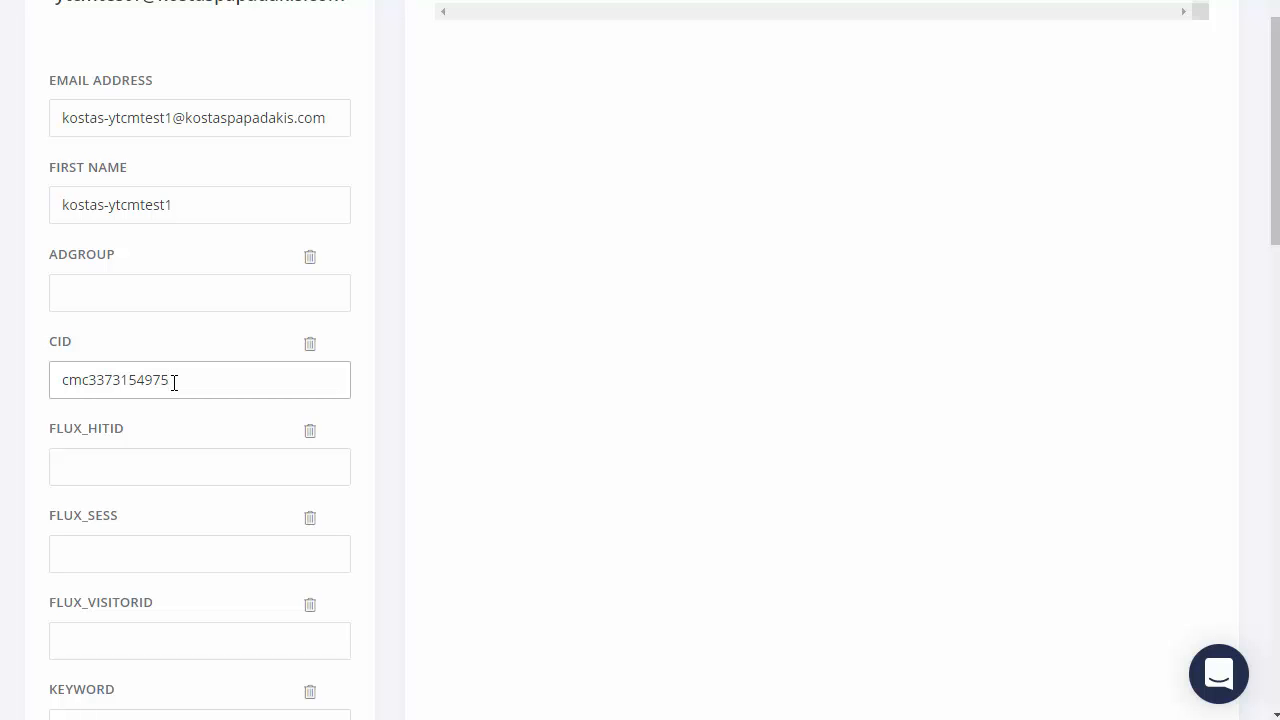
left_click_drag(171, 382, 65, 385)
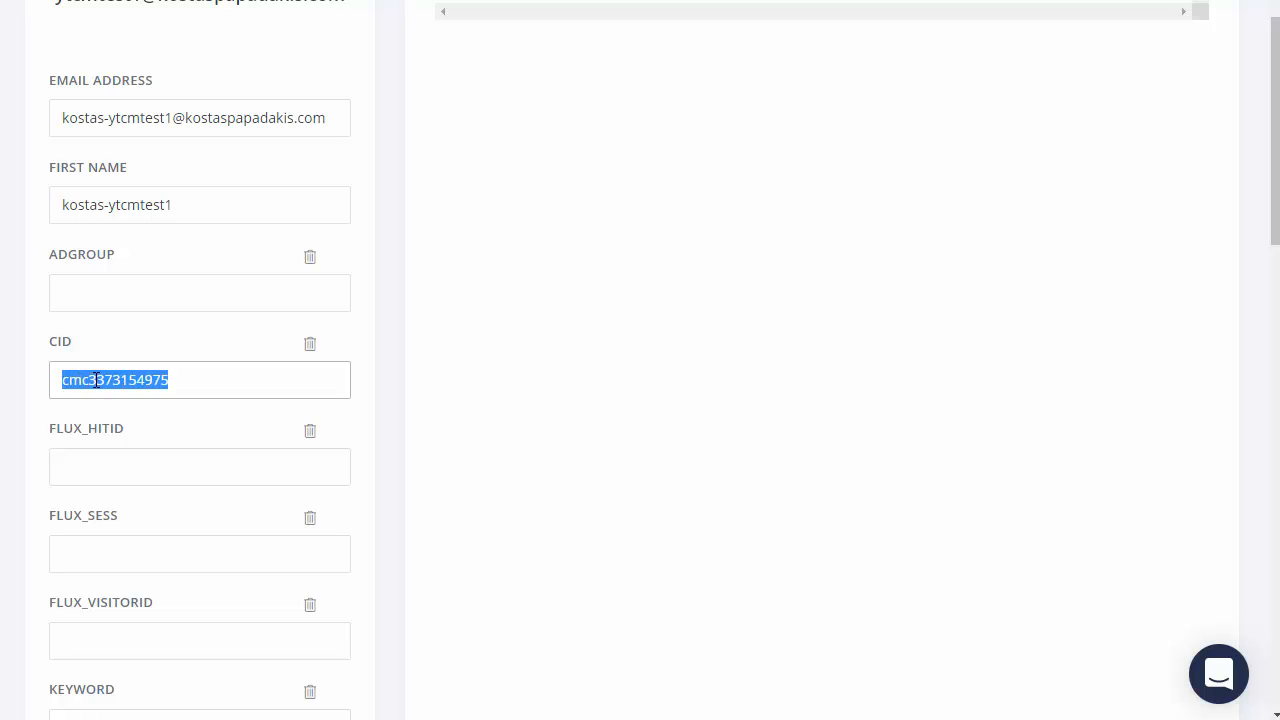
left_click(97, 385)
Step: Reselect the captured CID value, then bring up ClickMagick's optional Campaigns URL parameters article
scroll(183, 547, "down", 5)
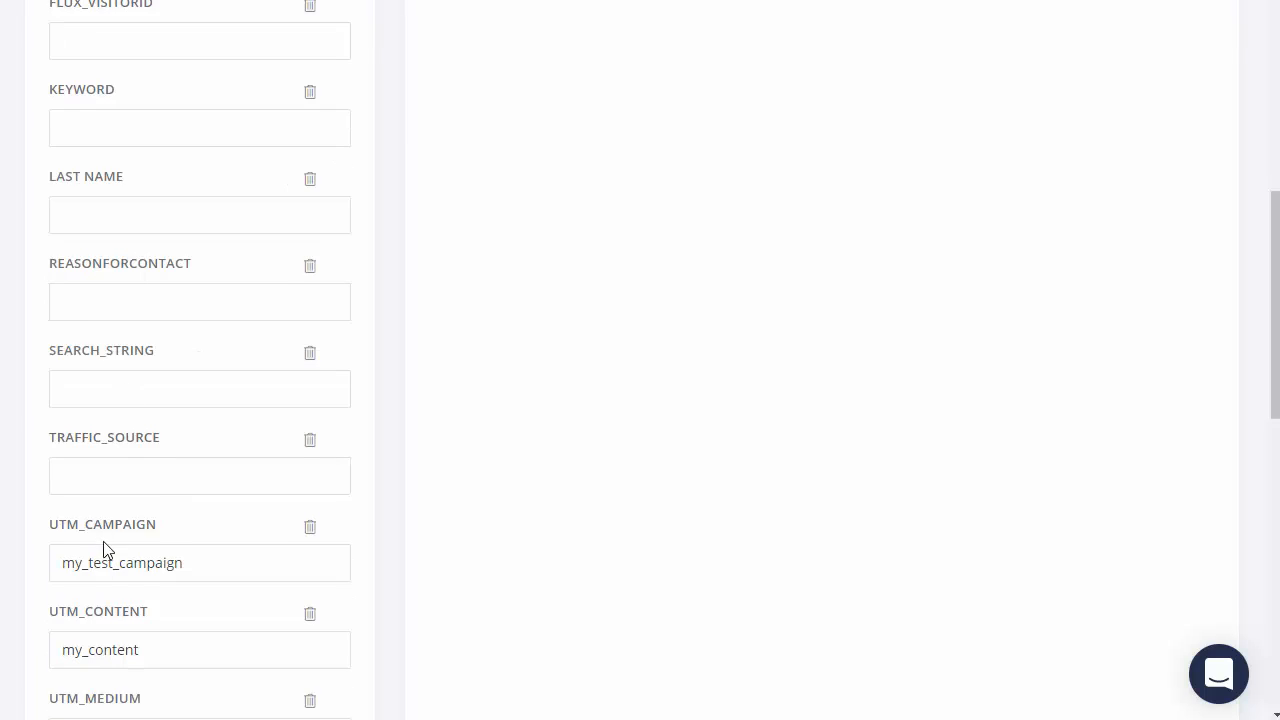
scroll(106, 546, "down", 2)
scroll(151, 426, "up", 3)
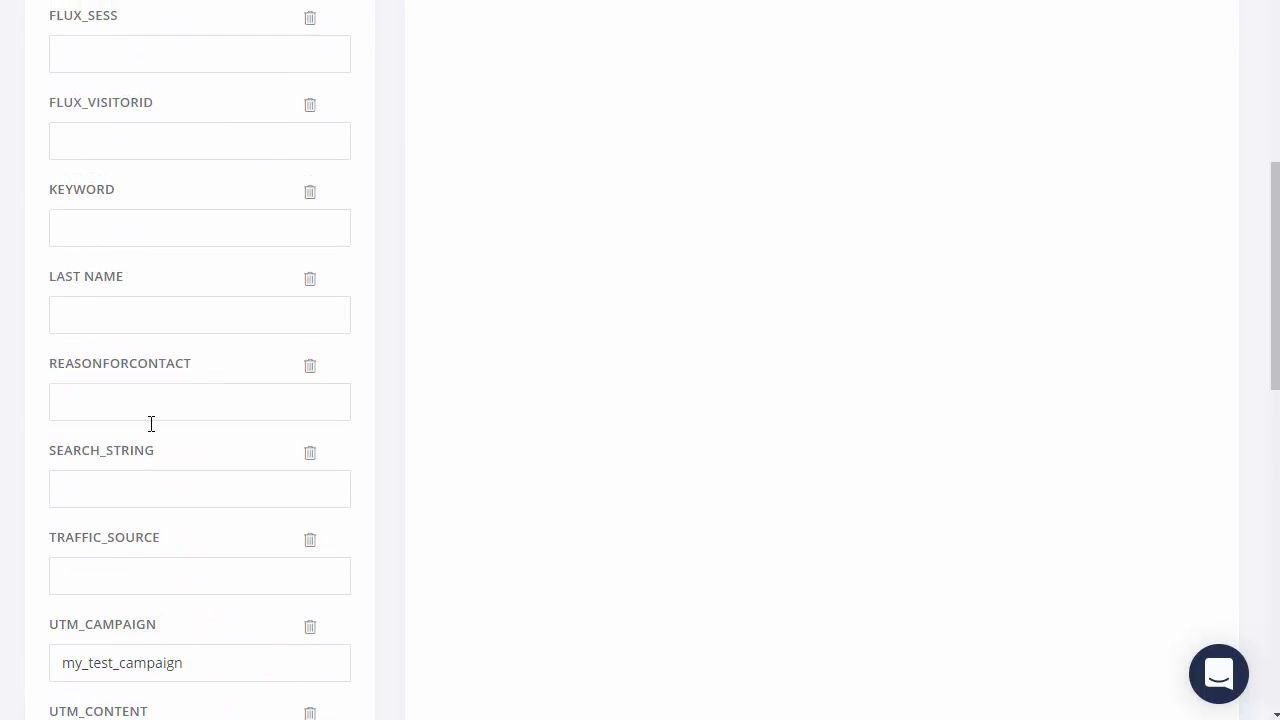
scroll(152, 428, "up", 4)
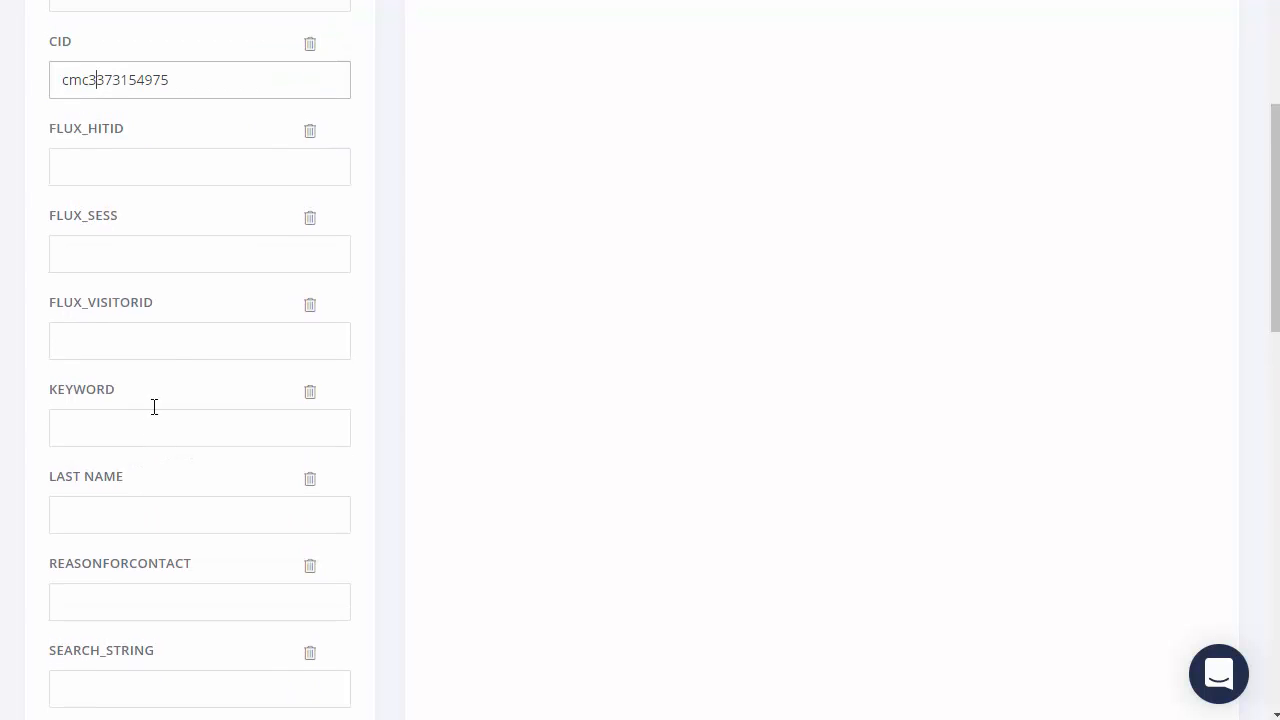
left_click_drag(176, 285, 57, 280)
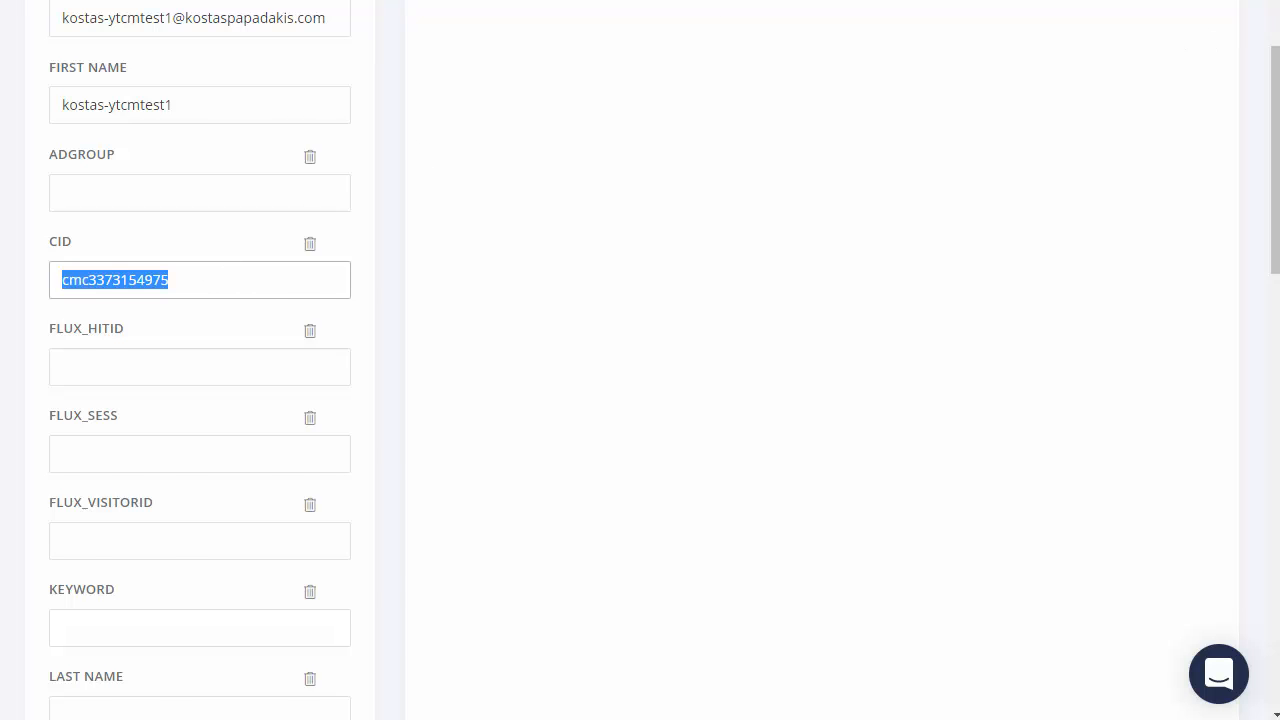
left_click(1120, 1)
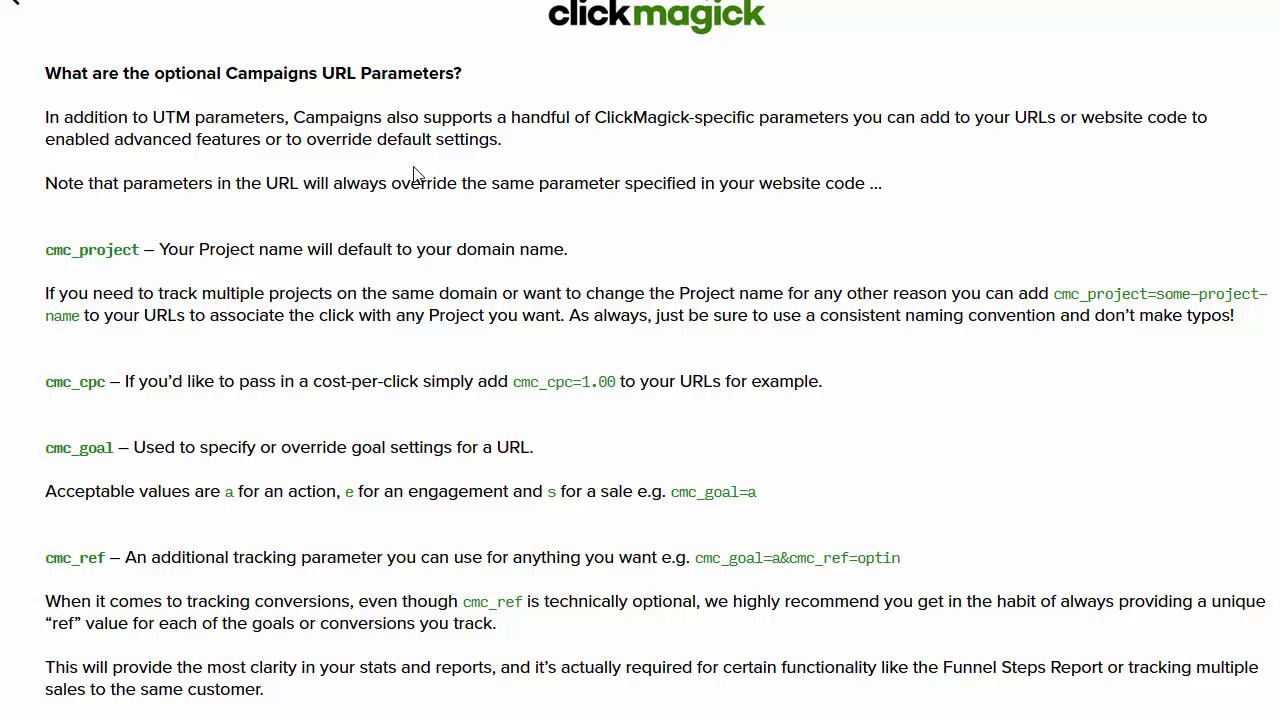
scroll(312, 232, "down", 1)
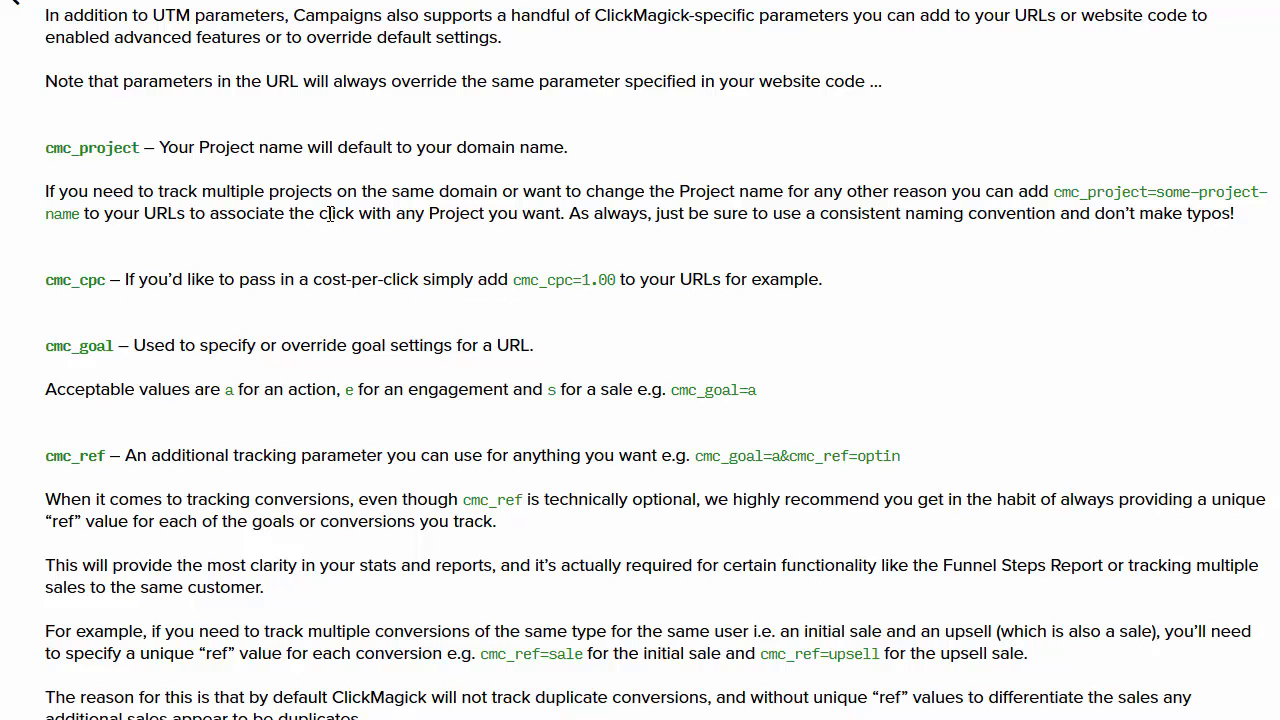
scroll(330, 214, "down", 1)
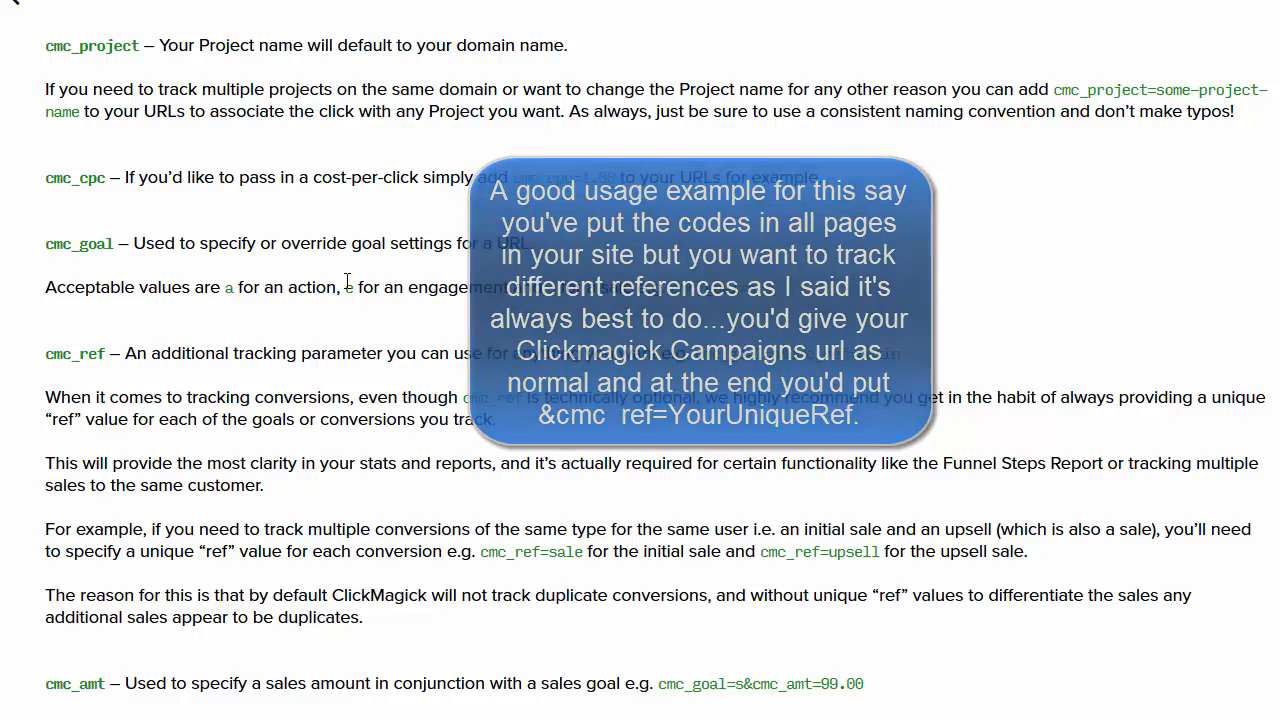
scroll(352, 281, "down", 1)
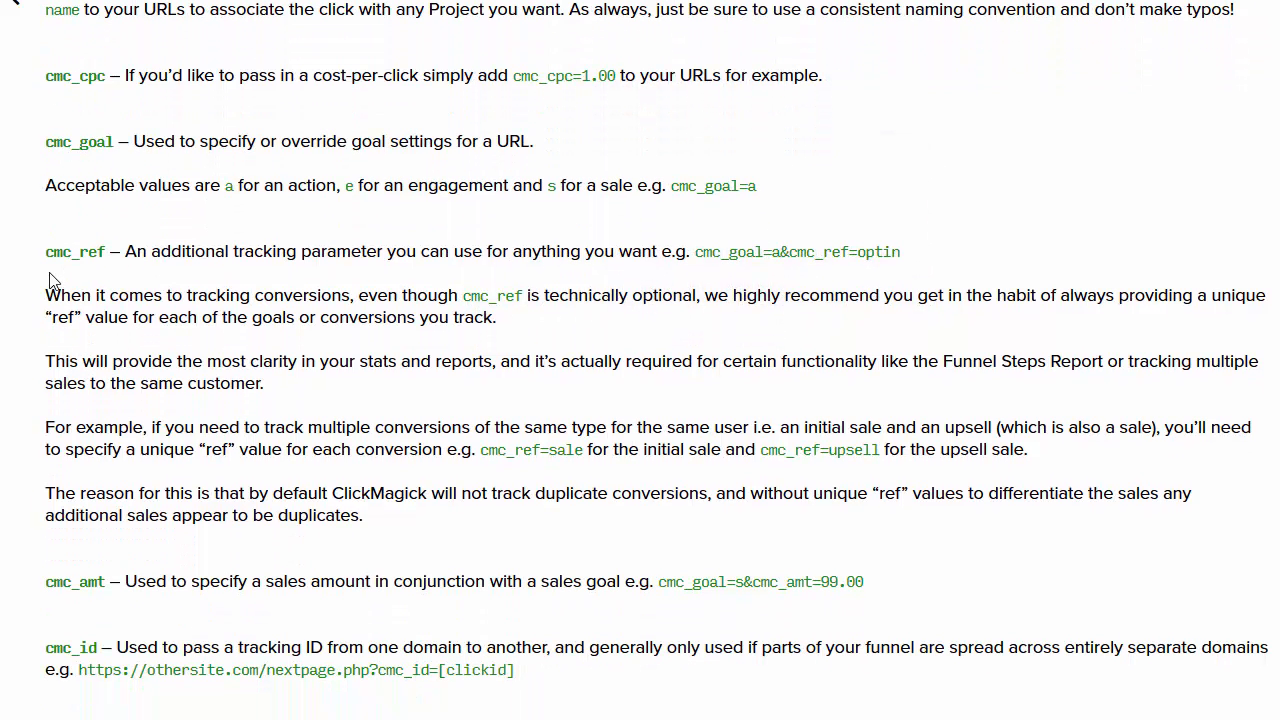
left_click_drag(40, 265, 105, 252)
scroll(382, 400, "down", 1)
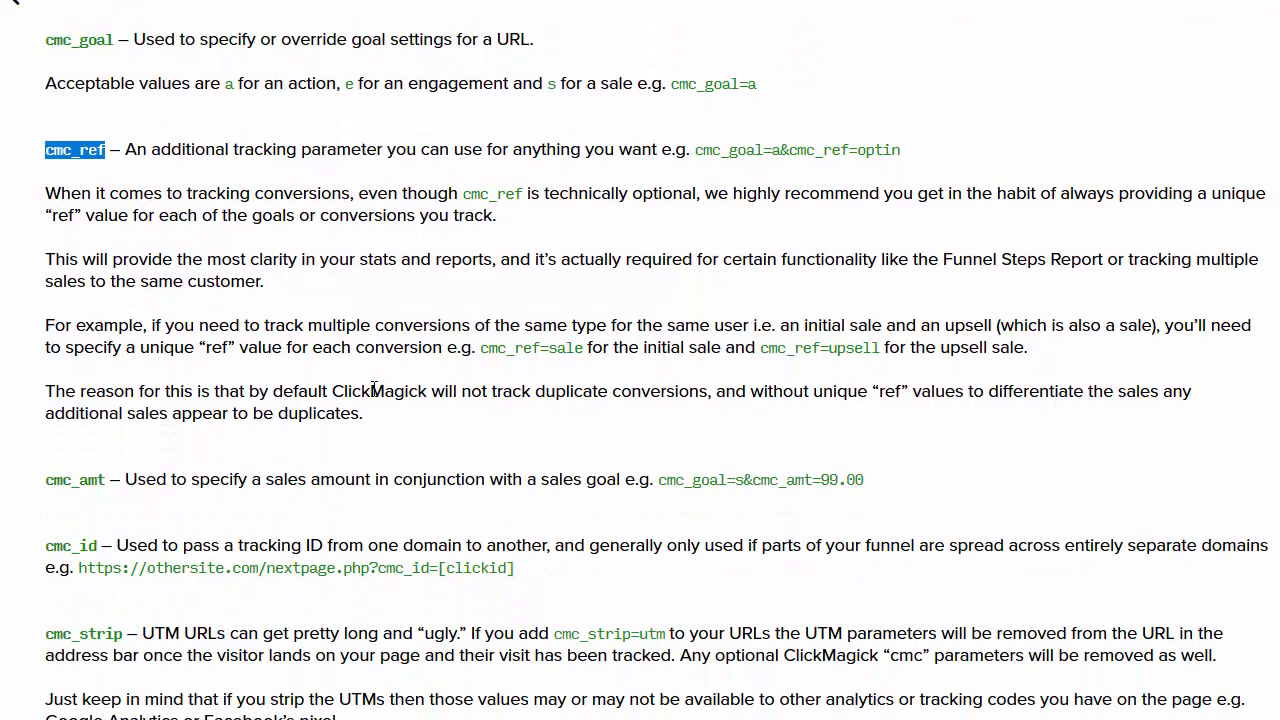
scroll(555, 320, "down", 2)
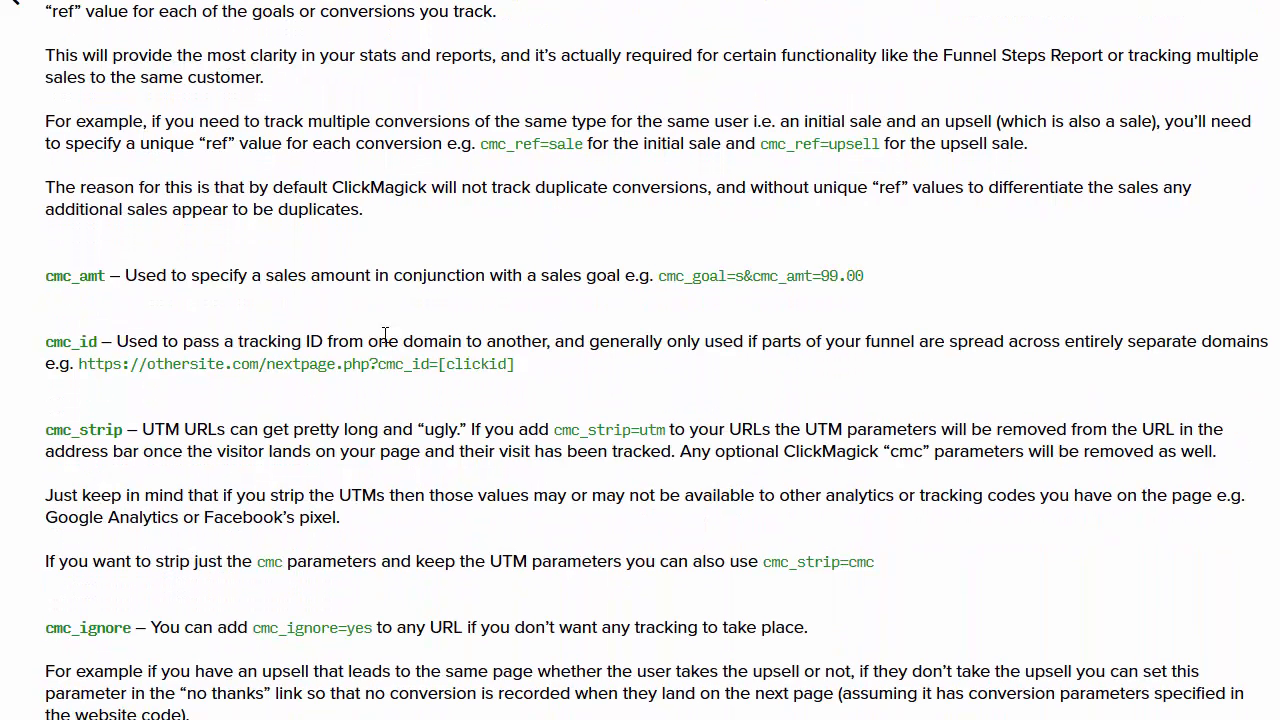
left_click_drag(45, 342, 100, 342)
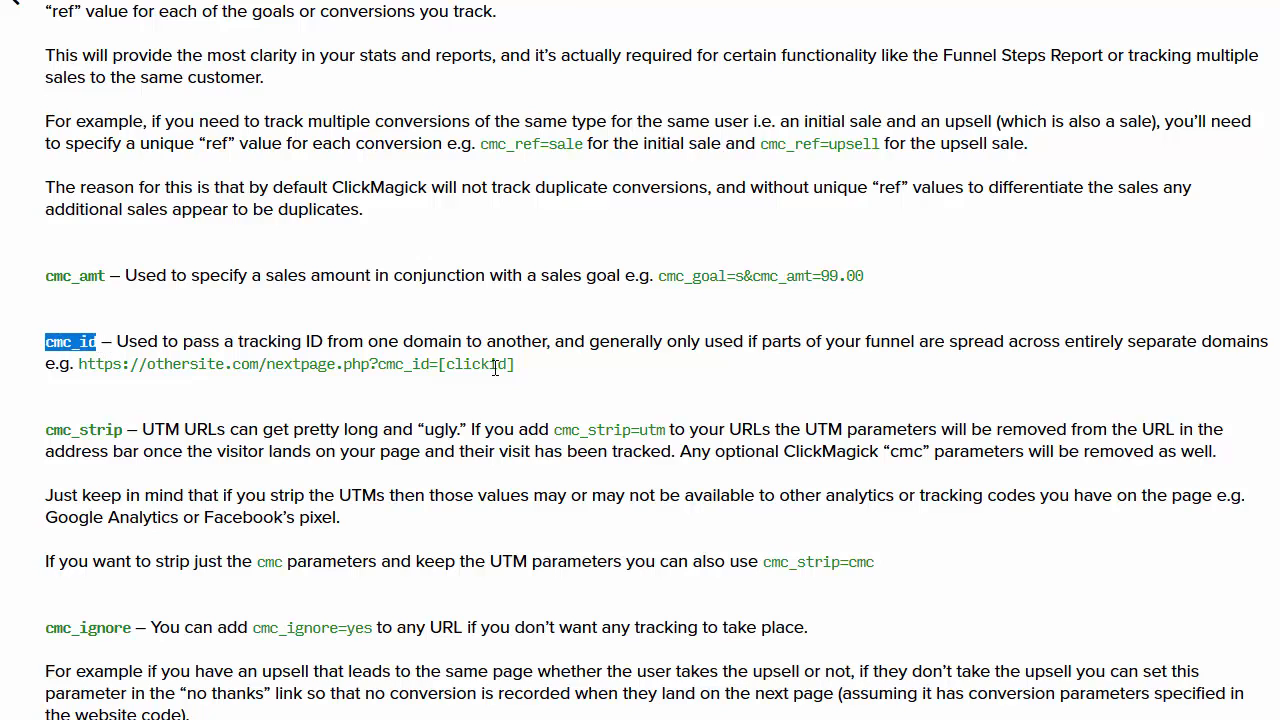
left_click_drag(516, 365, 379, 365)
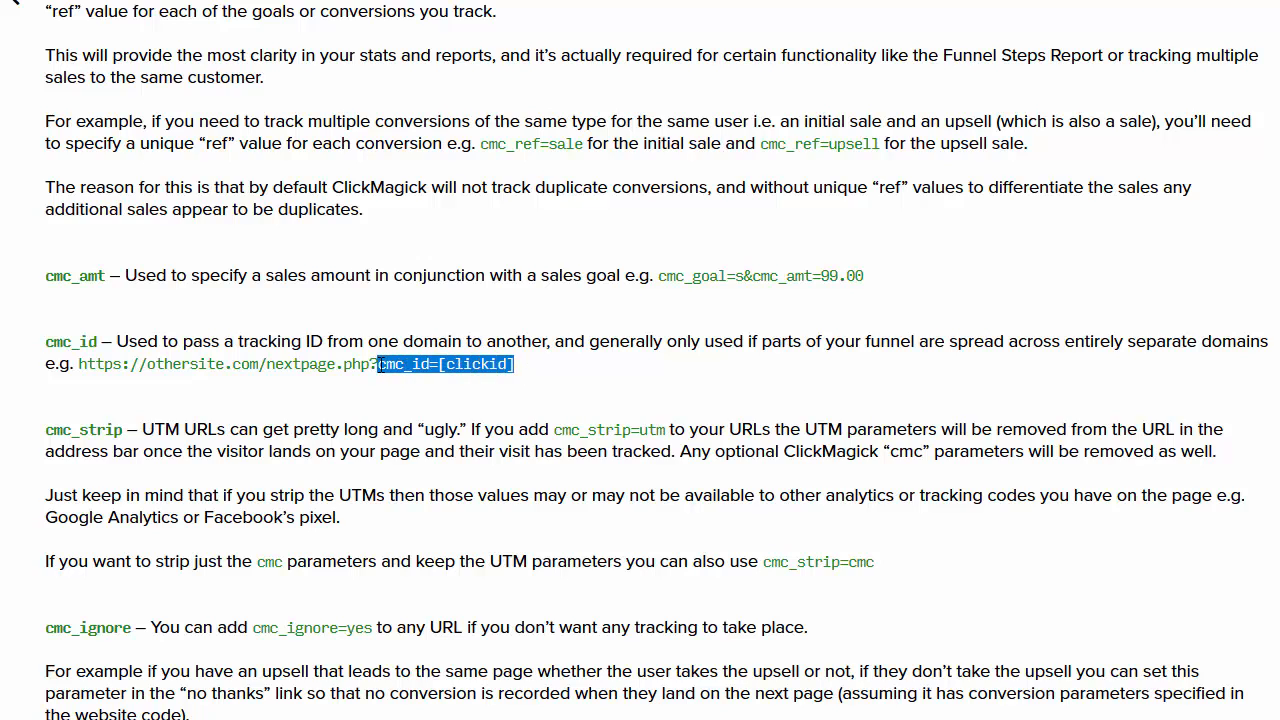
left_click(530, 372)
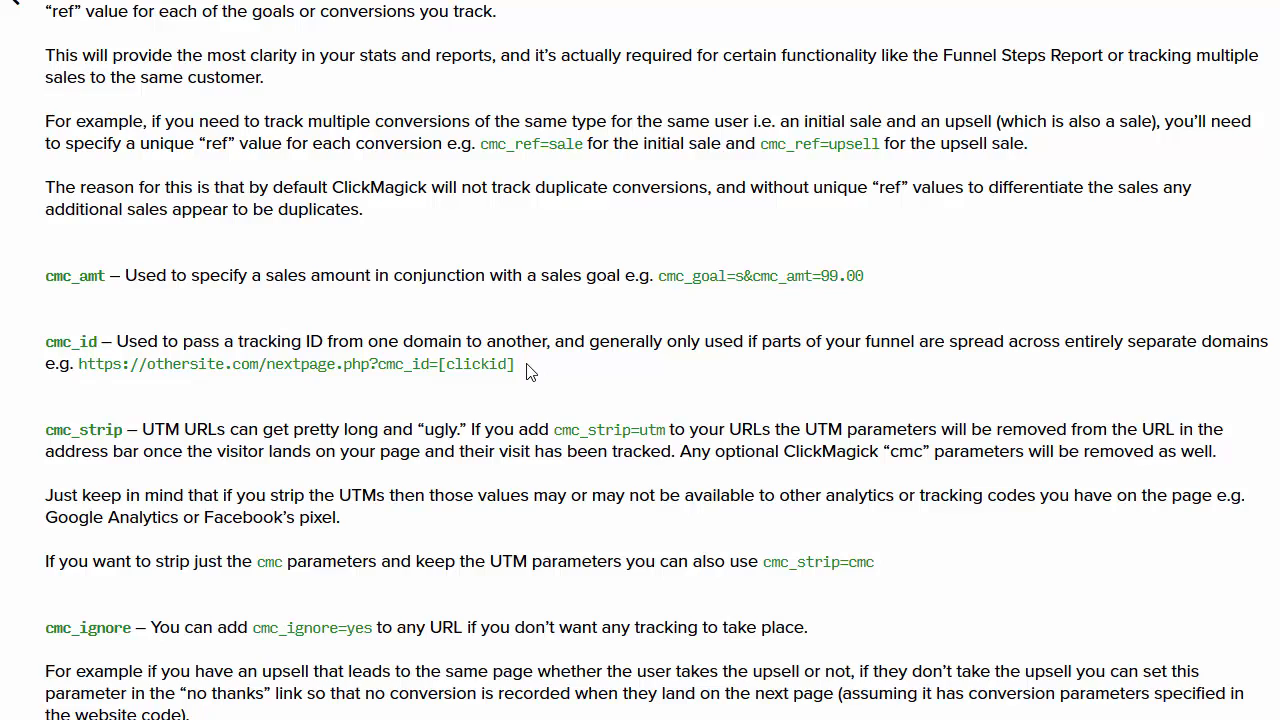
scroll(530, 372, "up", 6)
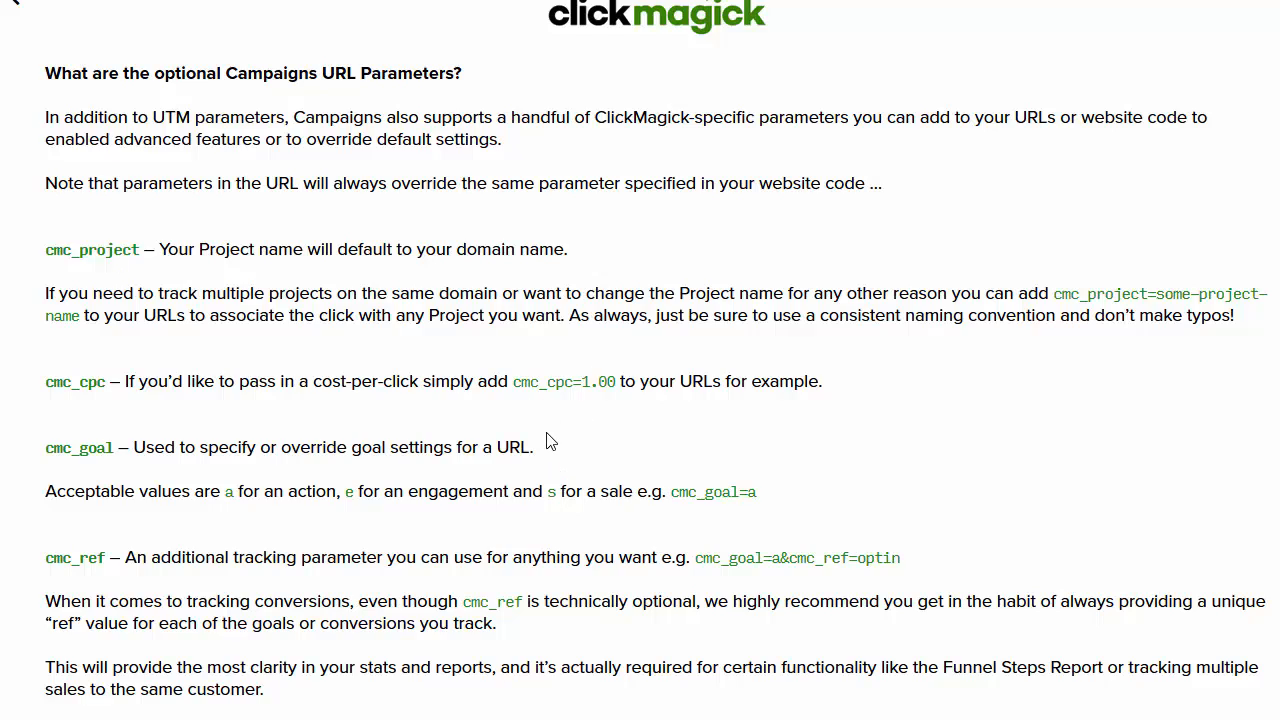
scroll(548, 445, "down", 2)
scroll(548, 445, "down", 5)
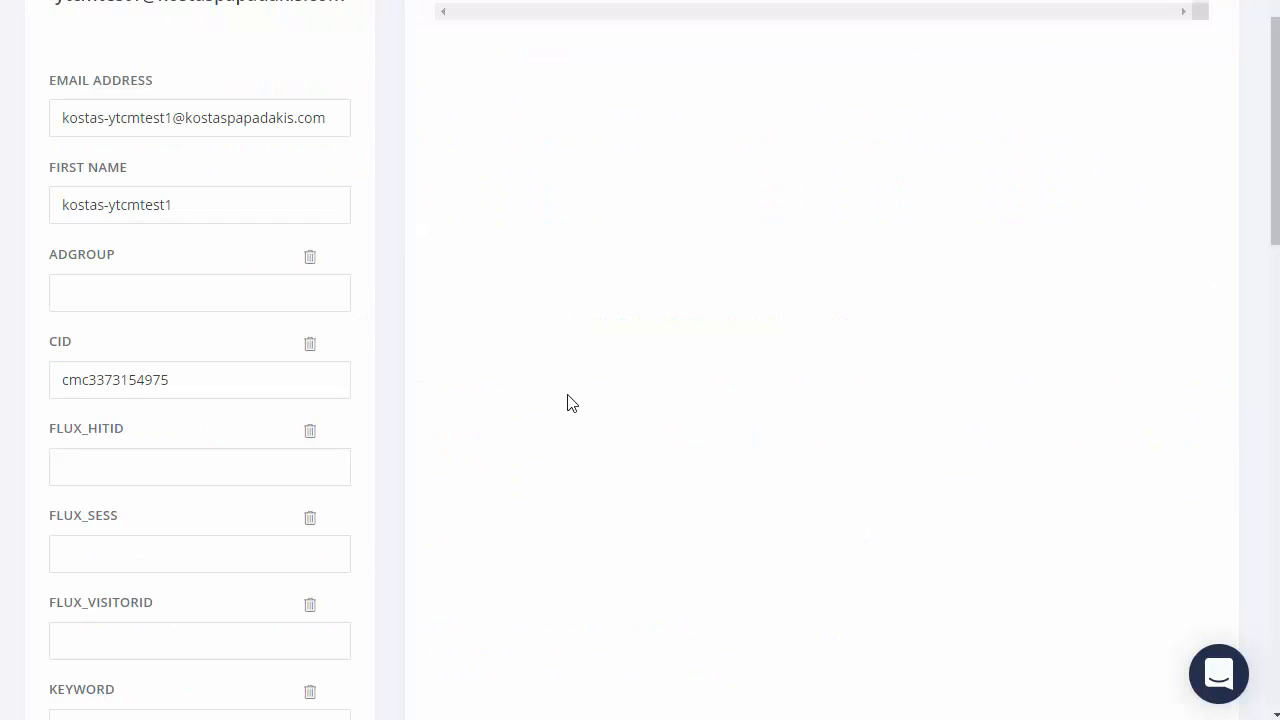
Step: Scroll back up through the subscriber's captured fields in ConvertKit
scroll(543, 377, "up", 2)
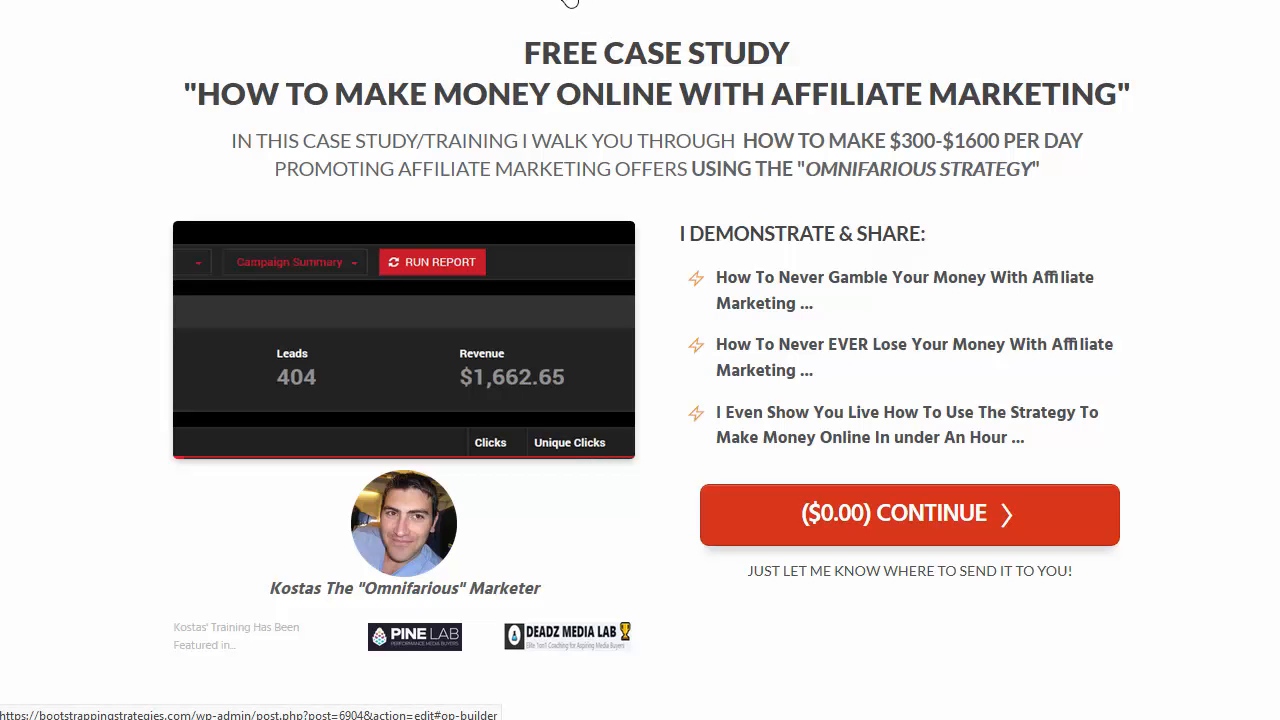
Step: Select the popup's optin form and show its list of fields in the settings
left_click(340, 0)
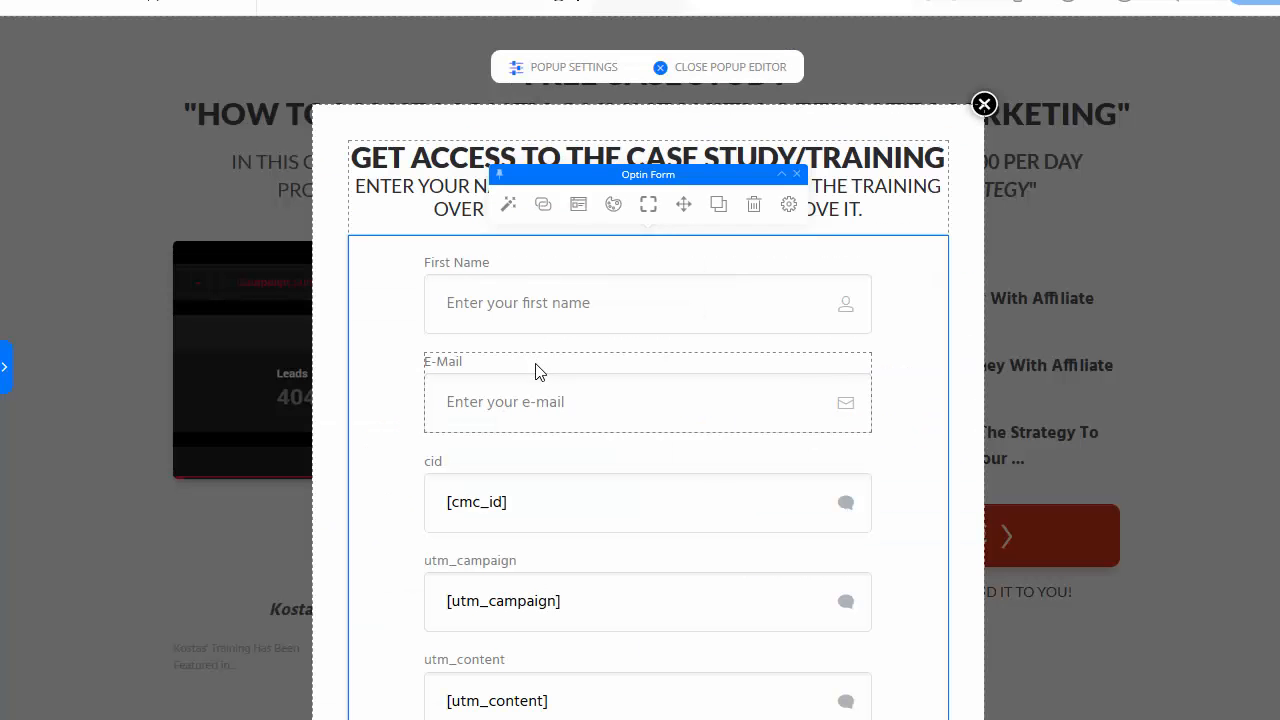
scroll(540, 371, "down", 3)
scroll(537, 380, "up", 3)
scroll(537, 380, "down", 1)
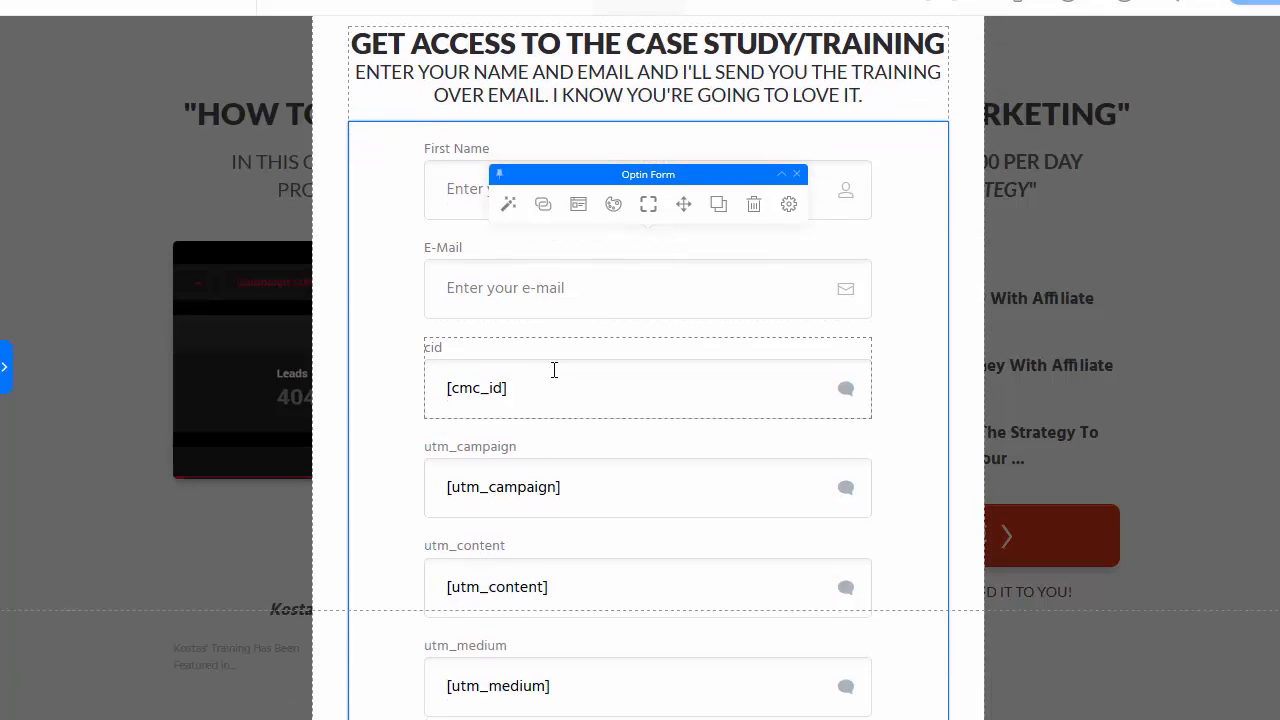
scroll(404, 264, "down", 1)
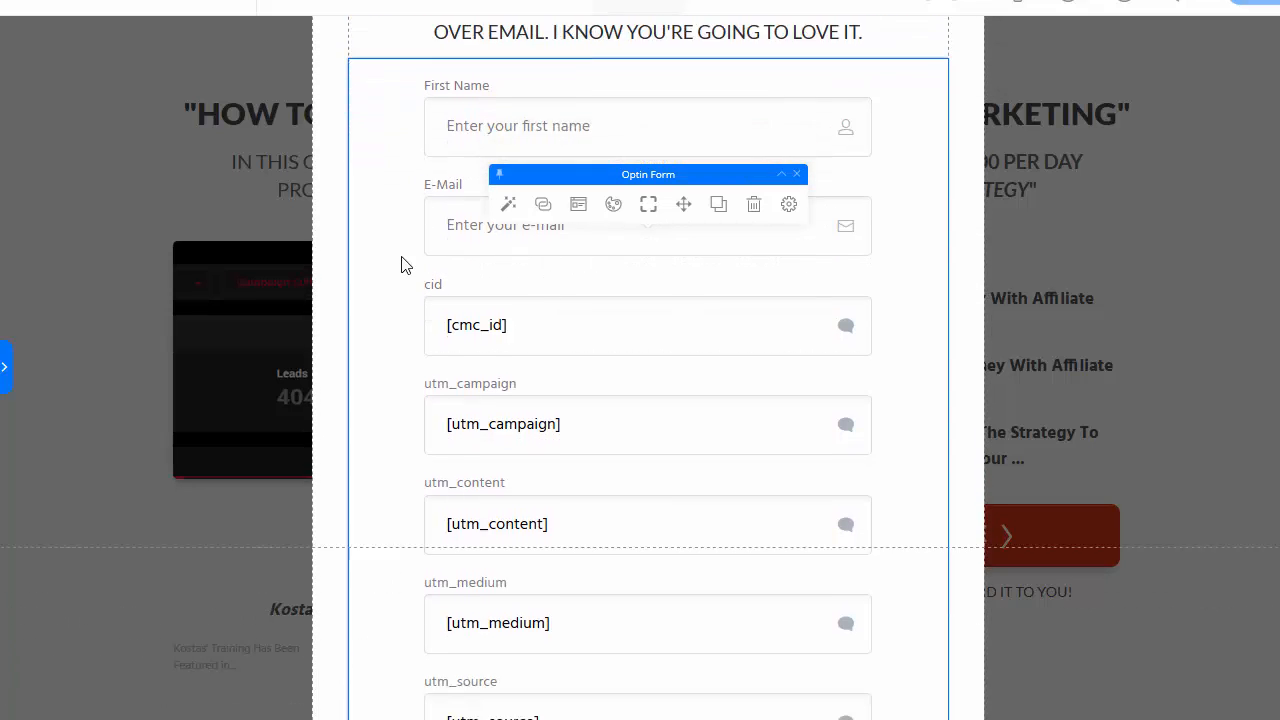
scroll(370, 302, "up", 2)
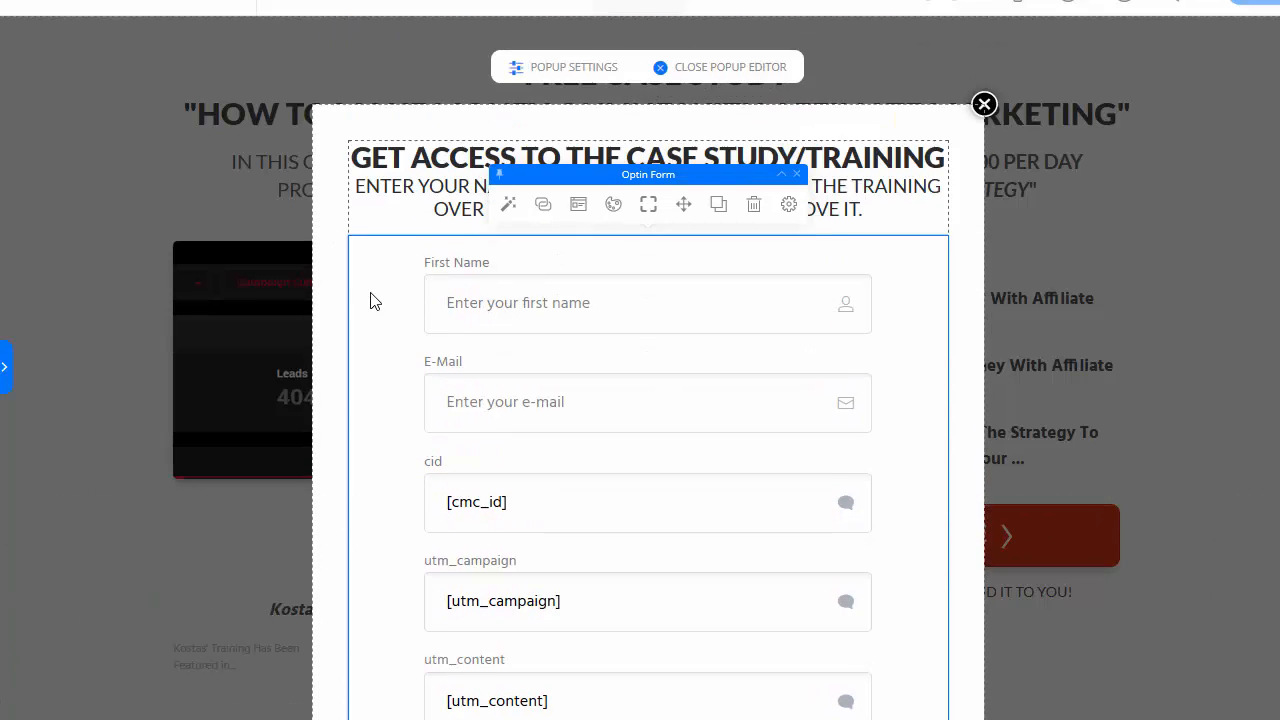
triple_click(370, 302)
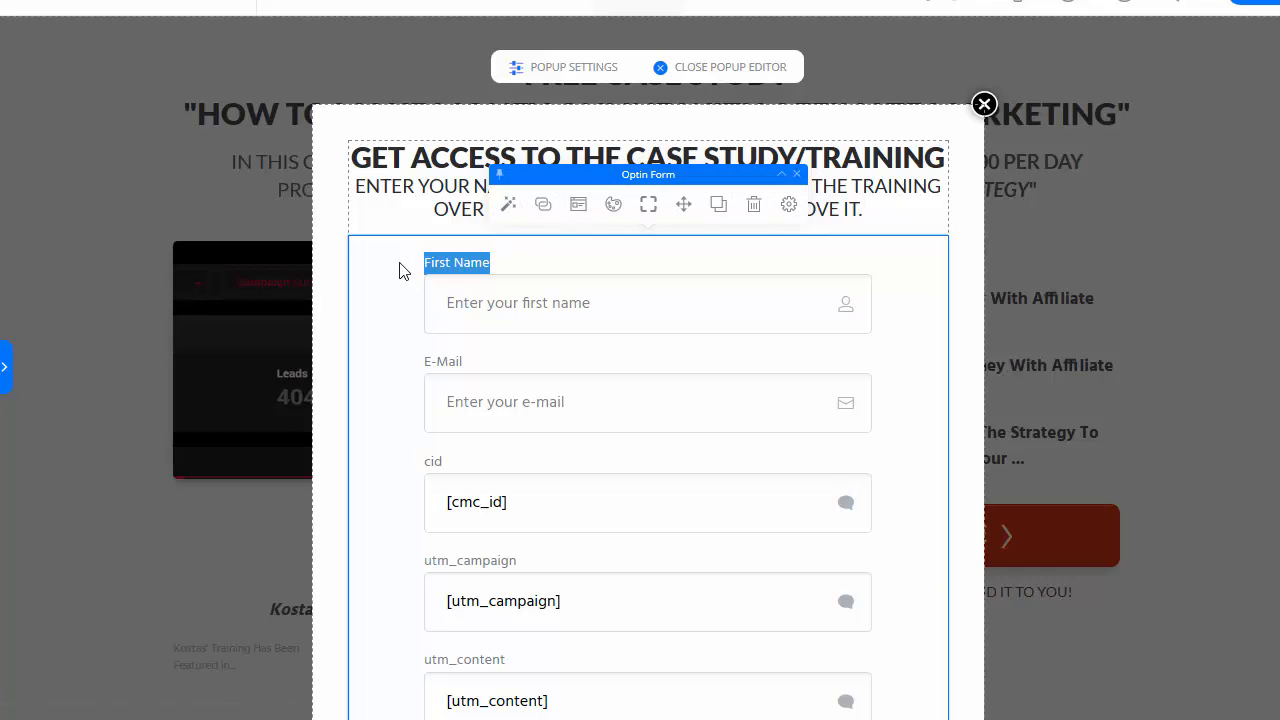
left_click(507, 207)
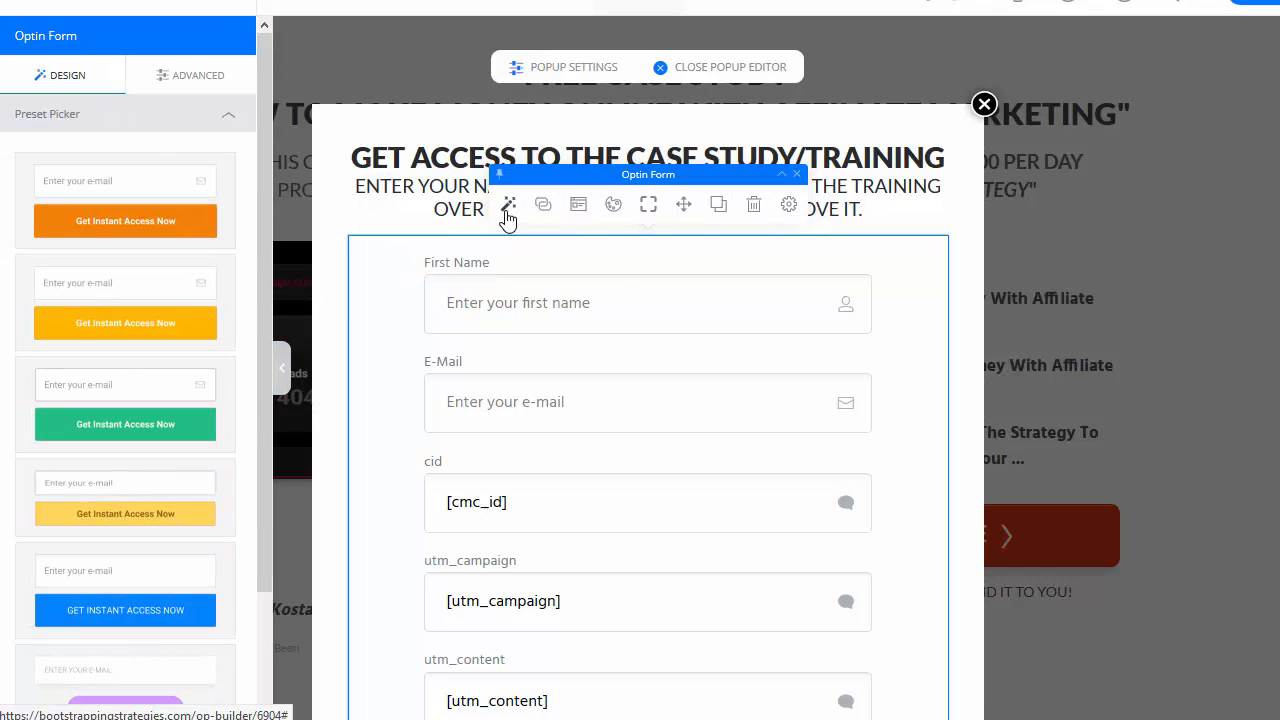
left_click(182, 78)
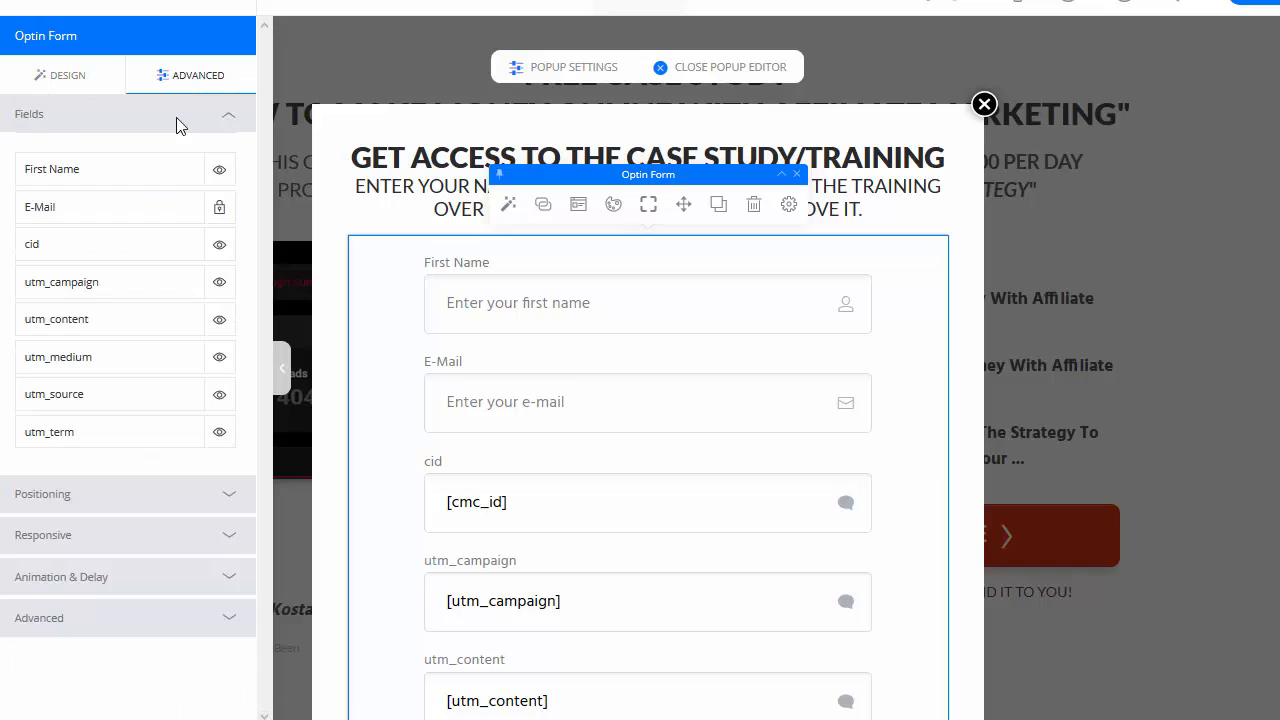
Step: Hide cid, utm_campaign, utm_content, utm_medium, utm_source and utm_term, then close the popup editor
left_click(219, 245)
left_click(219, 283)
left_click(219, 320)
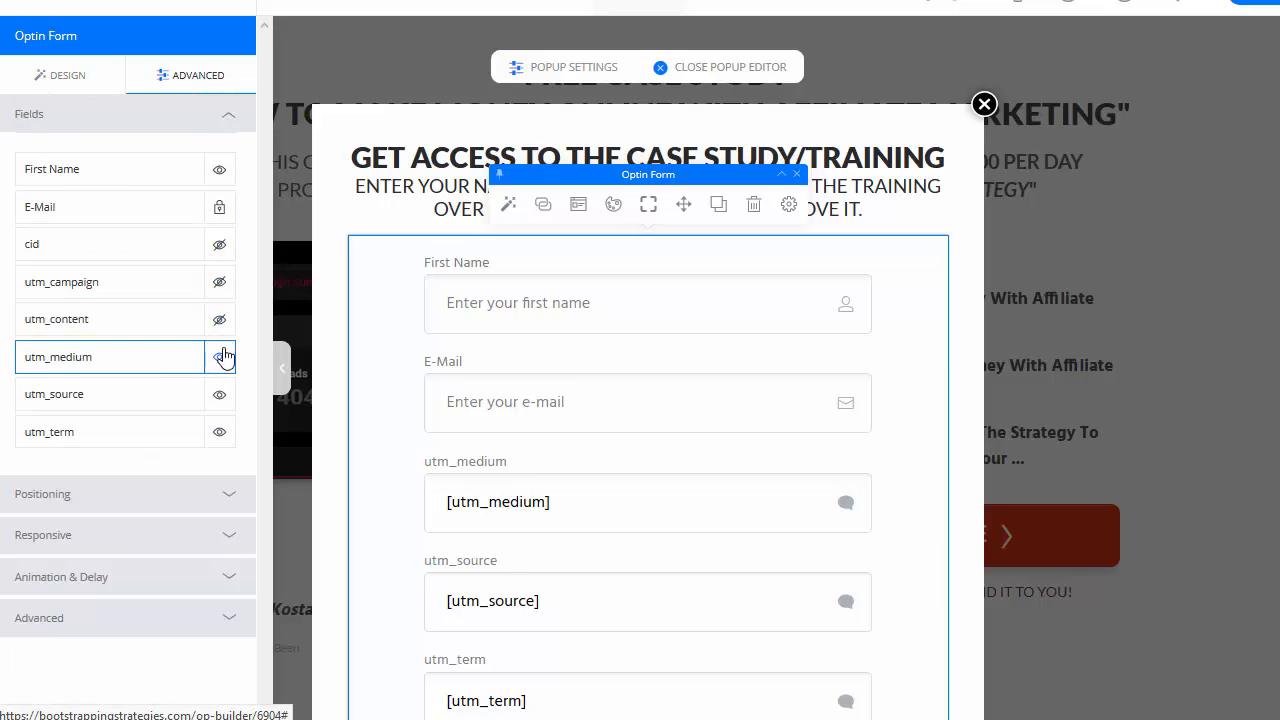
left_click(219, 357)
left_click(219, 394)
left_click(219, 432)
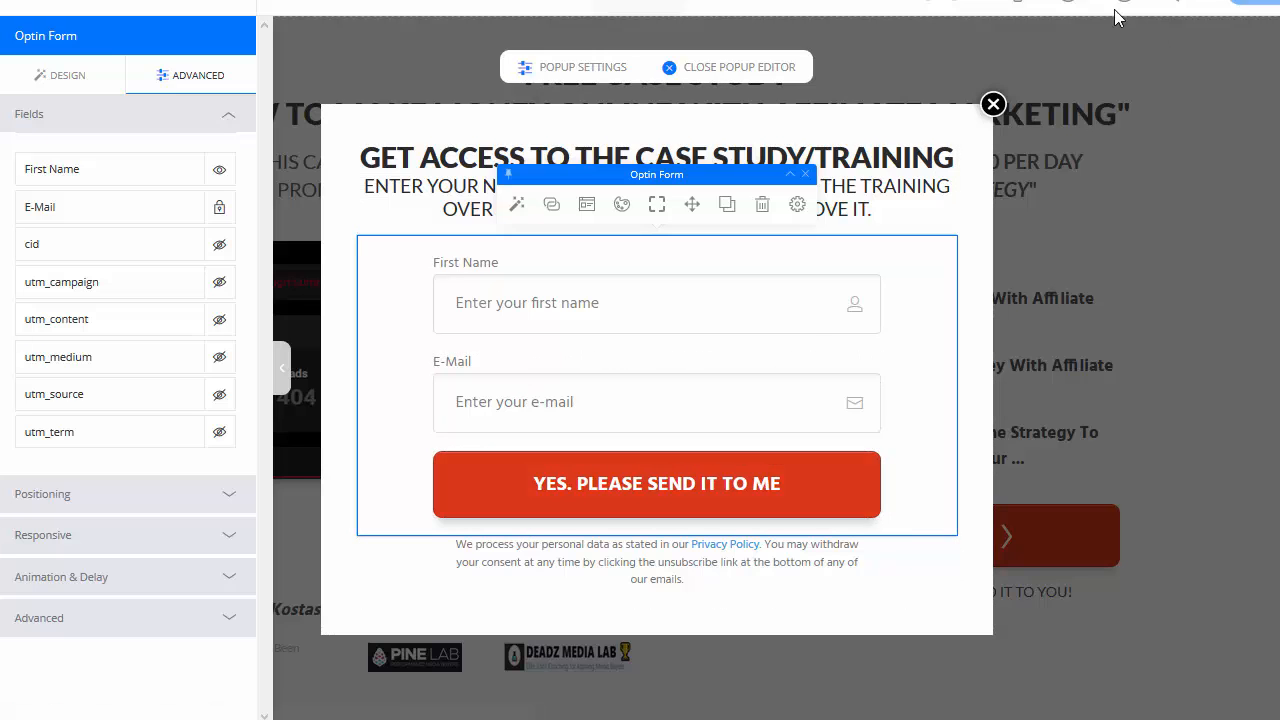
left_click(1072, 5)
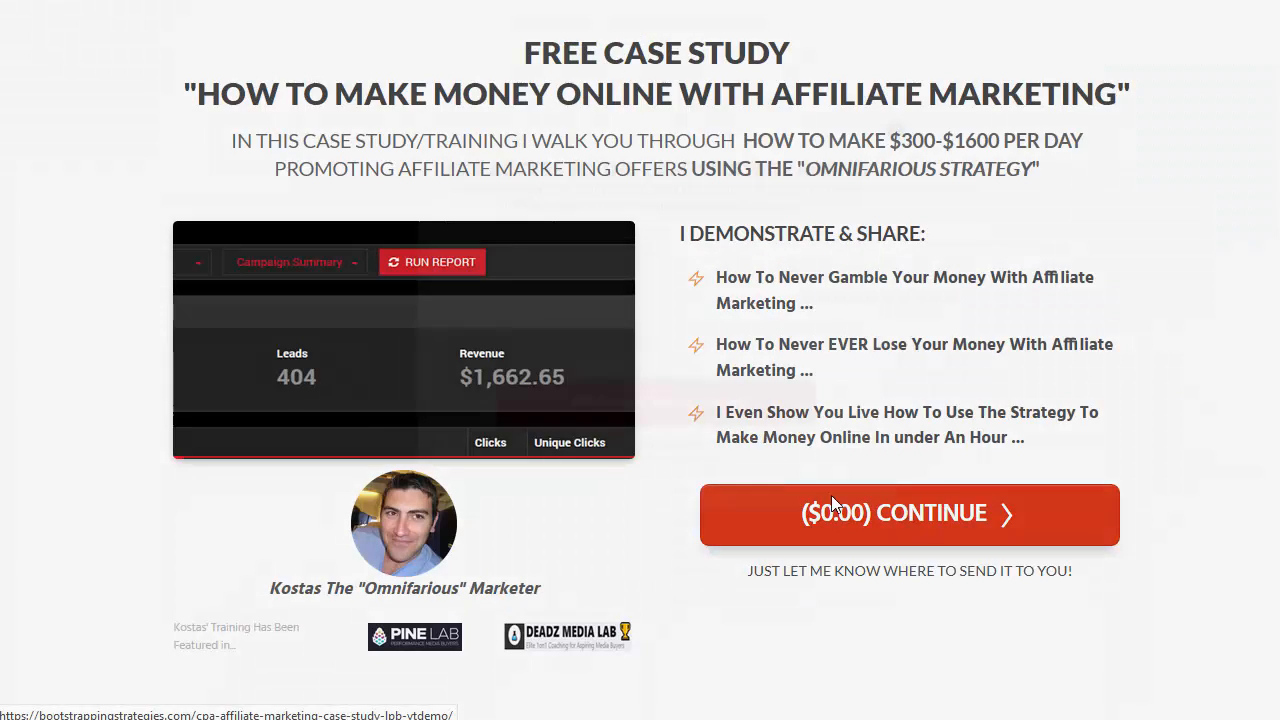
Step: Open the live signup popup, confirm only First Name and E-Mail show, then close it
left_click(831, 497)
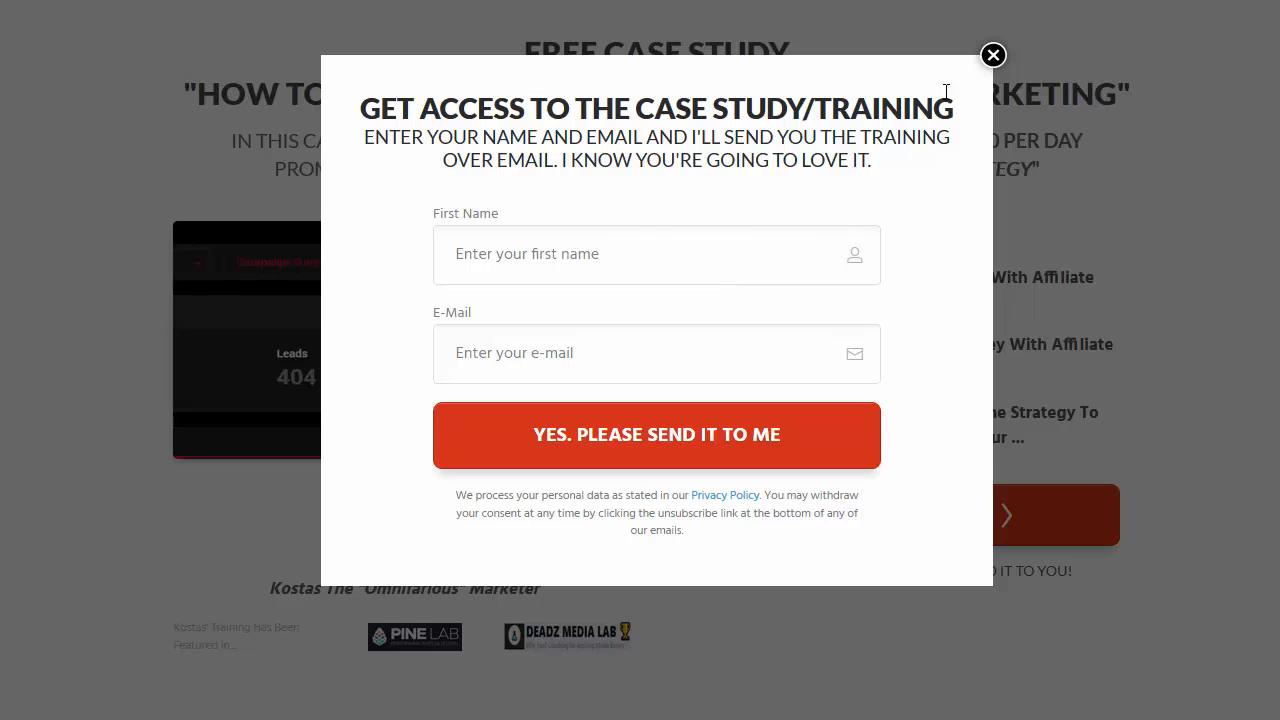
left_click(993, 55)
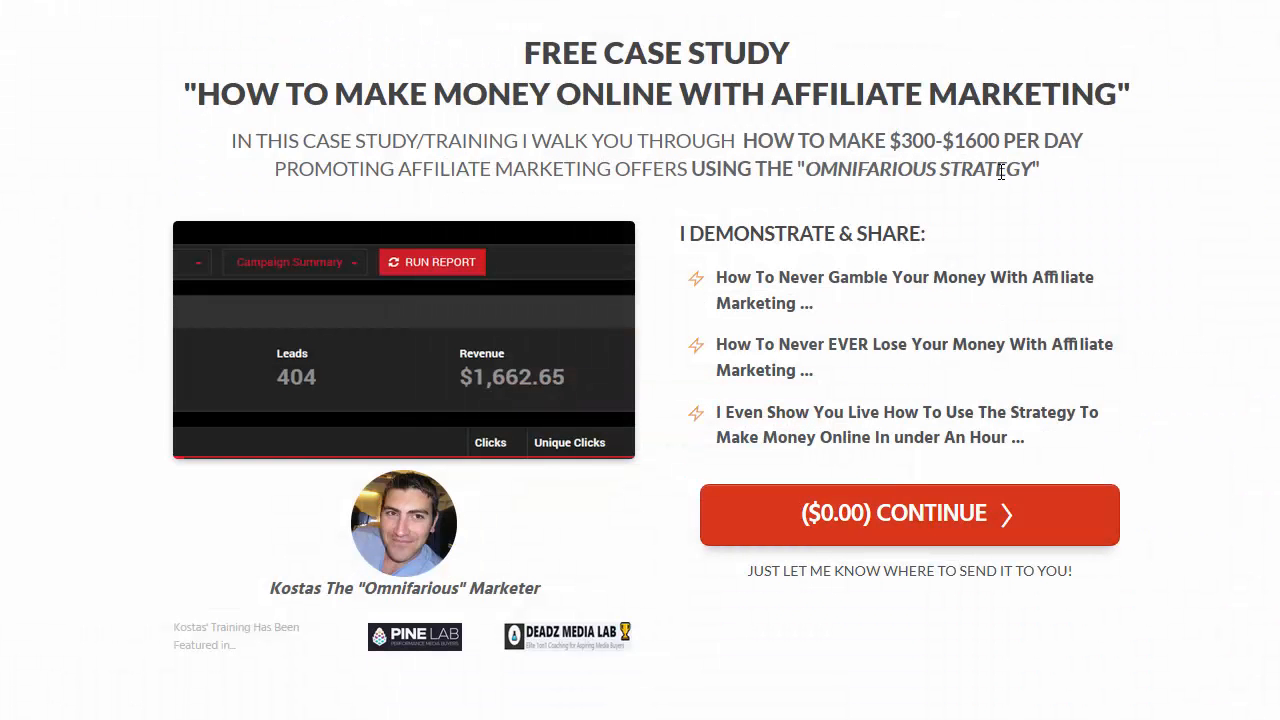